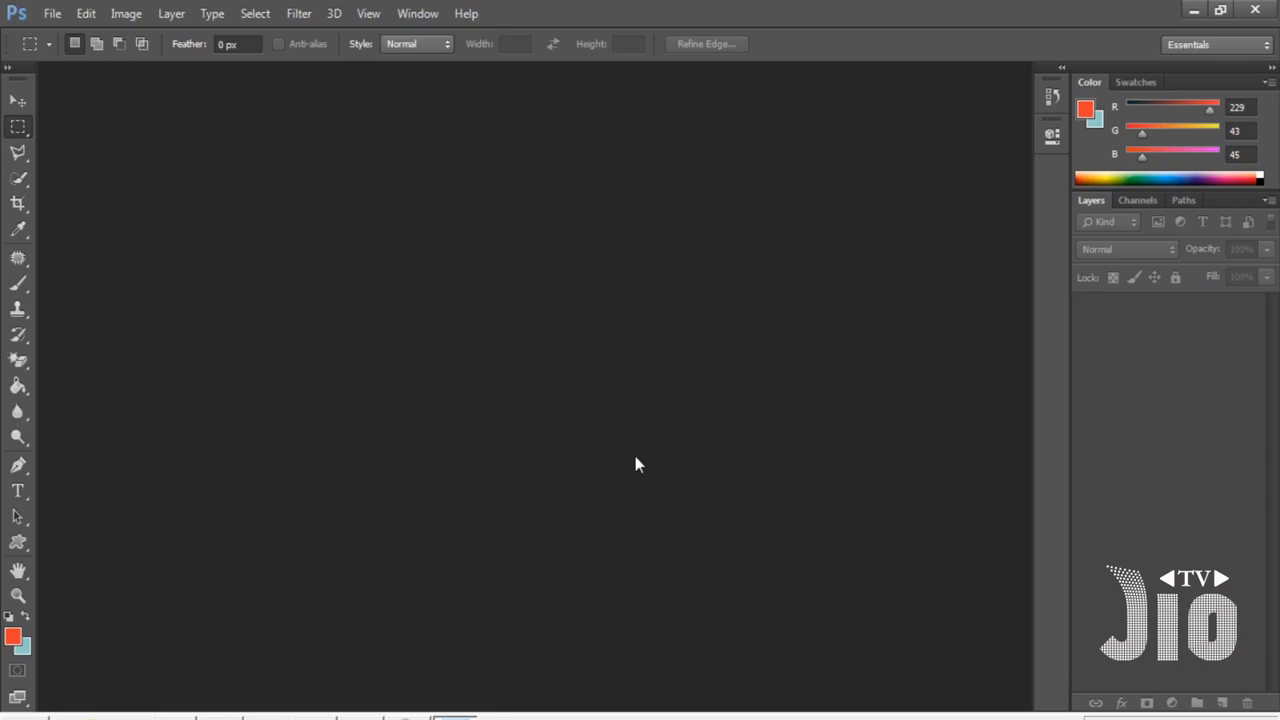
- Open the image bikin-gemes-ini-4-gaya-hijab-untuk-anak-kecil-mJqVhX1UVk.jpg from the jio.aep Logs folder
click(18, 100)
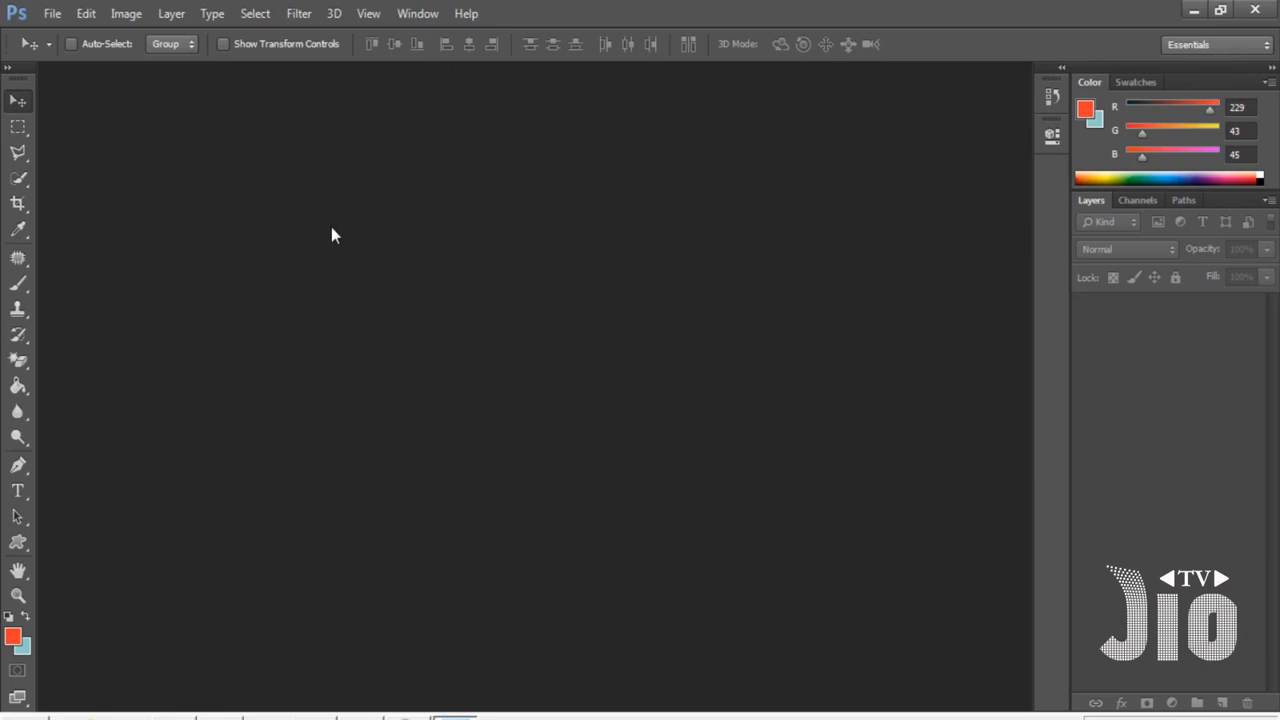
click(53, 14)
click(66, 52)
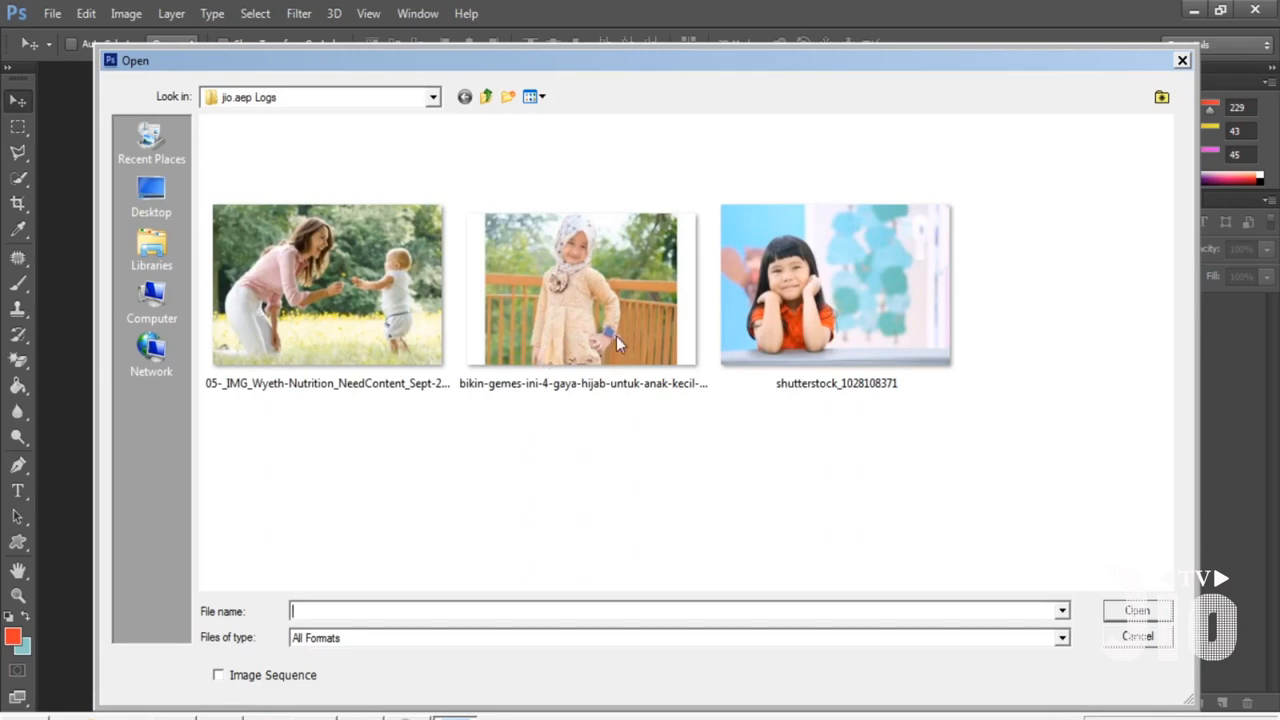
click(637, 319)
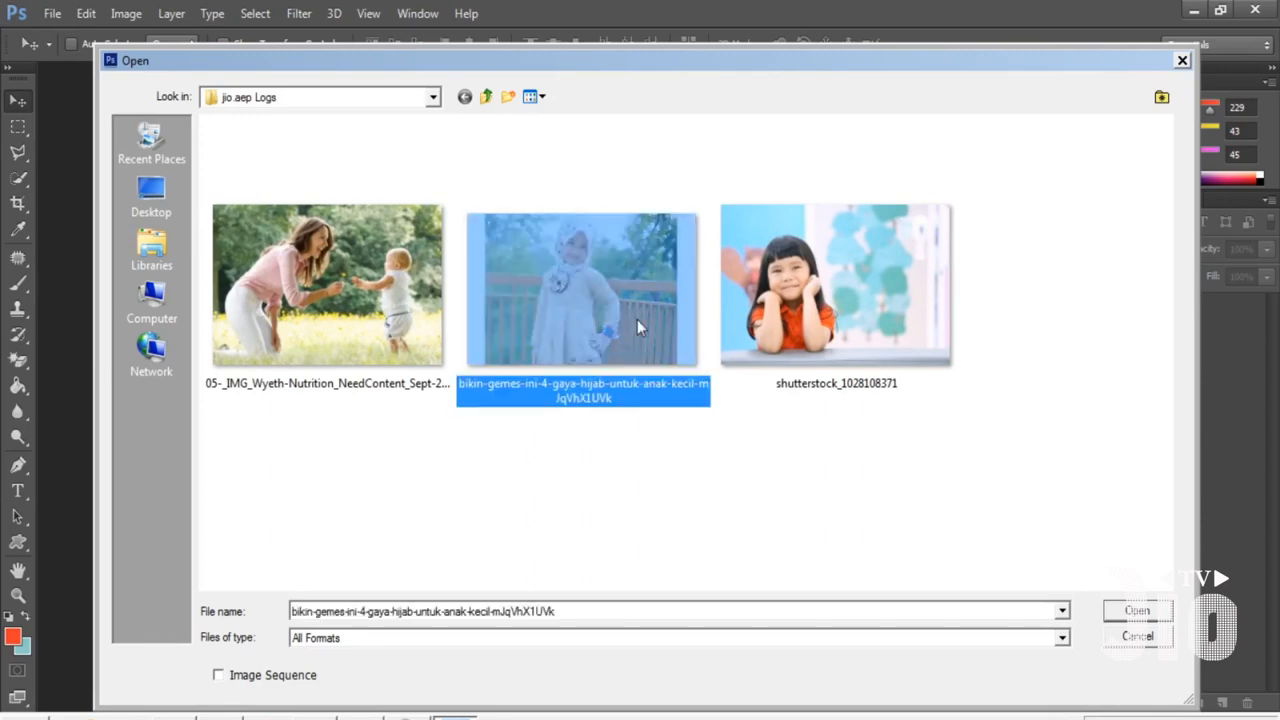
double_click(637, 319)
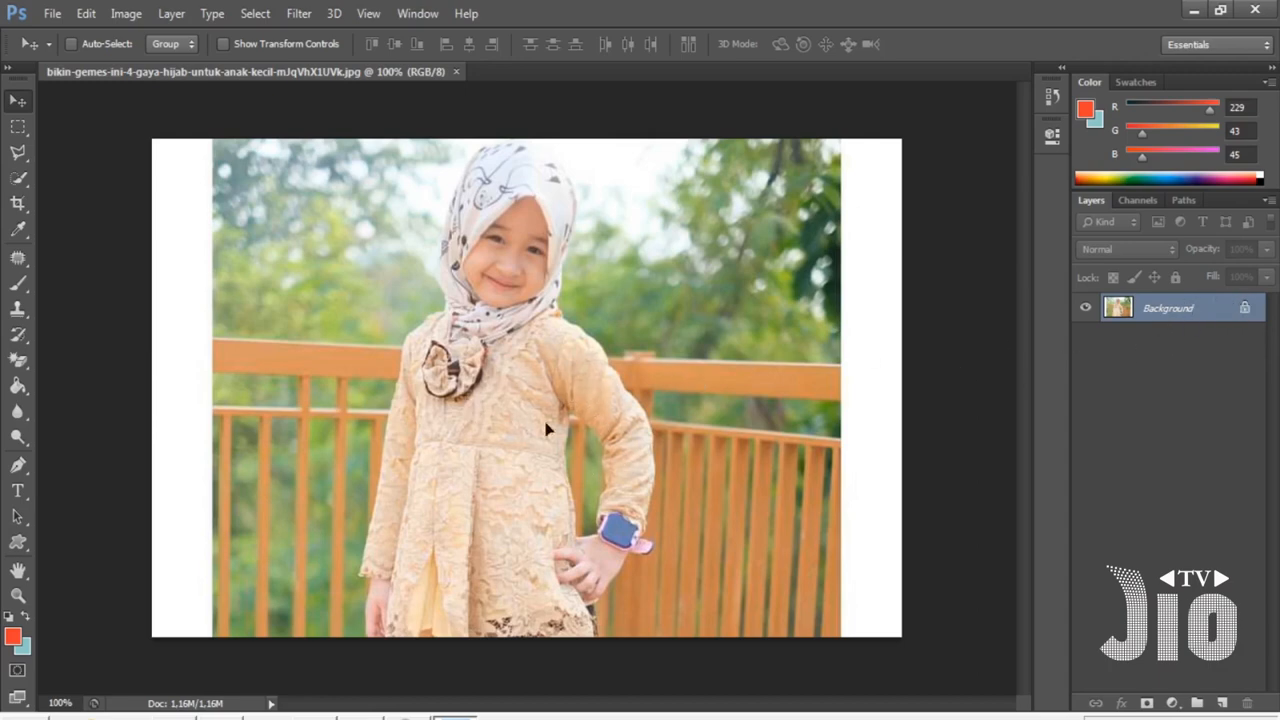
- Unlock the Background layer by converting it into a normal layer named Layer 0
click(572, 425)
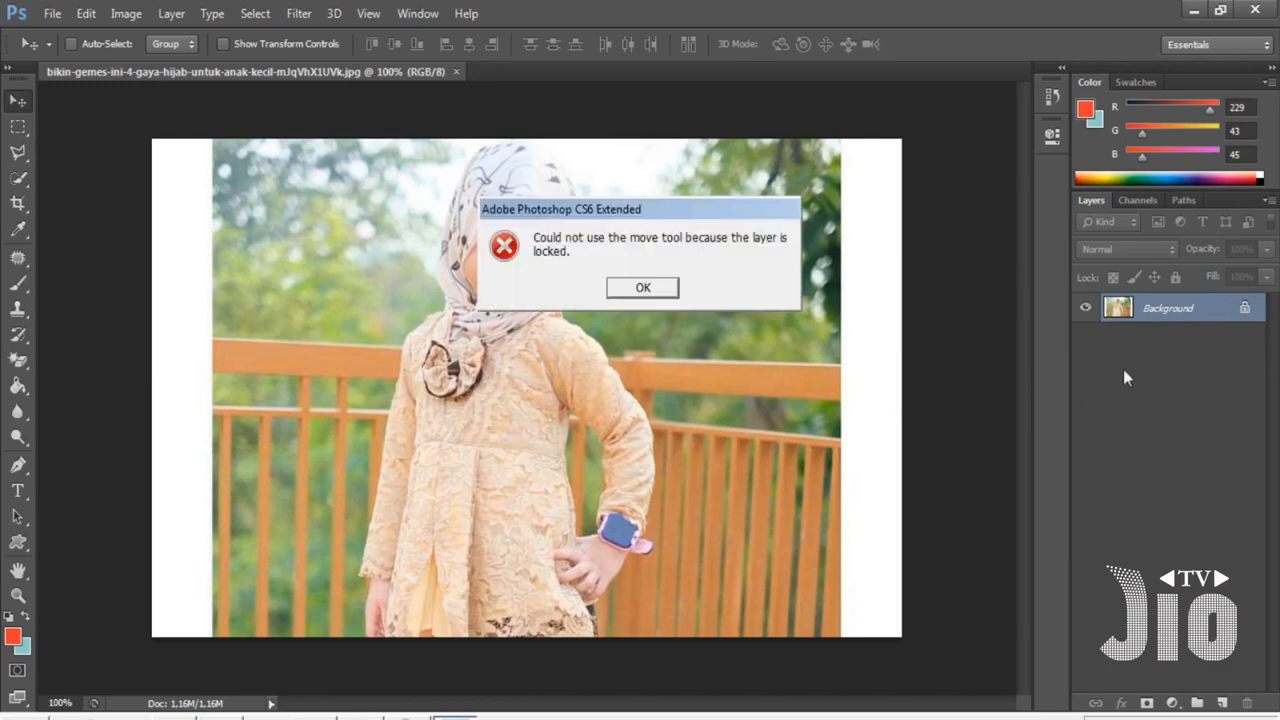
click(650, 291)
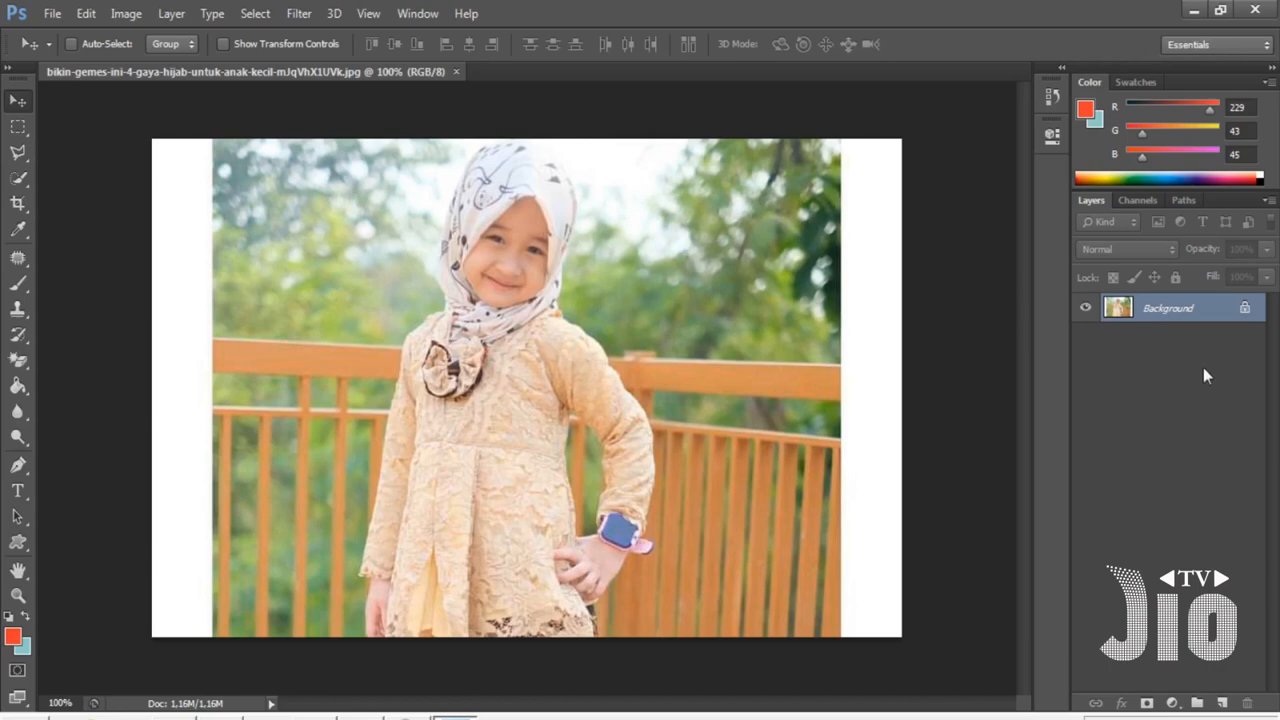
double_click(1208, 316)
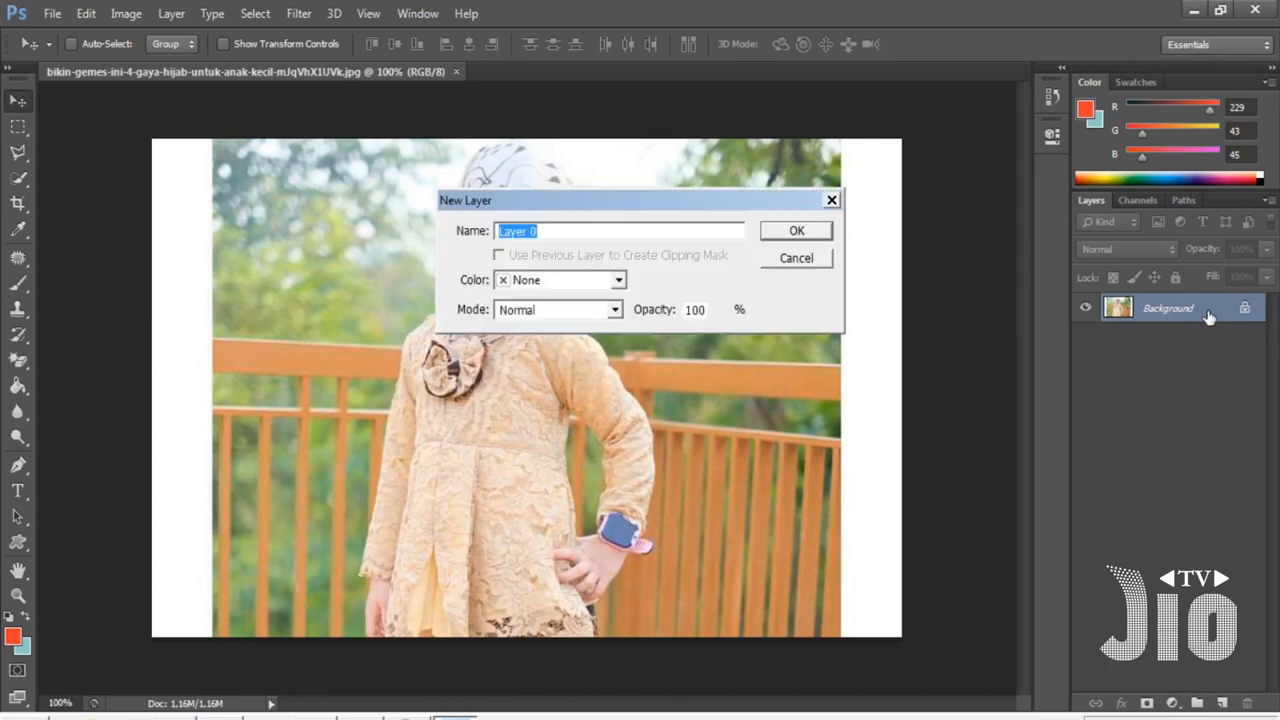
click(799, 233)
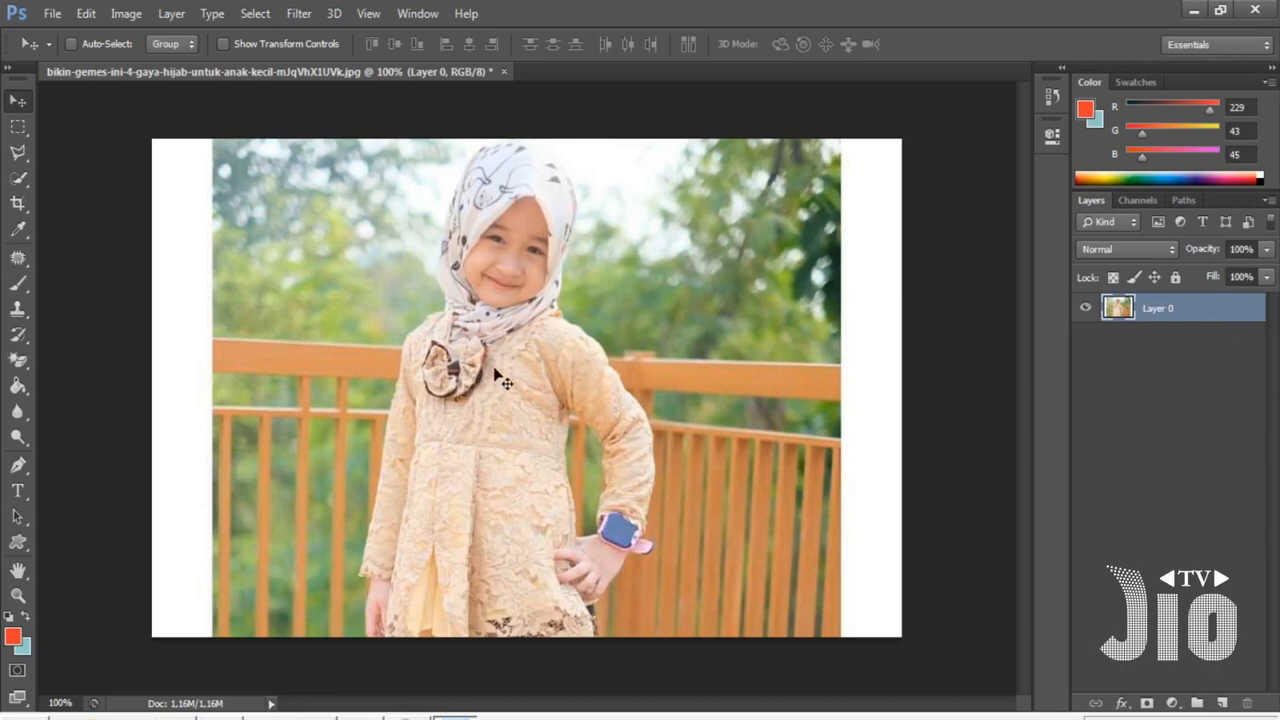
- Draw a rectangular marquee selection around the girl from the top of her hijab down to her waist
drag(491, 387, 369, 305)
drag(590, 424, 630, 444)
click(18, 128)
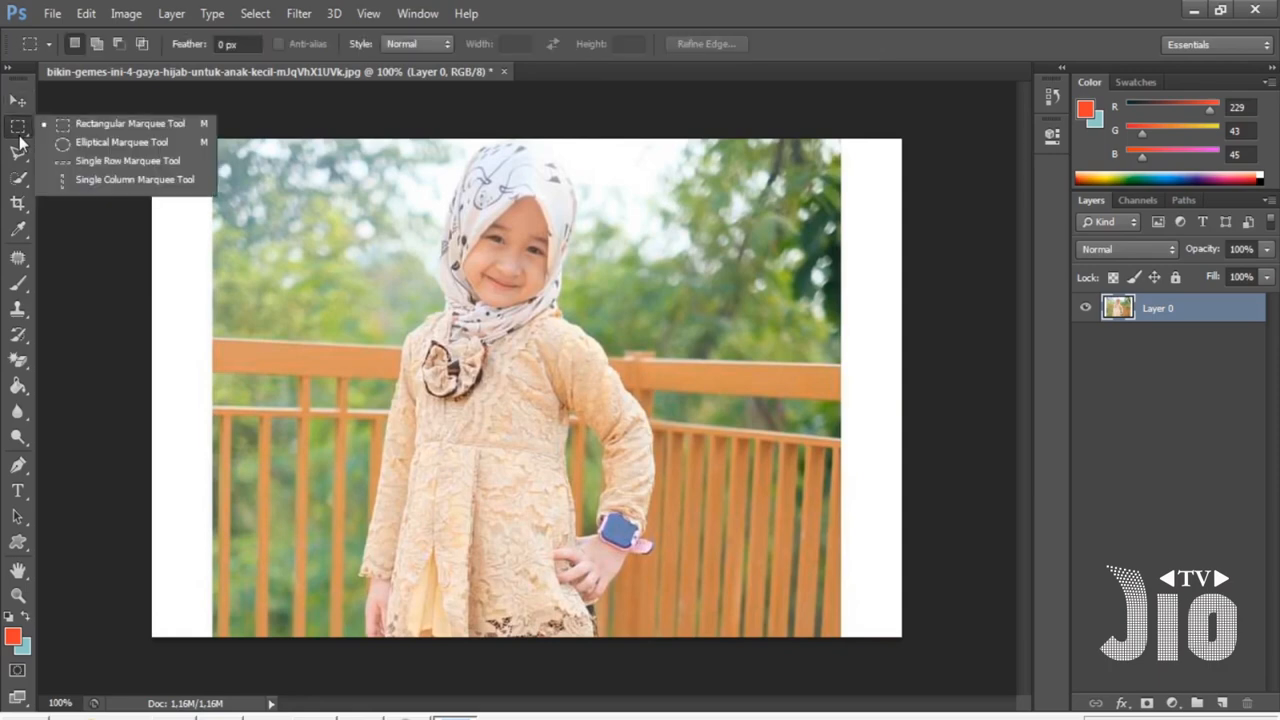
click(162, 126)
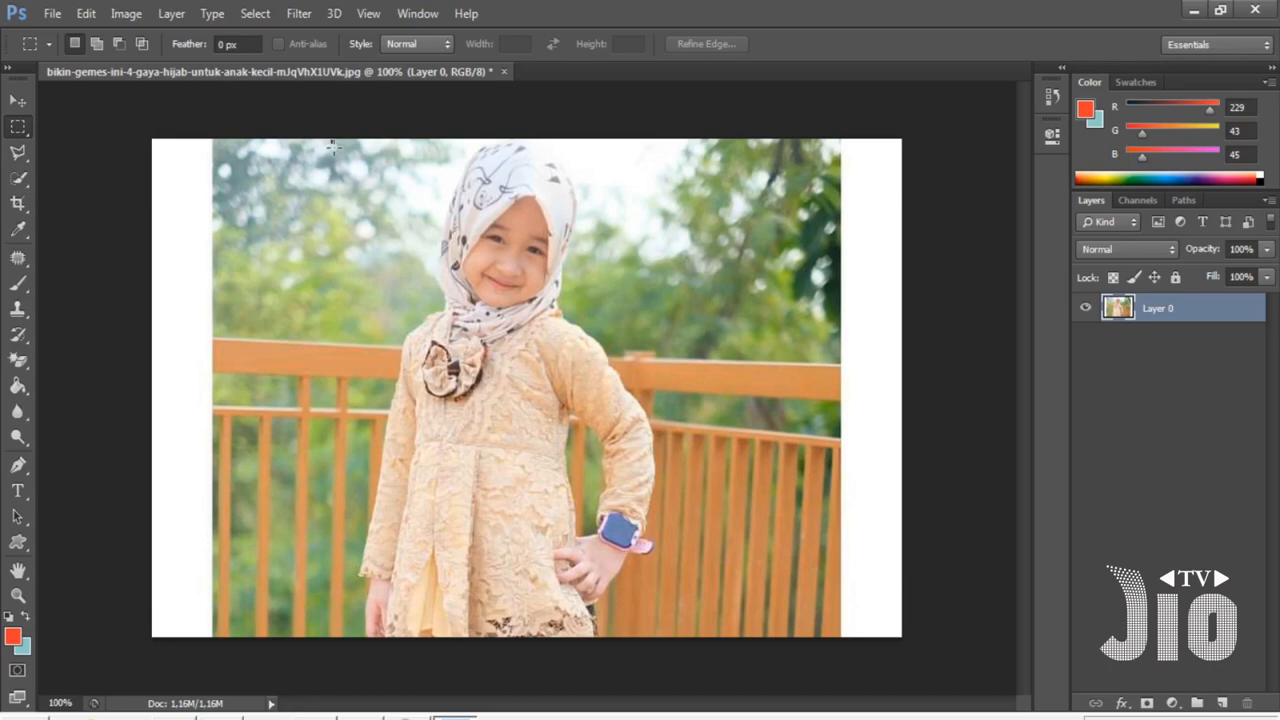
drag(332, 140, 653, 520)
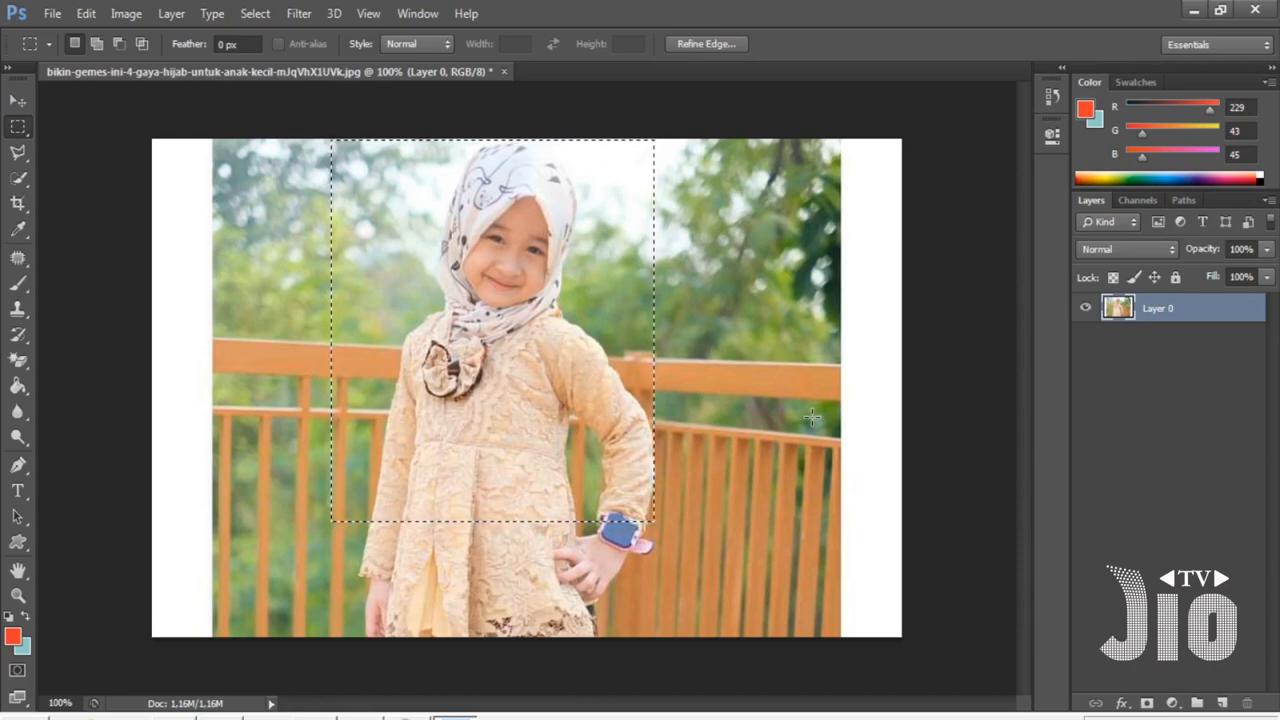
- Copy the selection to a new layer and toggle the original layer's visibility, undoing the copy
key(ctrl+j)
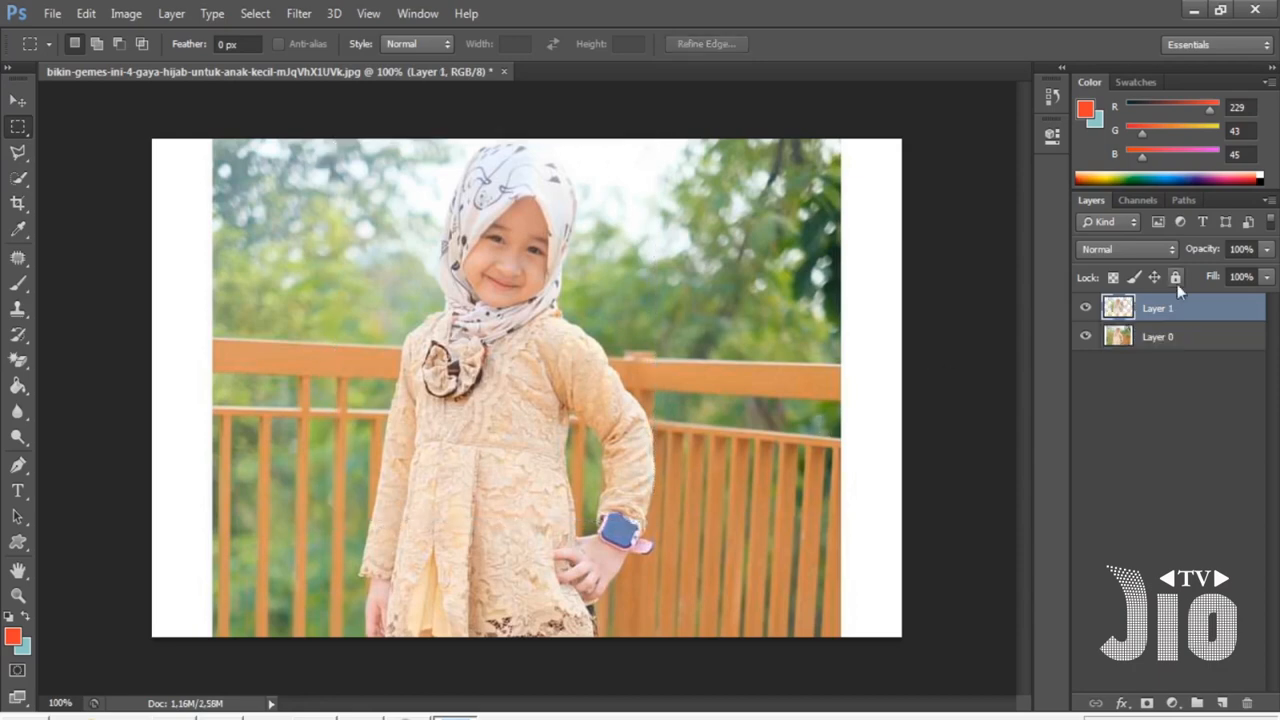
click(1086, 337)
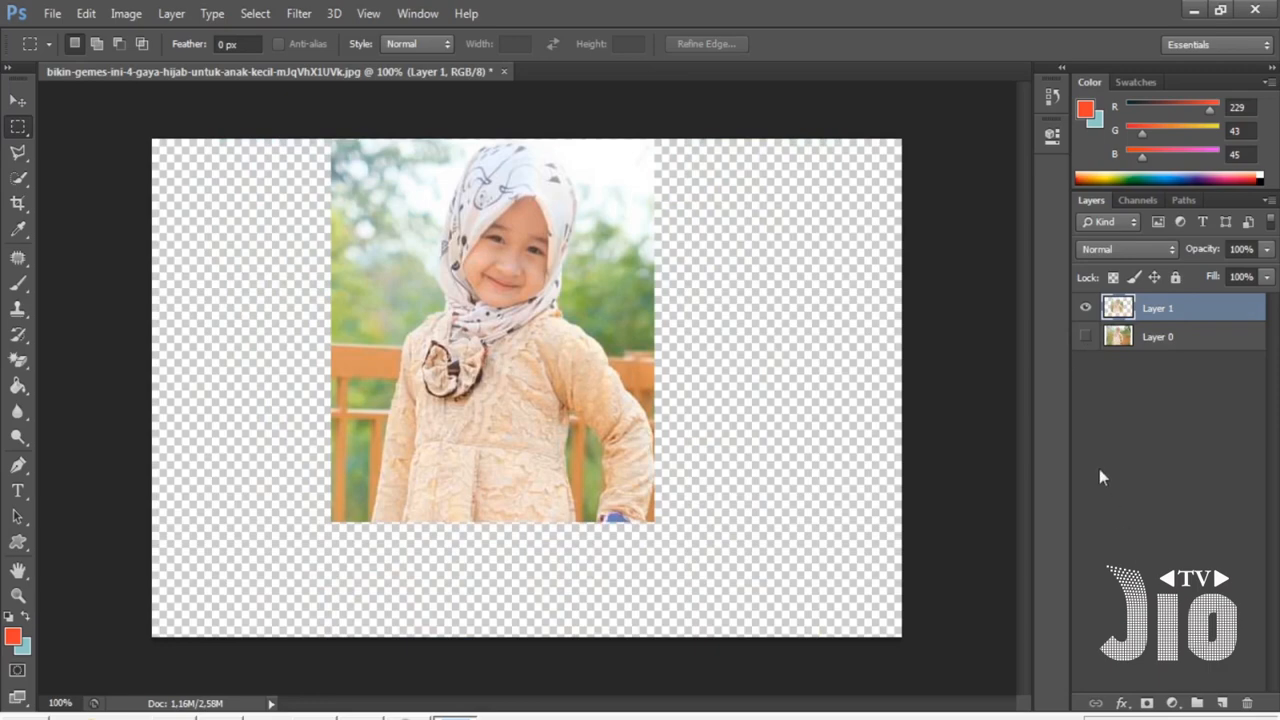
click(1086, 337)
key(ctrl+z)
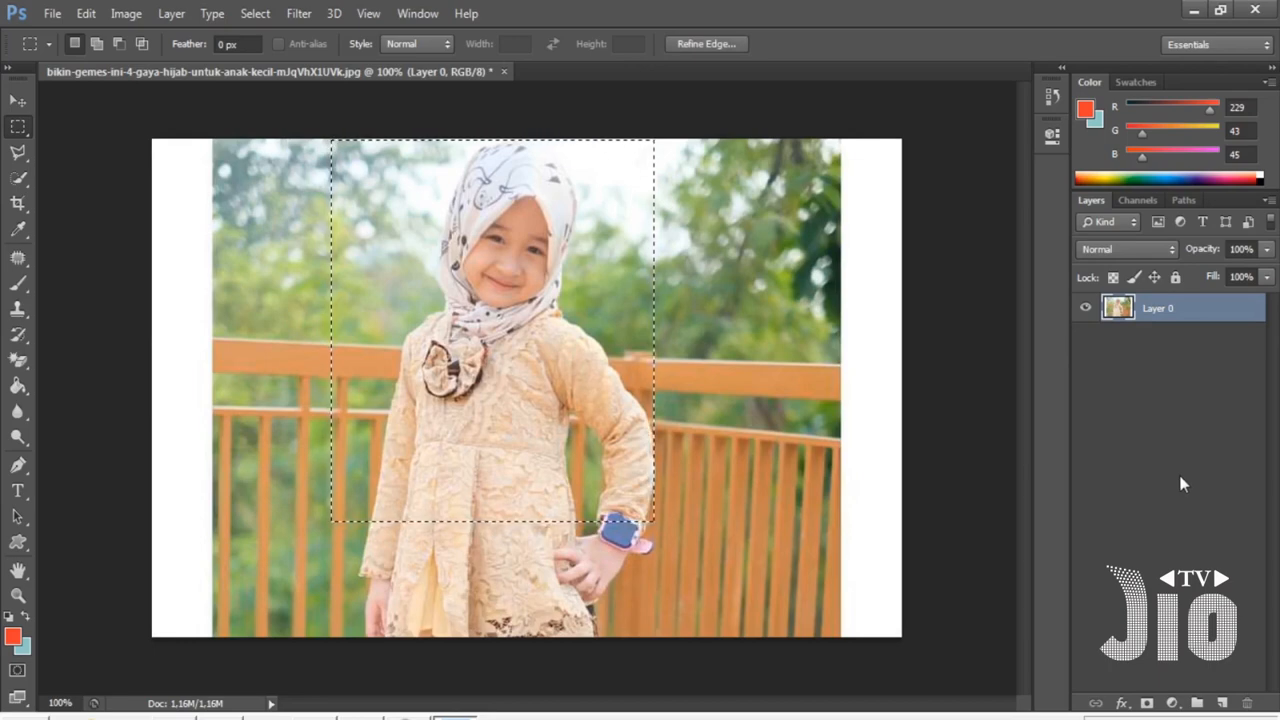
- Invert the selection and delete the area outside it, undoing the deletion
key(ctrl+shift+i)
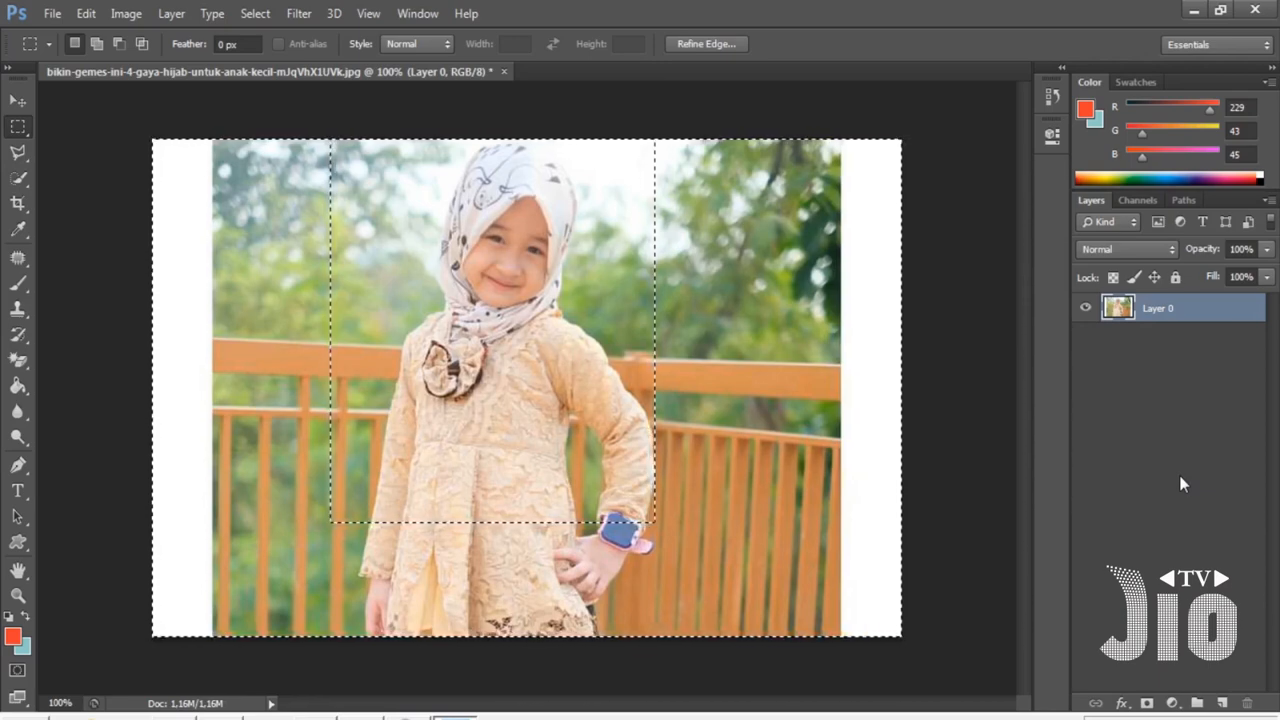
key(Delete)
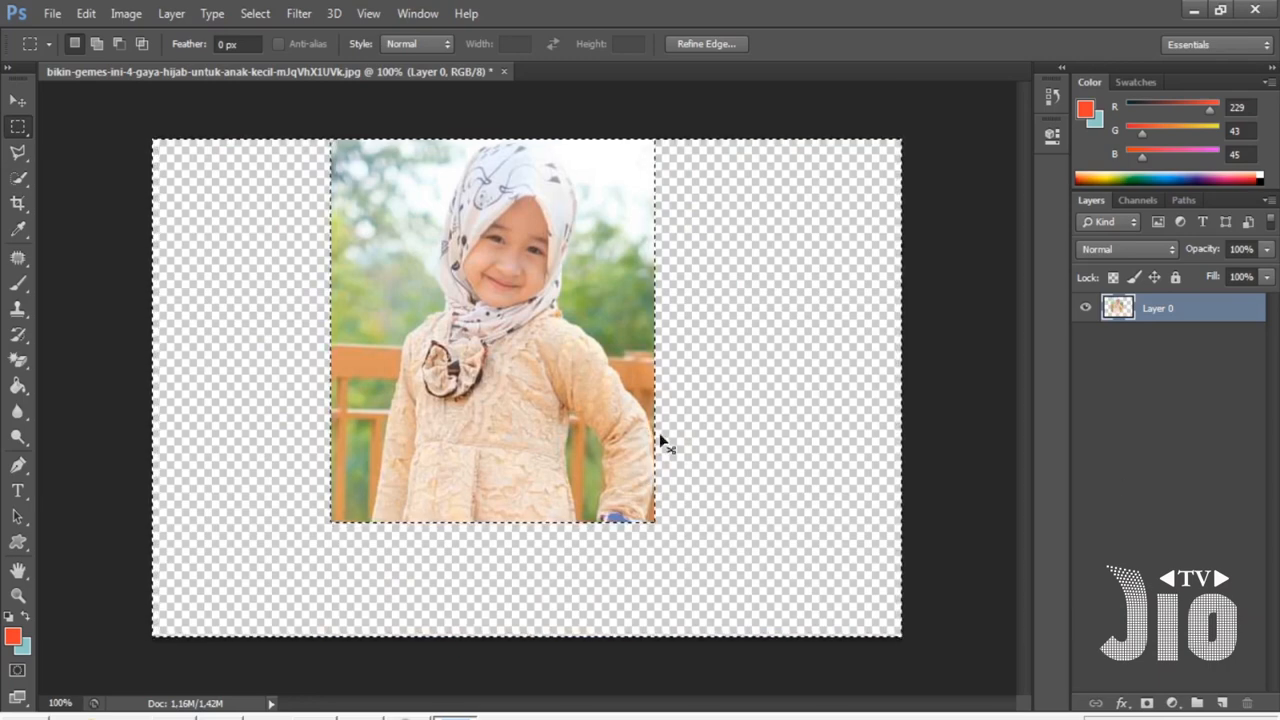
key(ctrl+z)
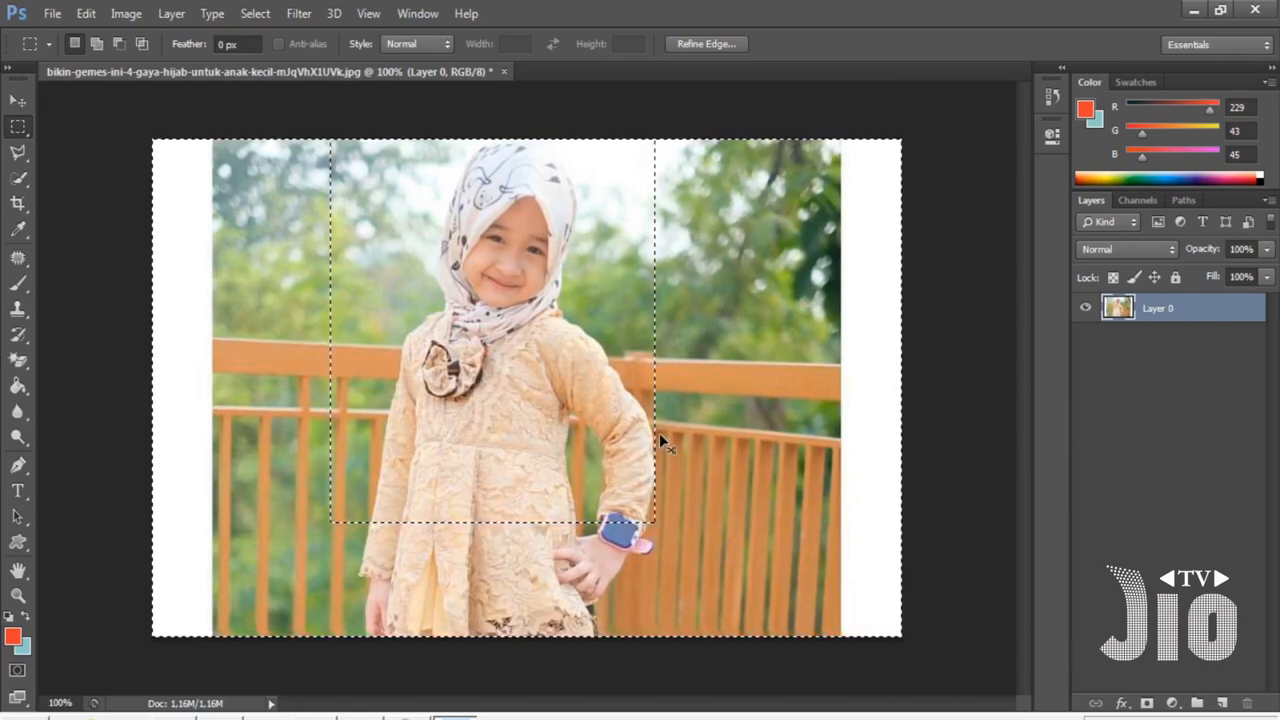
- Copy the original rectangular selection to a new layer and delete the full-image Layer 0
key(ctrl+shift+i)
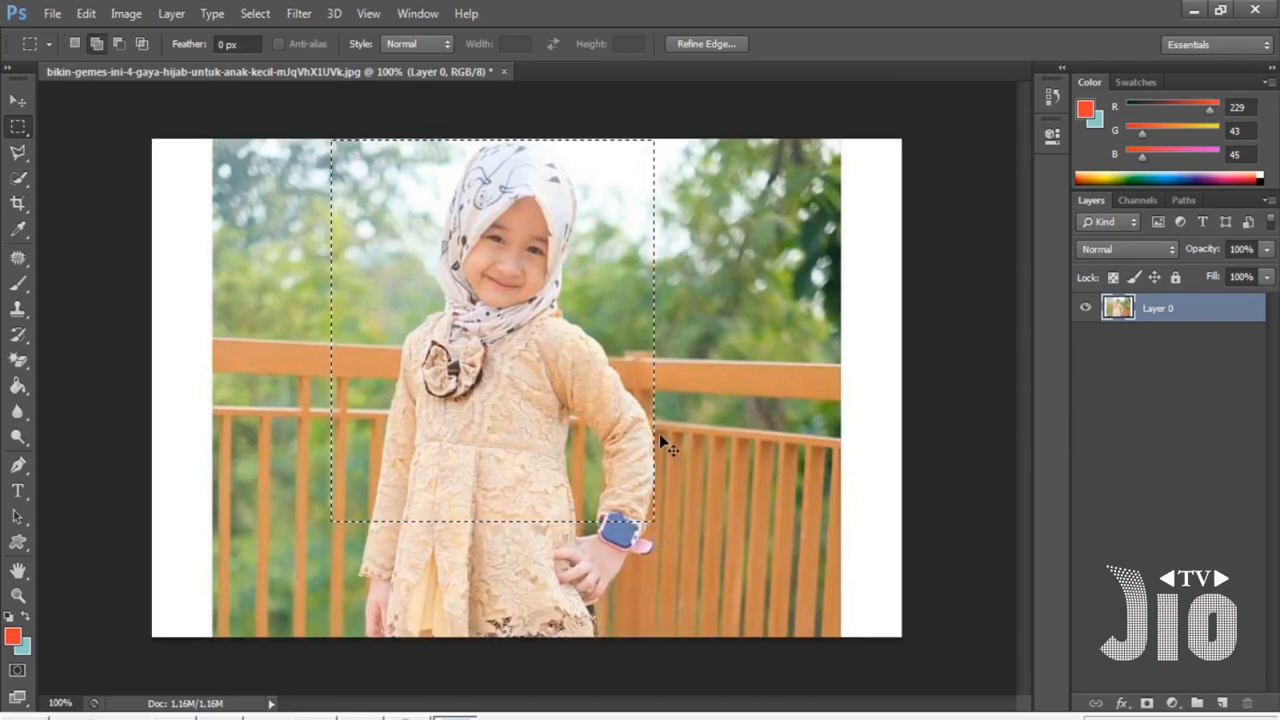
key(ctrl+j)
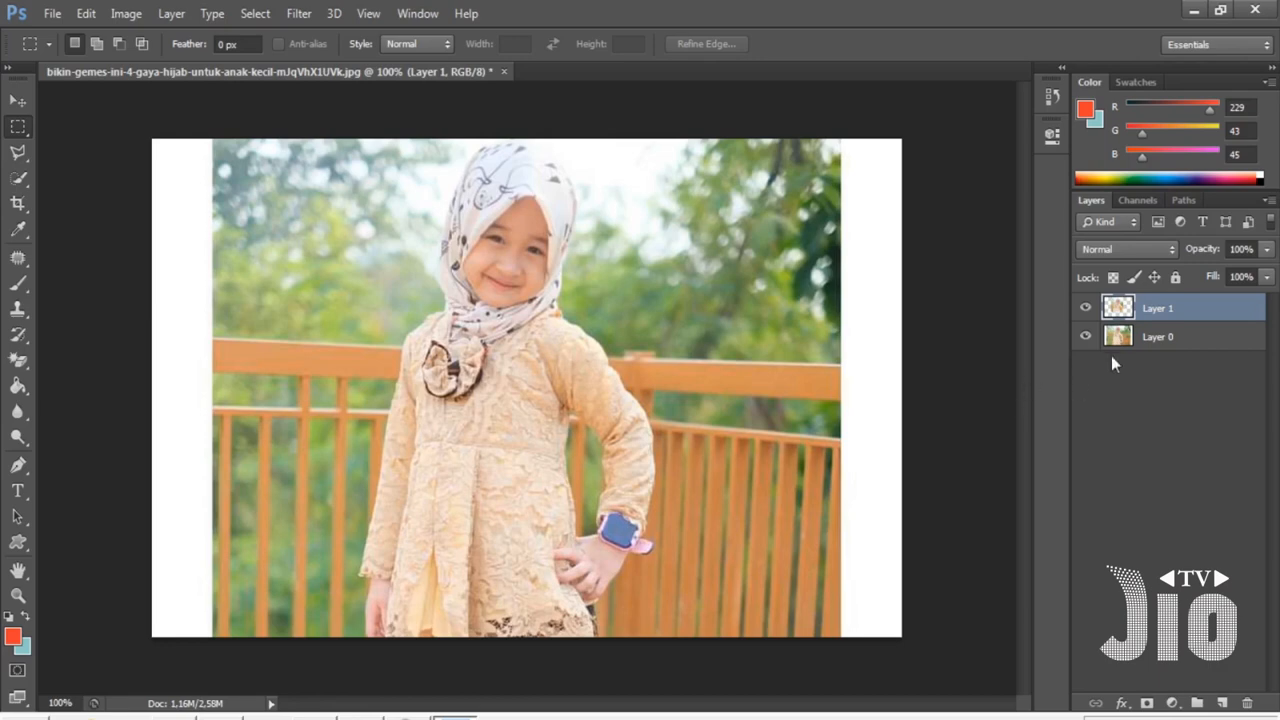
click(1165, 340)
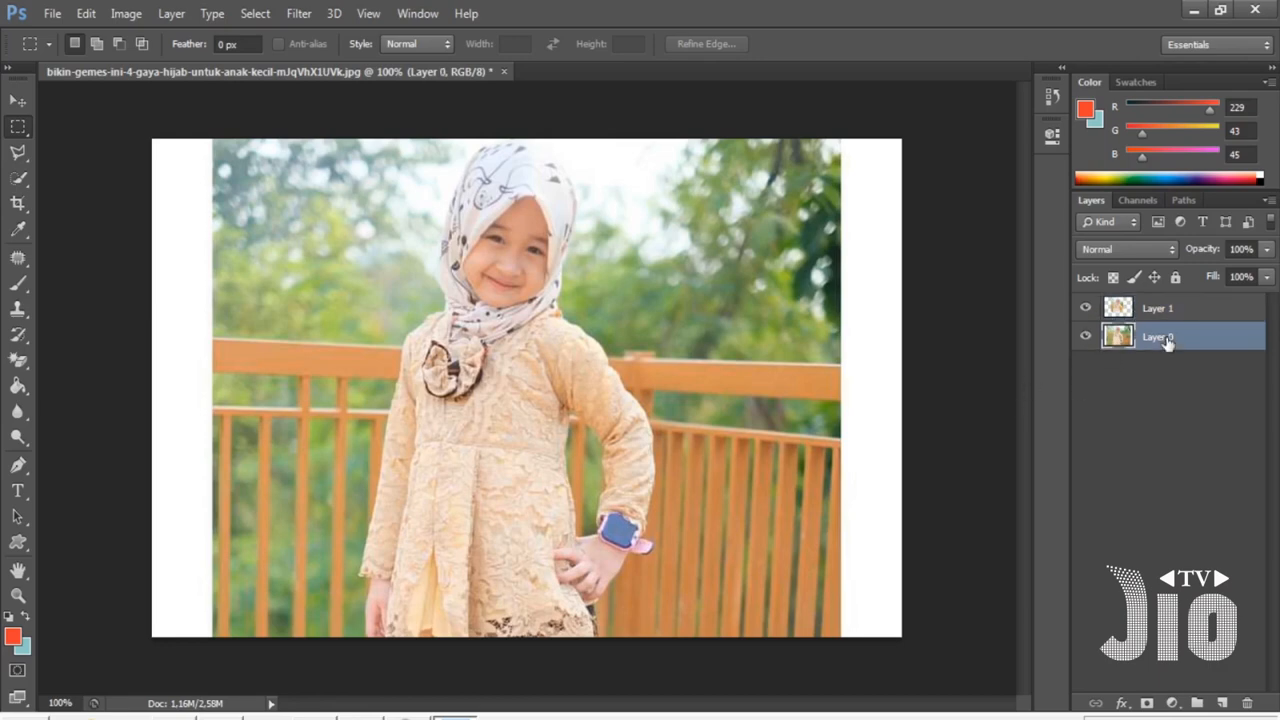
key(Delete)
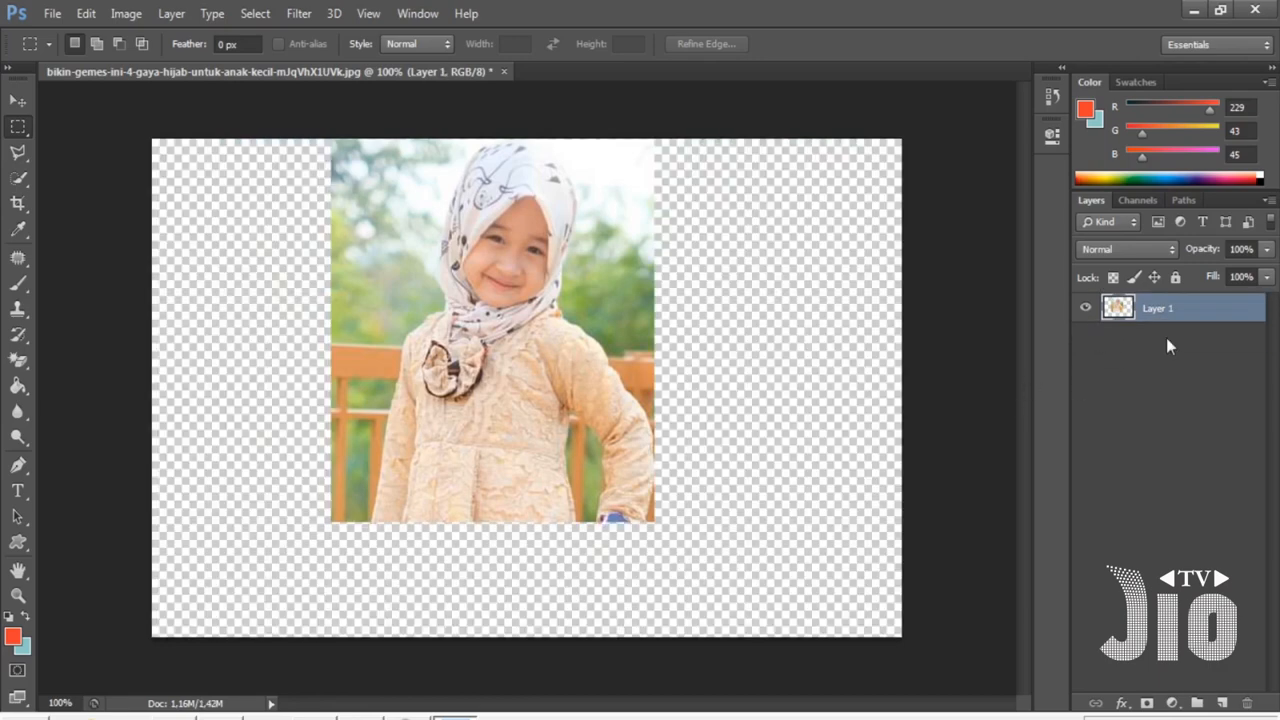
- Scale the cropped photo down to about 73% and reposition it near the upper middle of the canvas
key(v)
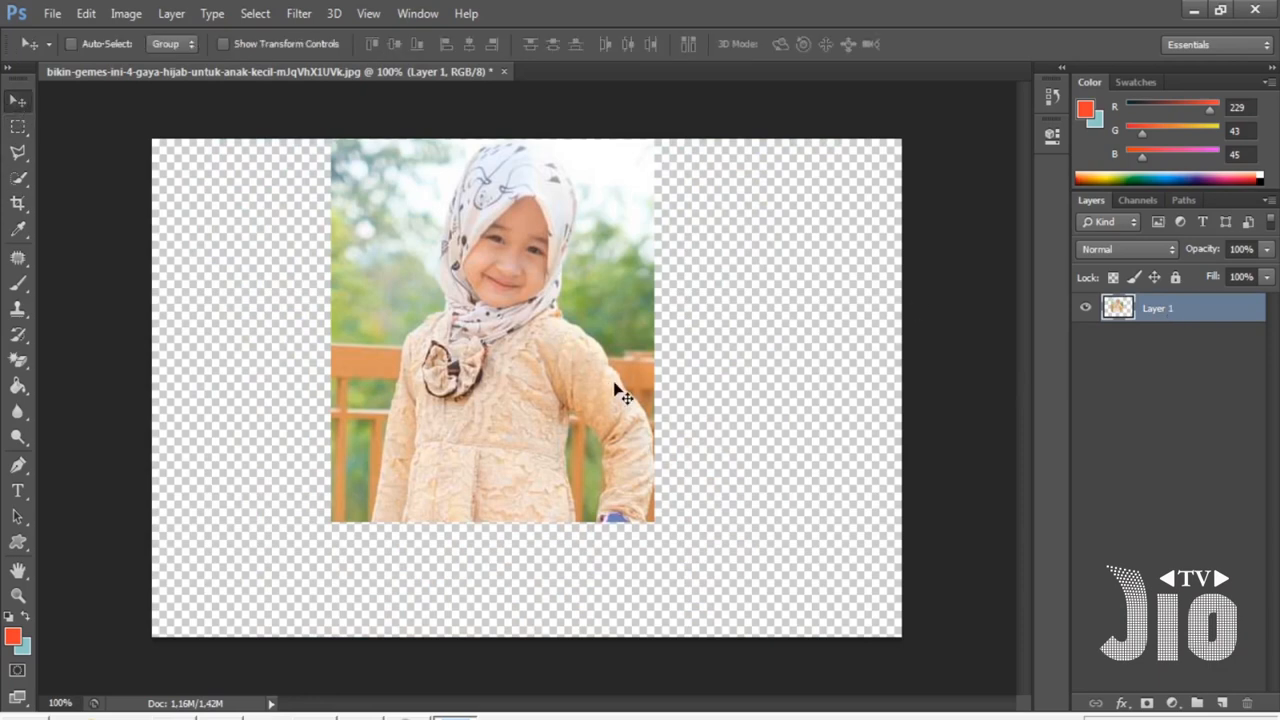
mouse_move(615, 383)
mouse_down()
mouse_move(648, 381)
mouse_move(611, 397)
mouse_move(568, 379)
mouse_move(577, 403)
mouse_move(595, 387)
mouse_up()
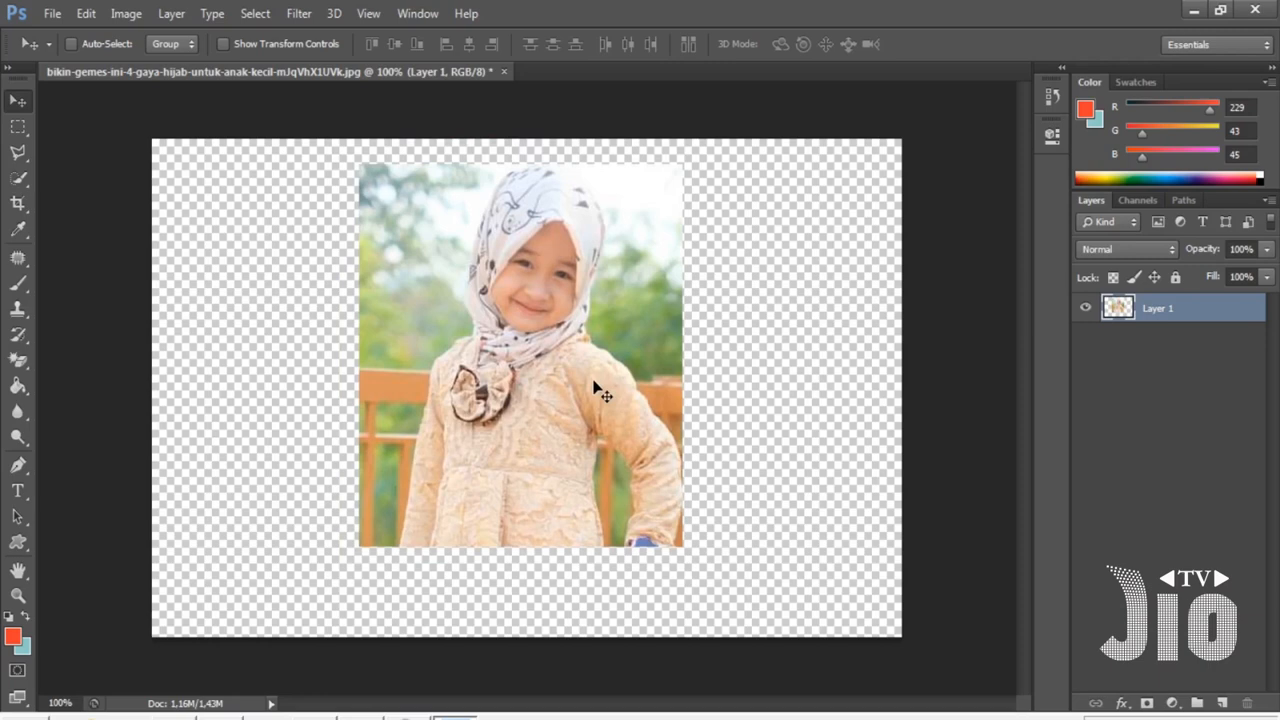
click(87, 16)
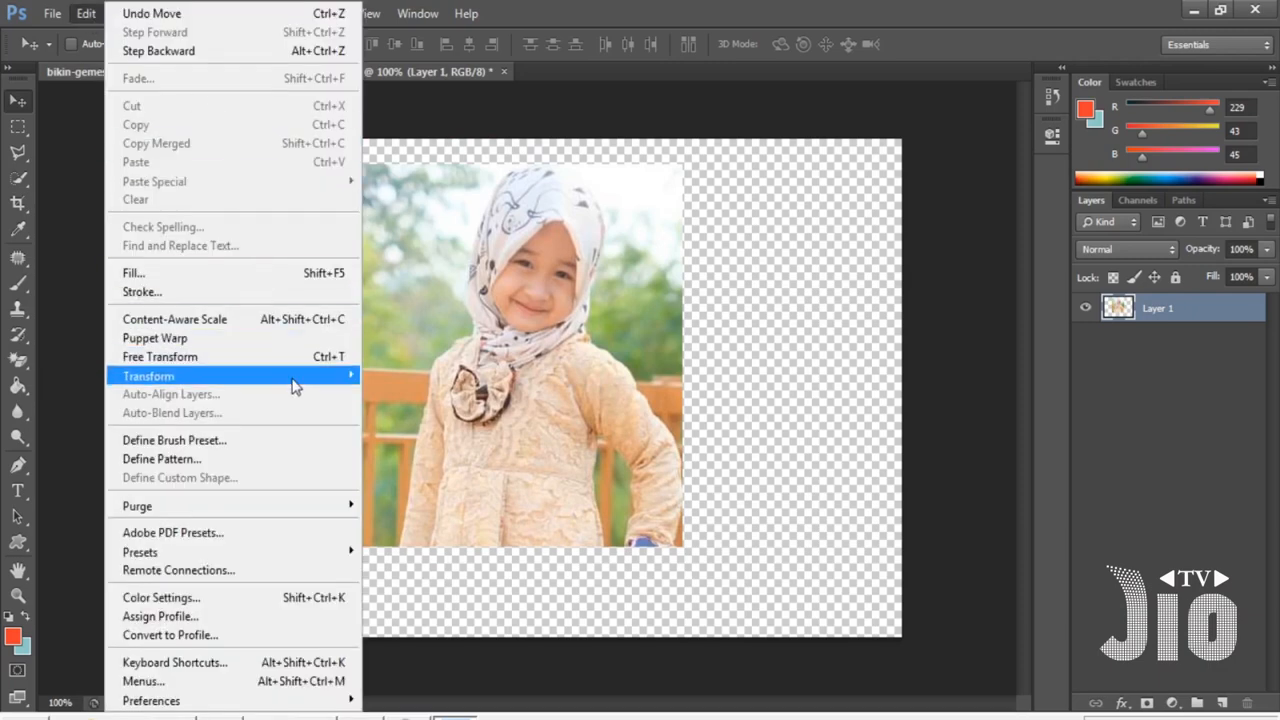
mouse_move(296, 386)
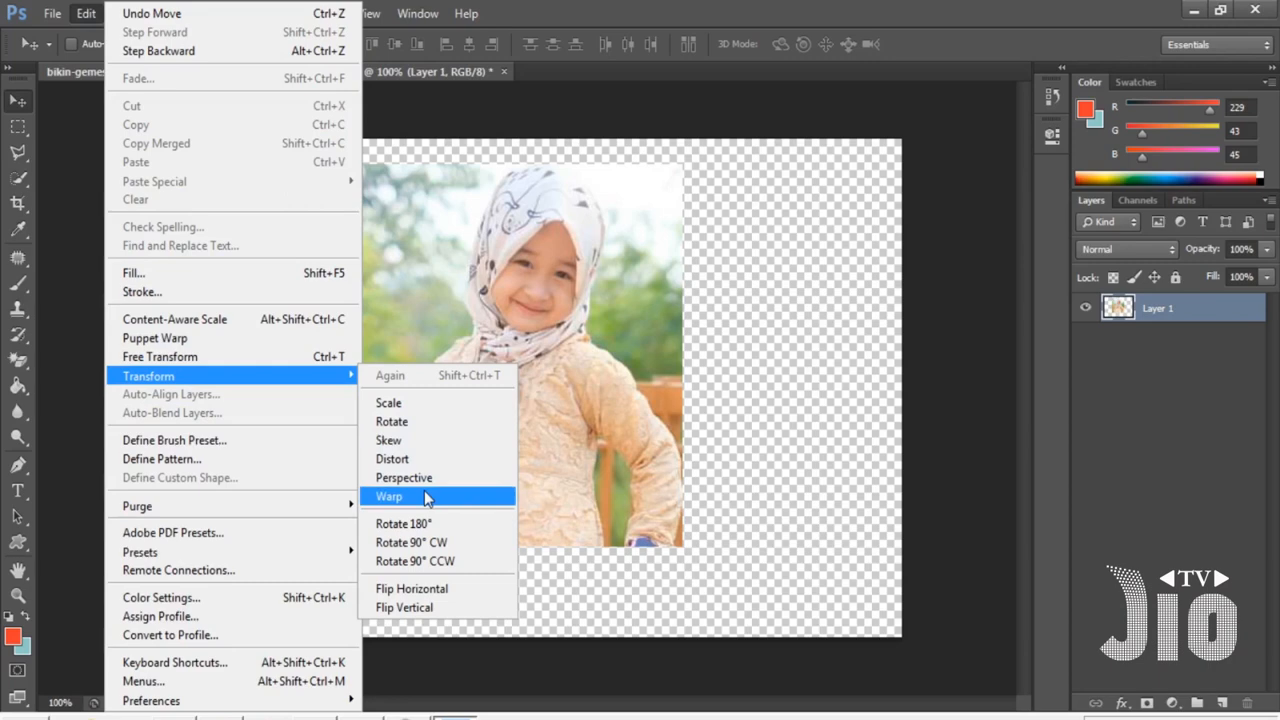
click(436, 413)
mouse_move(600, 385)
mouse_down()
mouse_move(670, 402)
mouse_move(606, 380)
mouse_up()
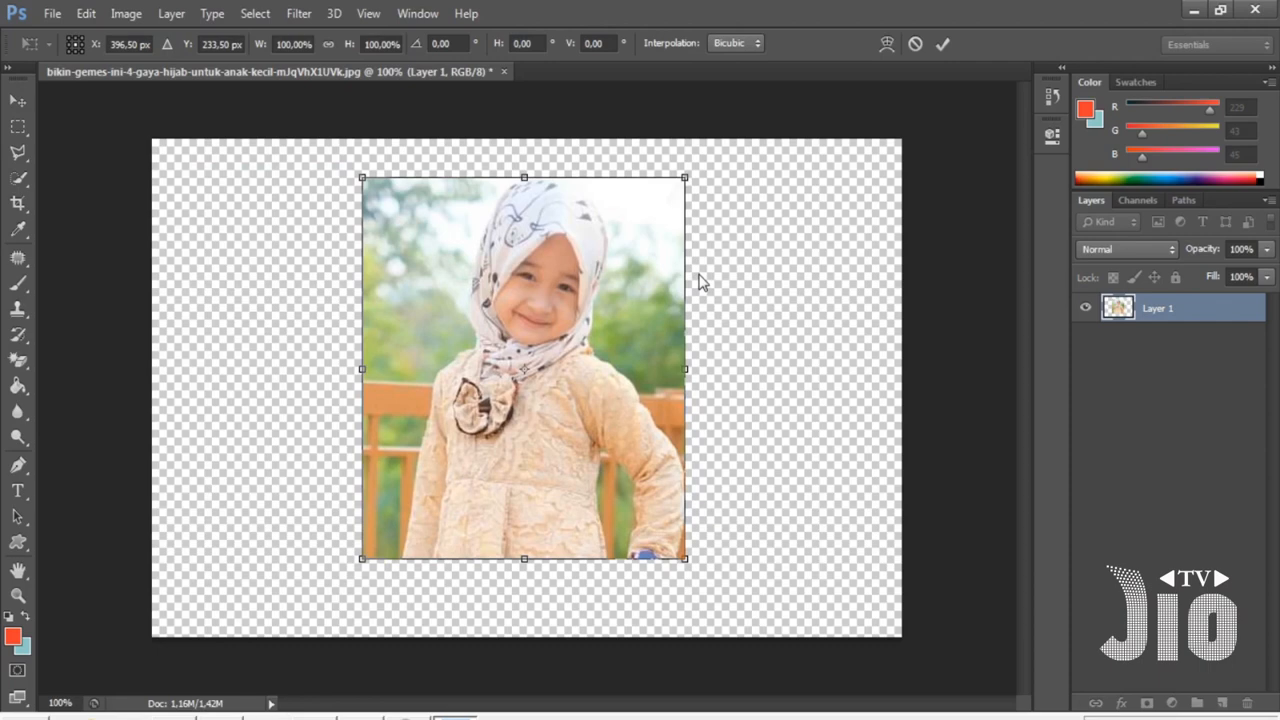
mouse_move(685, 177)
mouse_down()
mouse_move(537, 397)
mouse_move(663, 183)
mouse_move(514, 363)
mouse_move(686, 153)
mouse_move(569, 351)
mouse_move(677, 163)
mouse_move(620, 246)
mouse_move(609, 266)
mouse_move(695, 160)
mouse_up()
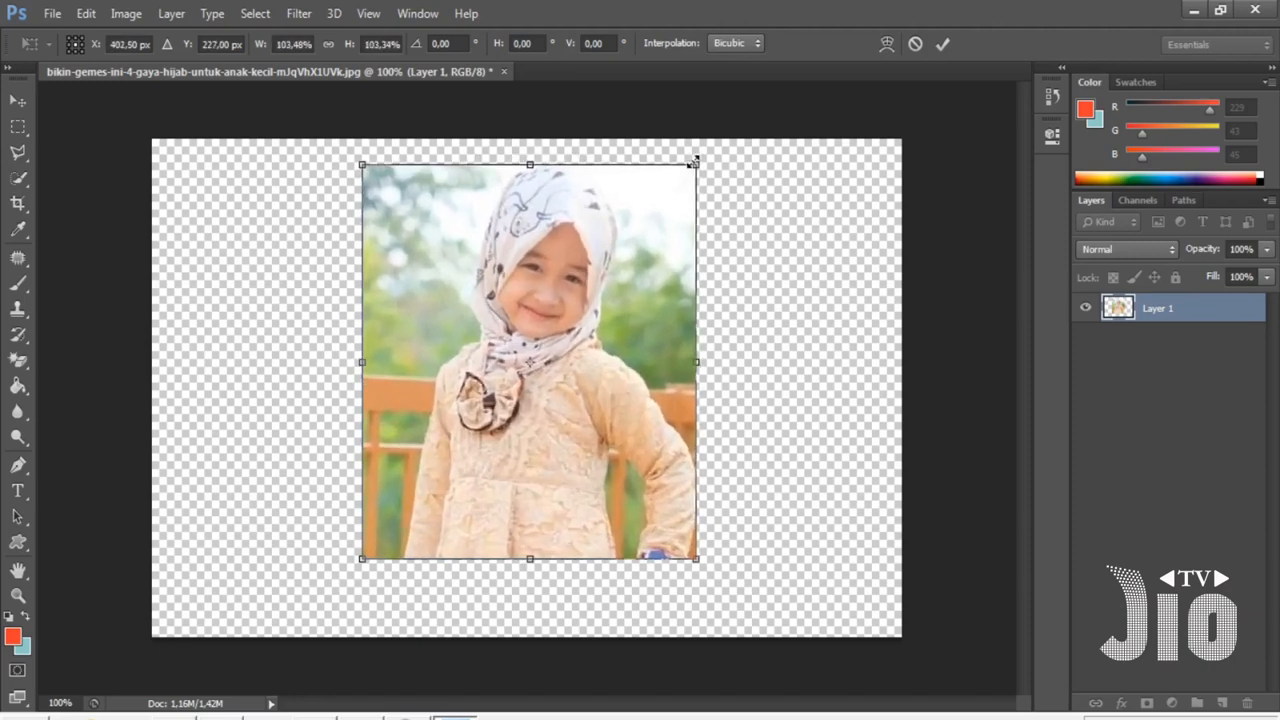
drag(695, 160, 546, 231)
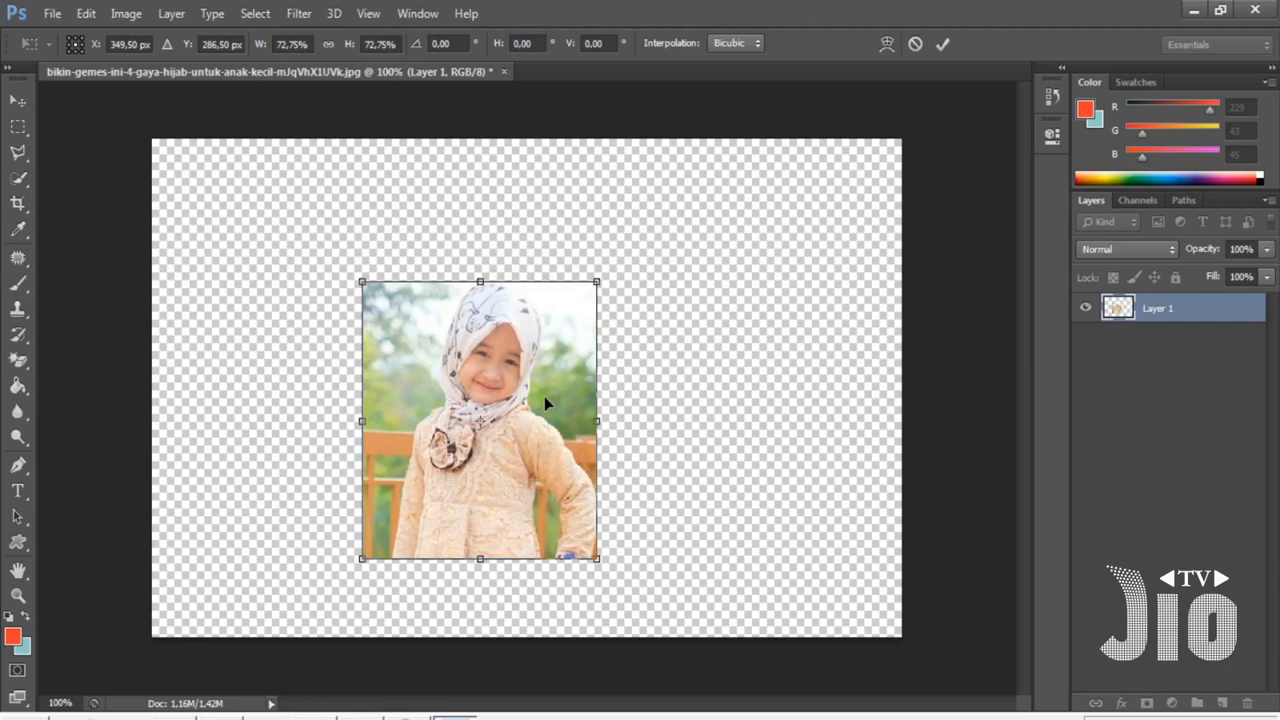
key(Return)
drag(544, 396, 580, 302)
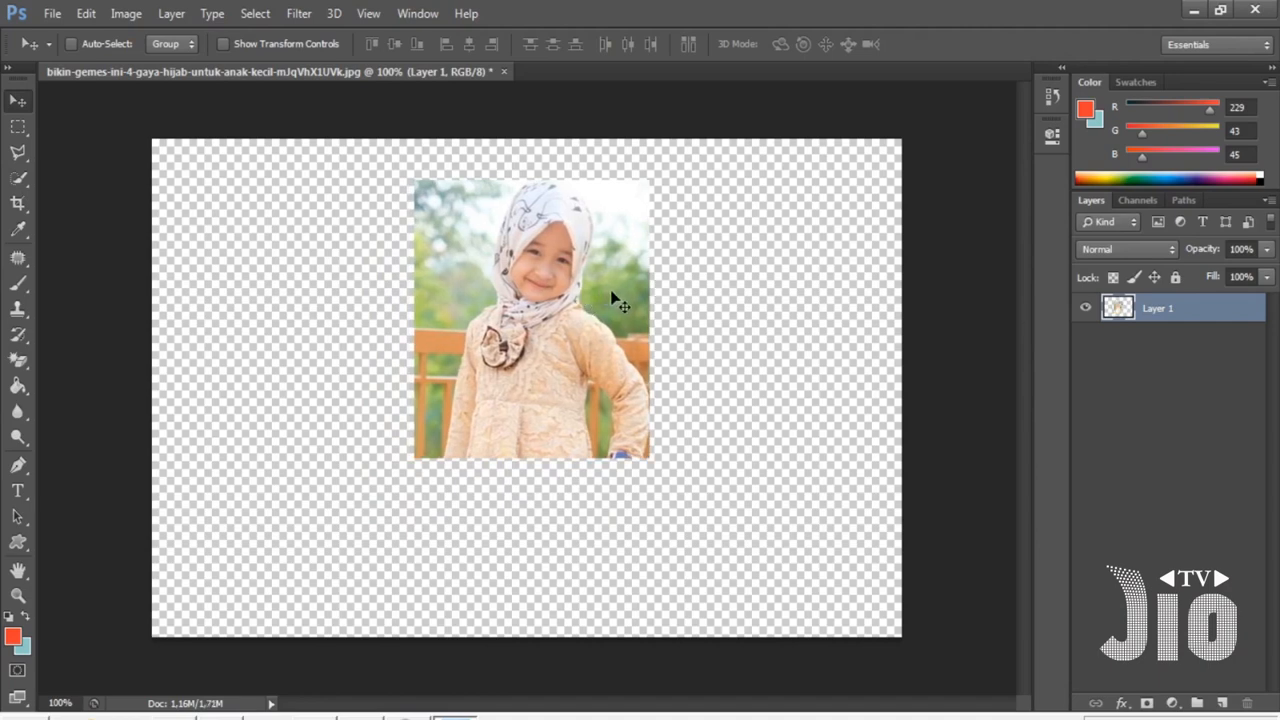
- Add a Stroke layer style to the photo layer with colour bcbaba, Outside position and size 114 px
right_click(1160, 313)
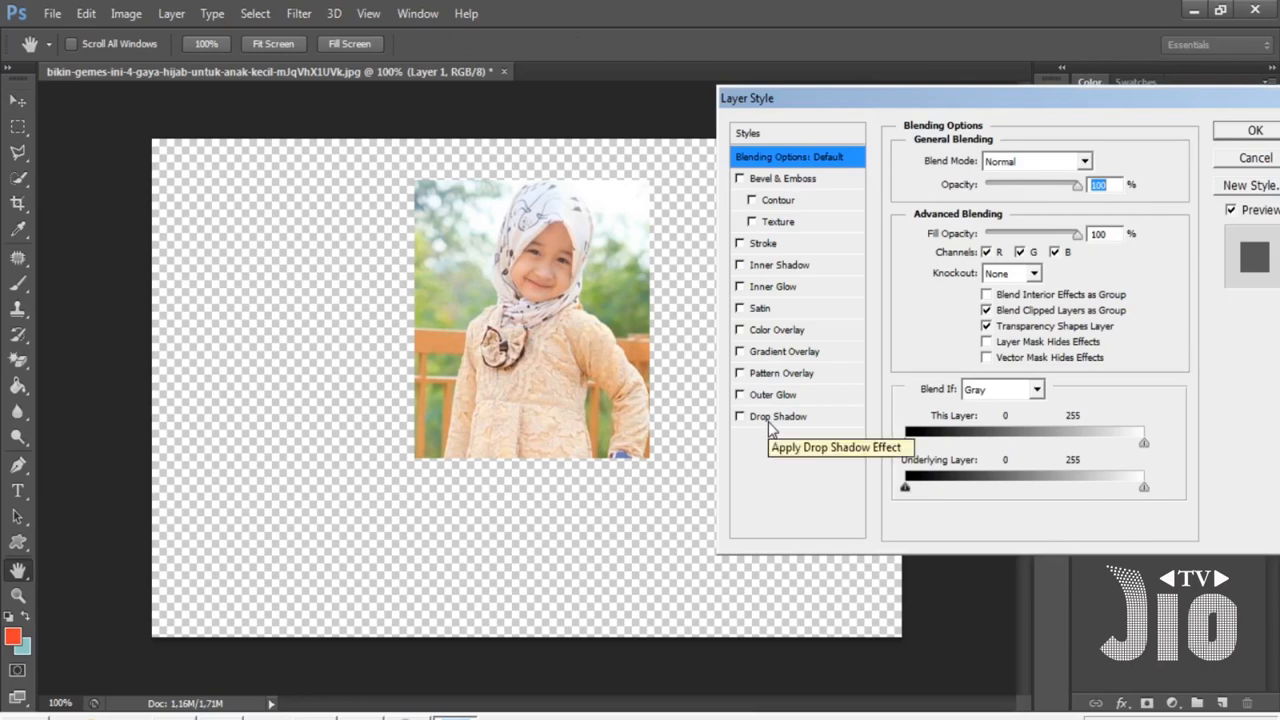
click(768, 246)
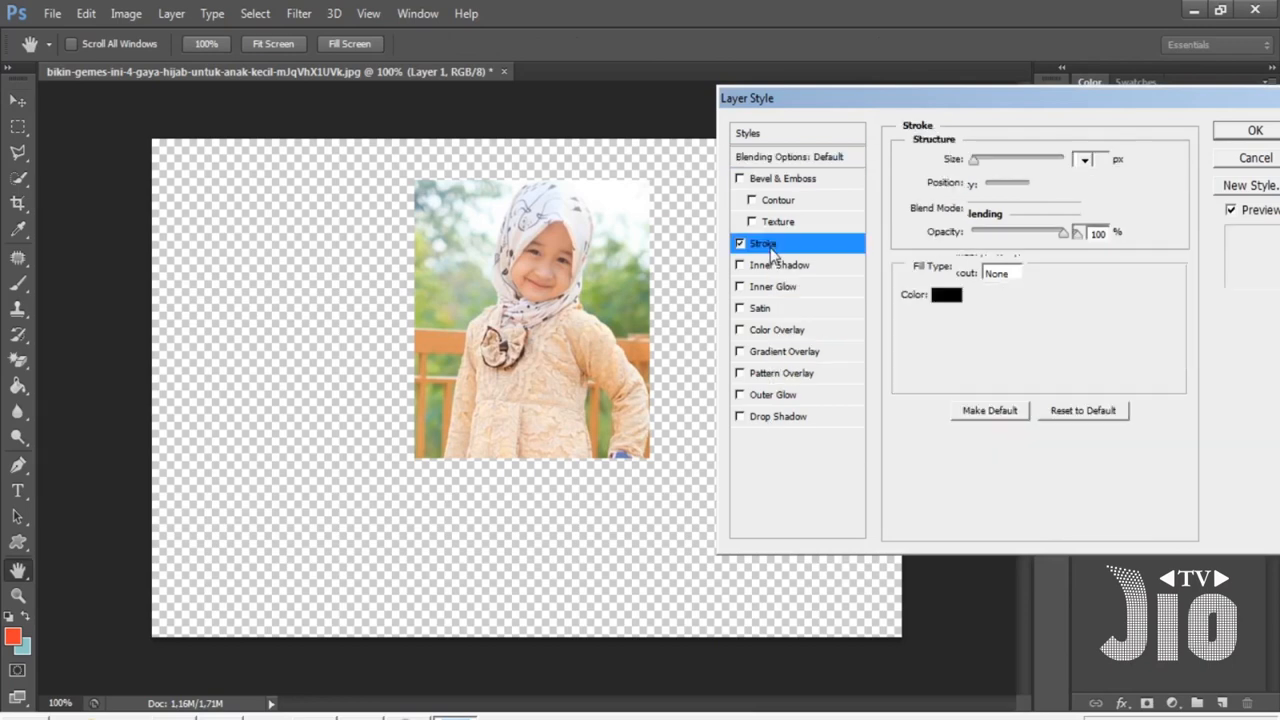
click(952, 298)
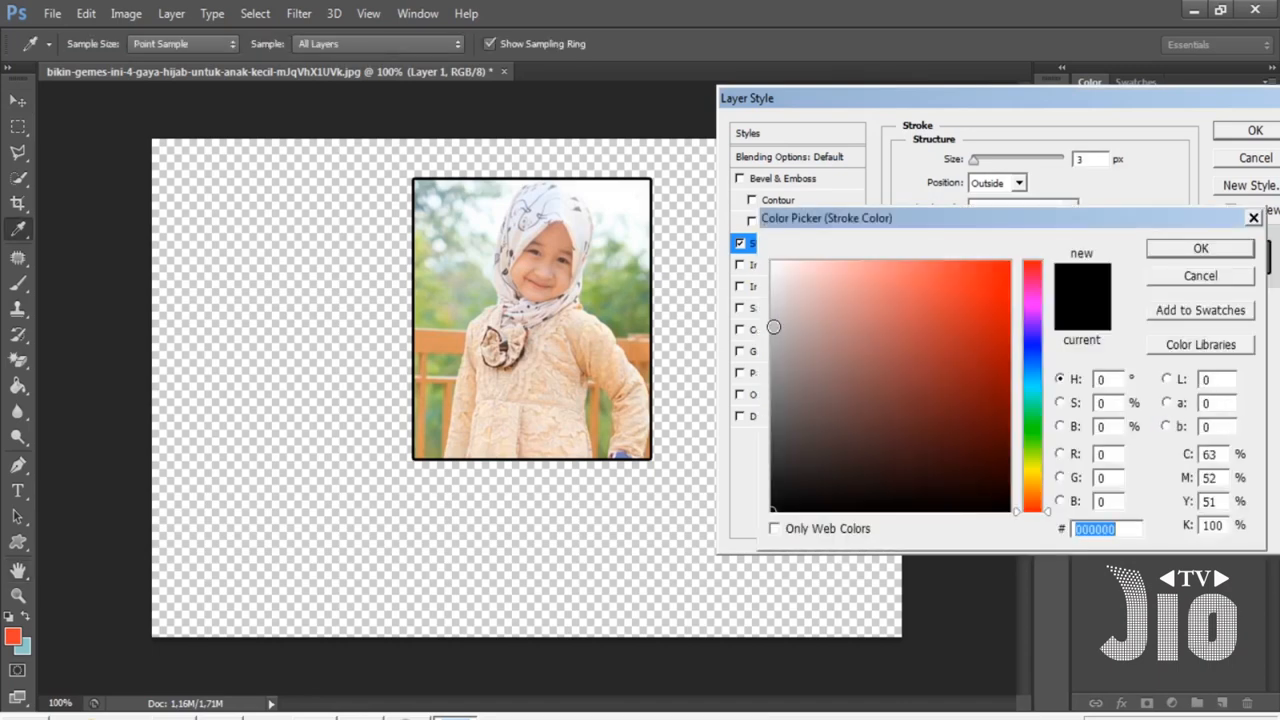
click(773, 327)
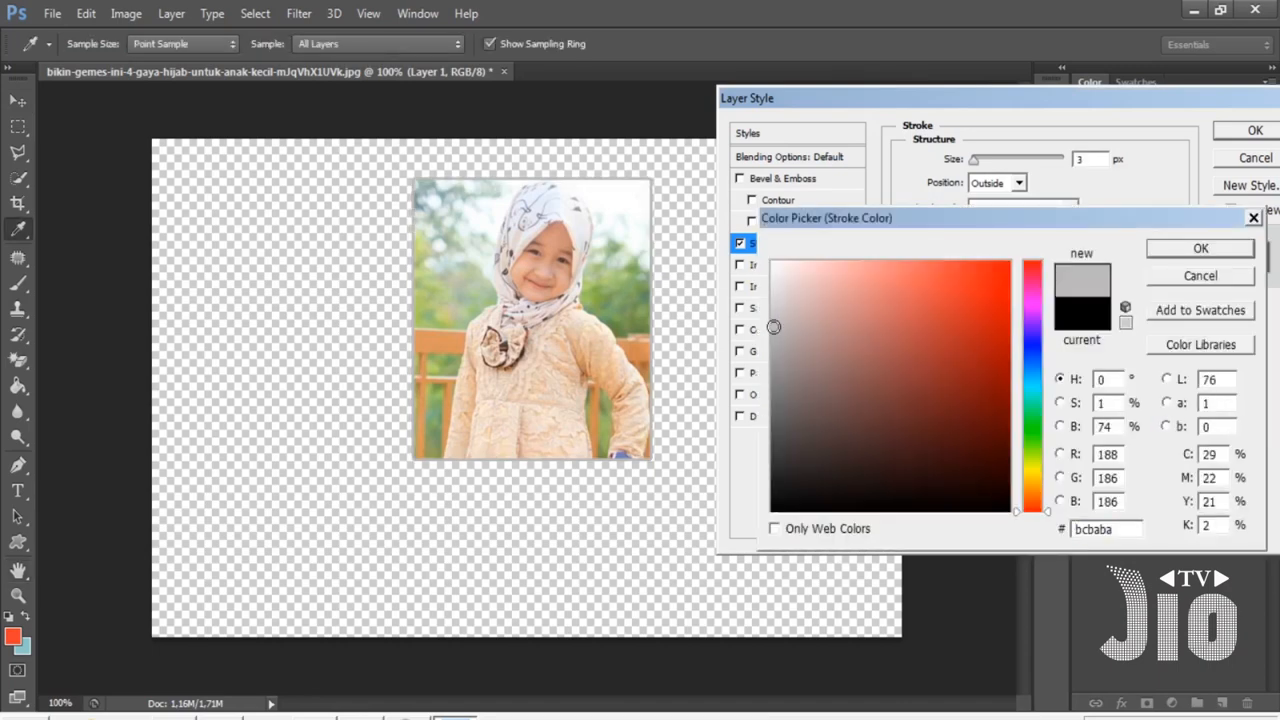
click(1215, 248)
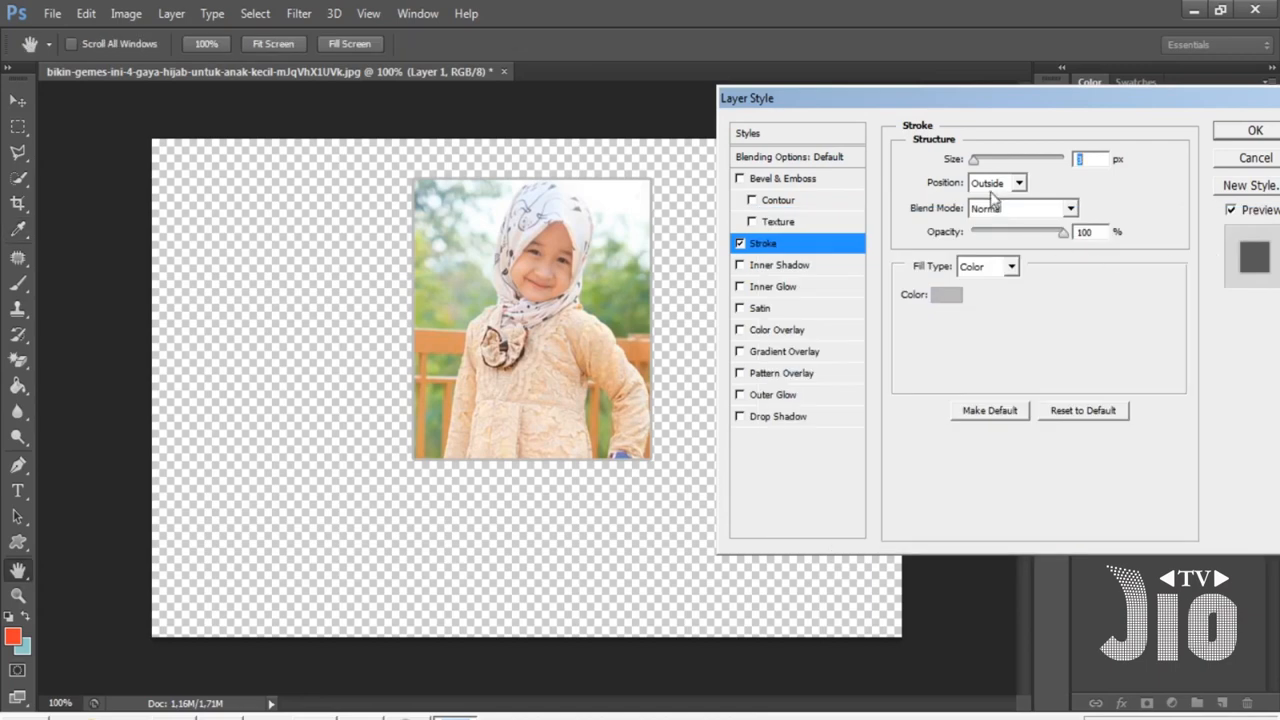
drag(976, 163, 992, 172)
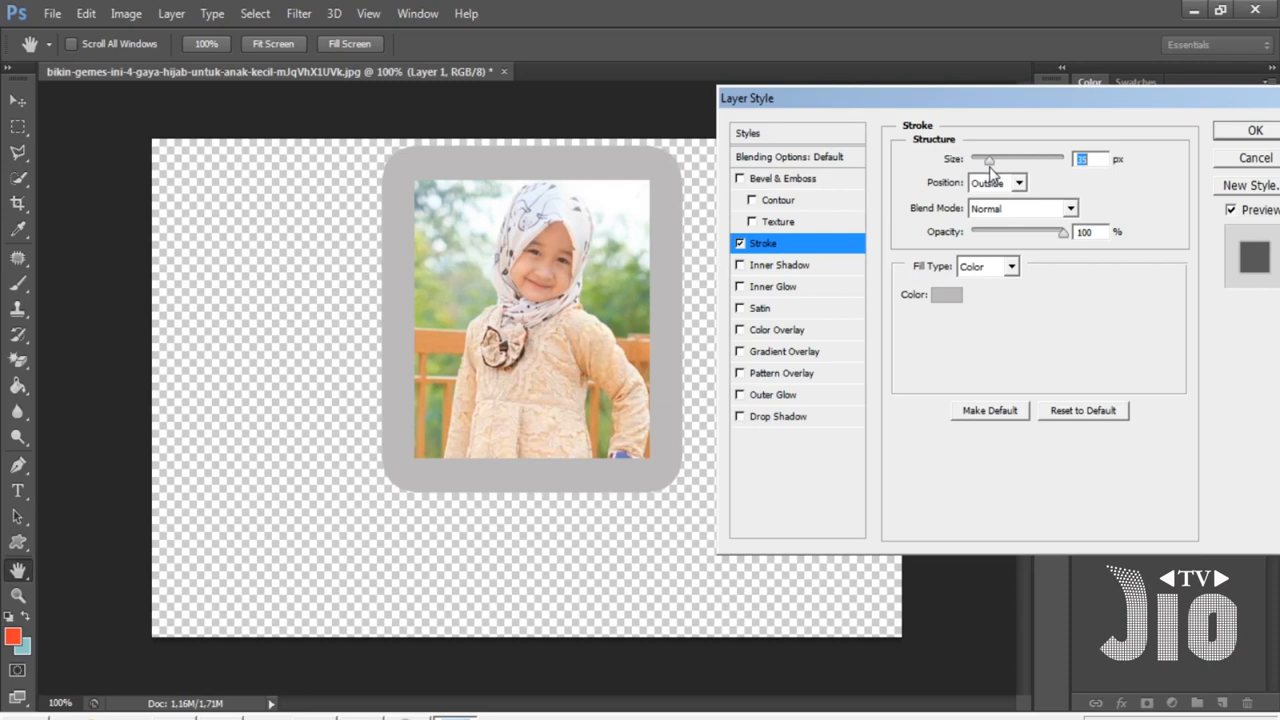
drag(990, 170, 1019, 176)
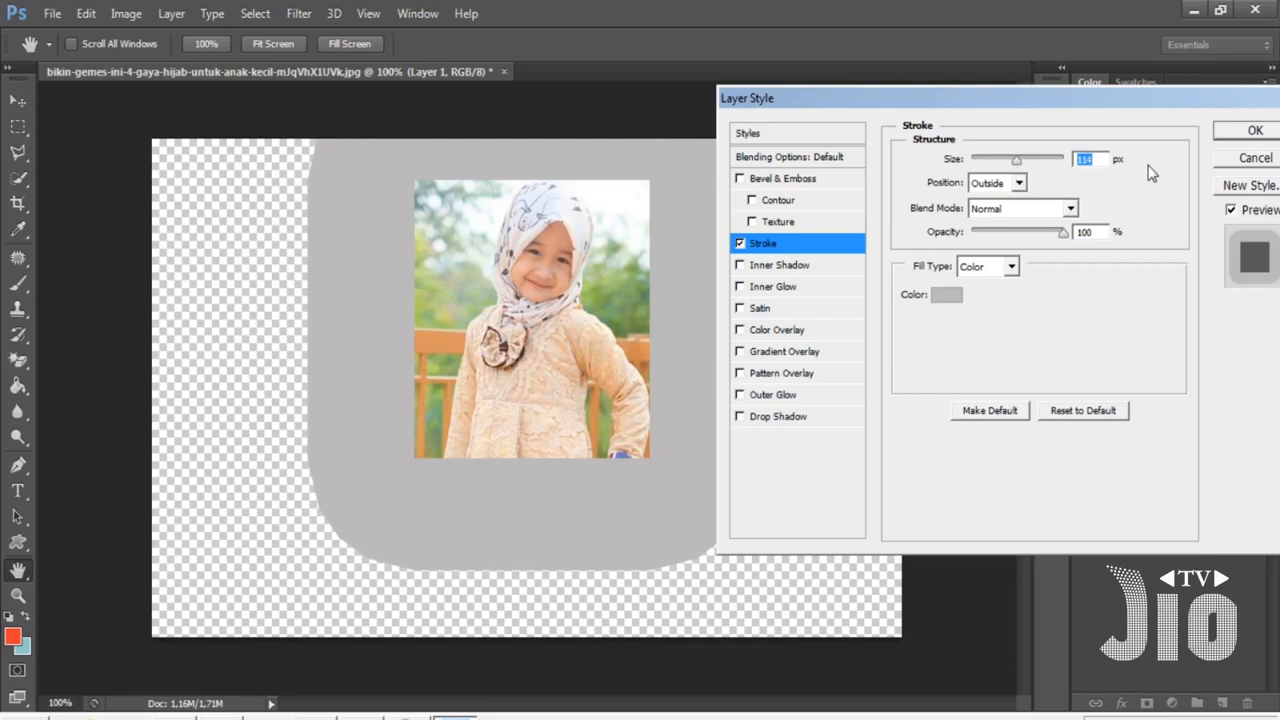
click(1254, 130)
- Move the stroked photo slightly lower on the canvas
key(v)
mouse_move(615, 327)
mouse_down()
mouse_move(612, 367)
mouse_move(595, 372)
mouse_up()
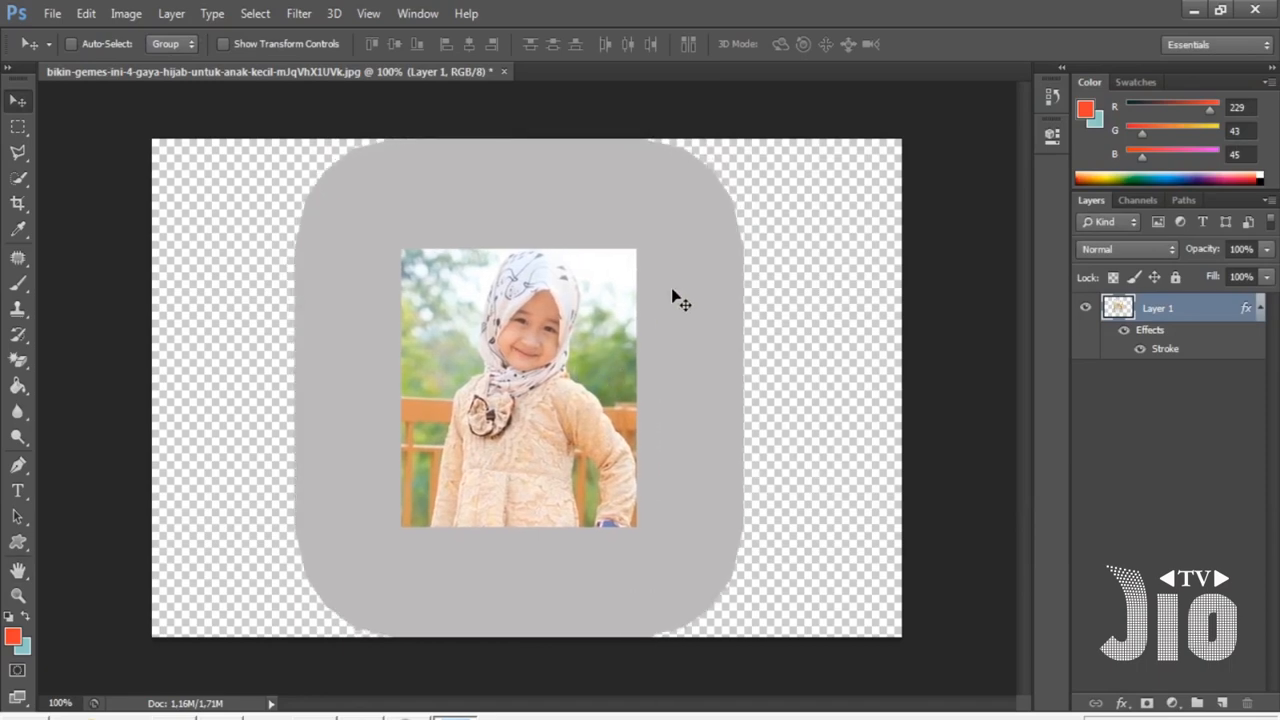
key(ctrl+t)
key(Return)
mouse_move(574, 360)
mouse_down()
mouse_move(569, 343)
mouse_move(563, 355)
mouse_up()
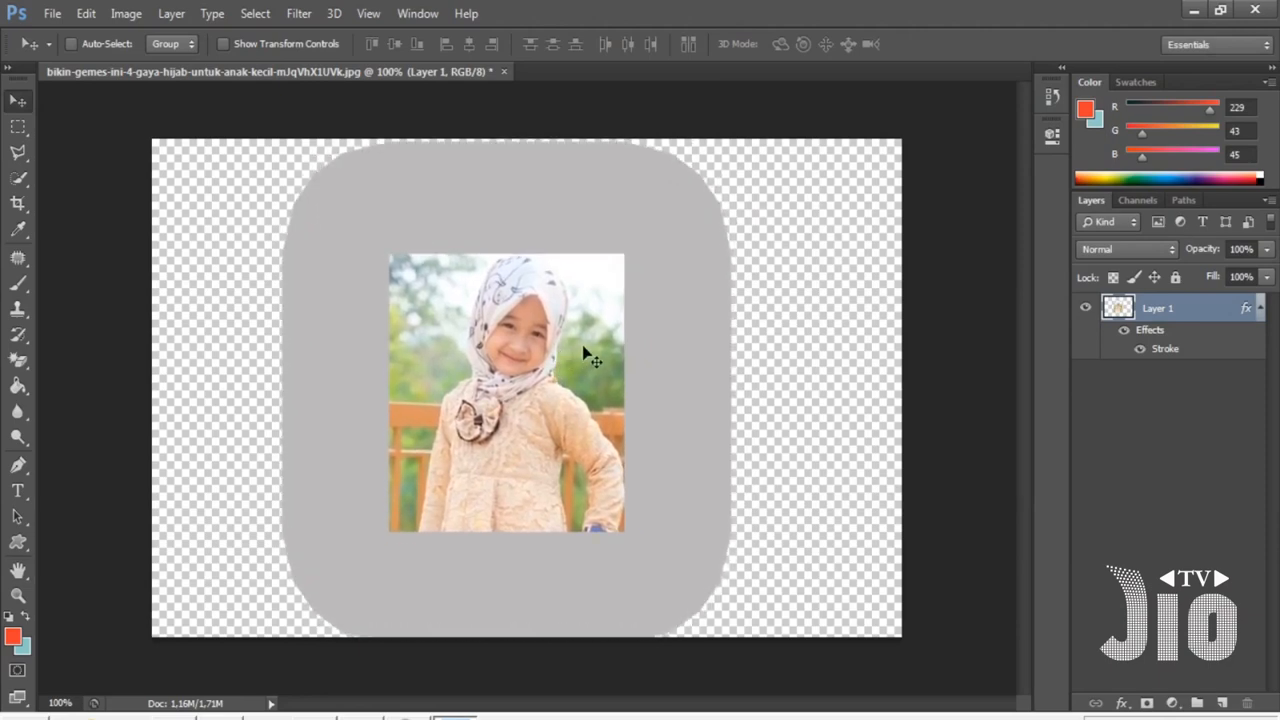
- Scale the photo down to about 85% and center it within the grey stroke
key(ctrl+t)
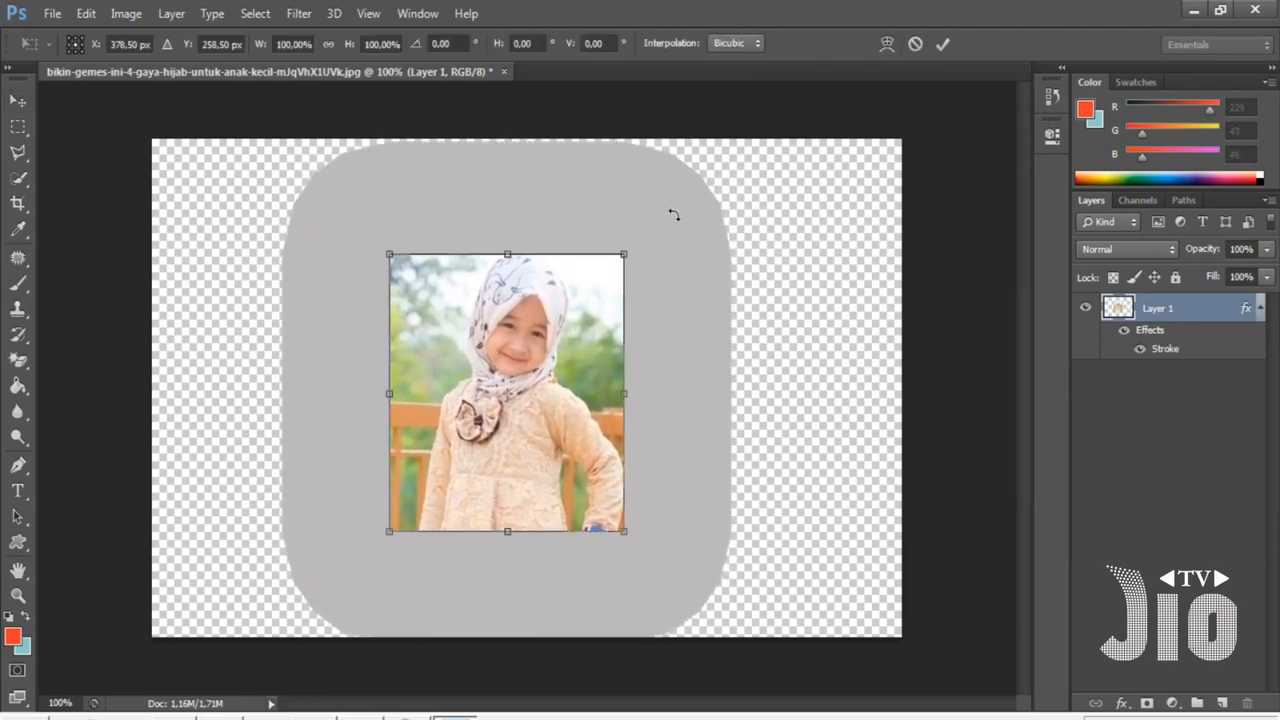
drag(622, 257, 602, 269)
drag(580, 316, 583, 310)
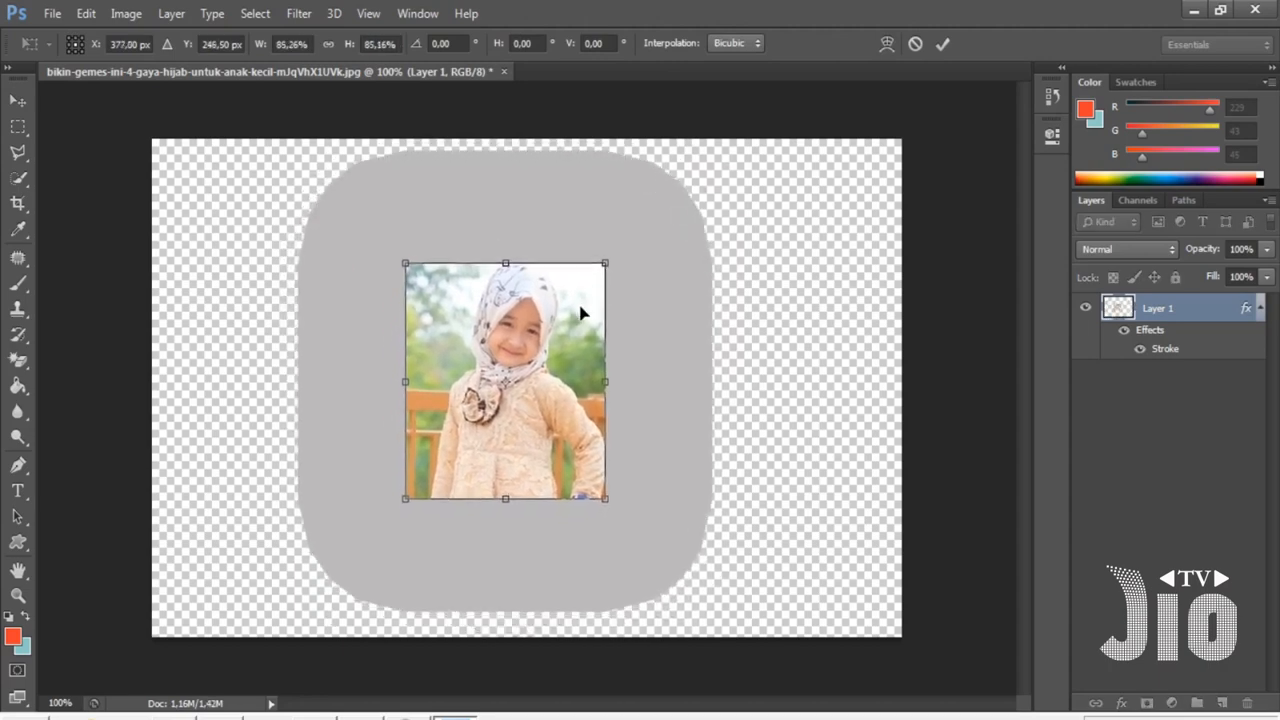
key(Return)
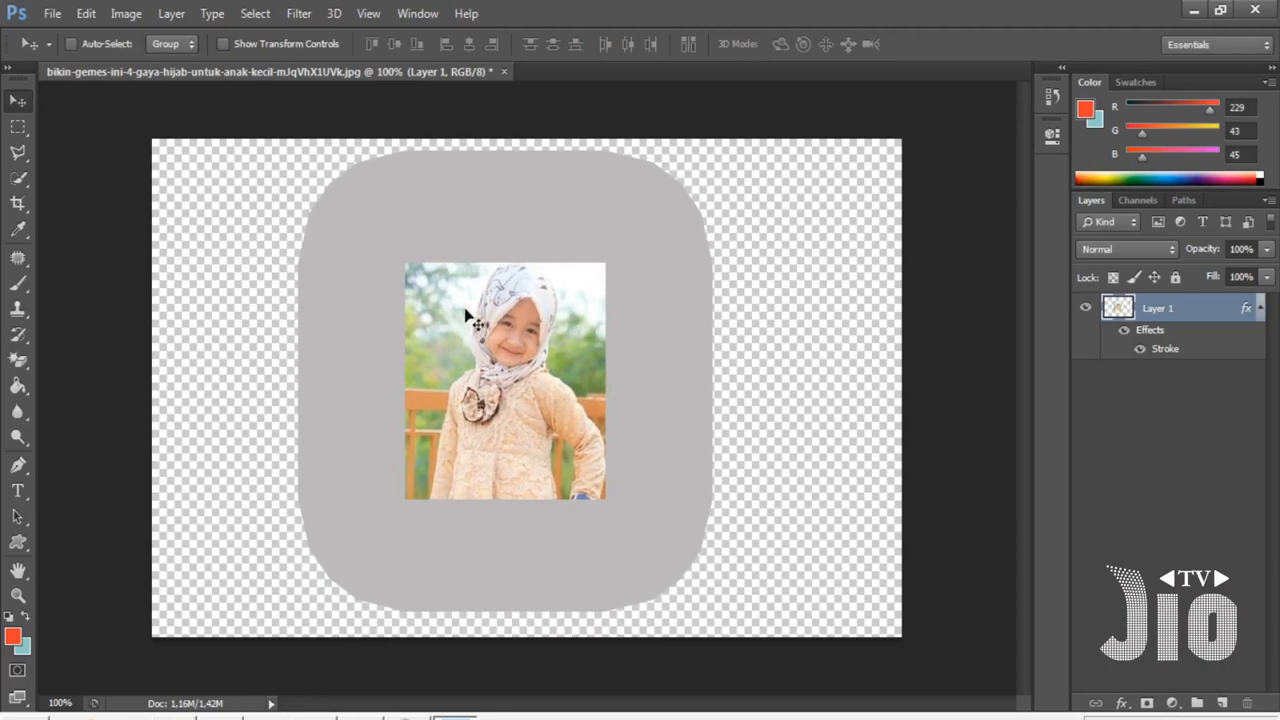
drag(511, 342, 527, 342)
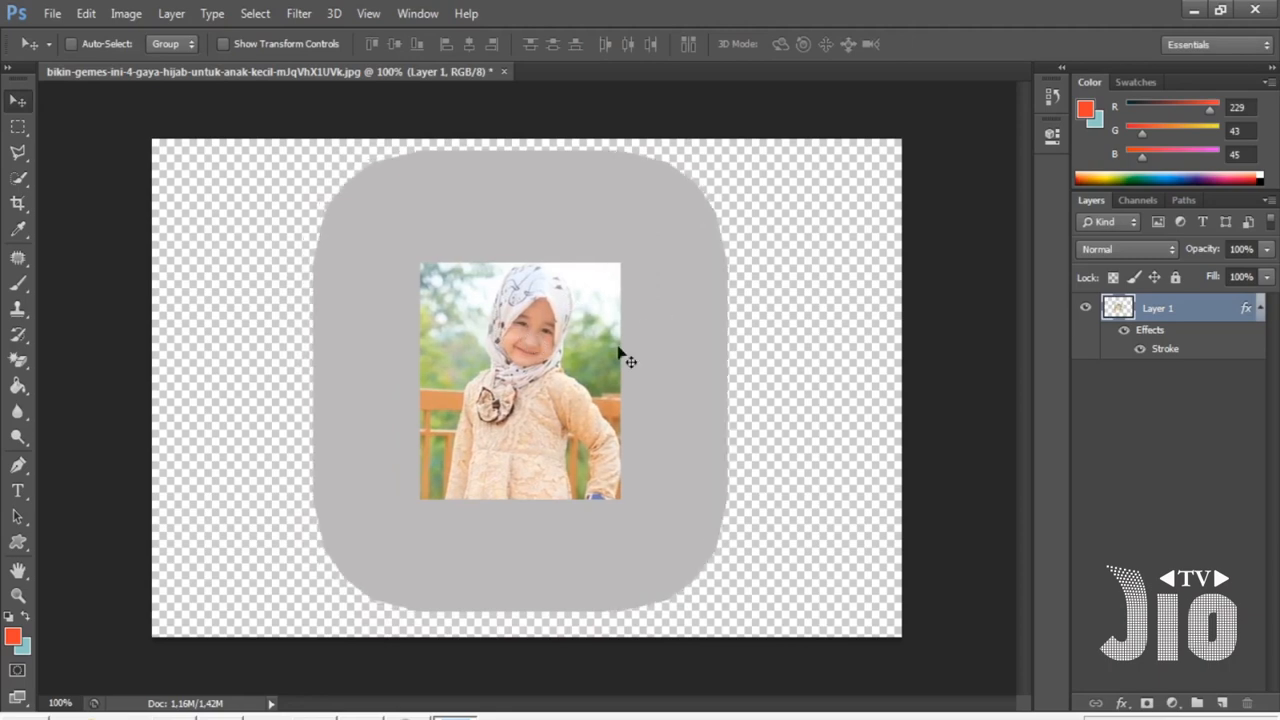
- Rasterize the photo layer's layer style
right_click(1151, 306)
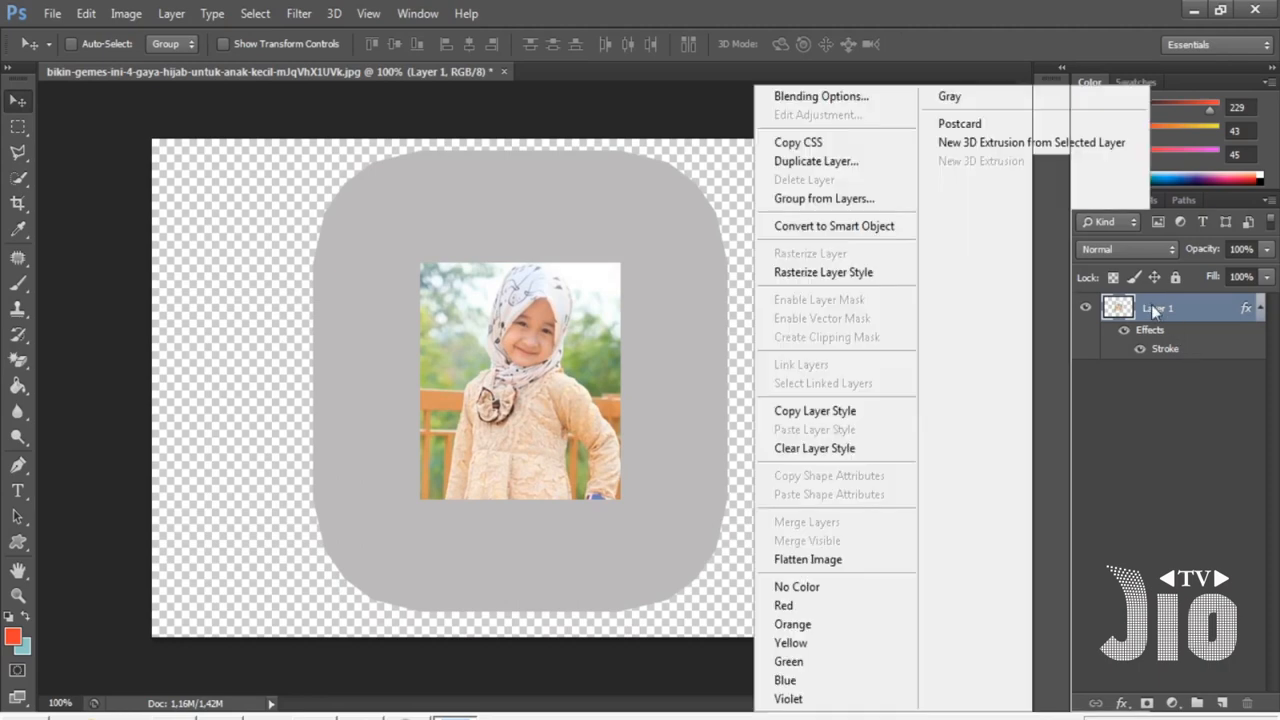
click(873, 283)
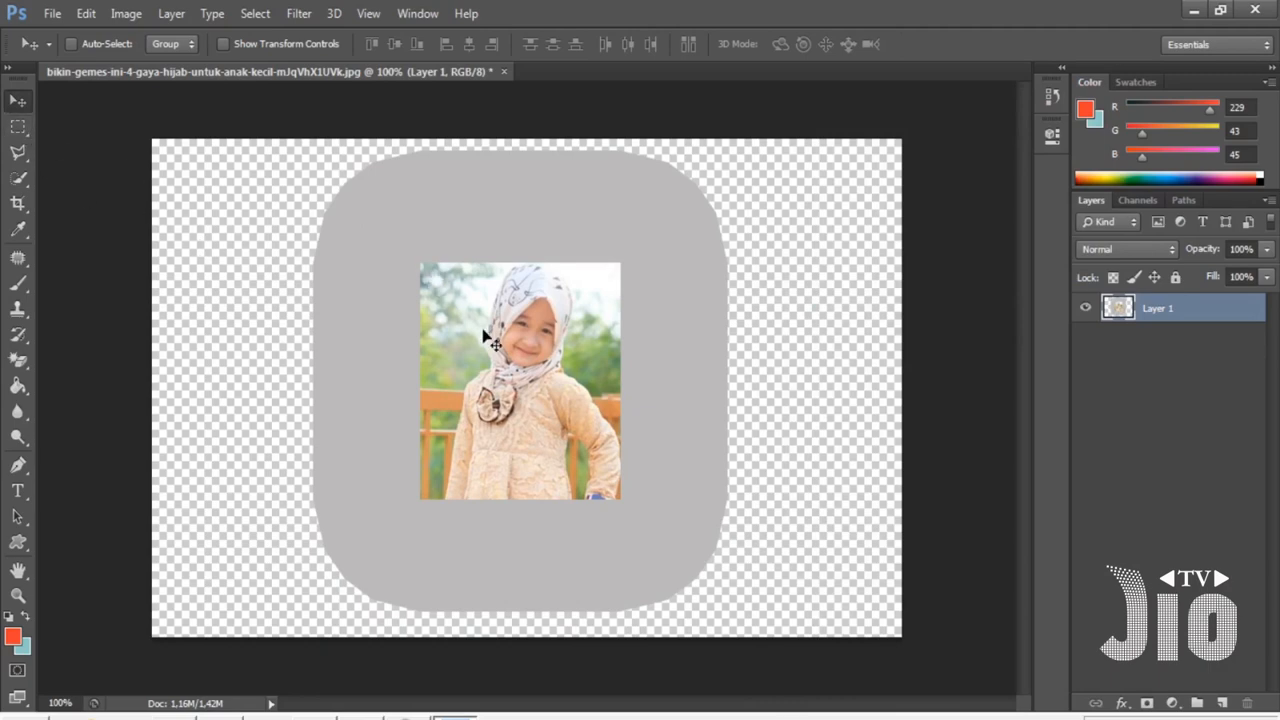
key(ctrl+t)
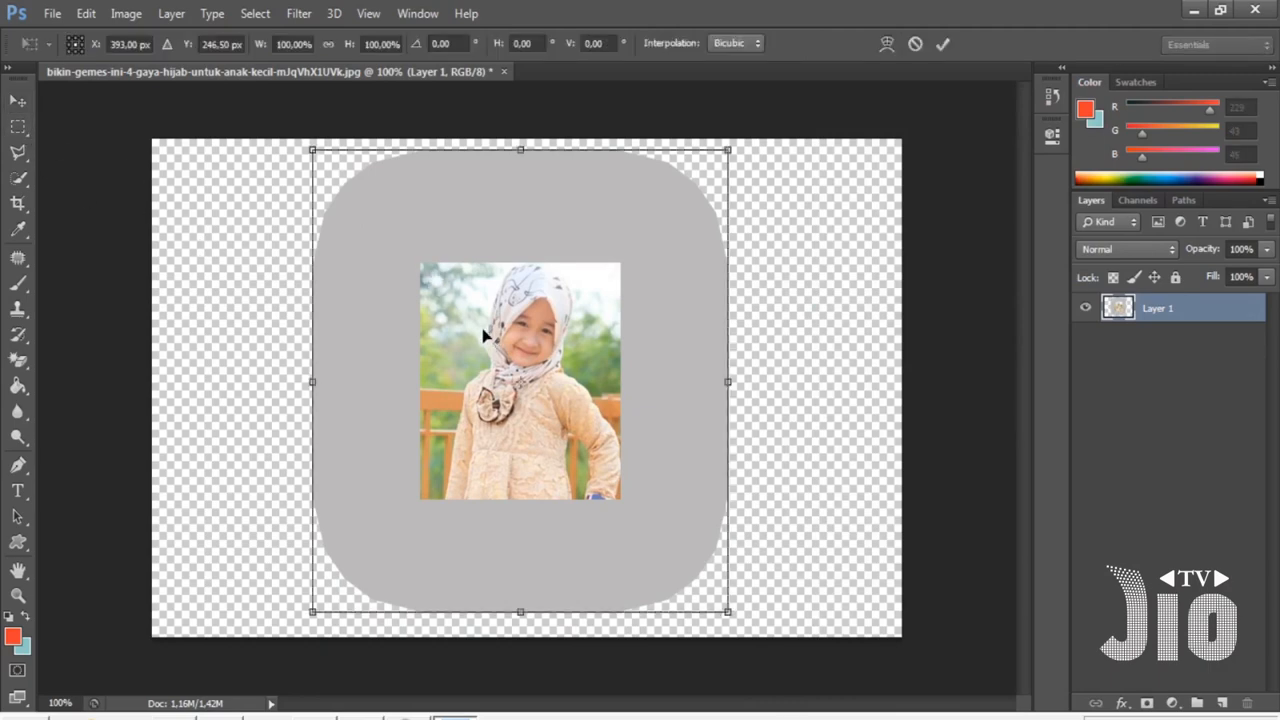
key(Return)
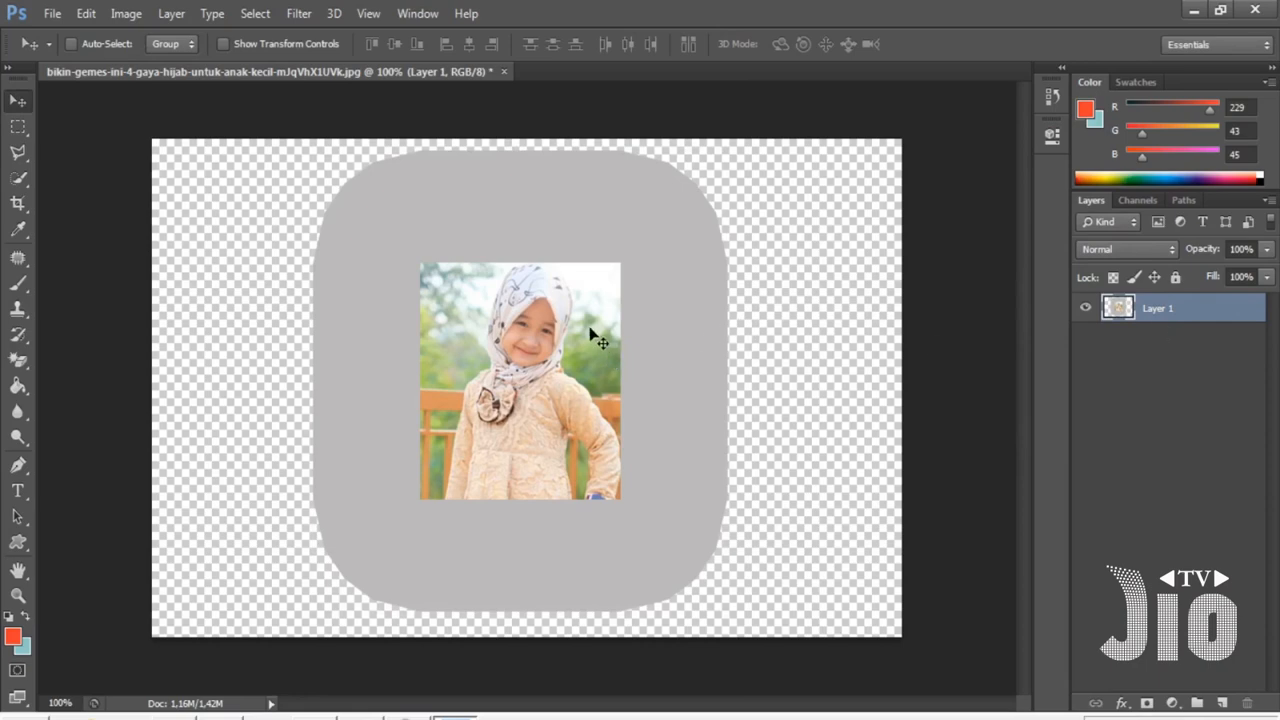
- Select a rectangle around the photo with a deeper bottom margin, invert it, delete the outer grey and deselect
click(18, 126)
click(68, 130)
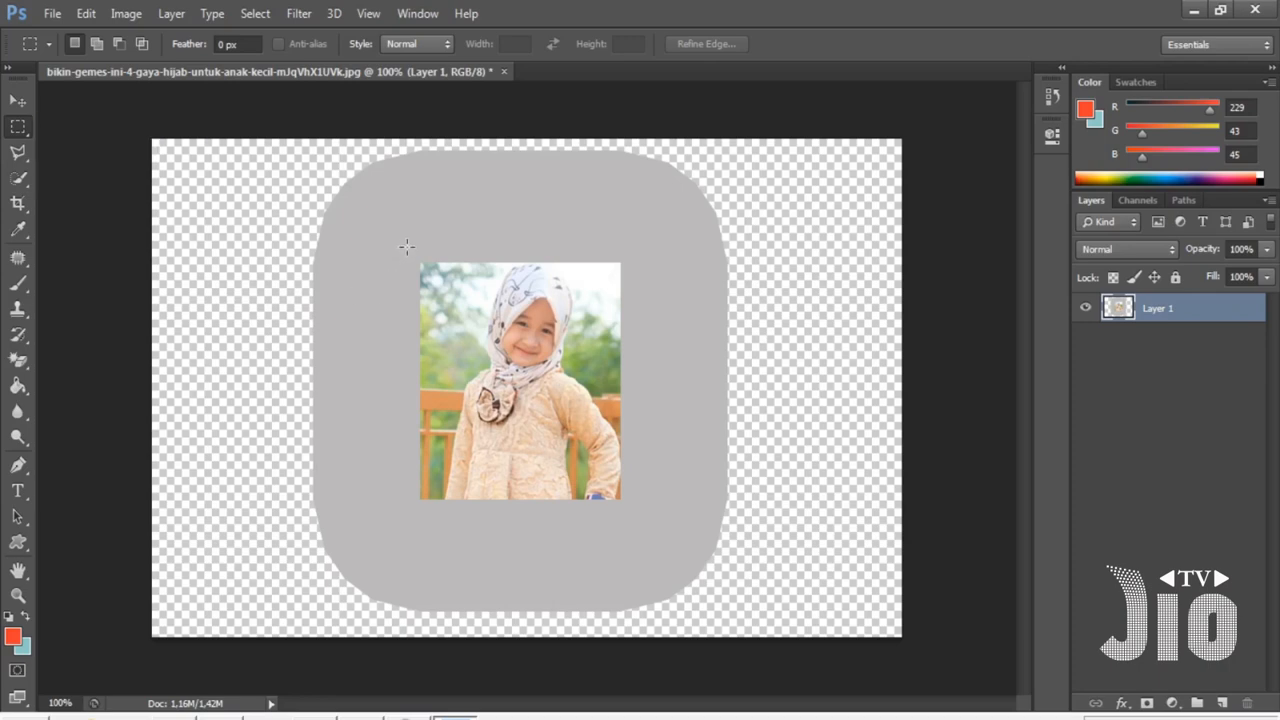
drag(631, 570, 634, 566)
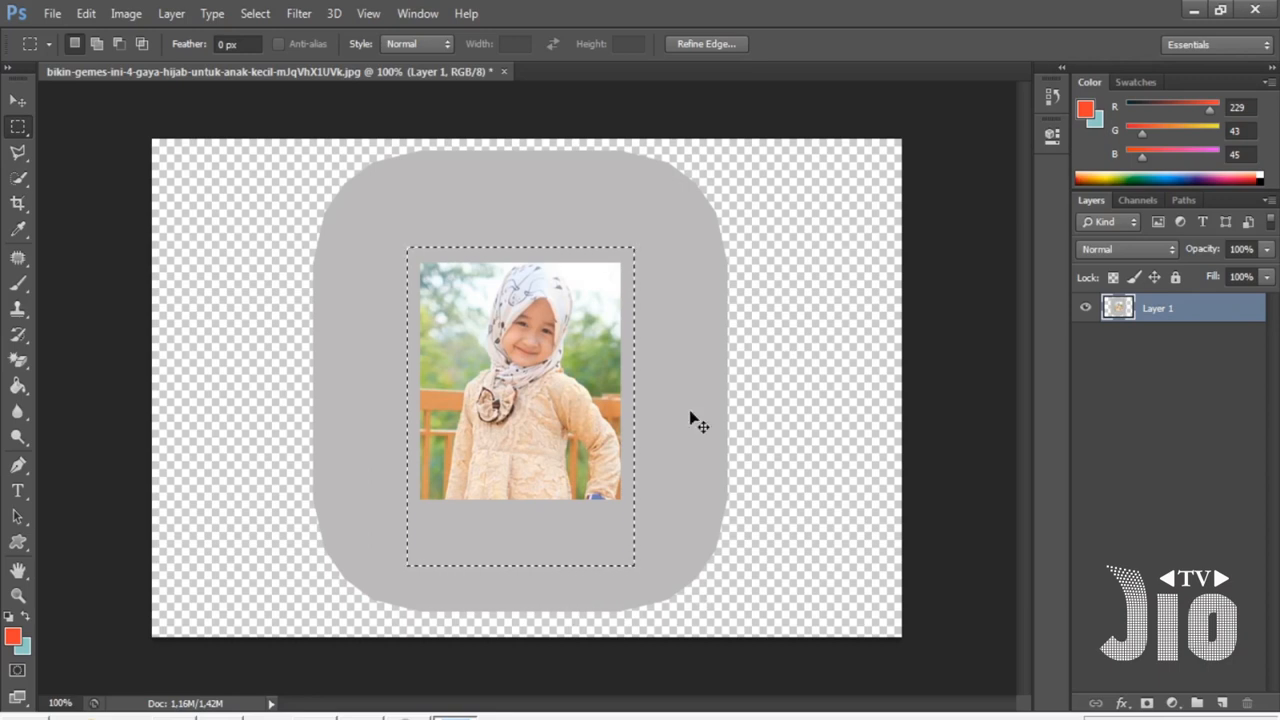
key(ctrl+shift+i)
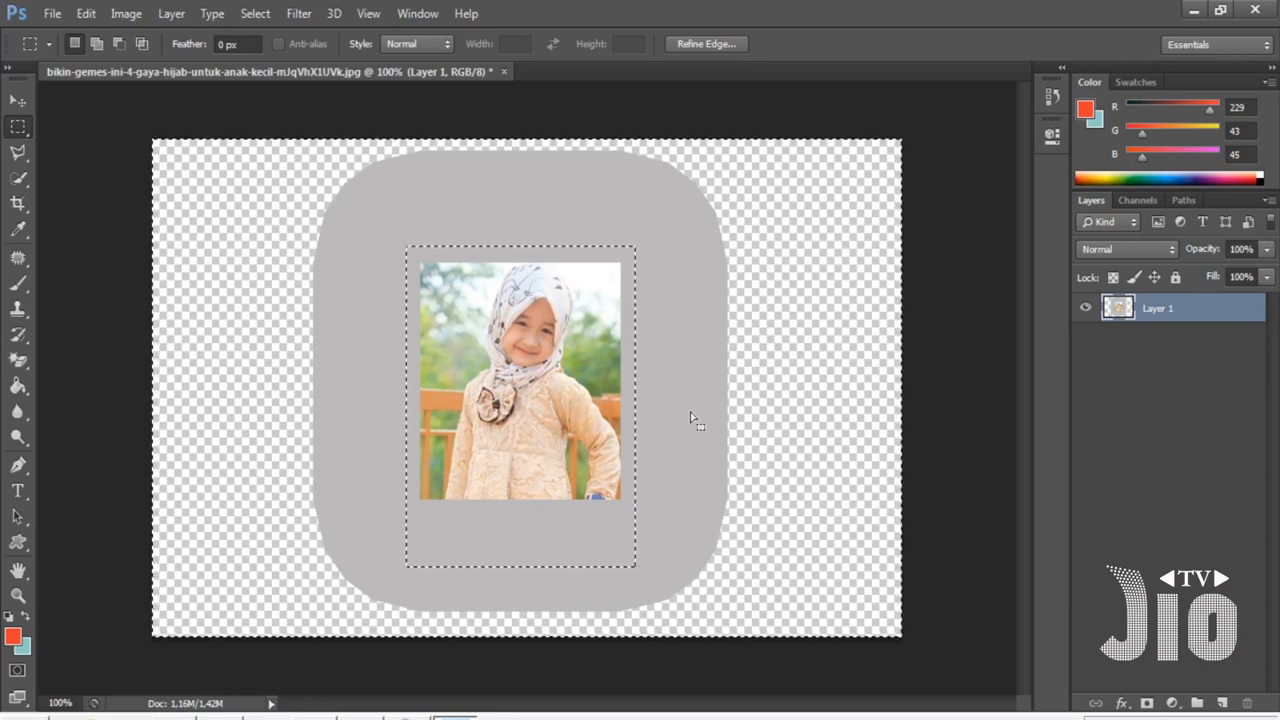
key(Delete)
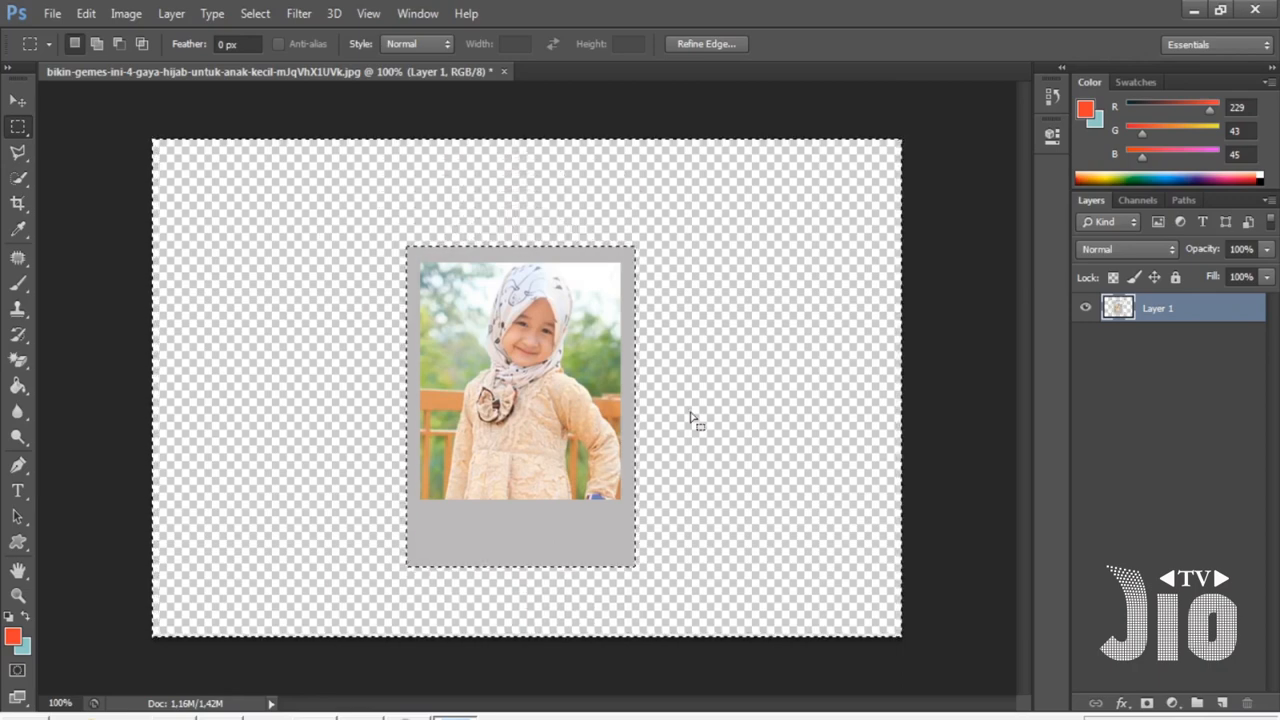
key(ctrl+d)
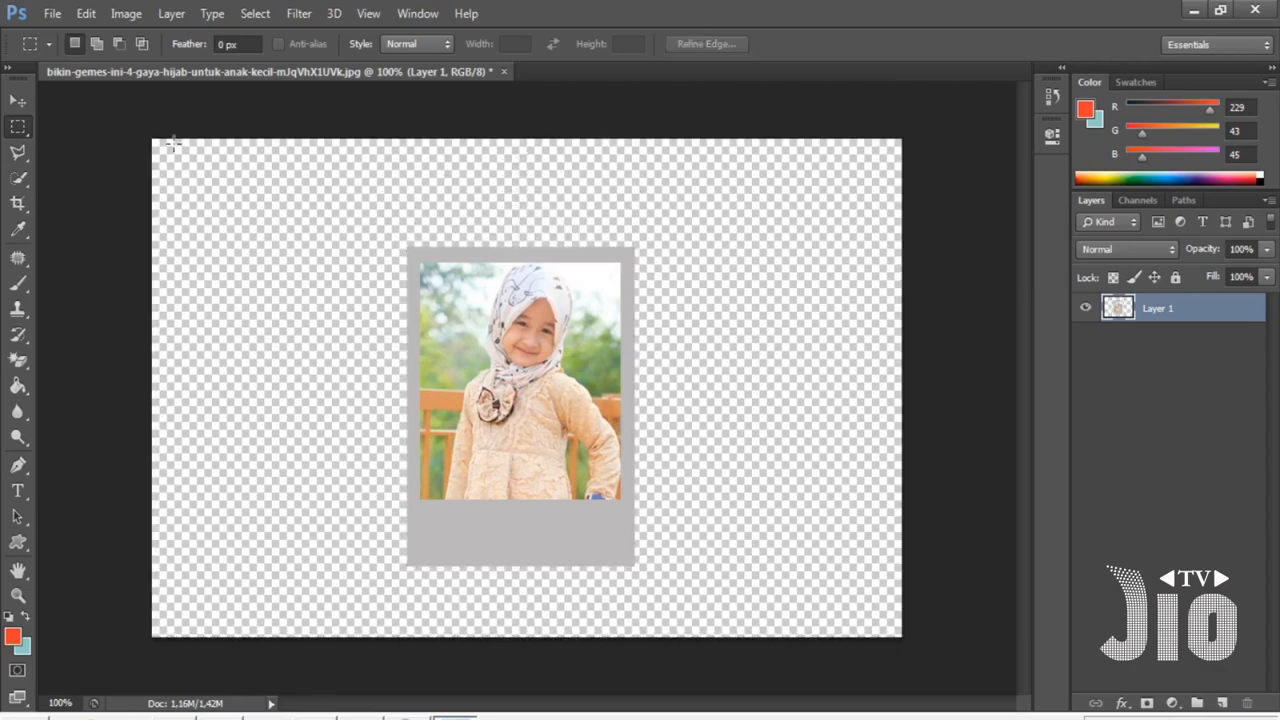
- Scale the framed photo up to about 122% and reposition it near the upper middle of the canvas
click(18, 100)
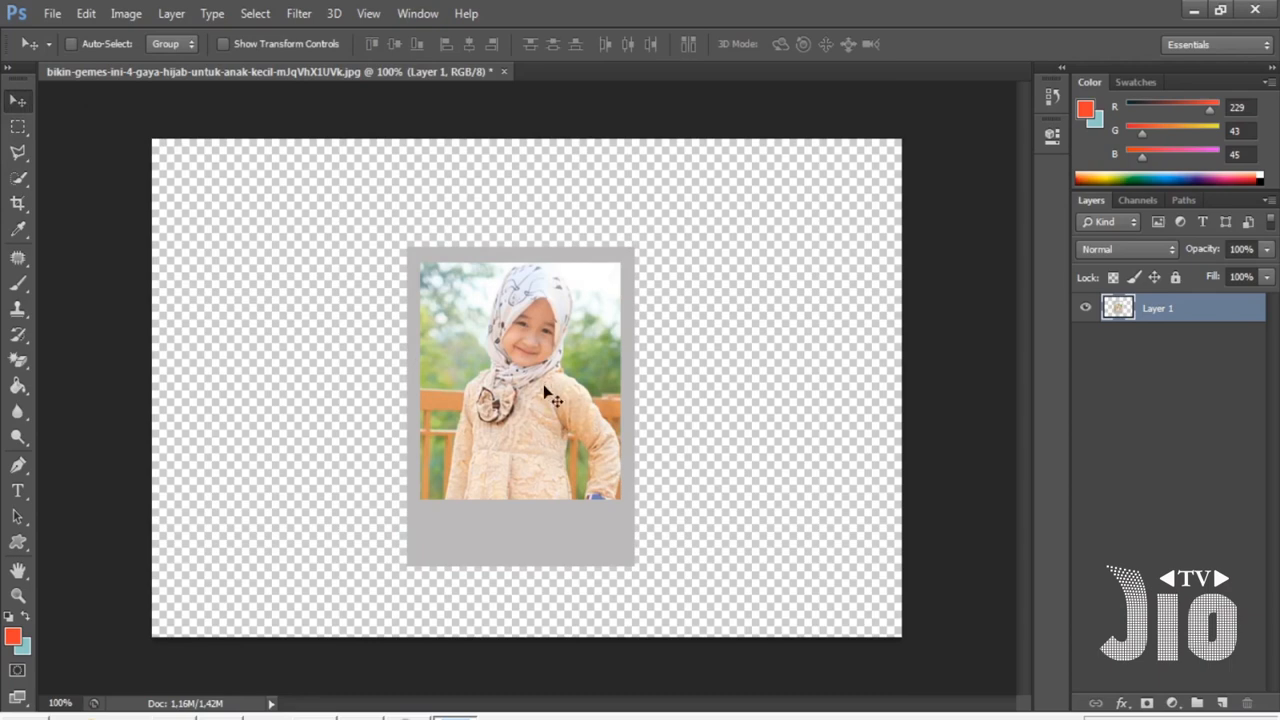
mouse_move(545, 392)
mouse_down()
mouse_move(588, 323)
mouse_move(529, 377)
mouse_up()
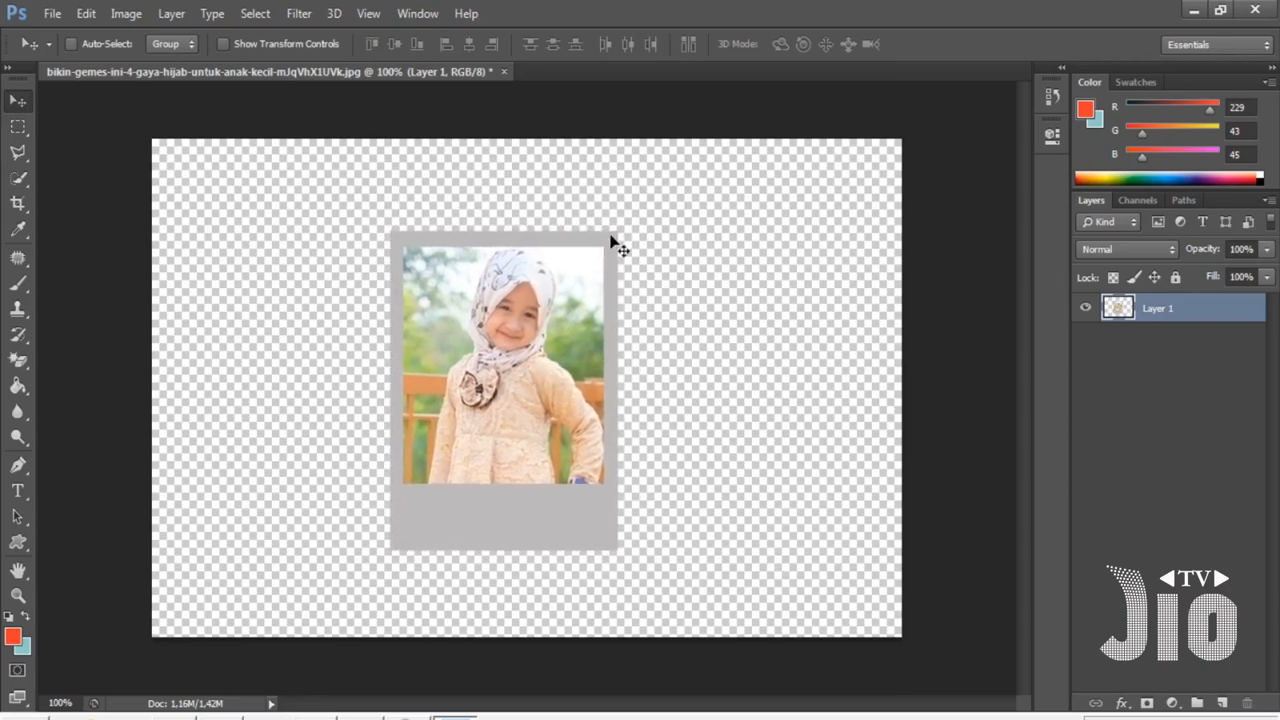
key(ctrl+t)
drag(617, 231, 683, 168)
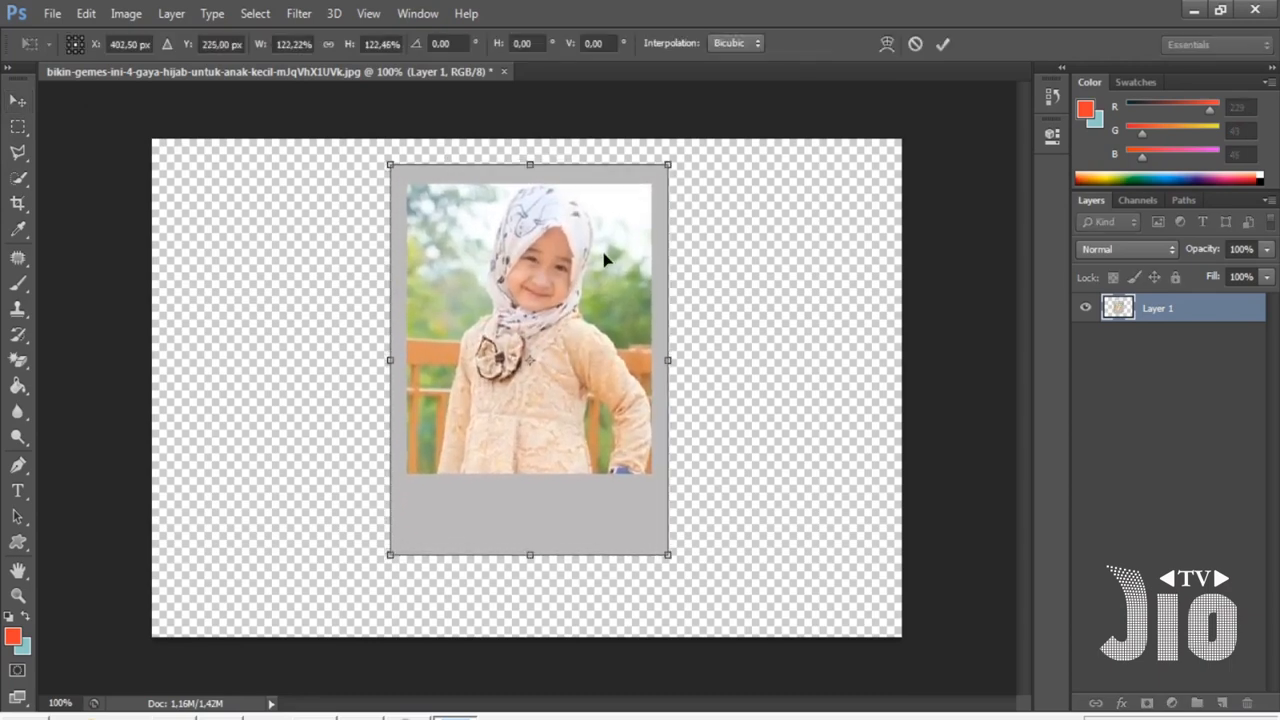
key(Return)
- Add the text NAMANYA in Calibri Bold Italic 11 pt in the grey strip below the photo
key(t)
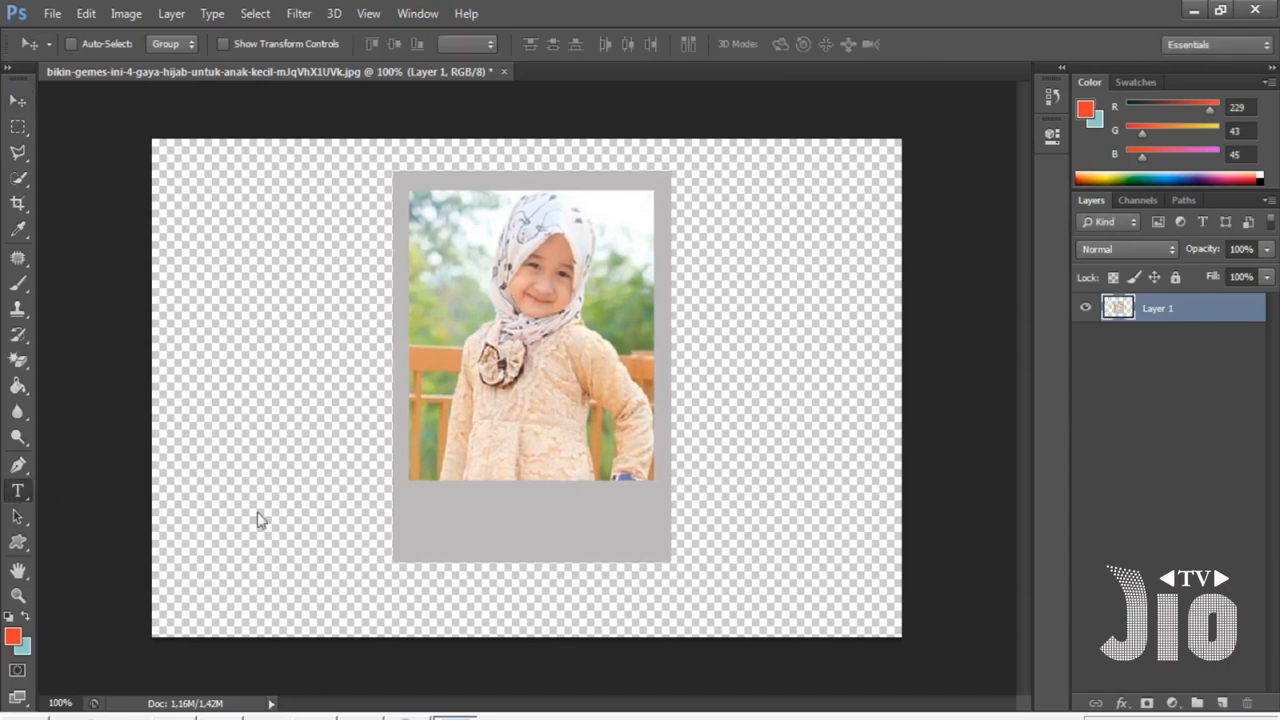
click(486, 525)
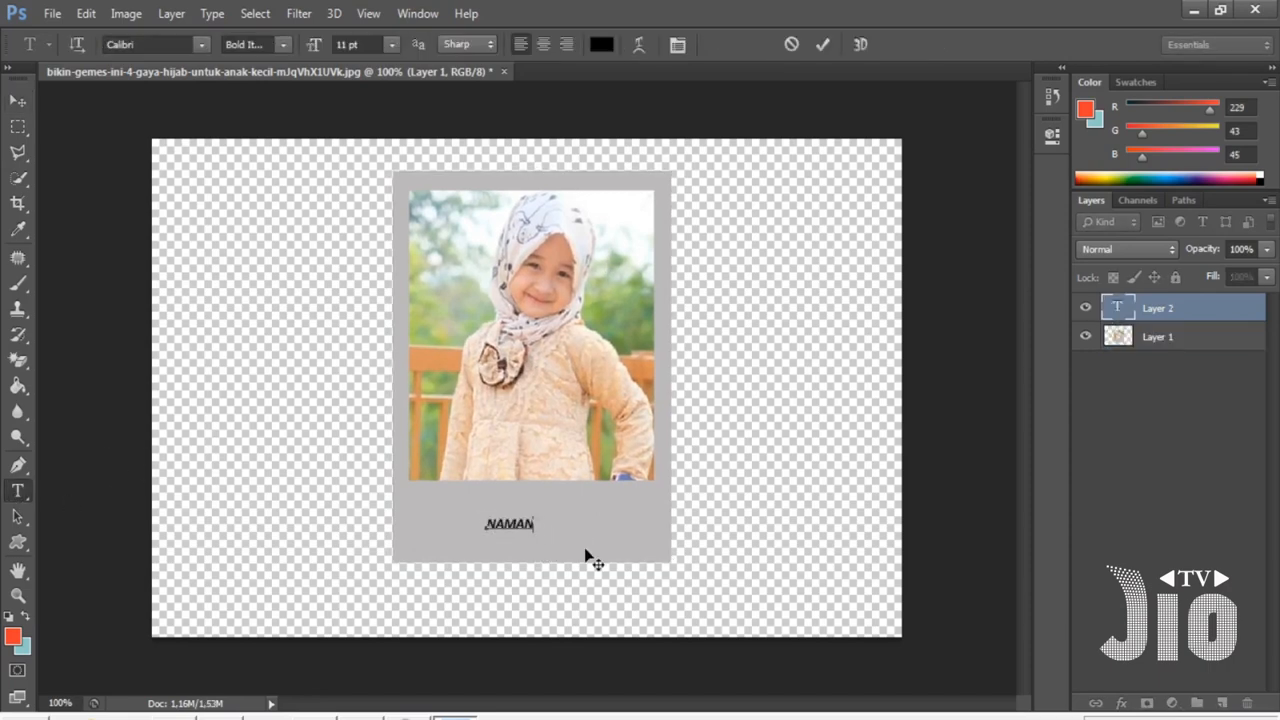
key(ctrl+a)
key(ctrl+Return)
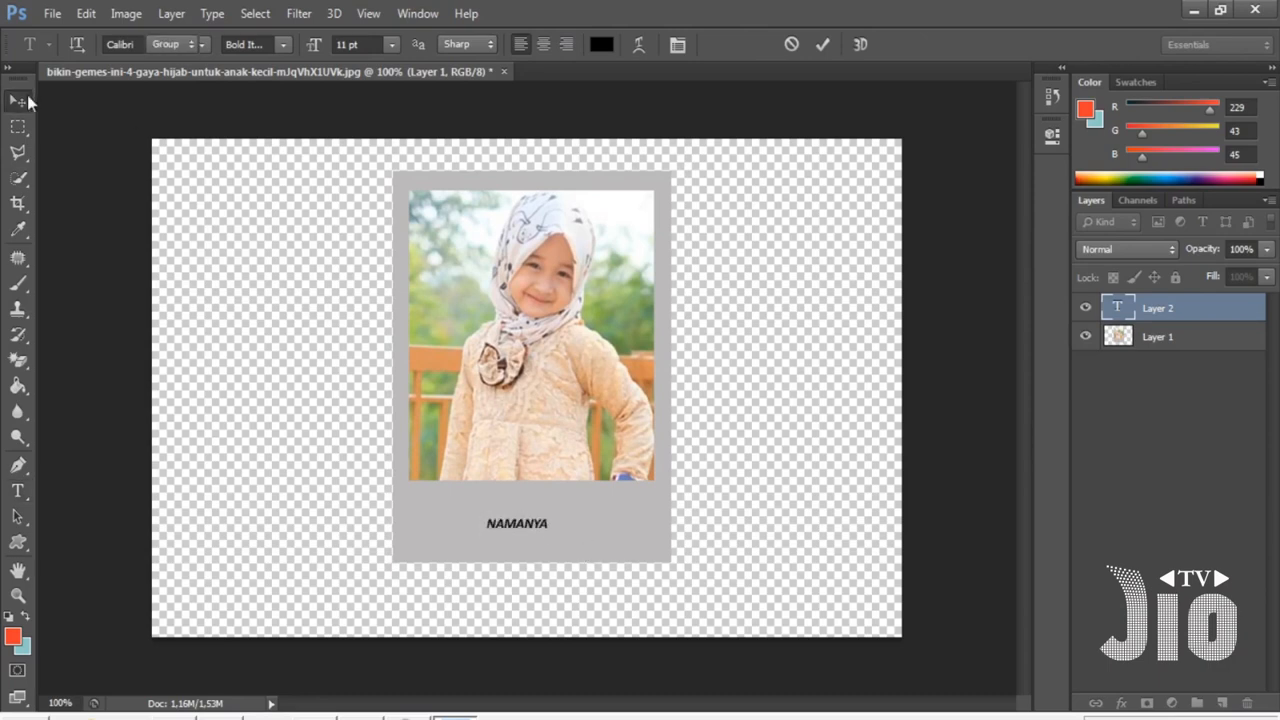
- Enlarge the NAMANYA text to about 241% and nudge it into place in the grey strip
key(v)
key(ctrl+t)
drag(552, 506, 603, 512)
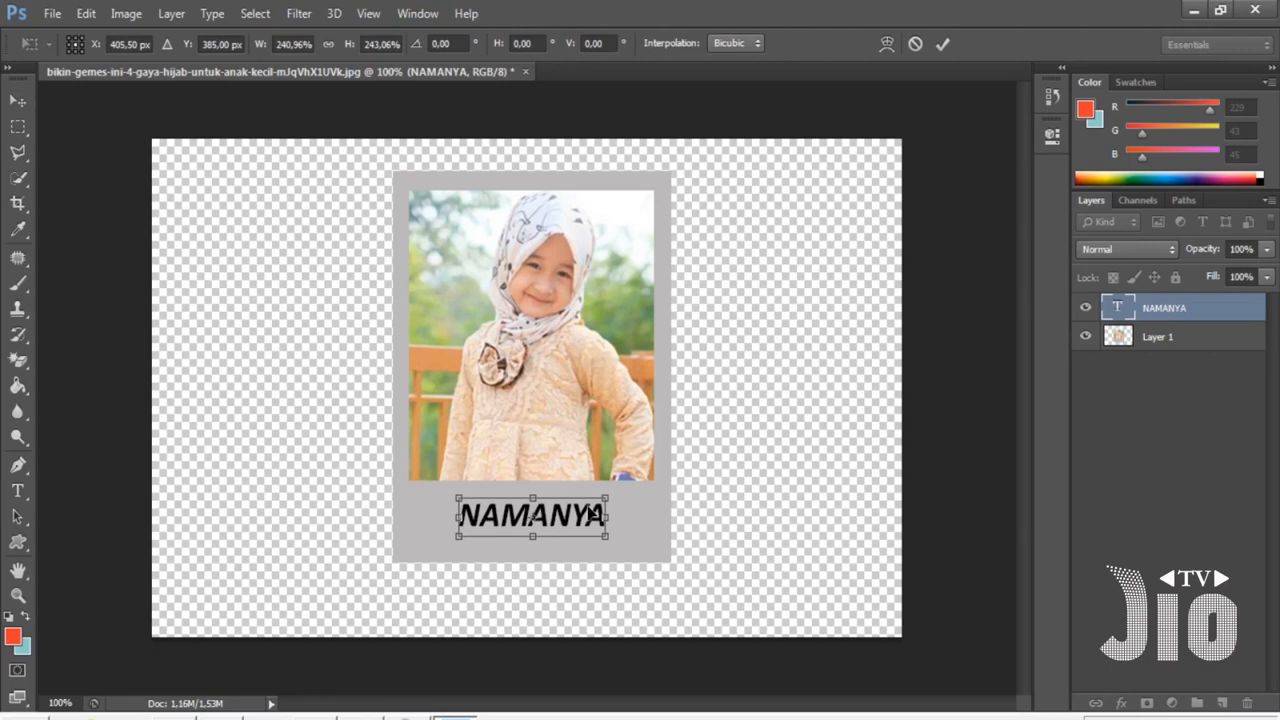
key(Return)
key(Left)
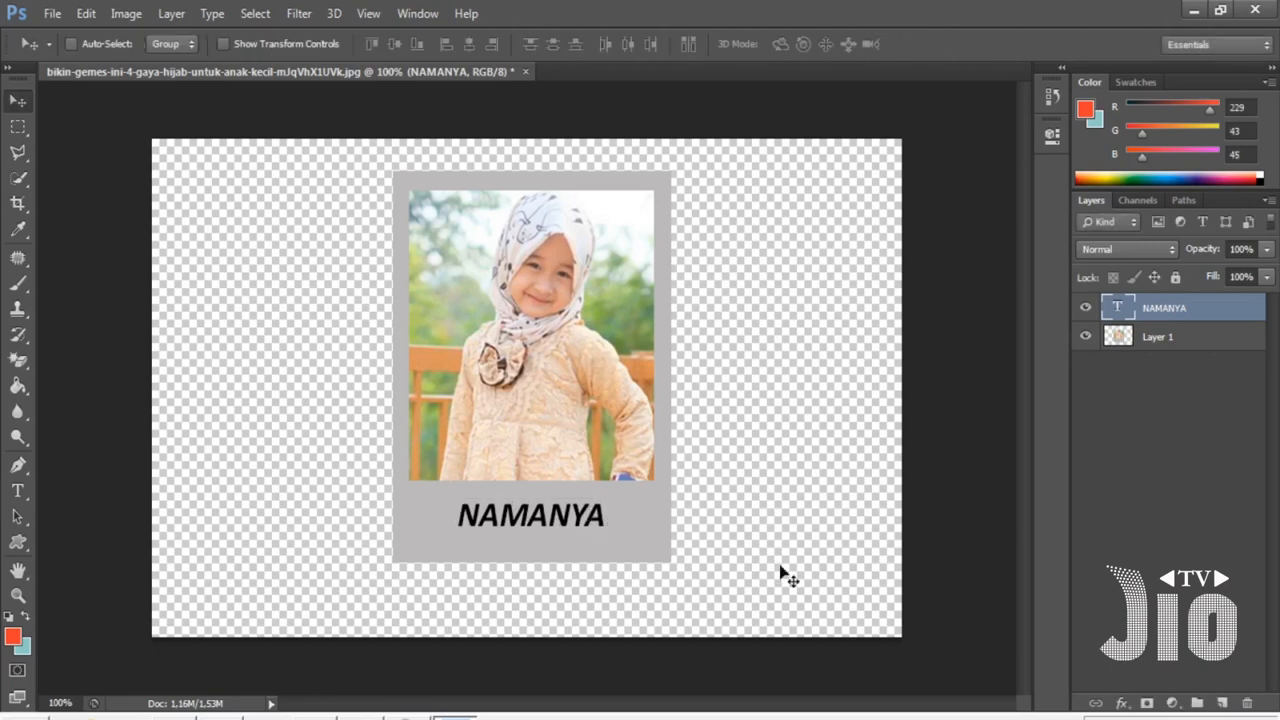
key(Right)
key(Down)
key(Down)
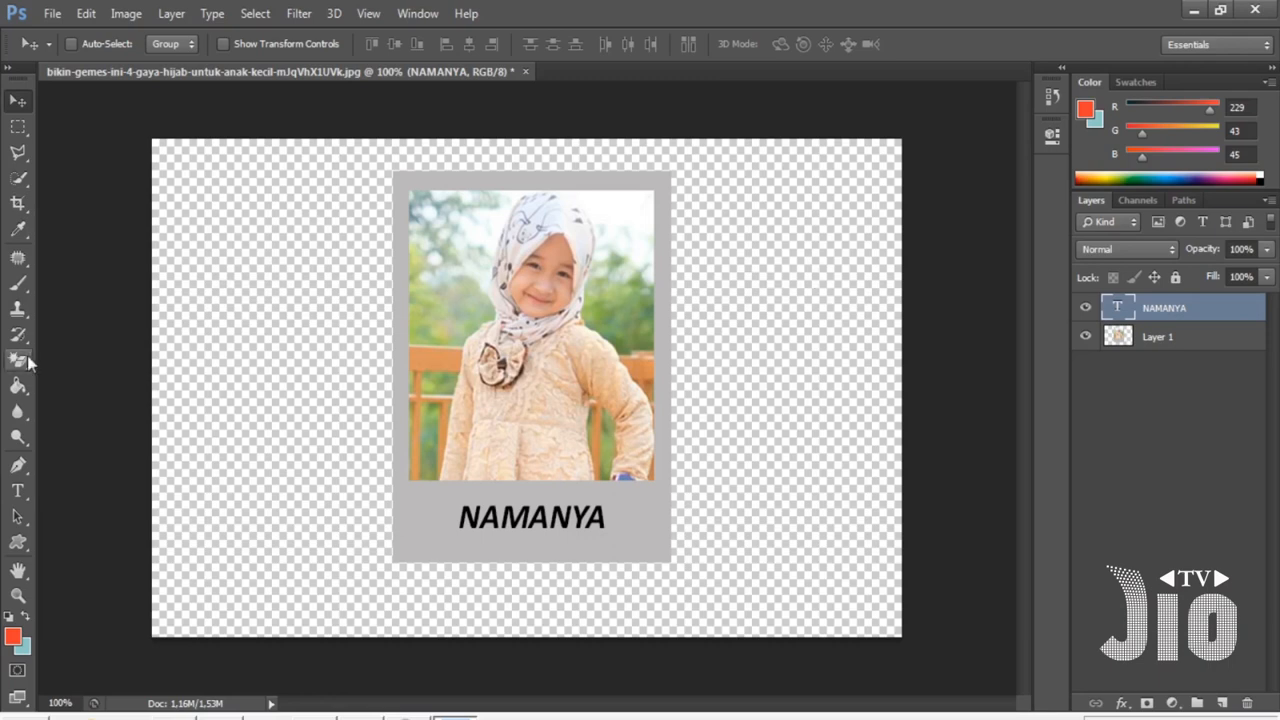
- Crop the canvas tightly to the grey polaroid frame with the Crop tool and commit
click(17, 205)
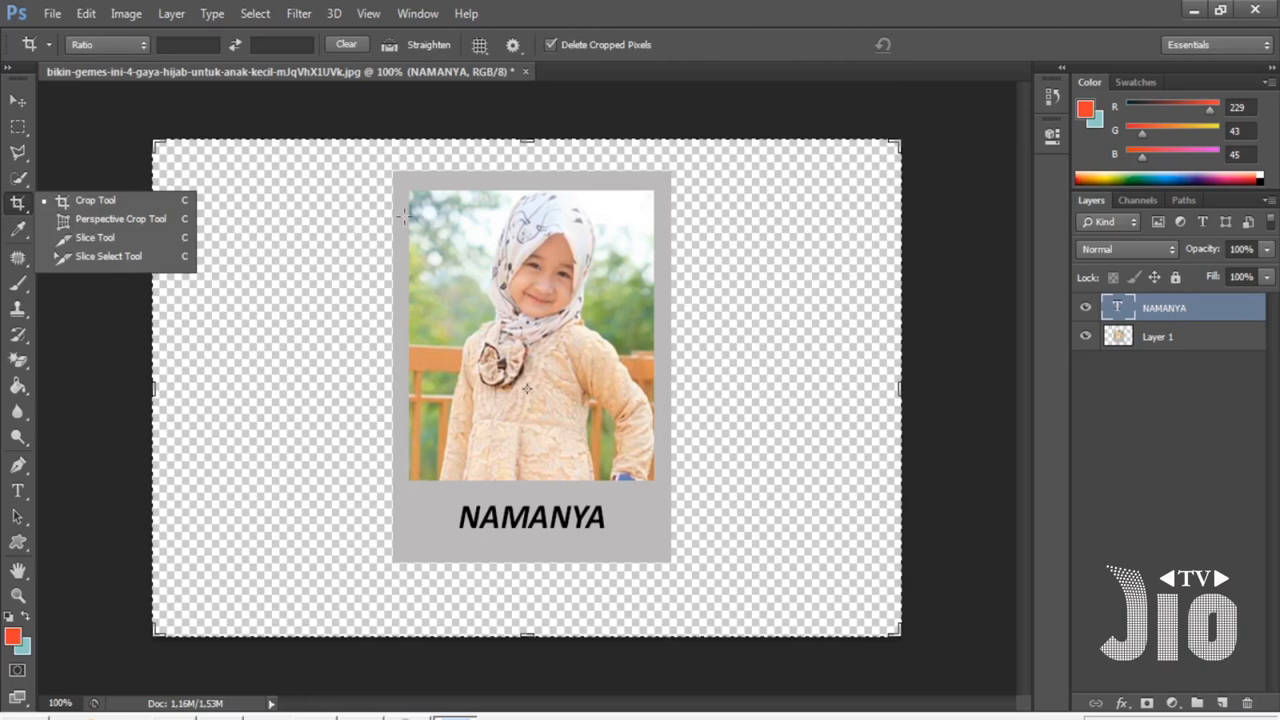
click(105, 201)
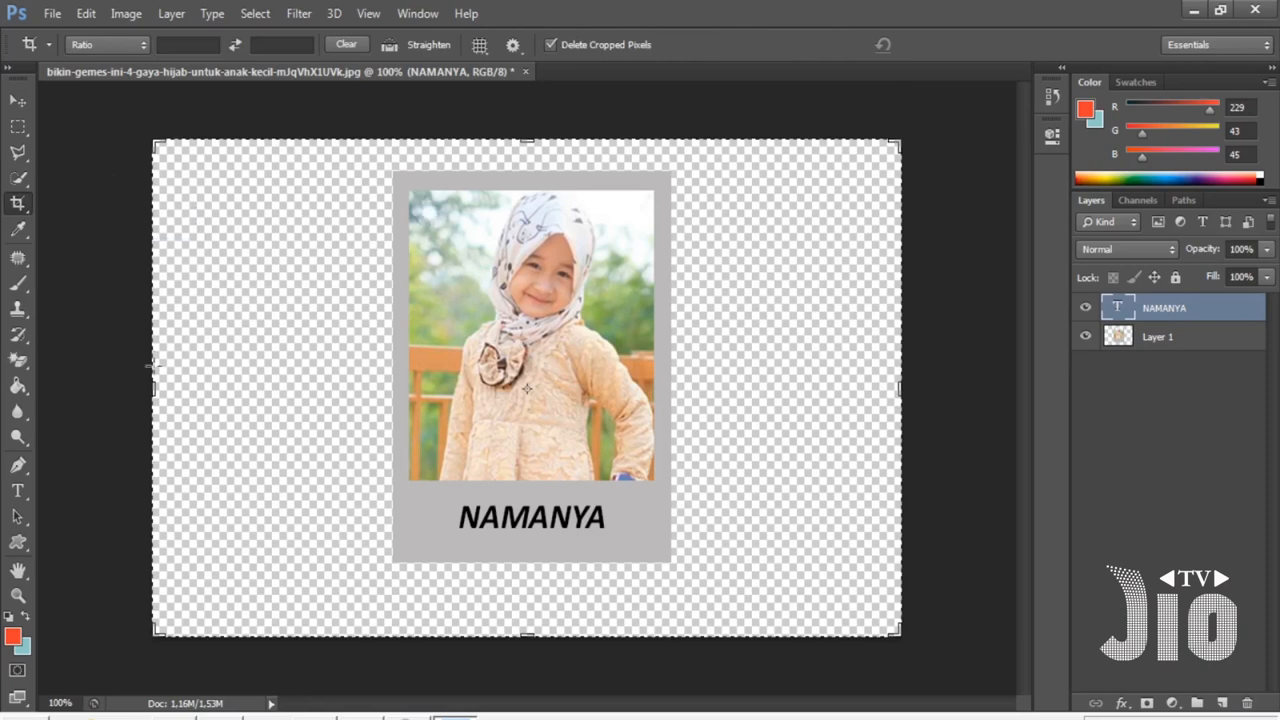
drag(153, 386, 275, 386)
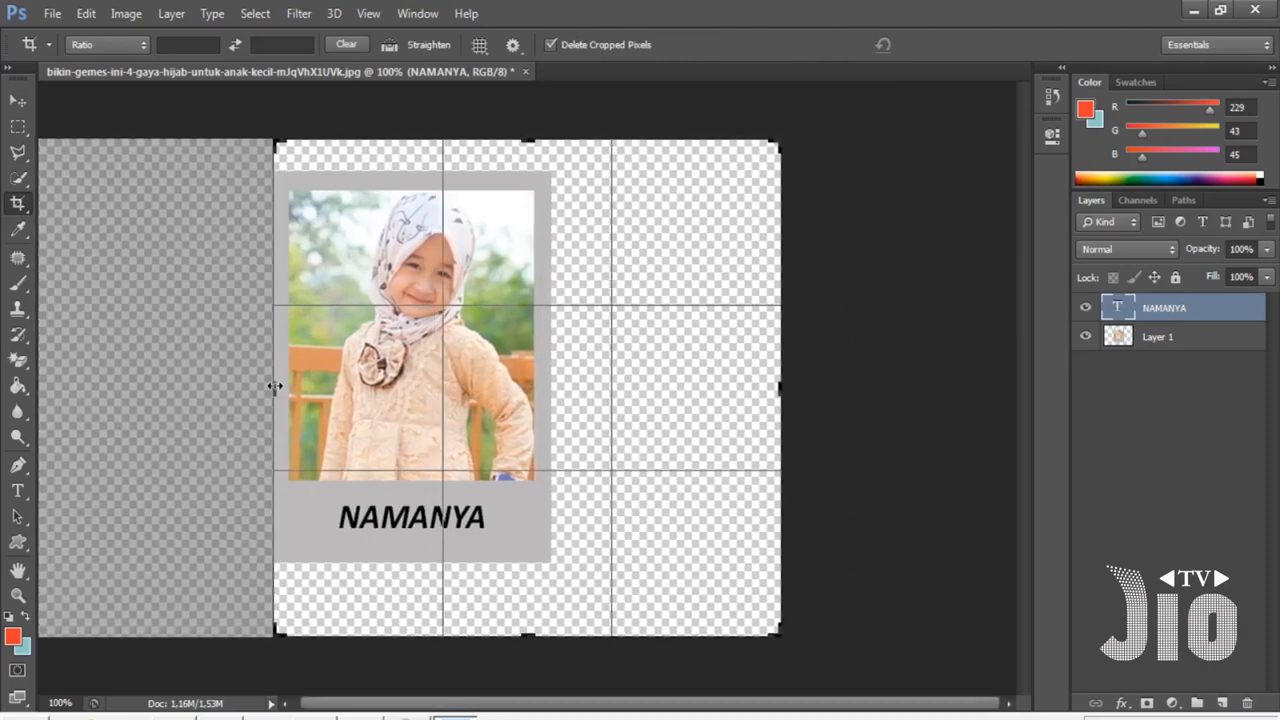
drag(774, 397, 641, 395)
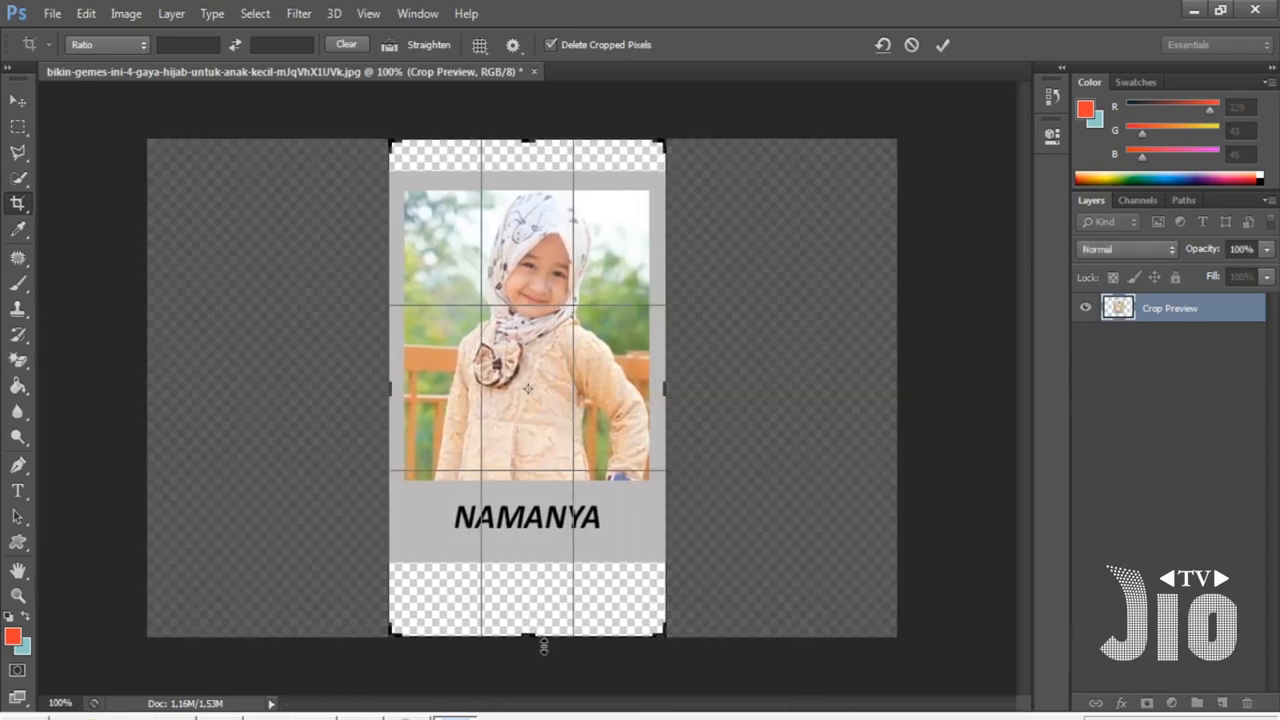
drag(534, 638, 531, 598)
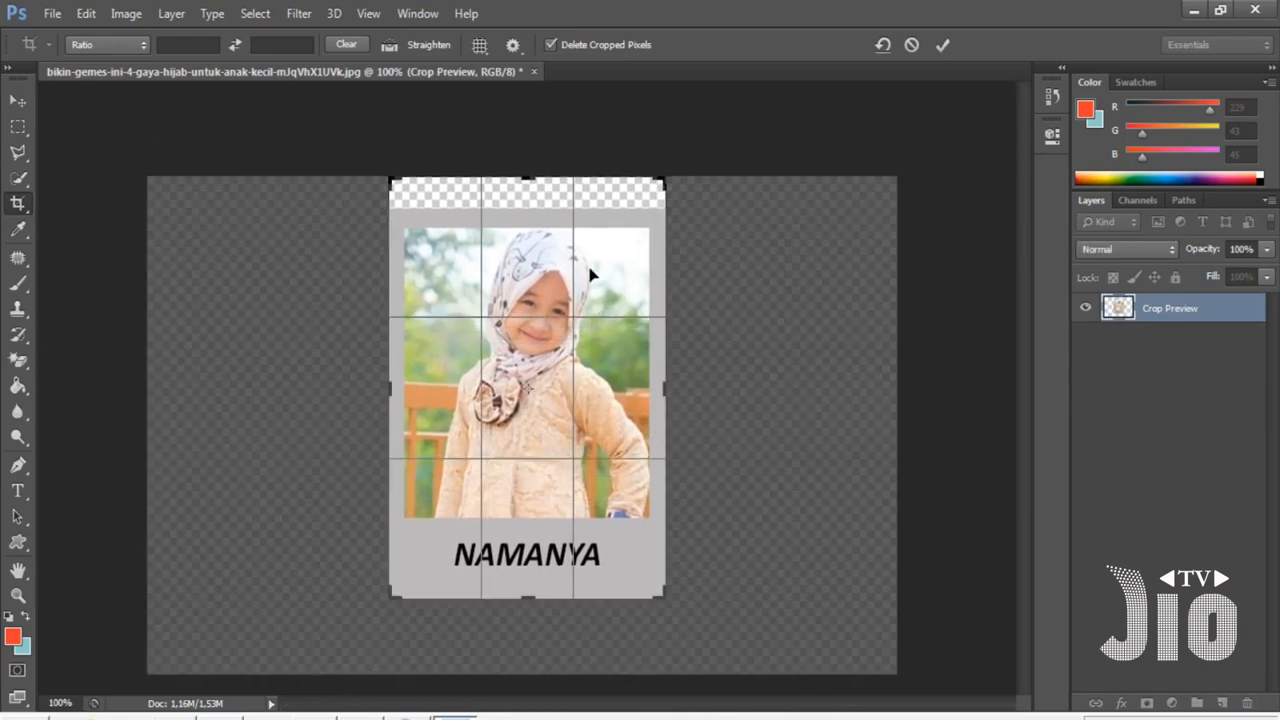
drag(530, 180, 530, 195)
key(Return)
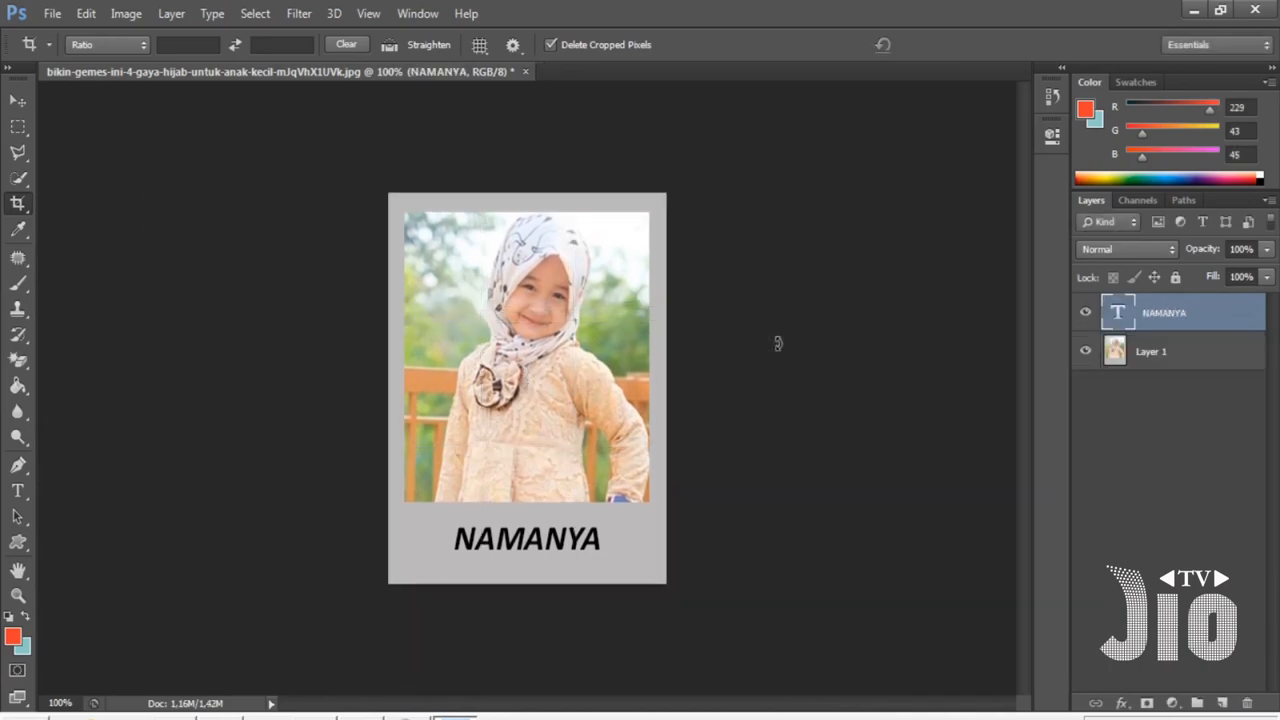
- Close the framed photo document without saving
key(ctrl+plus)
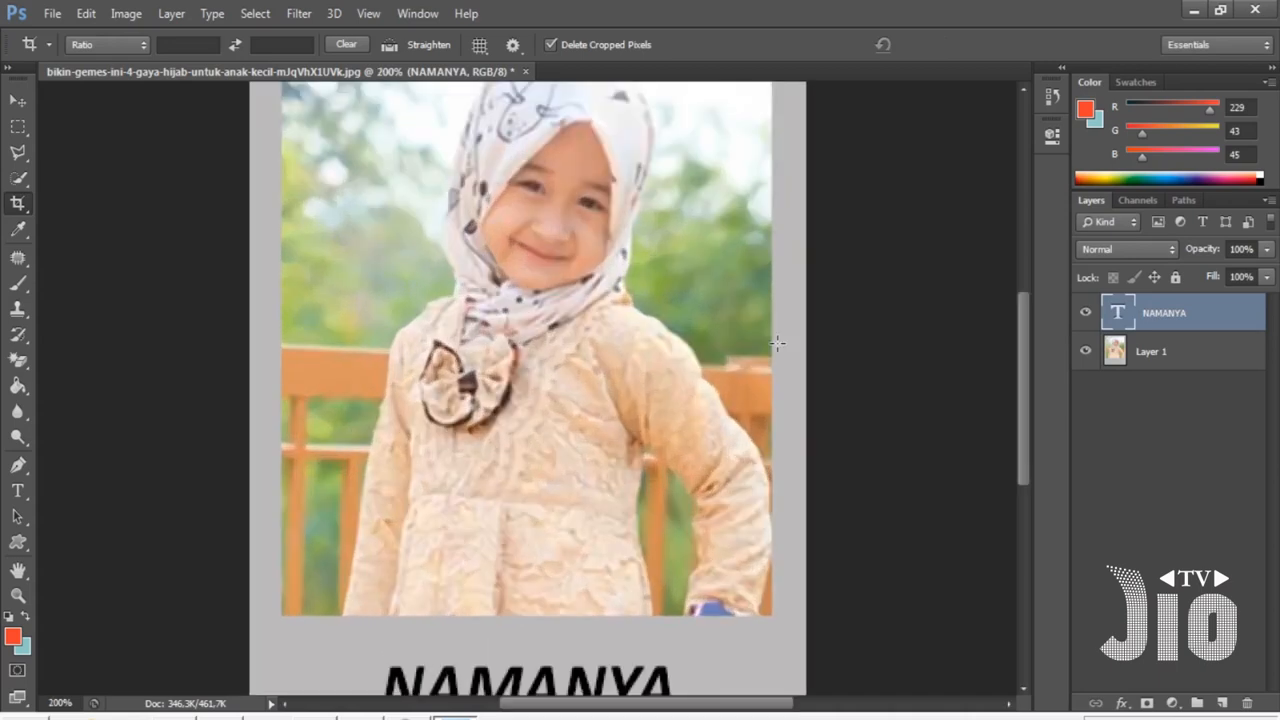
key(ctrl+minus)
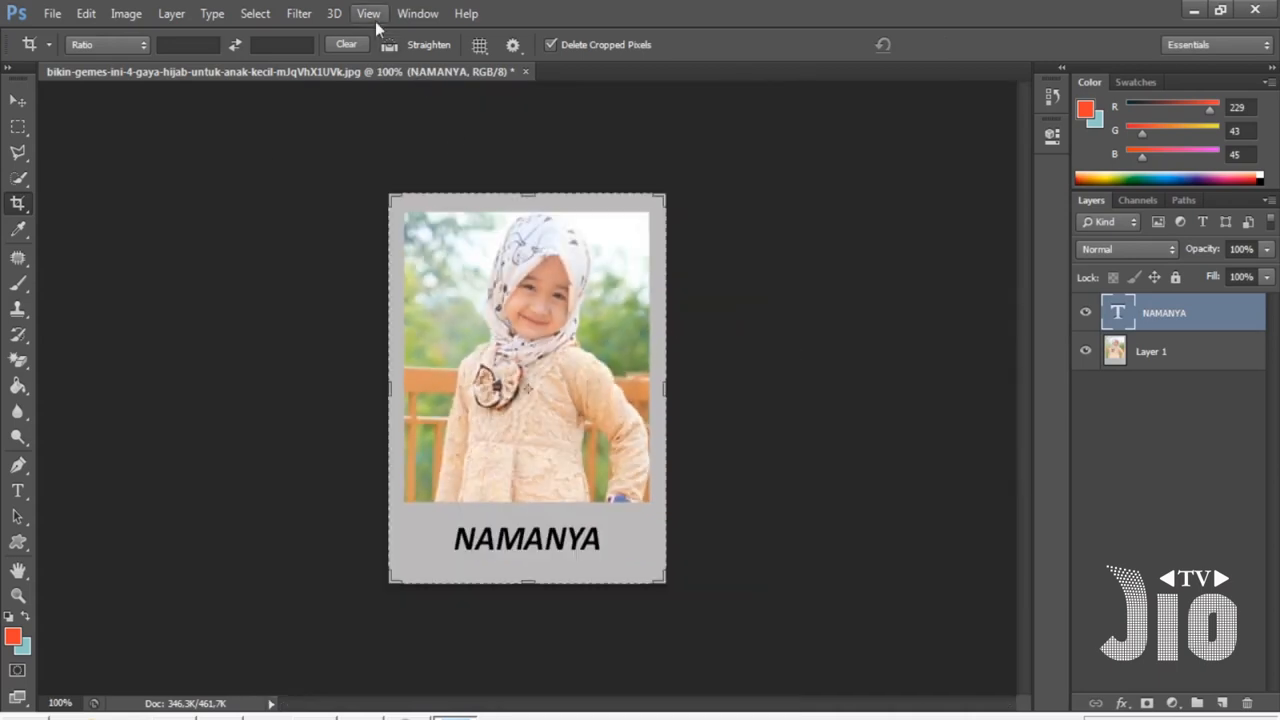
click(372, 17)
click(398, 193)
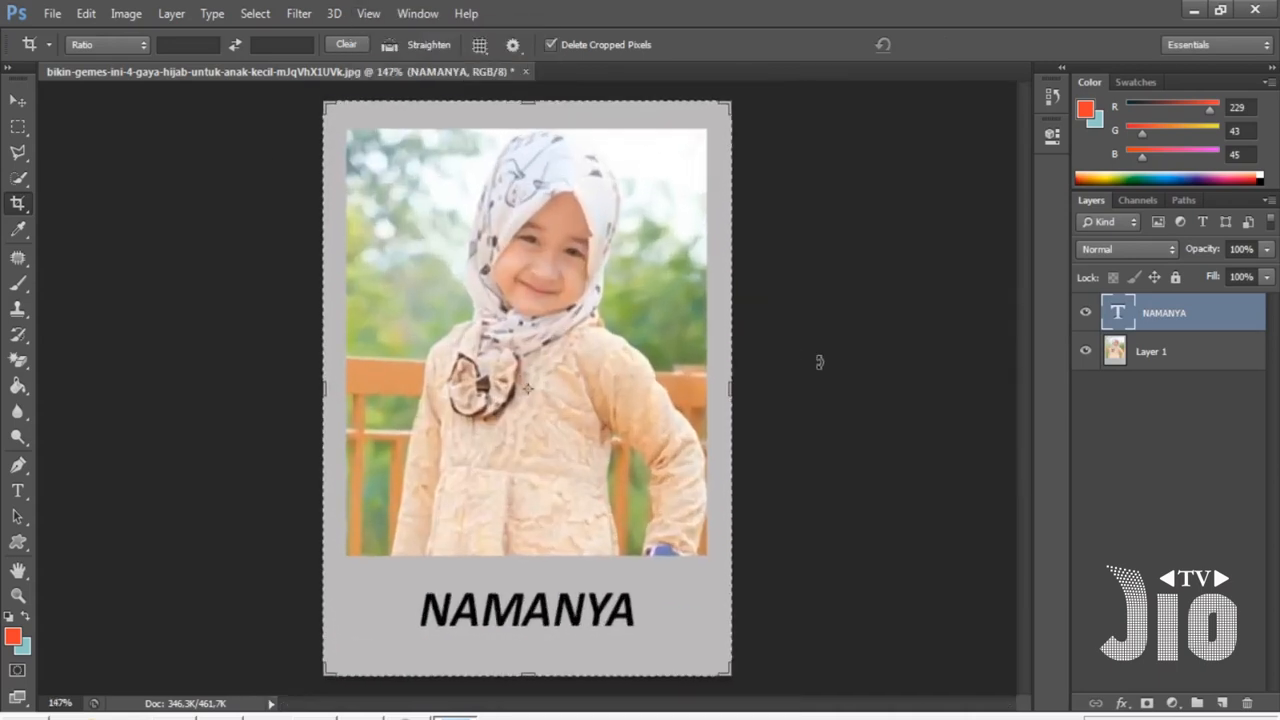
click(18, 100)
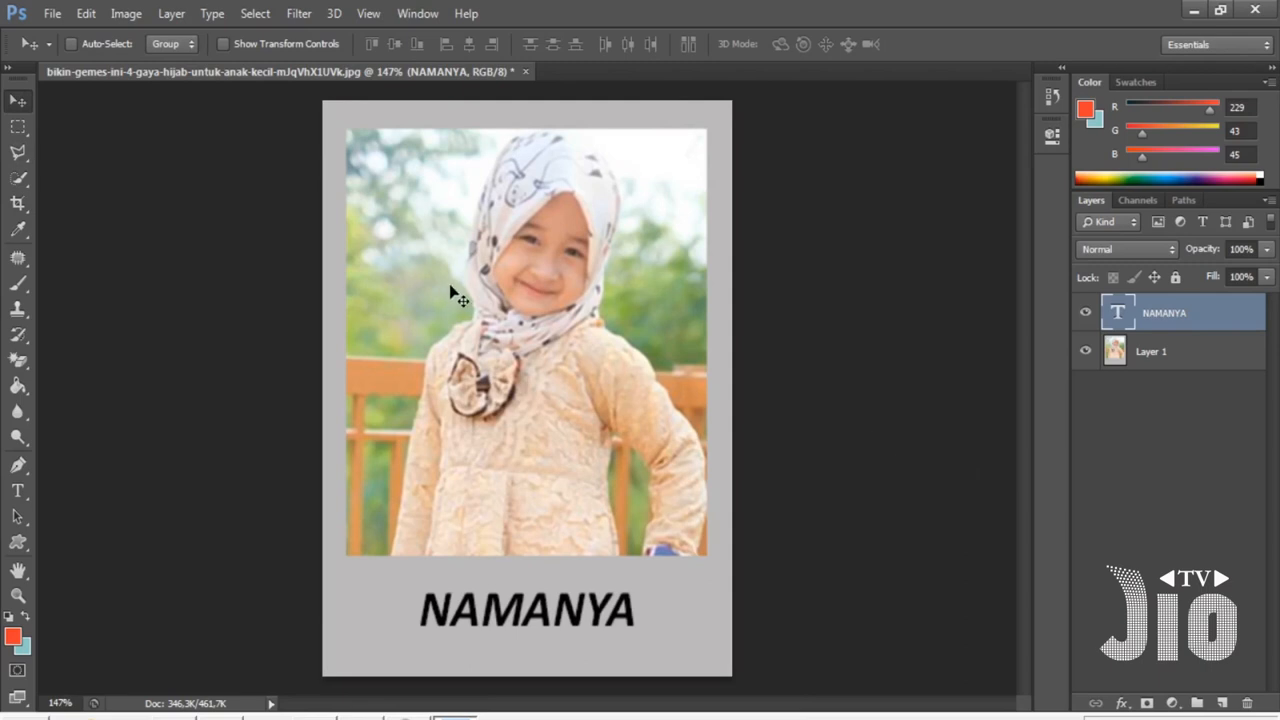
click(525, 72)
key(n)
- Open the photo 05-_IMG_Wyeth-Nutrition_NeedContent_Sept-2... of a mother and baby and fit it on screen
click(52, 13)
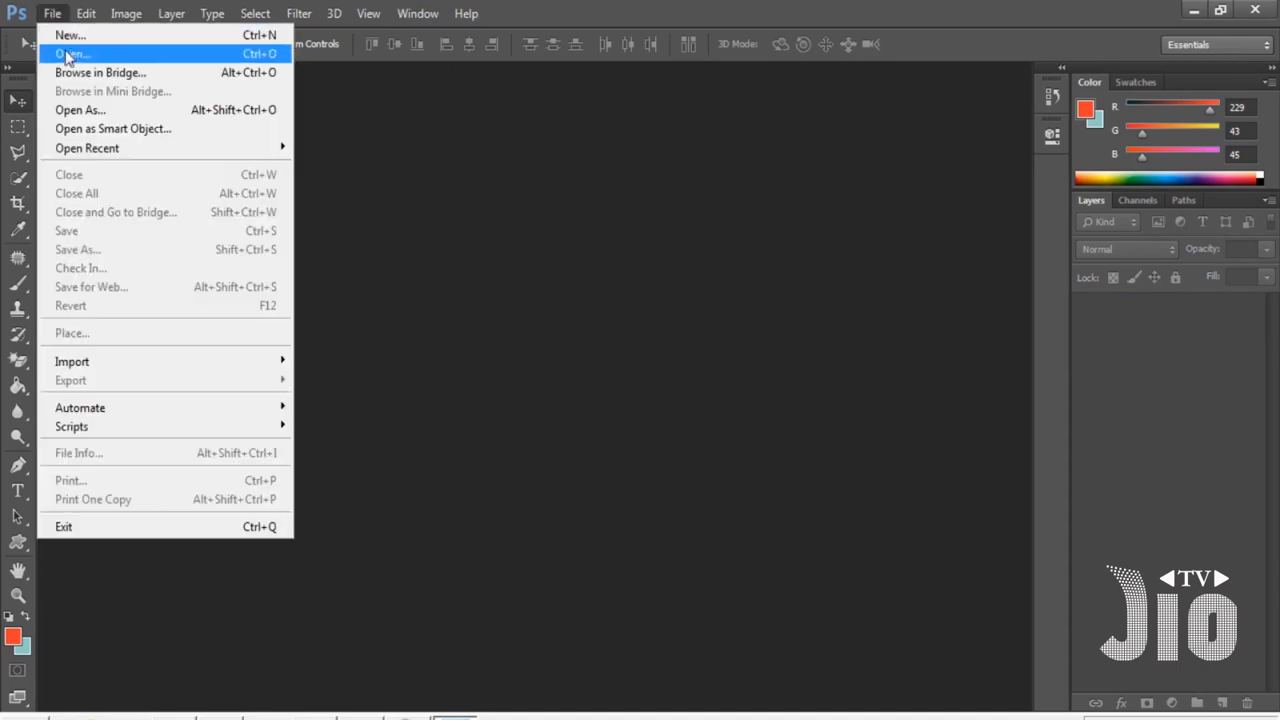
click(63, 54)
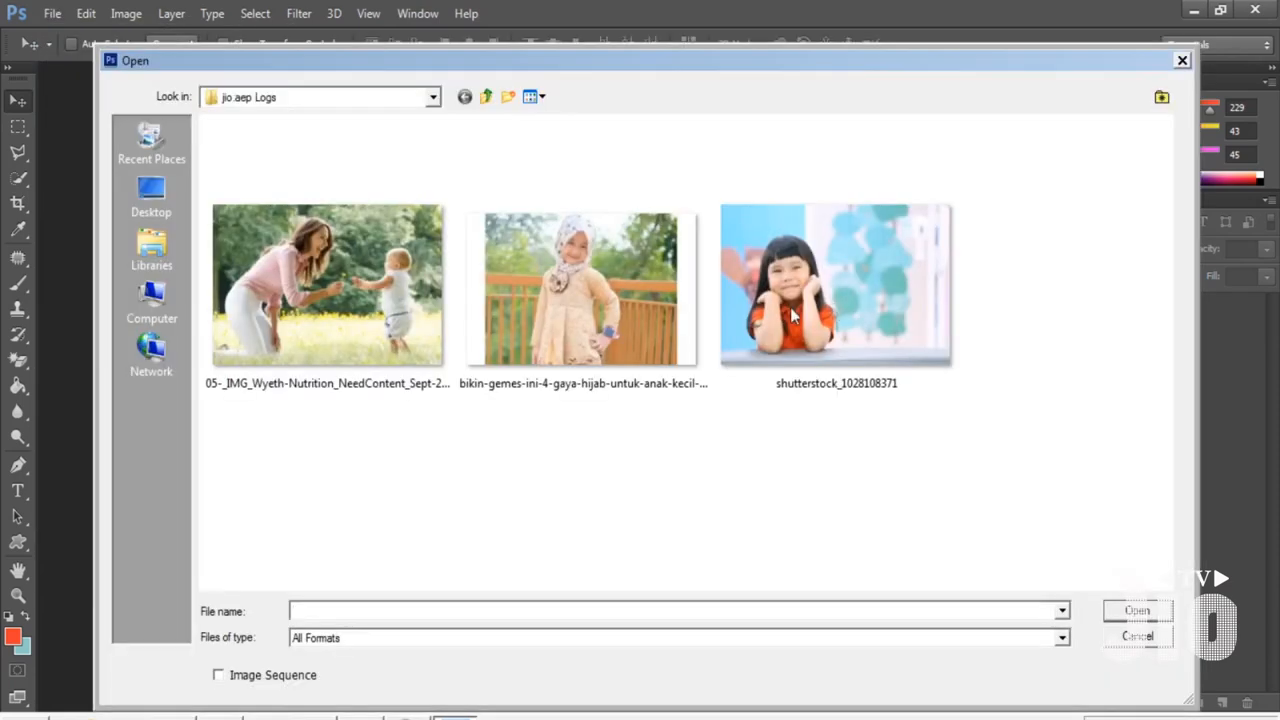
double_click(314, 320)
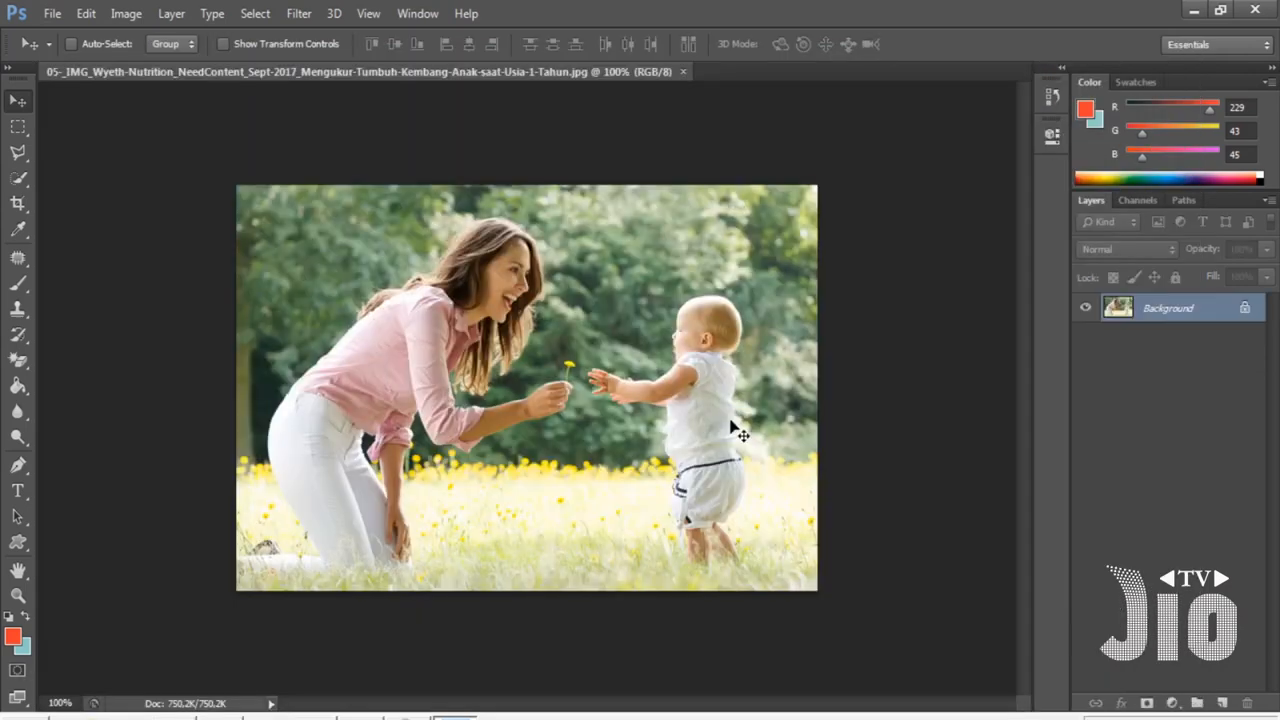
click(374, 20)
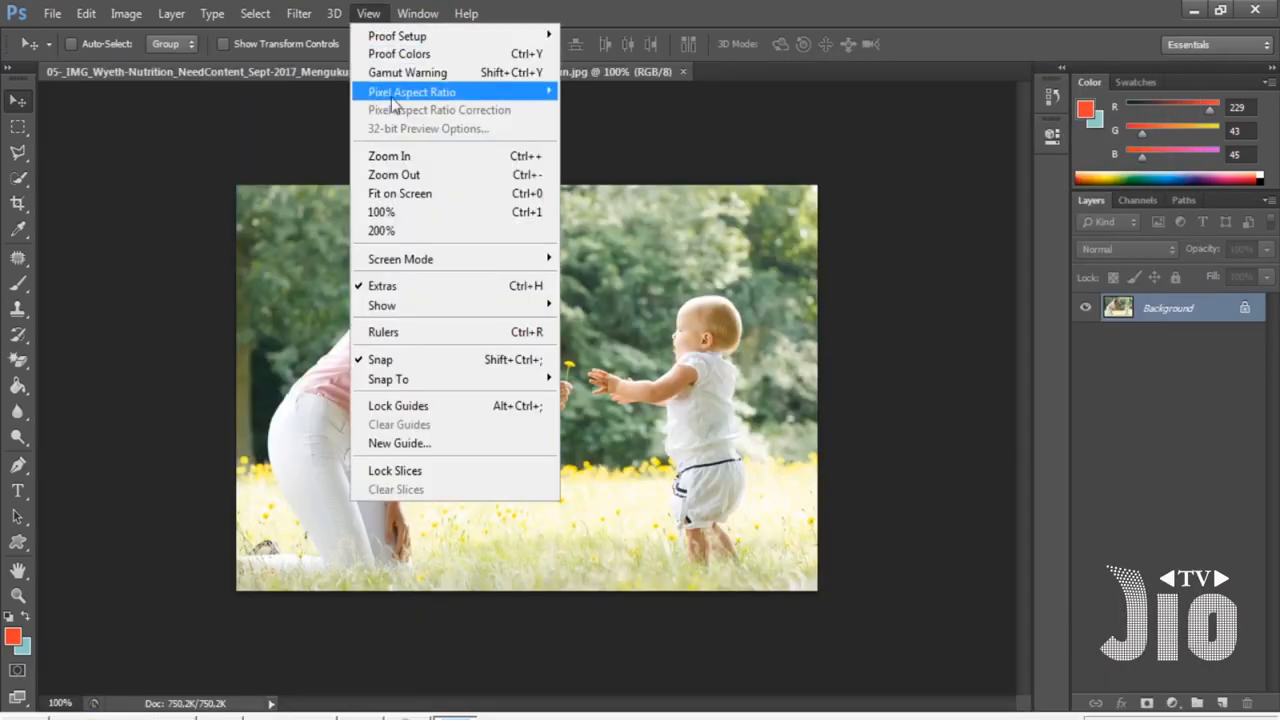
click(414, 195)
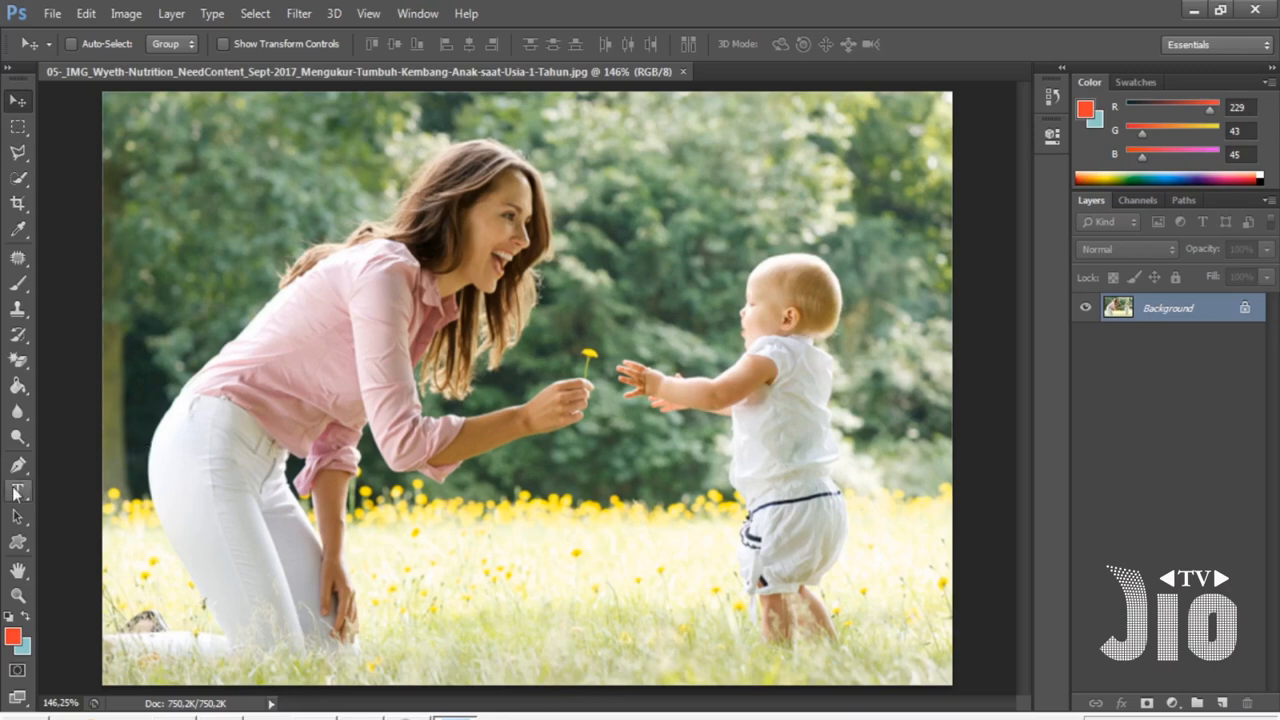
- Add the text Ibu Sangat Mencintai Anaknya in the grass below the mother and baby
click(17, 490)
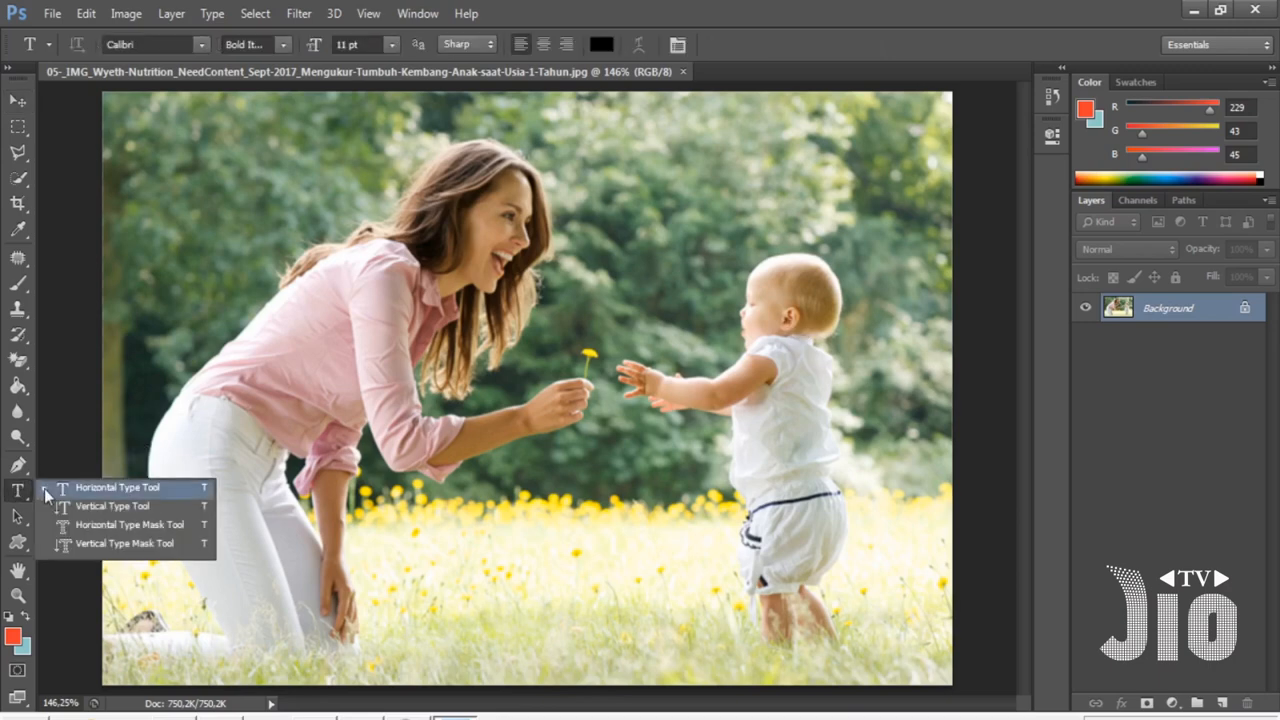
click(47, 490)
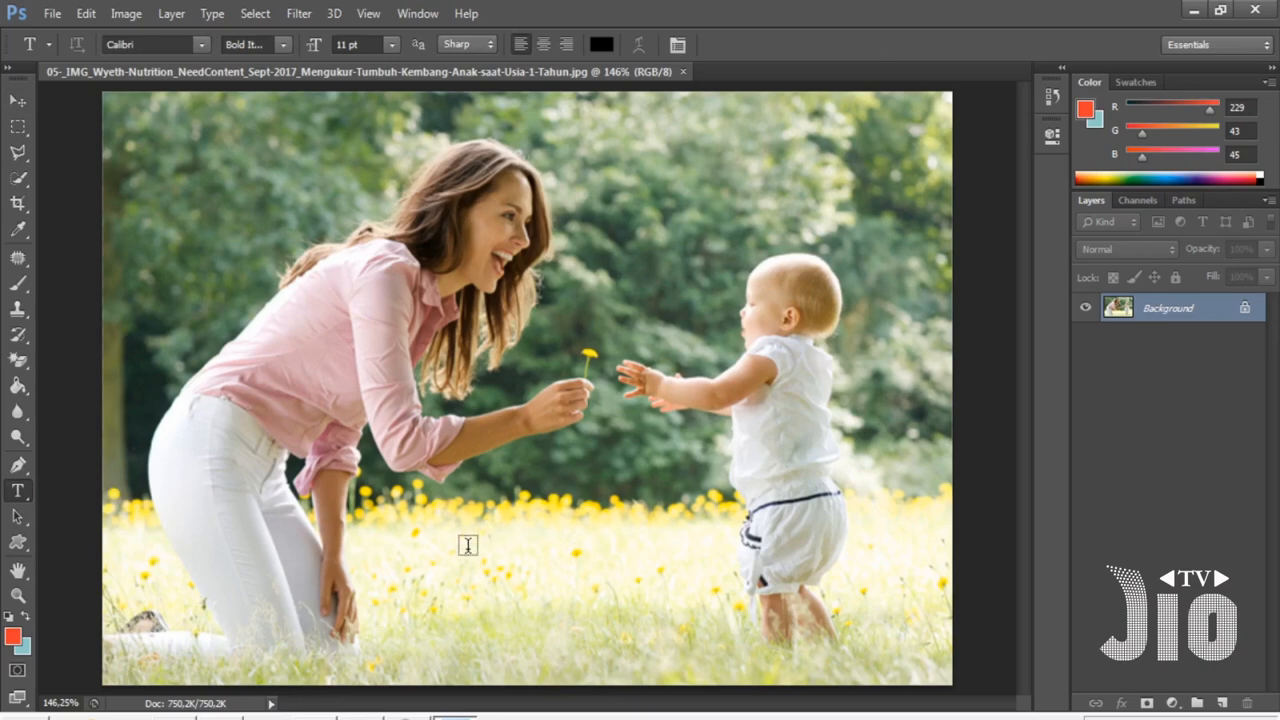
click(467, 546)
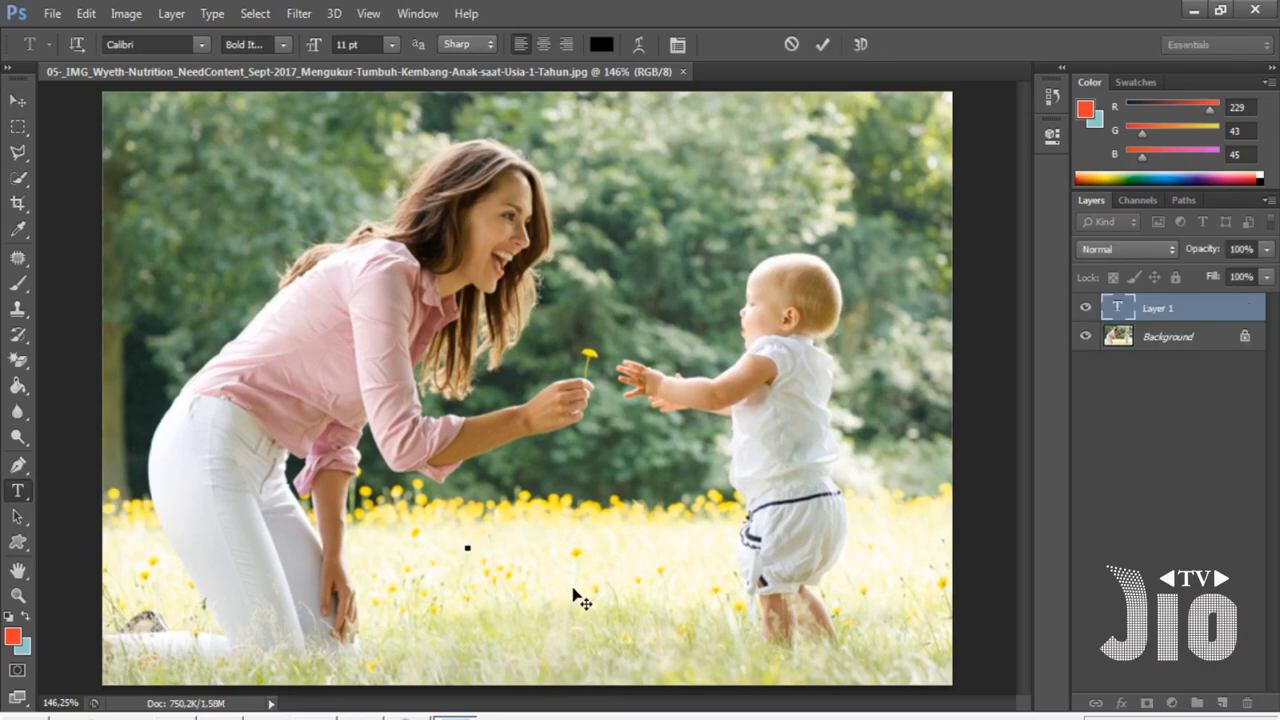
text(mOJOV)
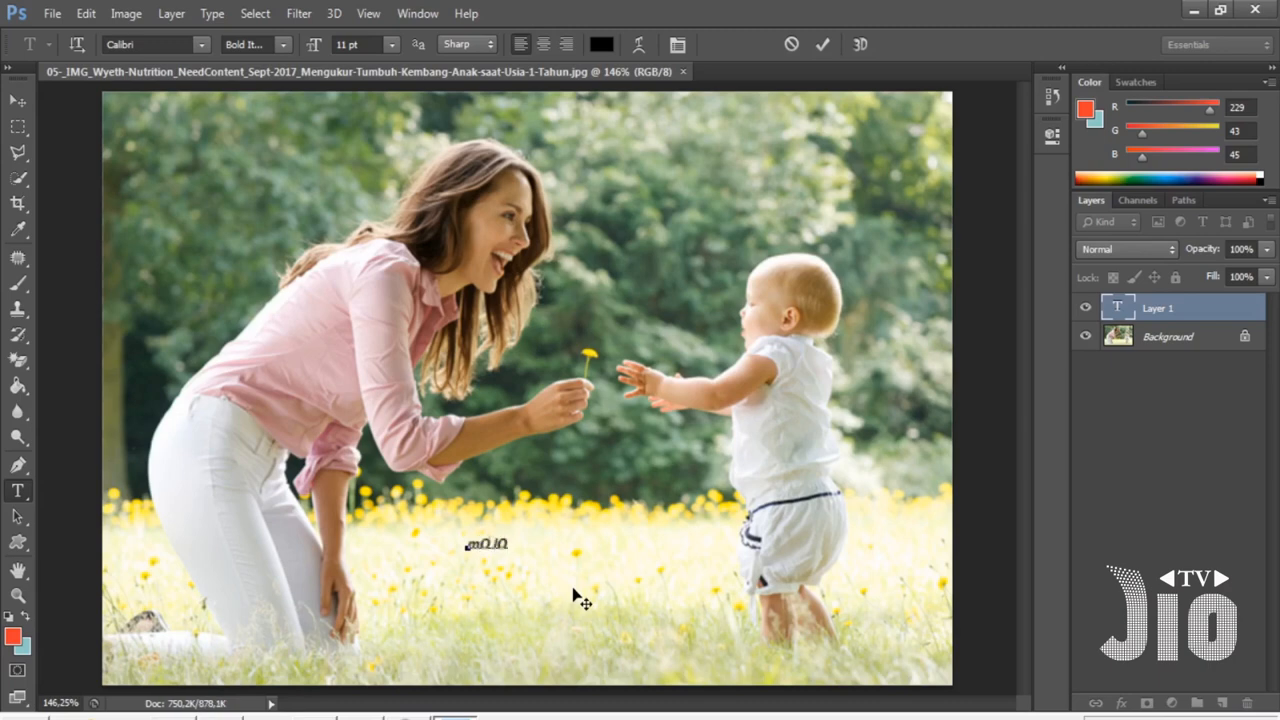
key(BackSpace)
key(BackSpace)
key(BackSpace)
key(BackSpace)
key(BackSpace)
text(Kasih I)
text(bu)
key(ctrl+a)
key(BackSpace)
text(Ibu )
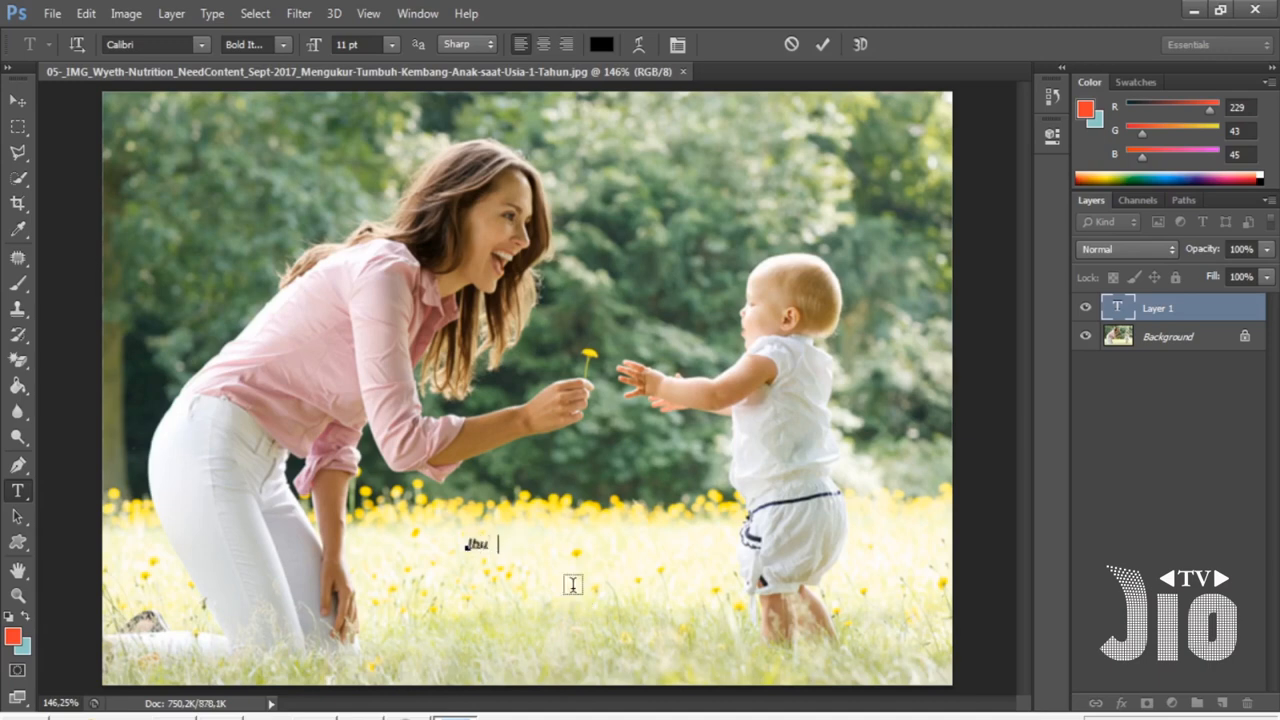
text(Sangat Mencin)
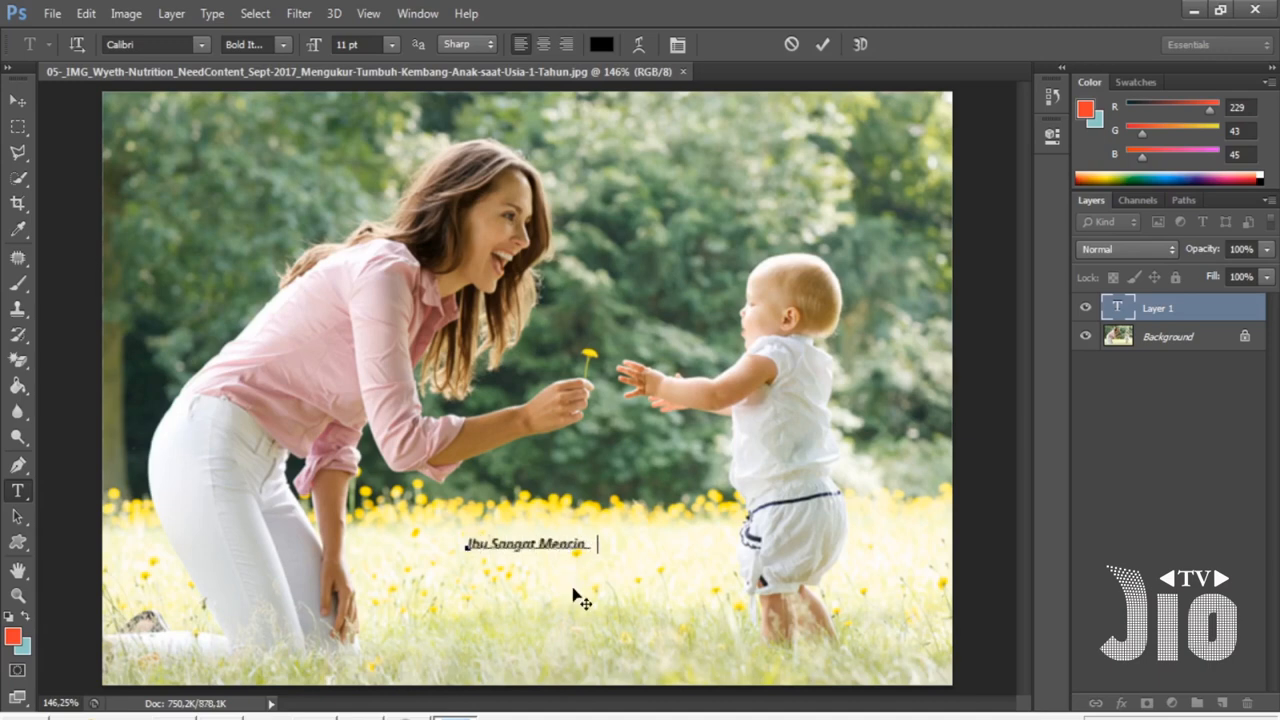
text(tai Anaknya)
click(18, 104)
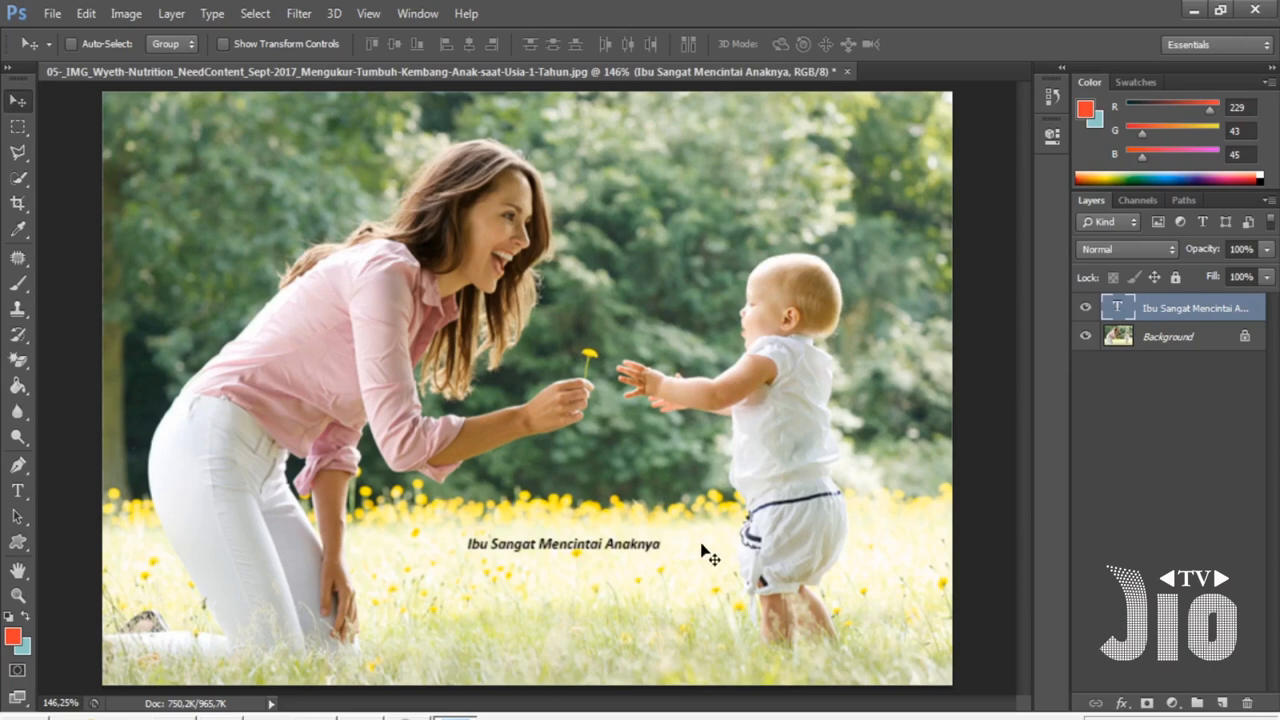
- Enlarge the caption to about 250% and move it lower in the grass
key(ctrl+t)
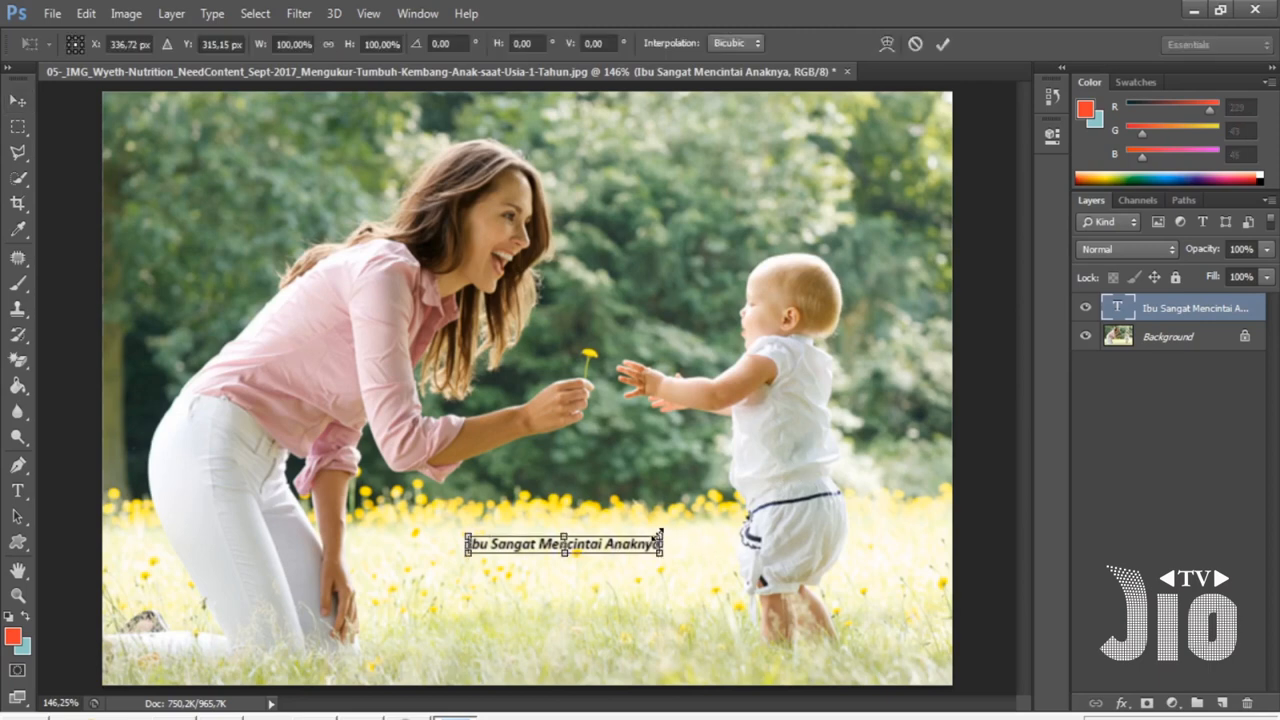
drag(659, 537, 944, 478)
drag(896, 540, 724, 586)
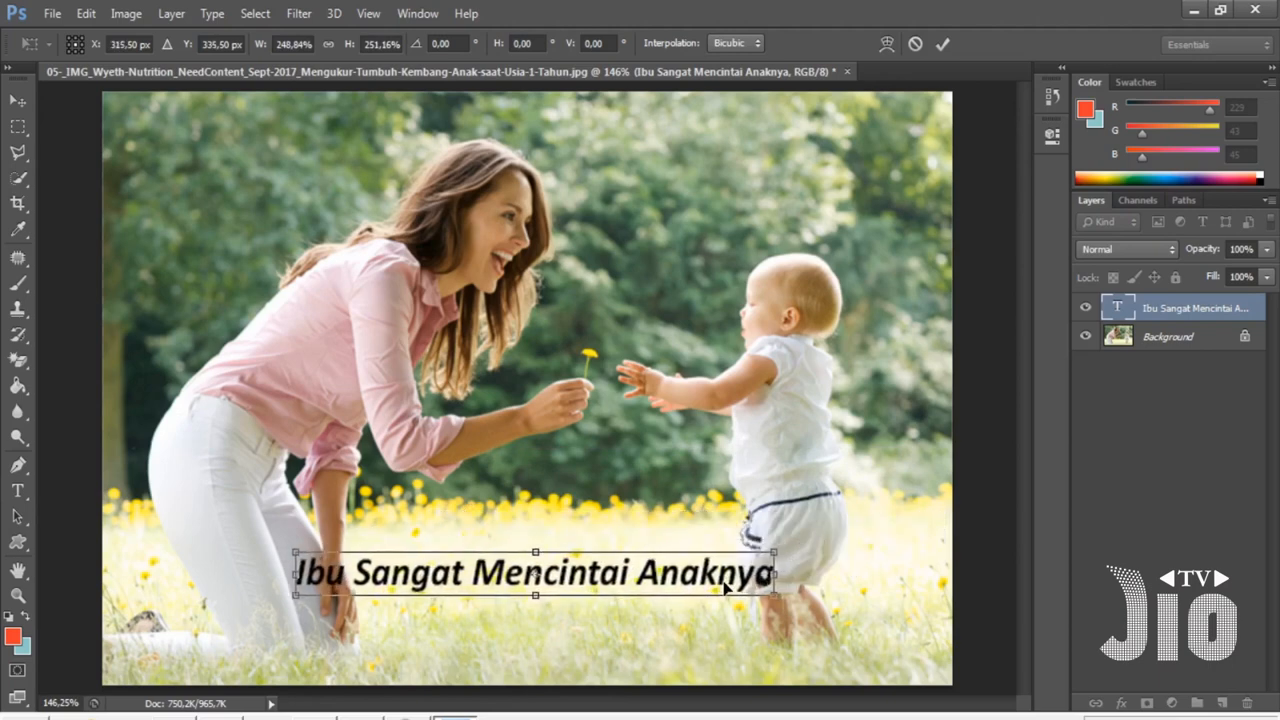
key(Return)
- Change the caption's font to Caramel Macchiato Bouncy
key(t)
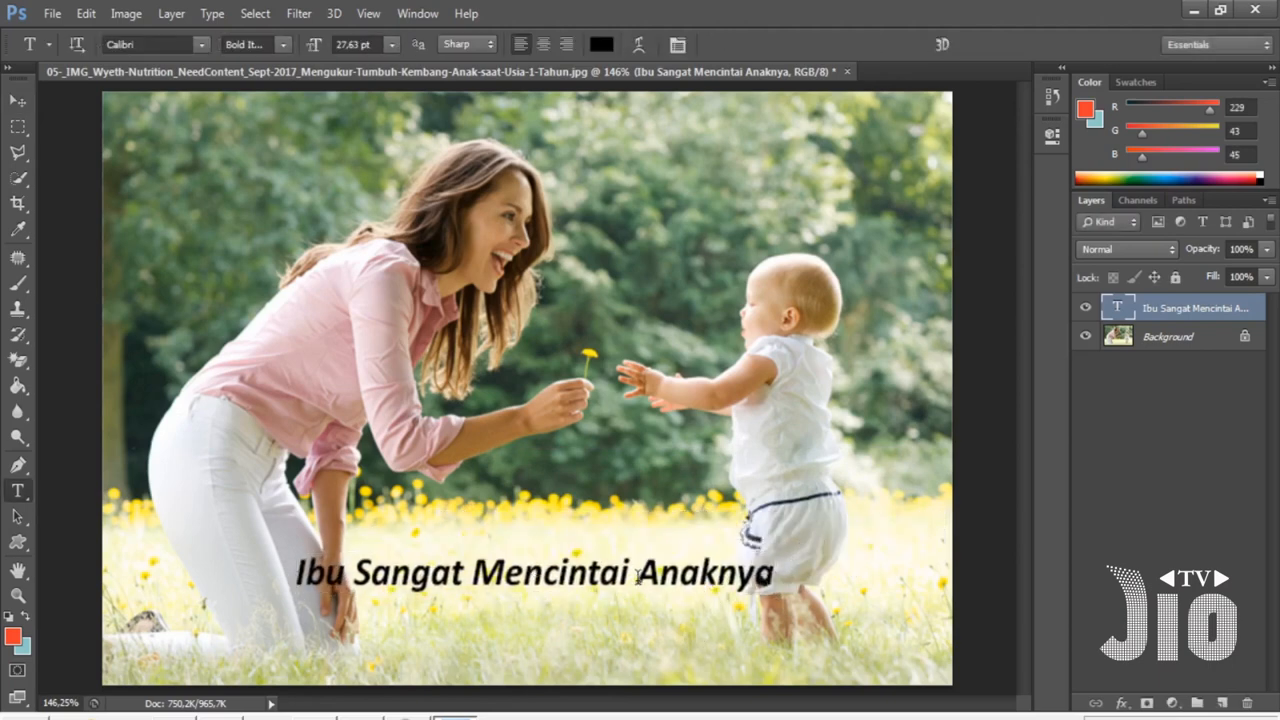
triple_click(637, 575)
click(201, 44)
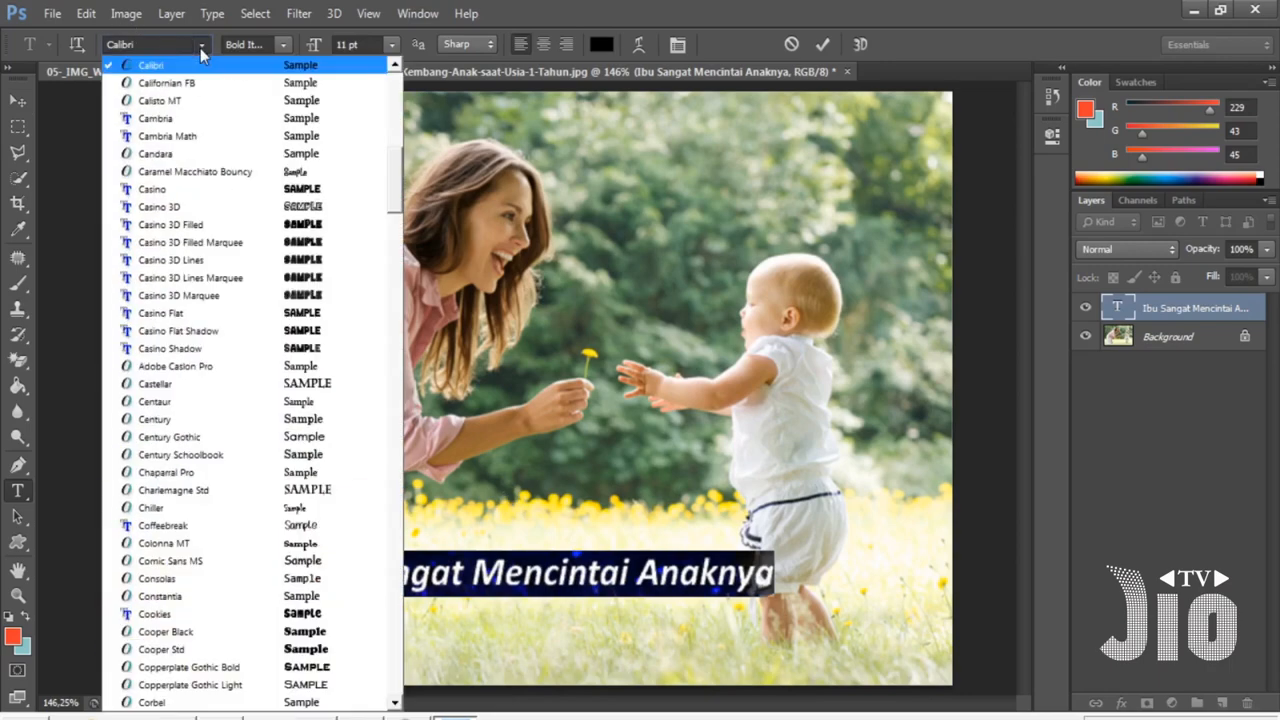
click(271, 189)
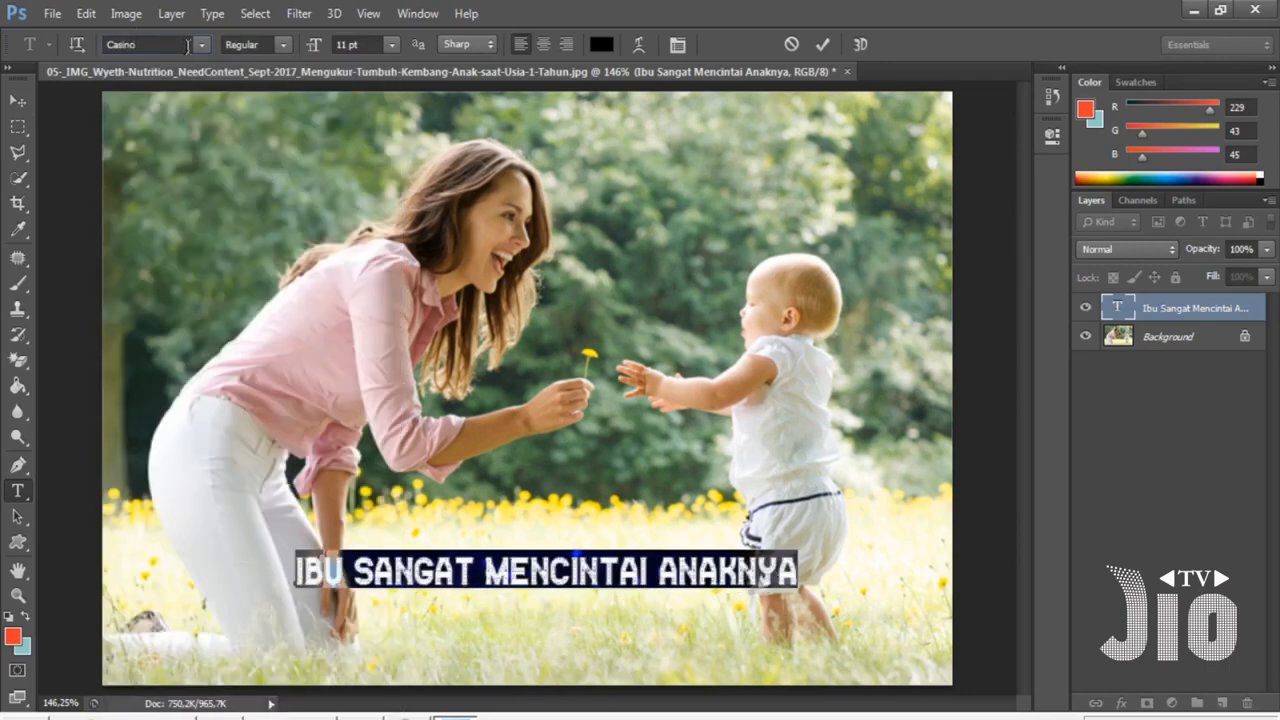
click(187, 46)
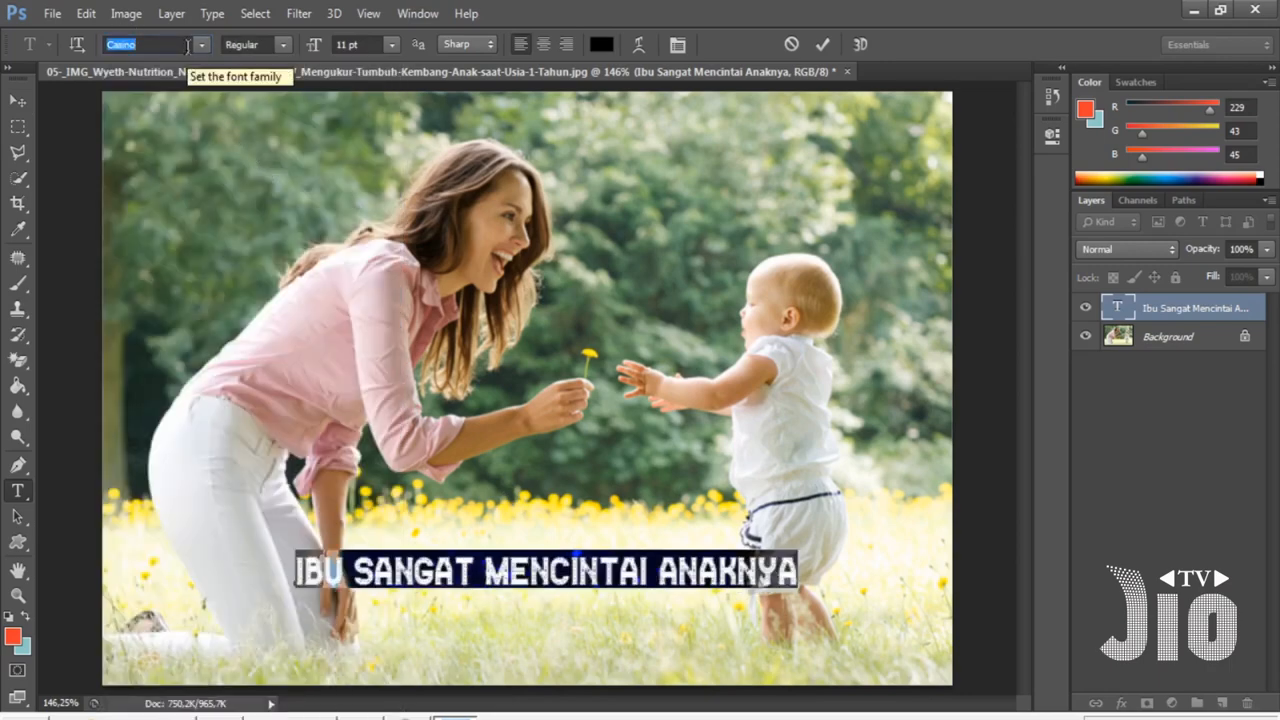
key(Up)
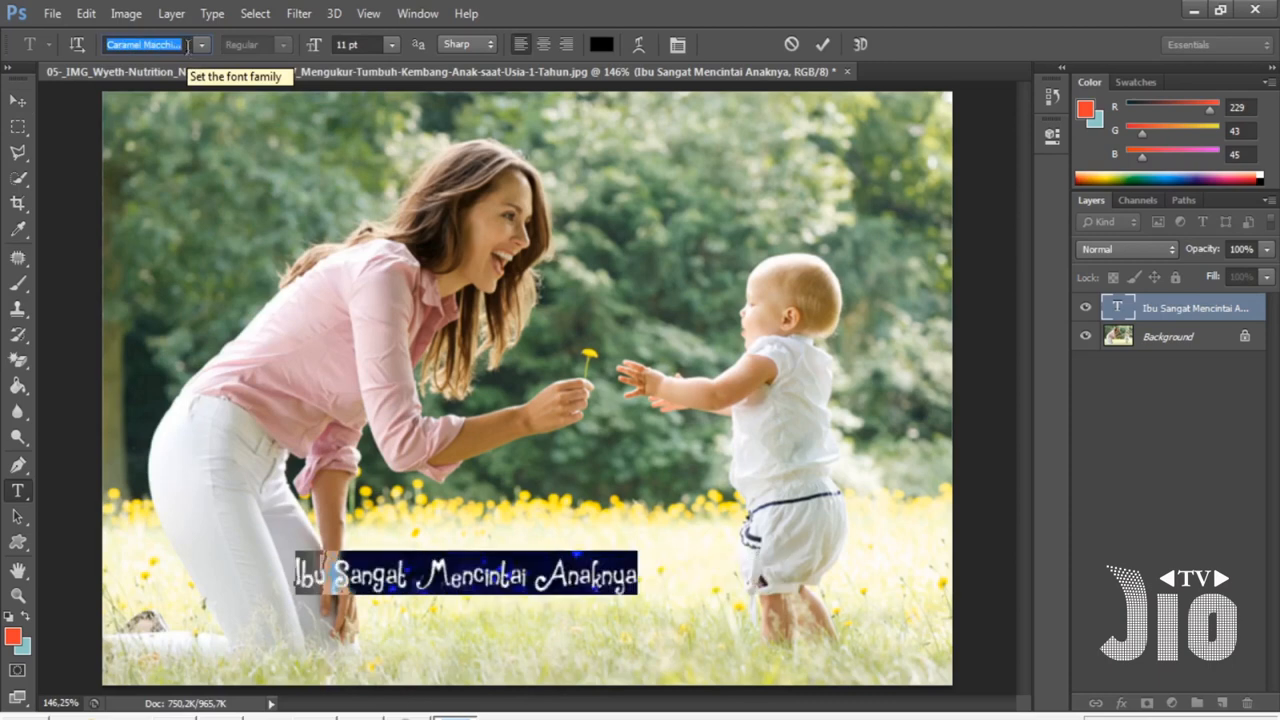
- Enlarge the caption to about 168% and stretch it across the lower grass
click(18, 100)
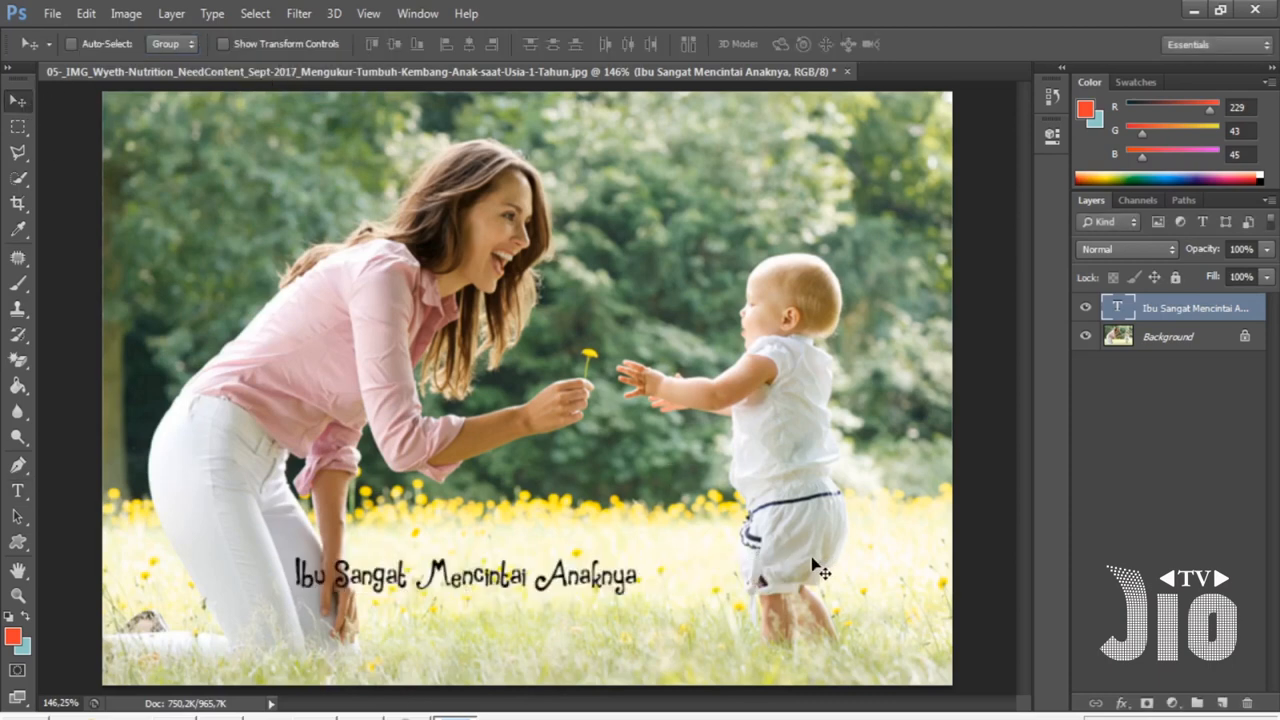
key(ctrl+t)
drag(646, 591, 810, 600)
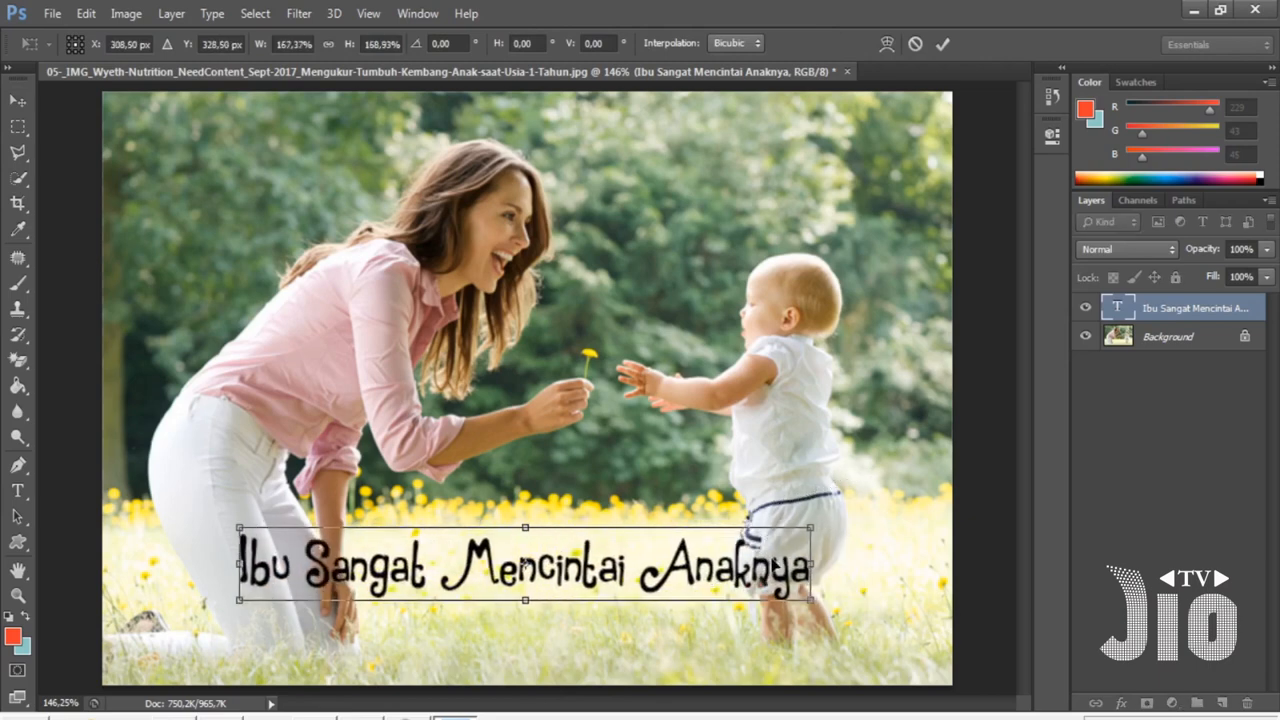
key(Return)
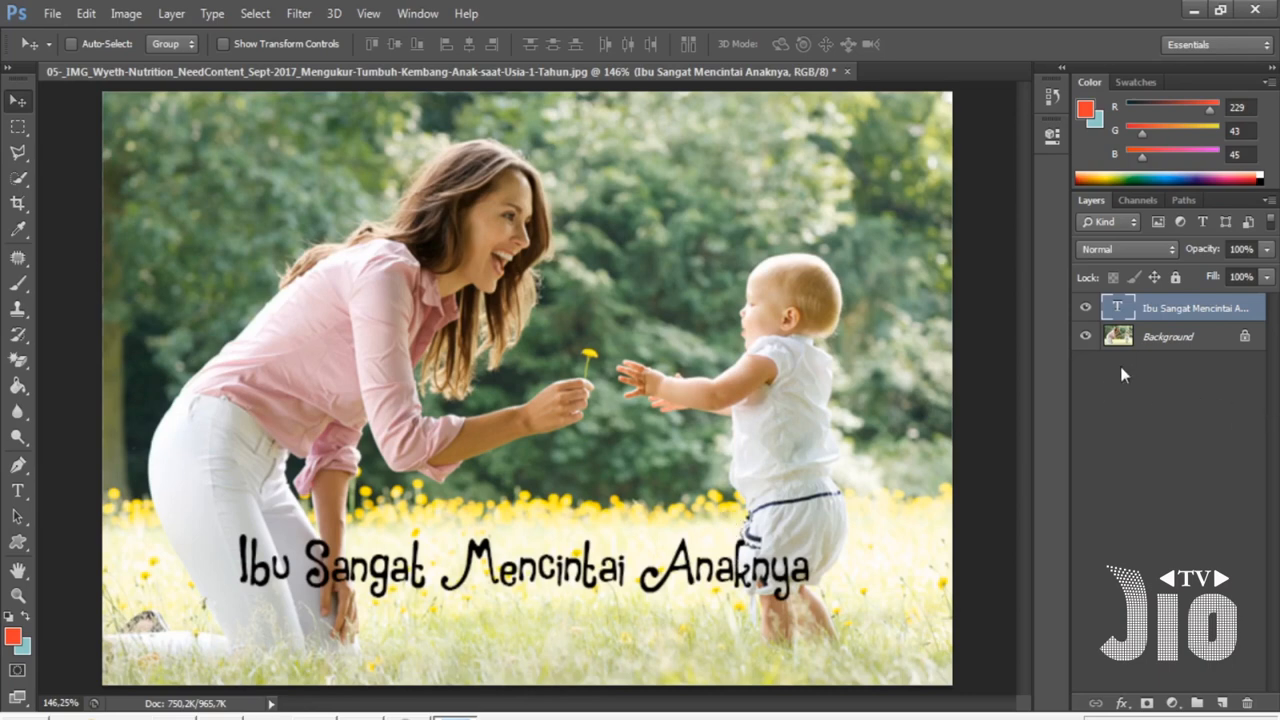
- Close the mother-and-baby document without saving
click(847, 72)
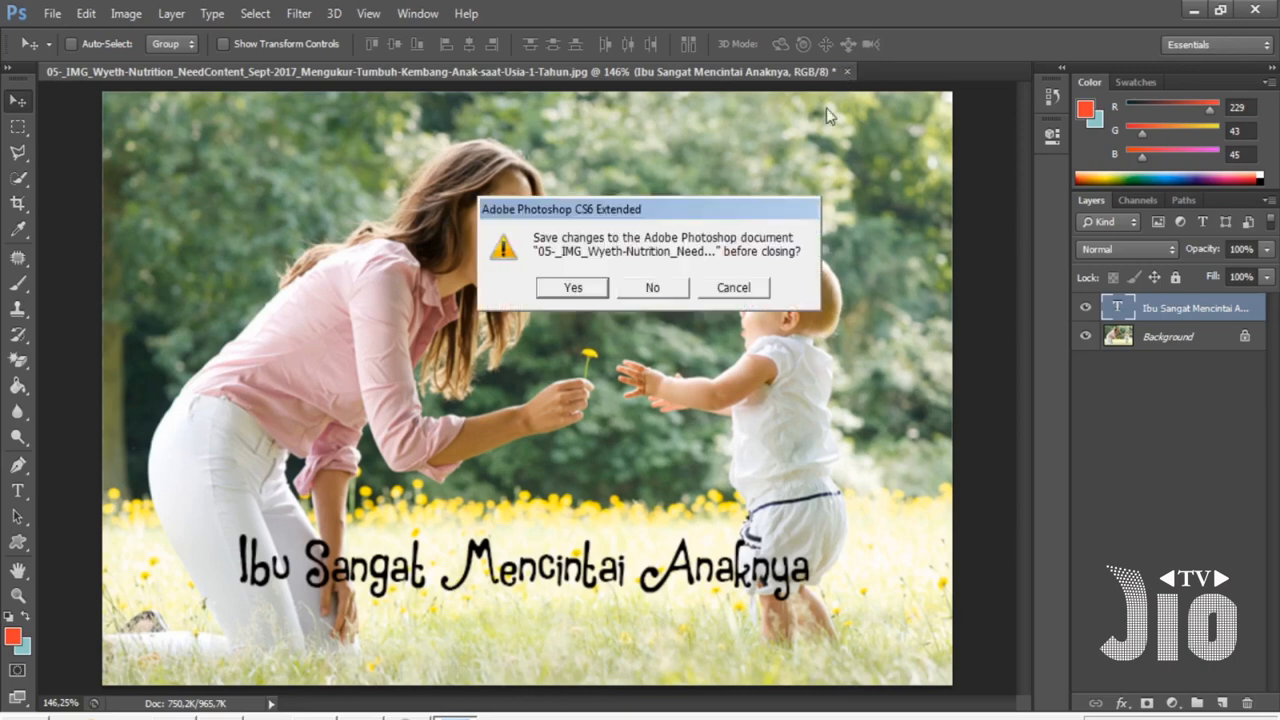
click(678, 288)
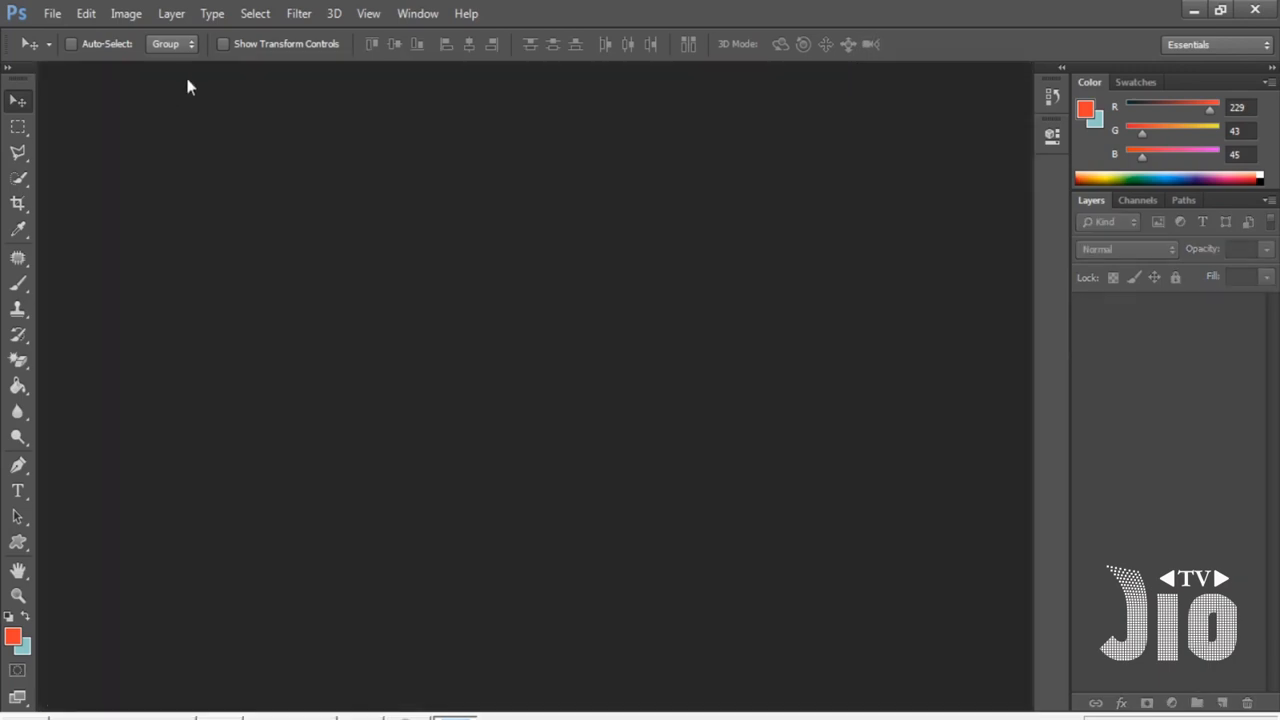
- Open the mother-and-baby photo
click(52, 13)
click(57, 55)
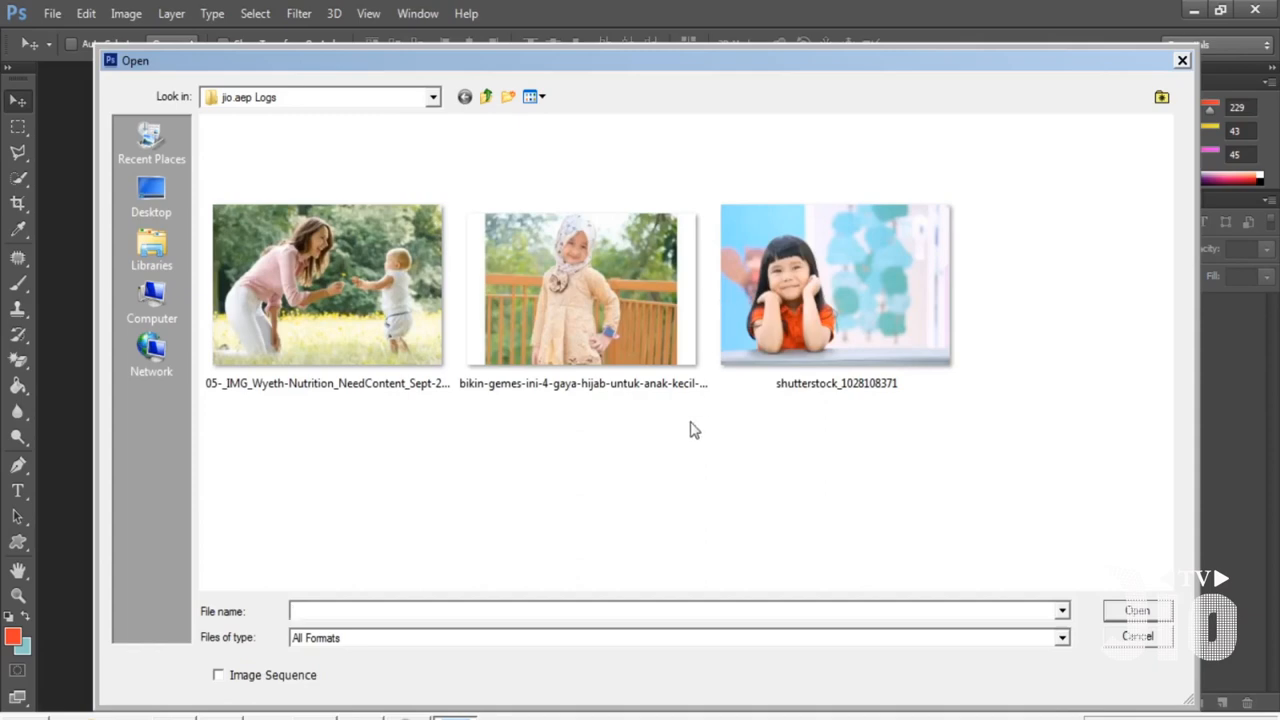
double_click(374, 328)
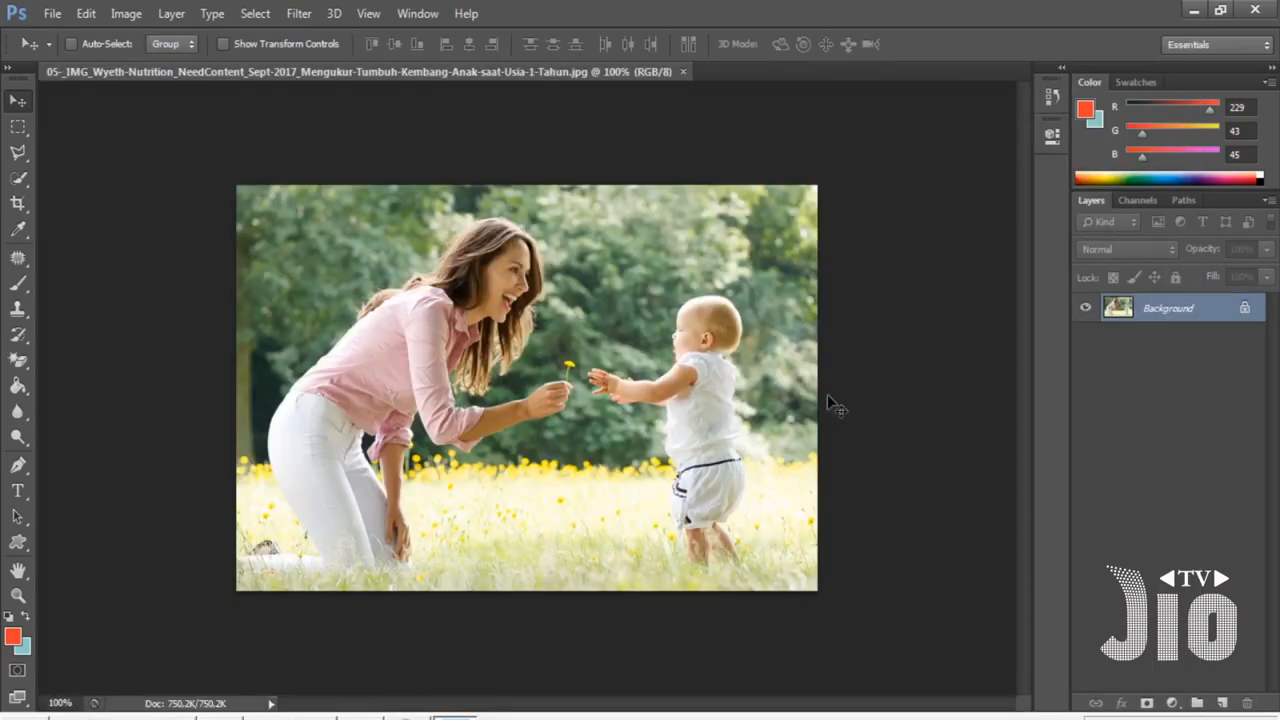
- Add a new empty layer and name it BLOK WARNA
click(370, 16)
click(419, 194)
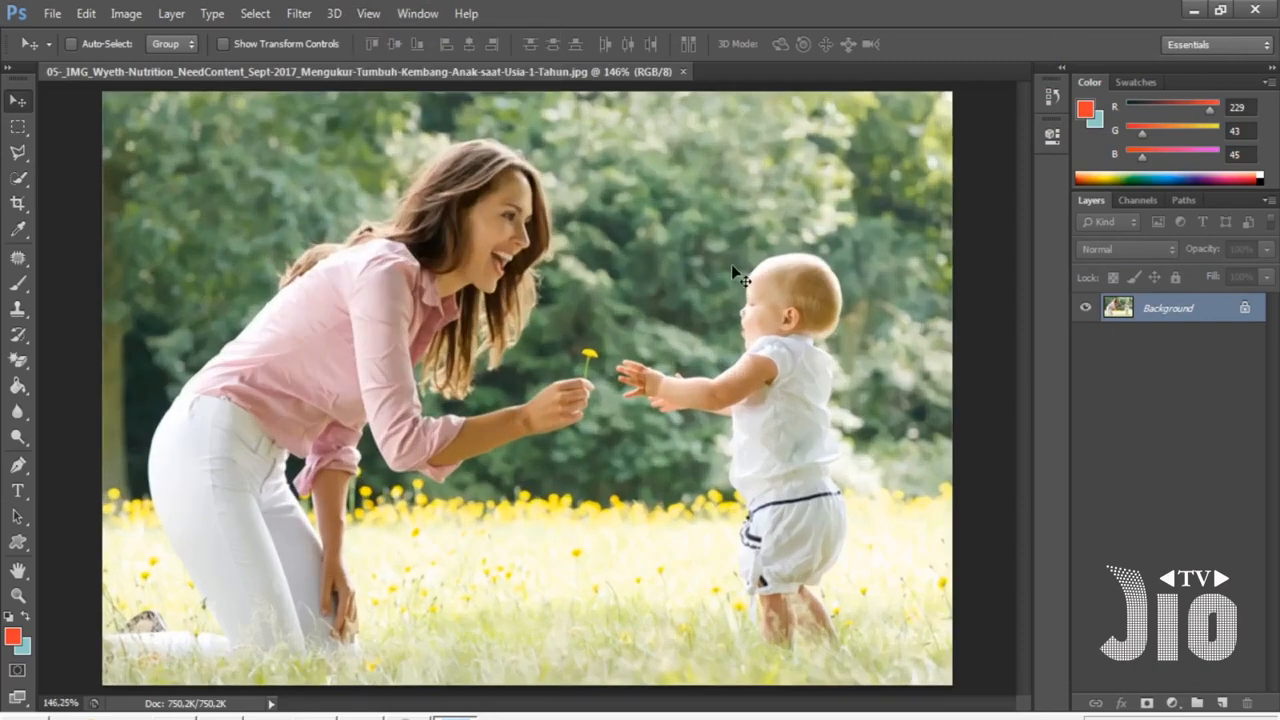
click(20, 128)
click(85, 130)
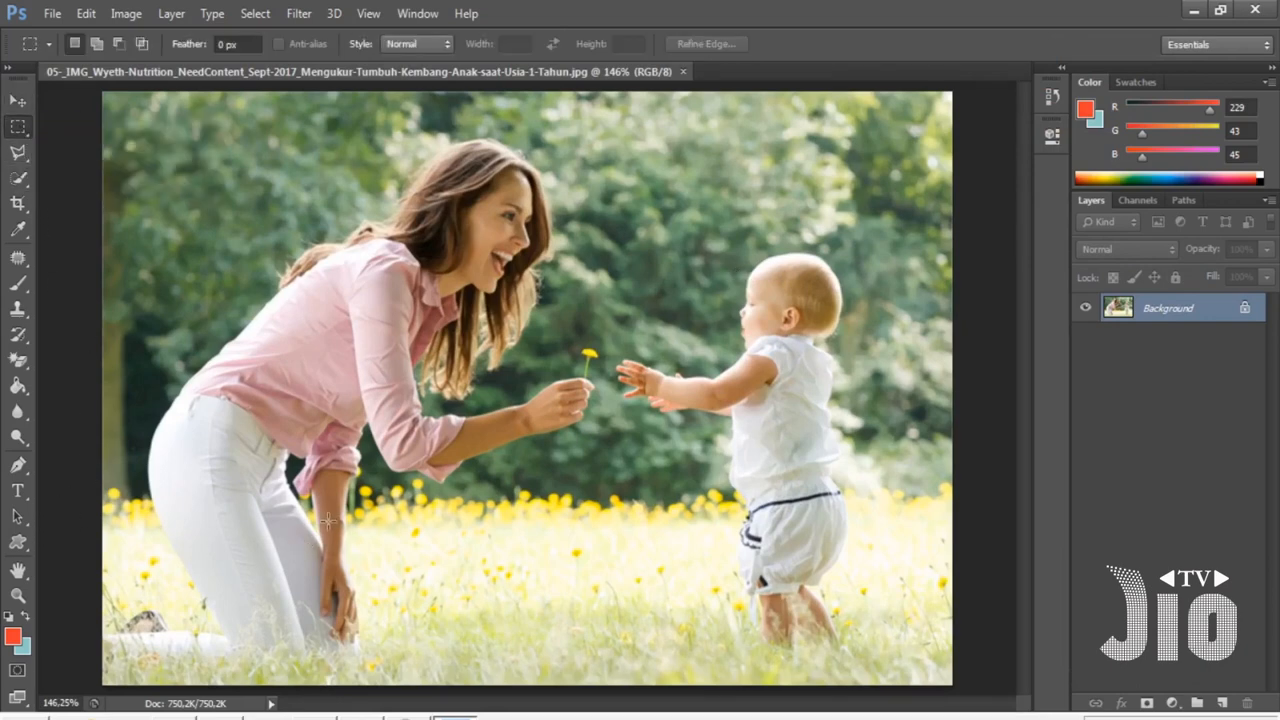
click(1222, 703)
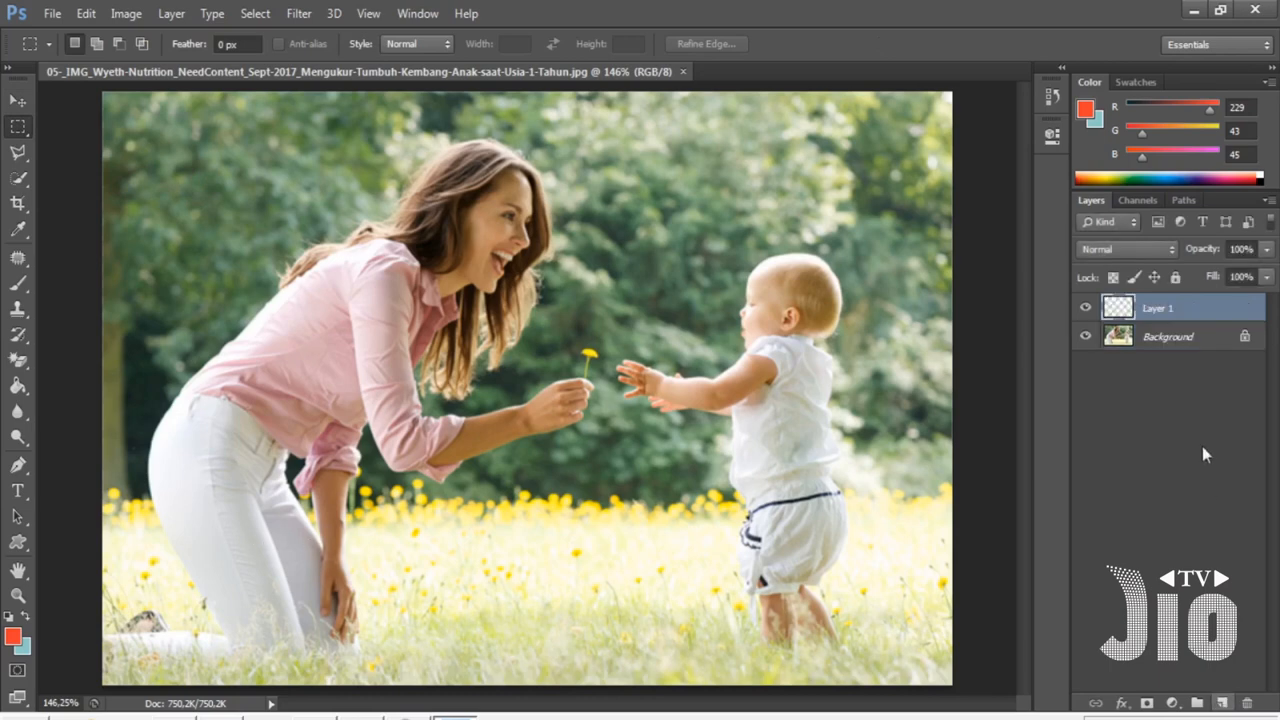
double_click(1157, 310)
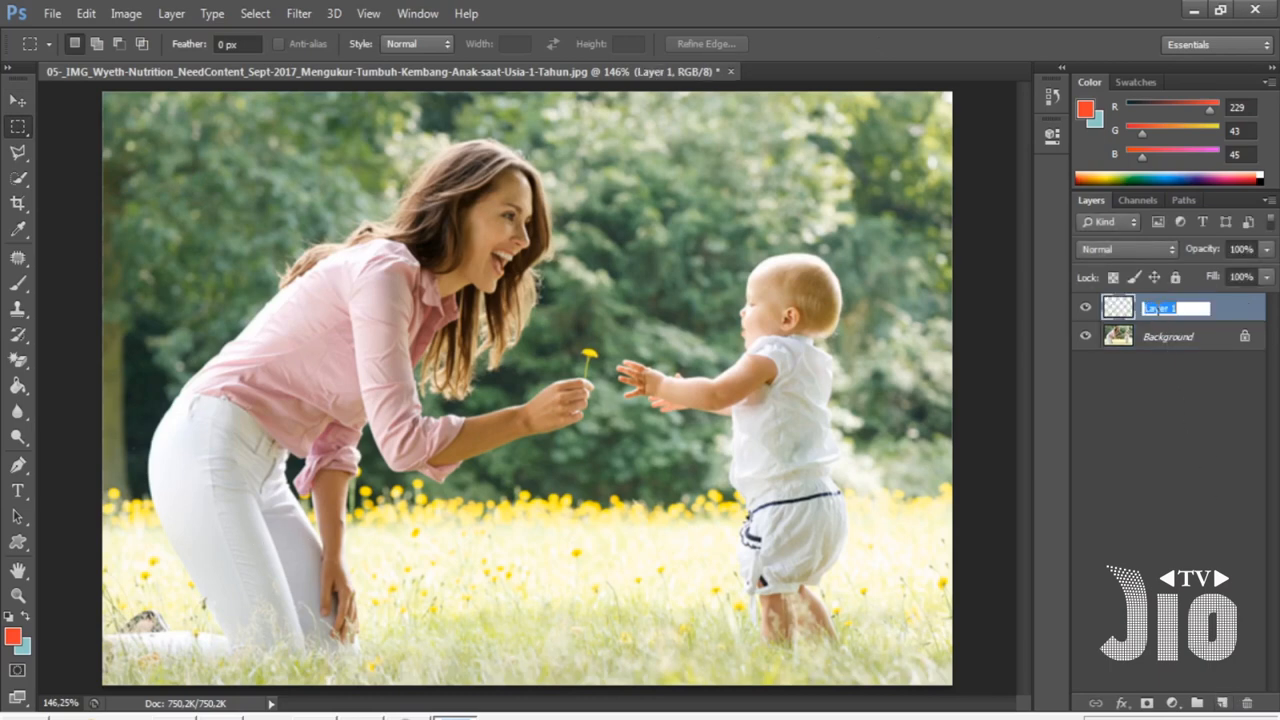
text(BLOK WARAN)
key(BackSpace)
key(BackSpace)
text(NA)
key(Return)
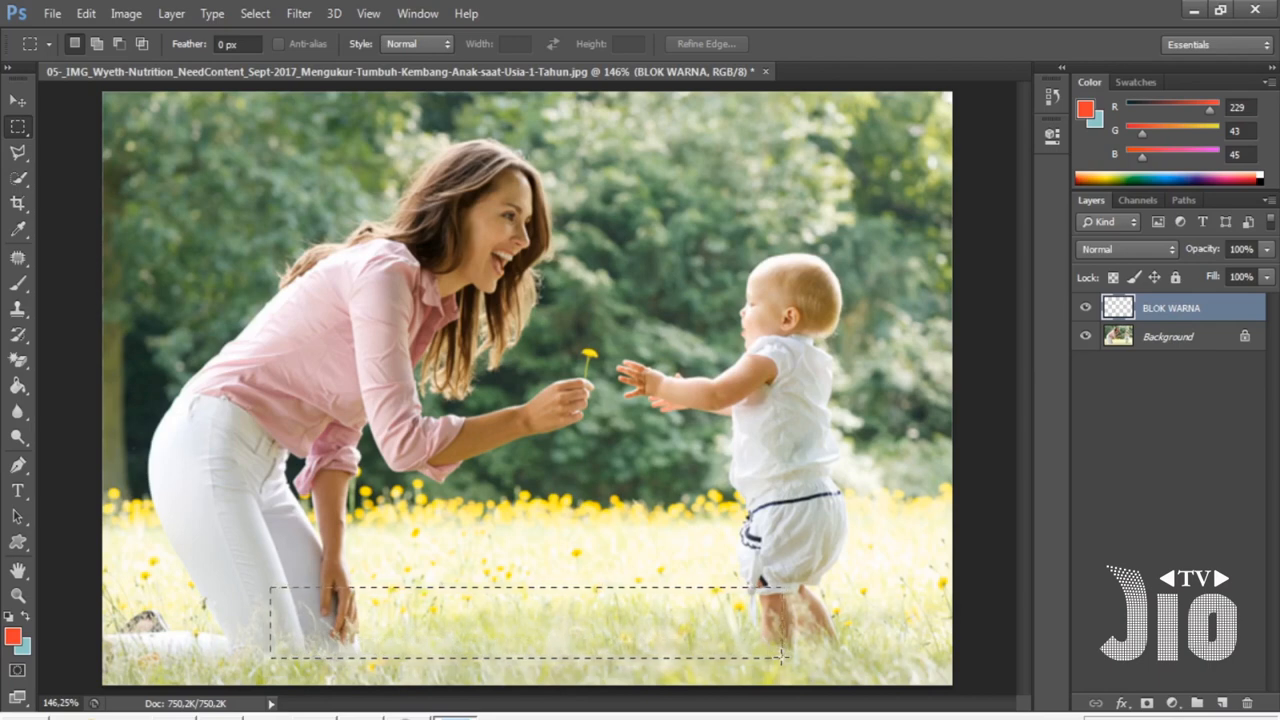
- Fill a wide rectangular selection across the lower grass with grey 888686 on that layer, then deselect
drag(782, 656, 782, 657)
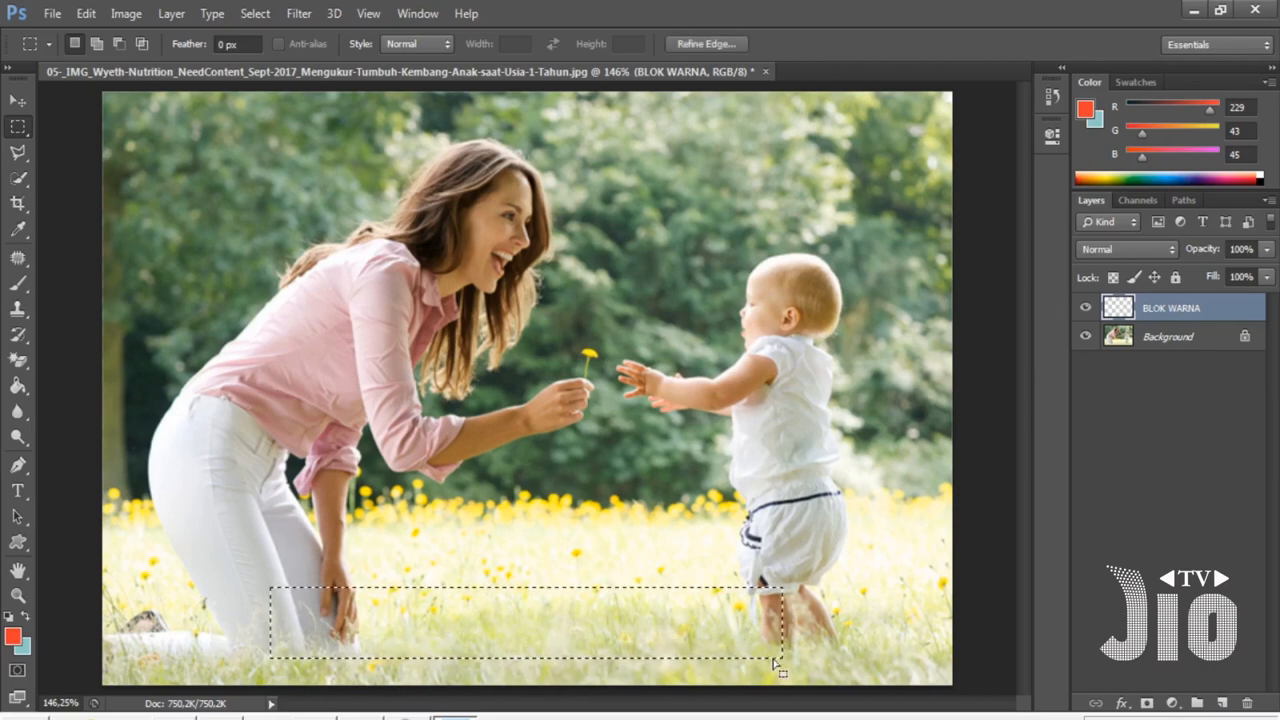
click(13, 636)
drag(994, 224, 982, 152)
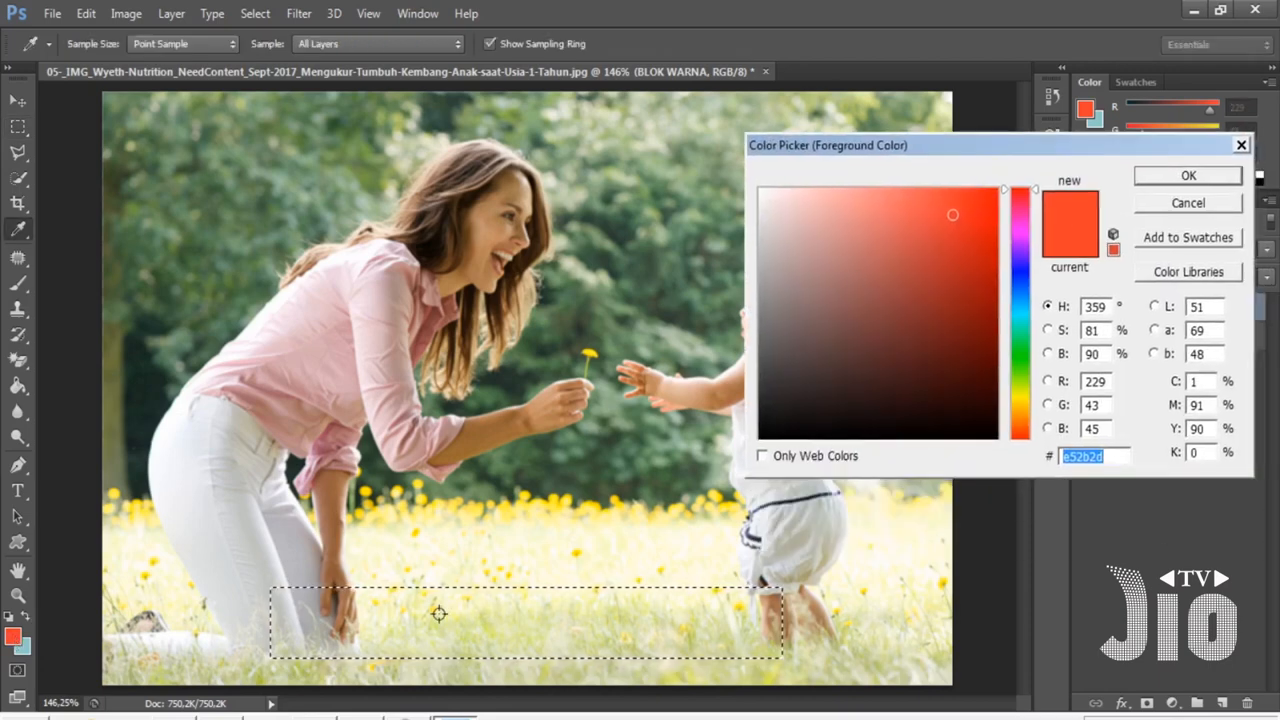
click(762, 305)
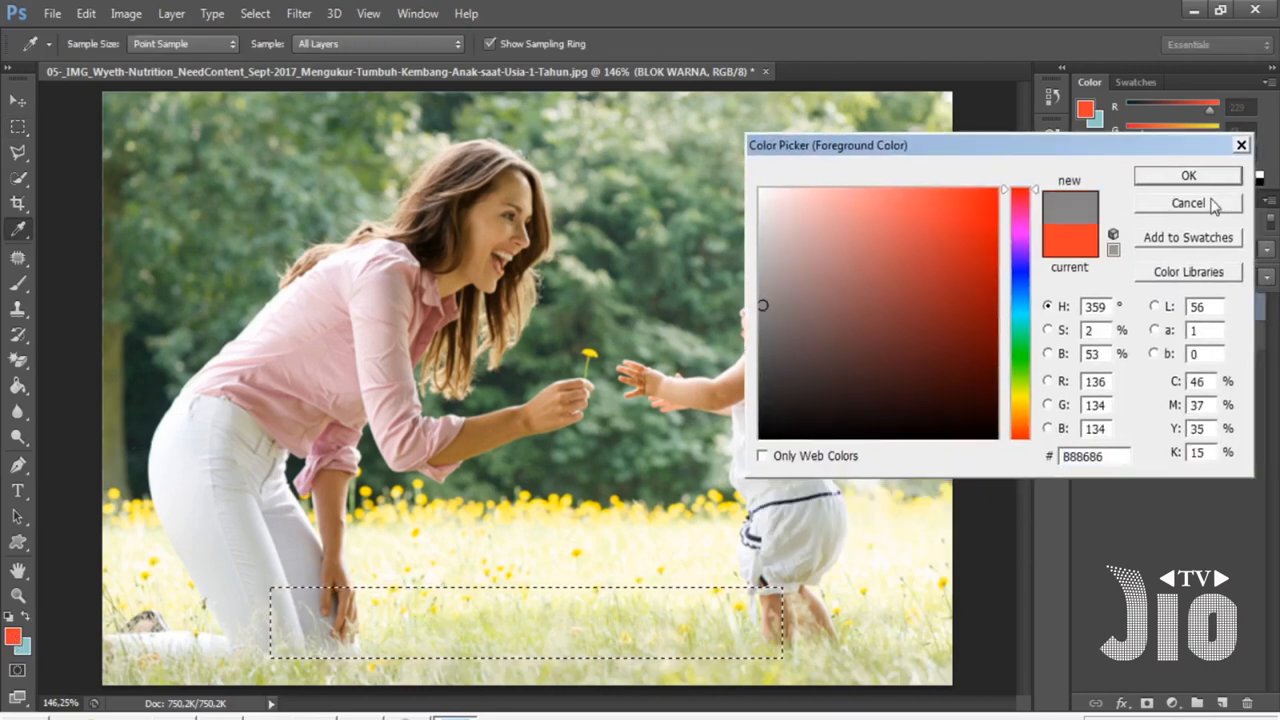
click(1156, 178)
click(17, 387)
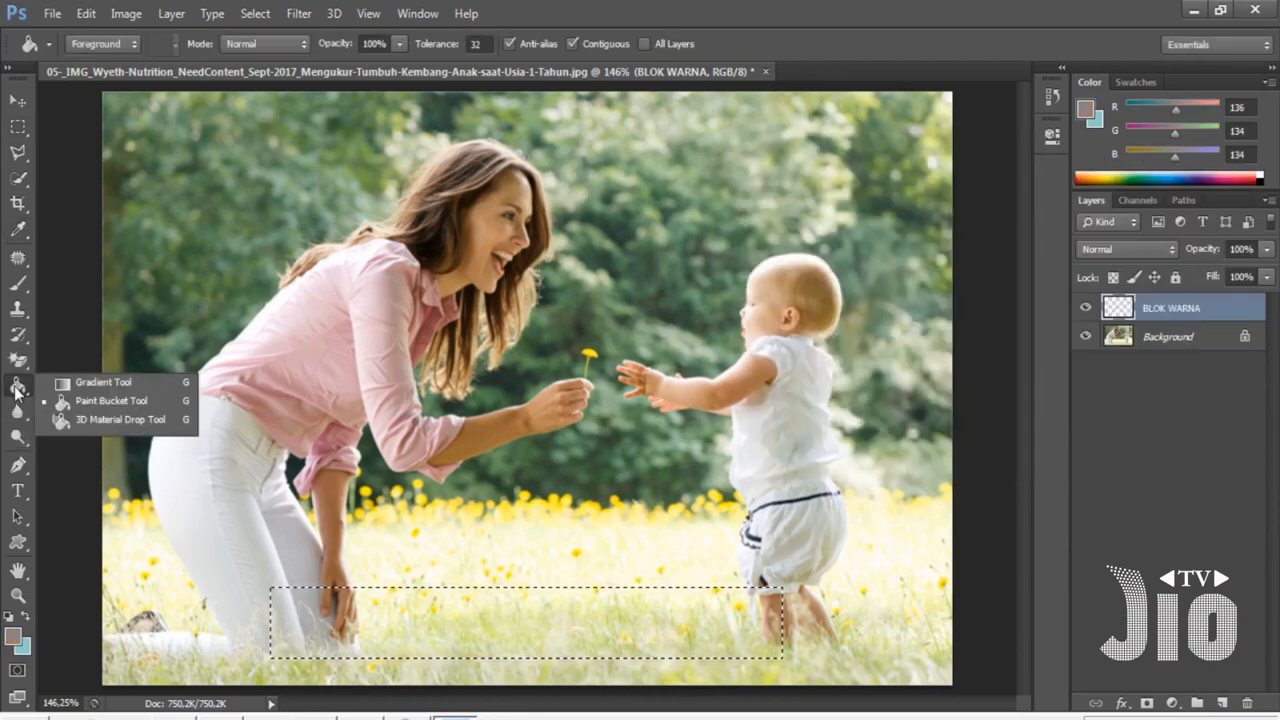
click(113, 403)
click(438, 608)
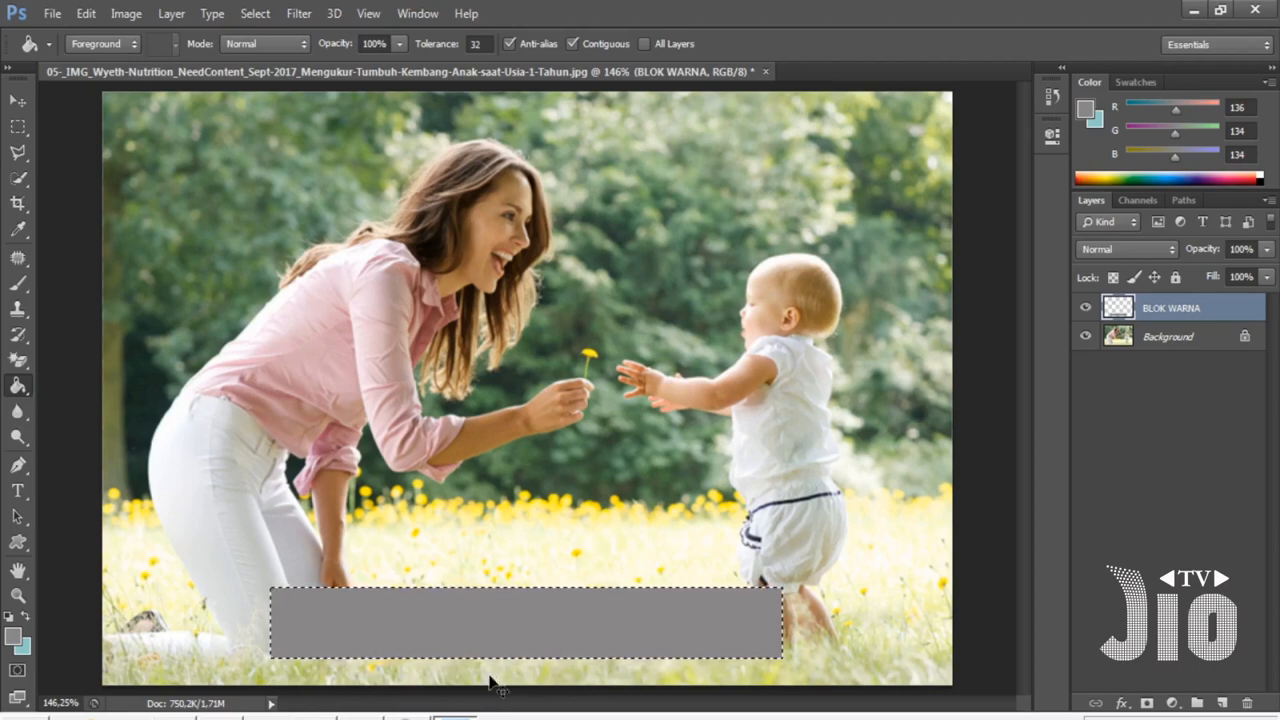
key(ctrl+d)
- Nudge the grey block slightly upward and left
key(v)
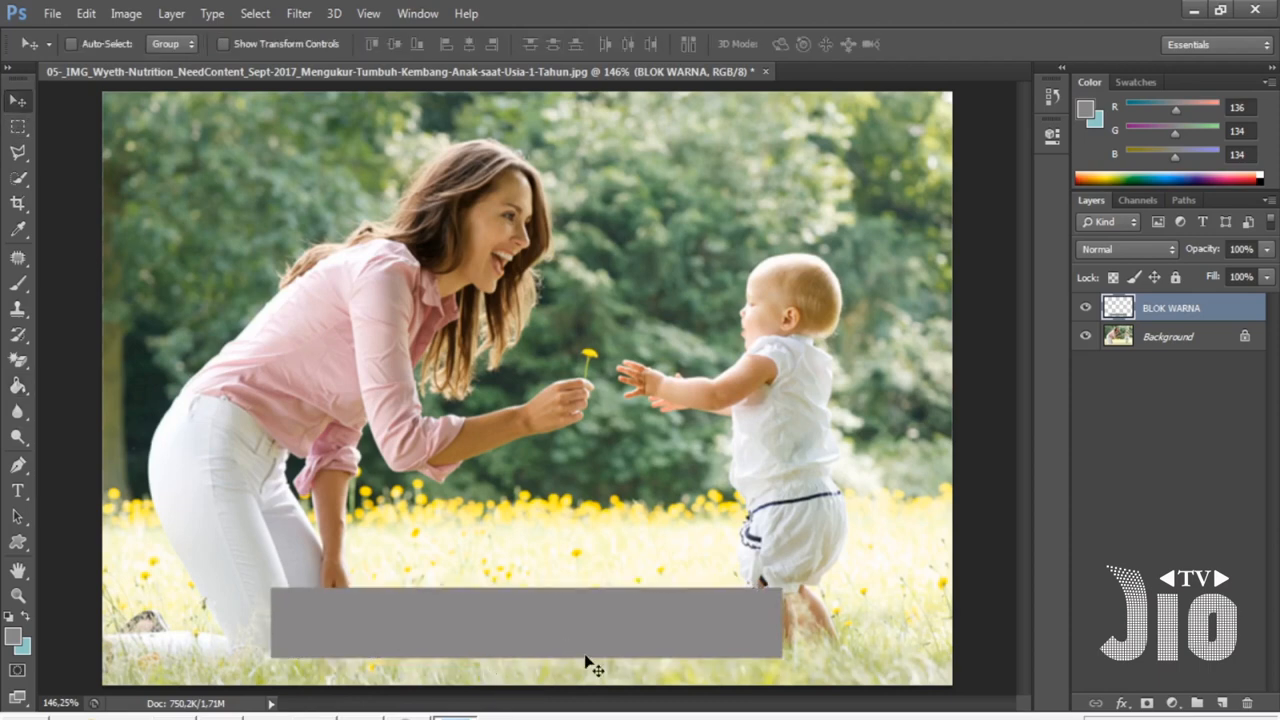
mouse_move(556, 610)
mouse_down()
mouse_move(597, 523)
mouse_move(623, 518)
mouse_move(552, 528)
mouse_move(609, 323)
mouse_move(561, 187)
mouse_move(465, 168)
mouse_move(486, 289)
mouse_move(630, 598)
mouse_move(577, 627)
mouse_up()
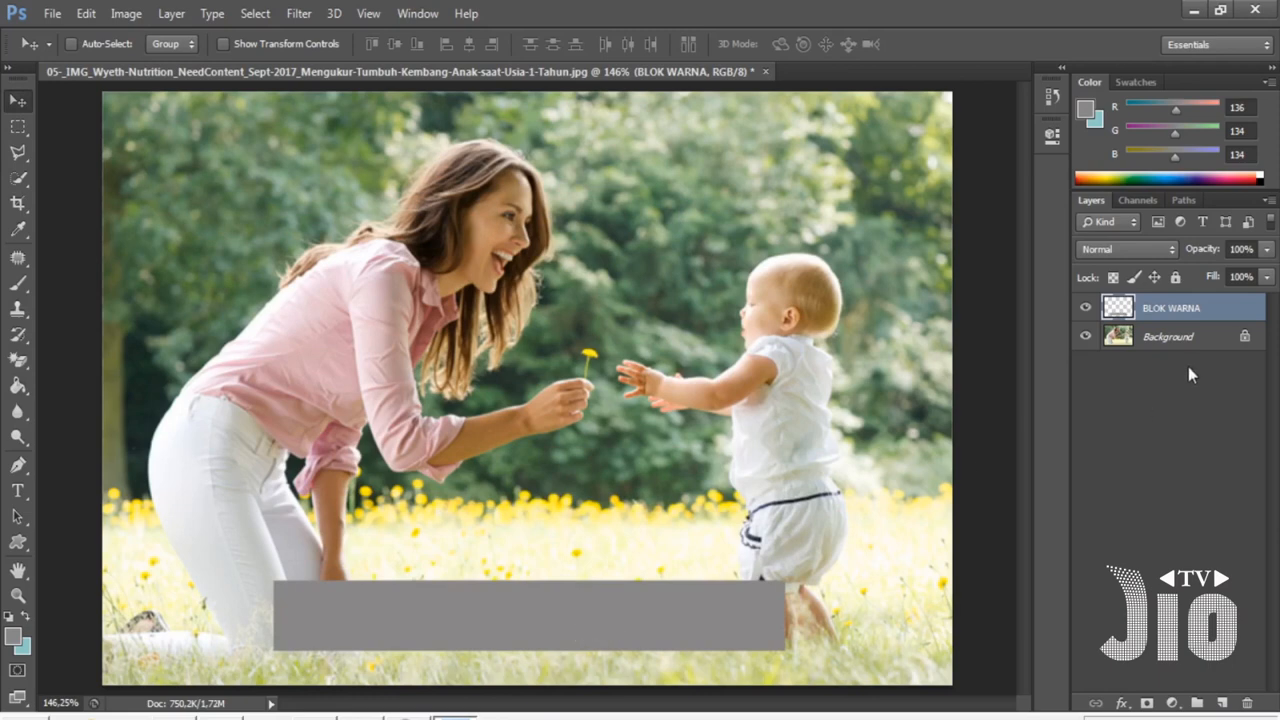
drag(674, 606, 647, 592)
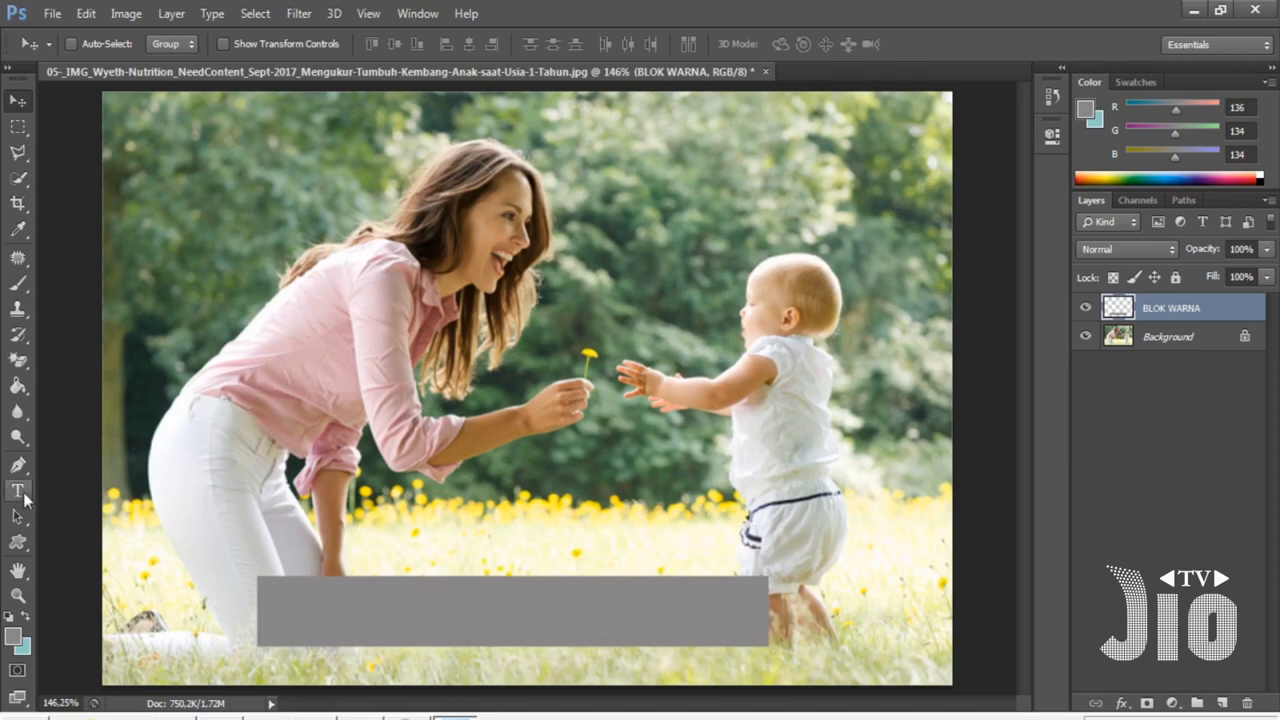
- Add the caption KASIH SAYANG SEORANG IBU inside the grey block and set its text colour to white
click(22, 494)
click(421, 610)
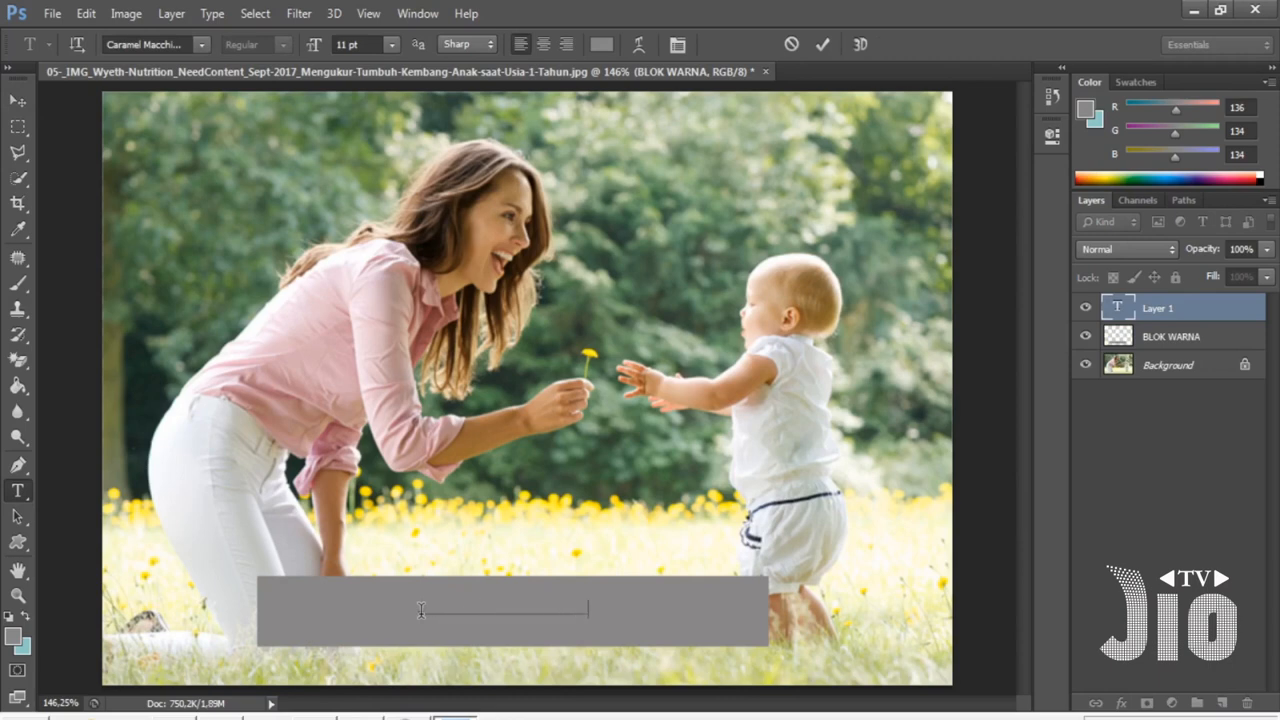
key(ctrl+a)
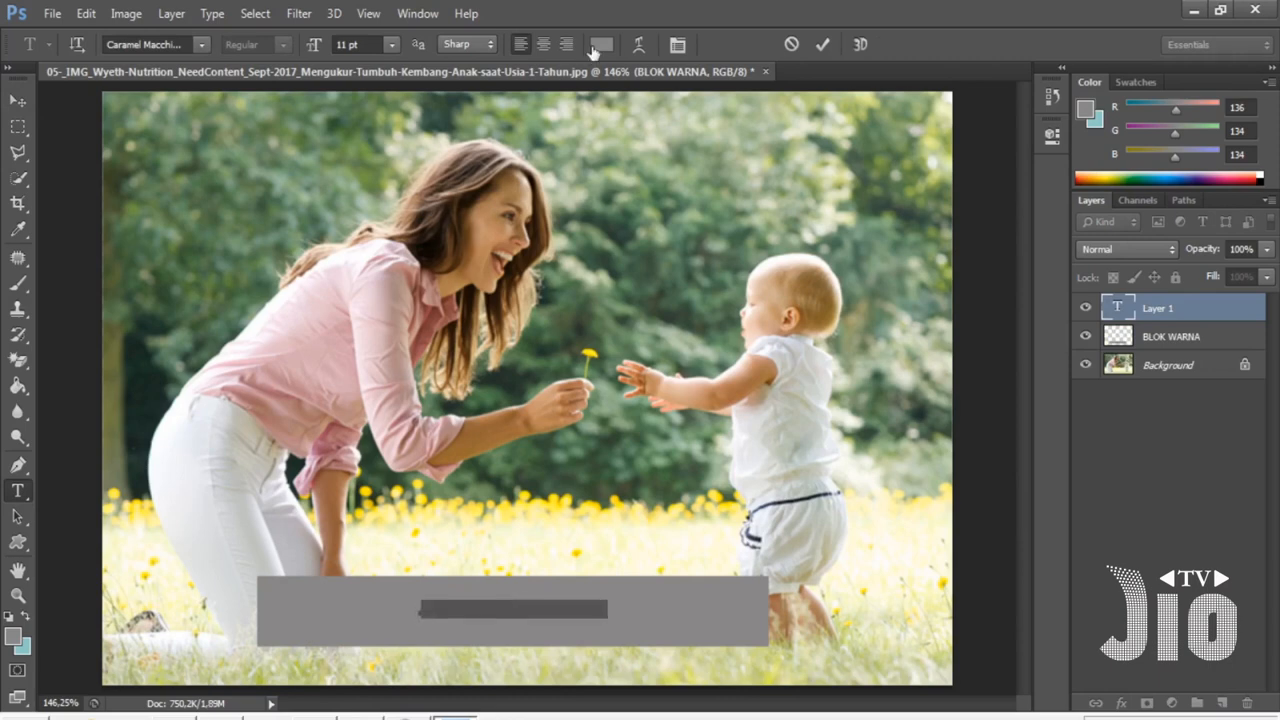
click(593, 48)
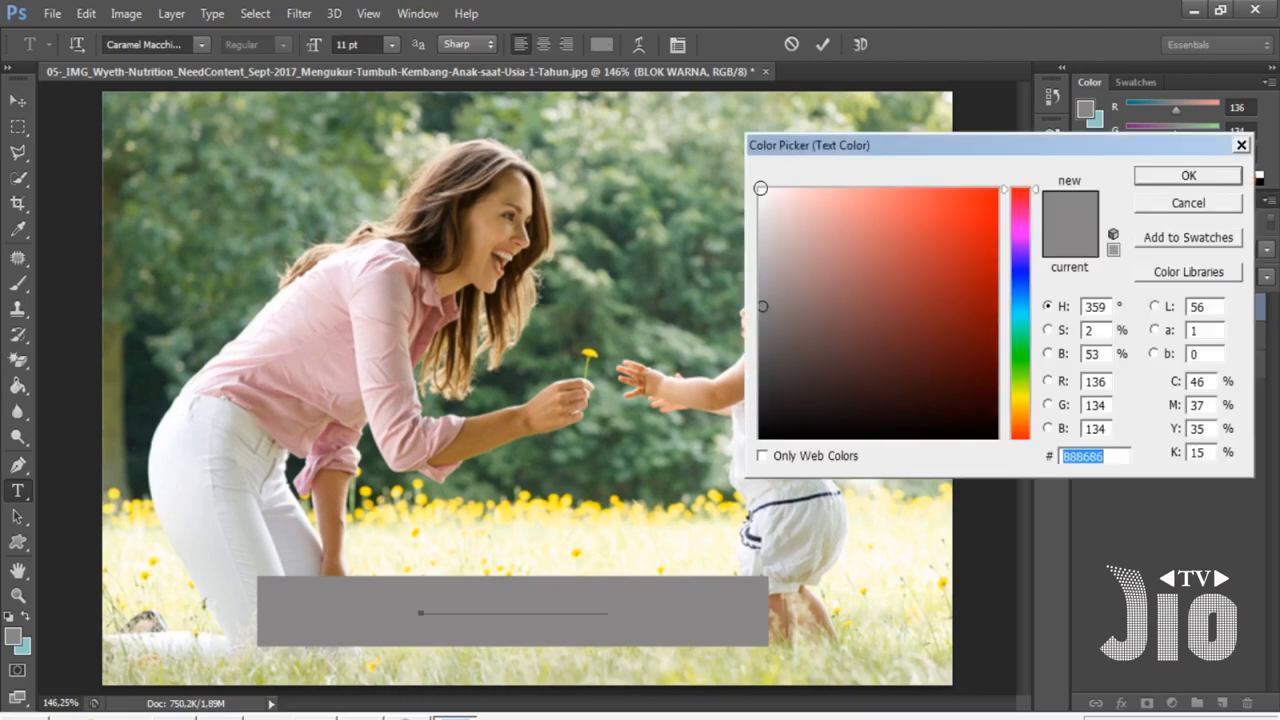
click(760, 188)
click(1188, 175)
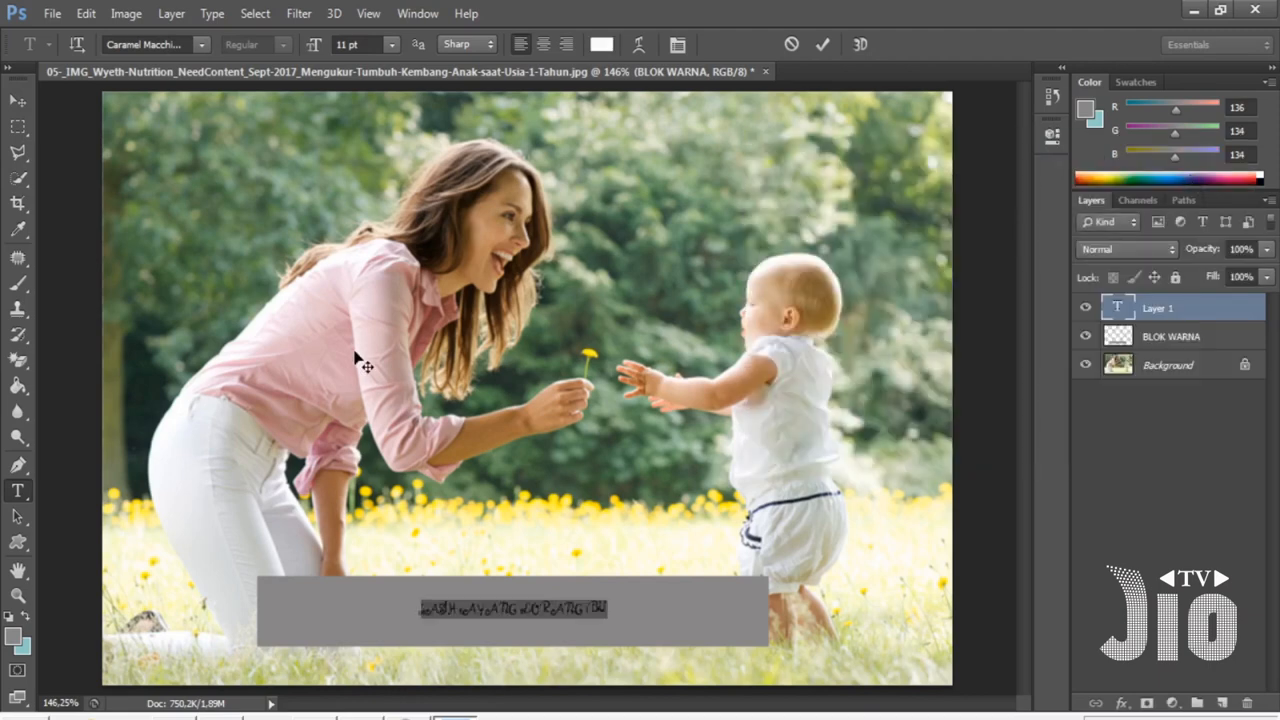
- Change the caption's font to Casino Shadow
click(169, 43)
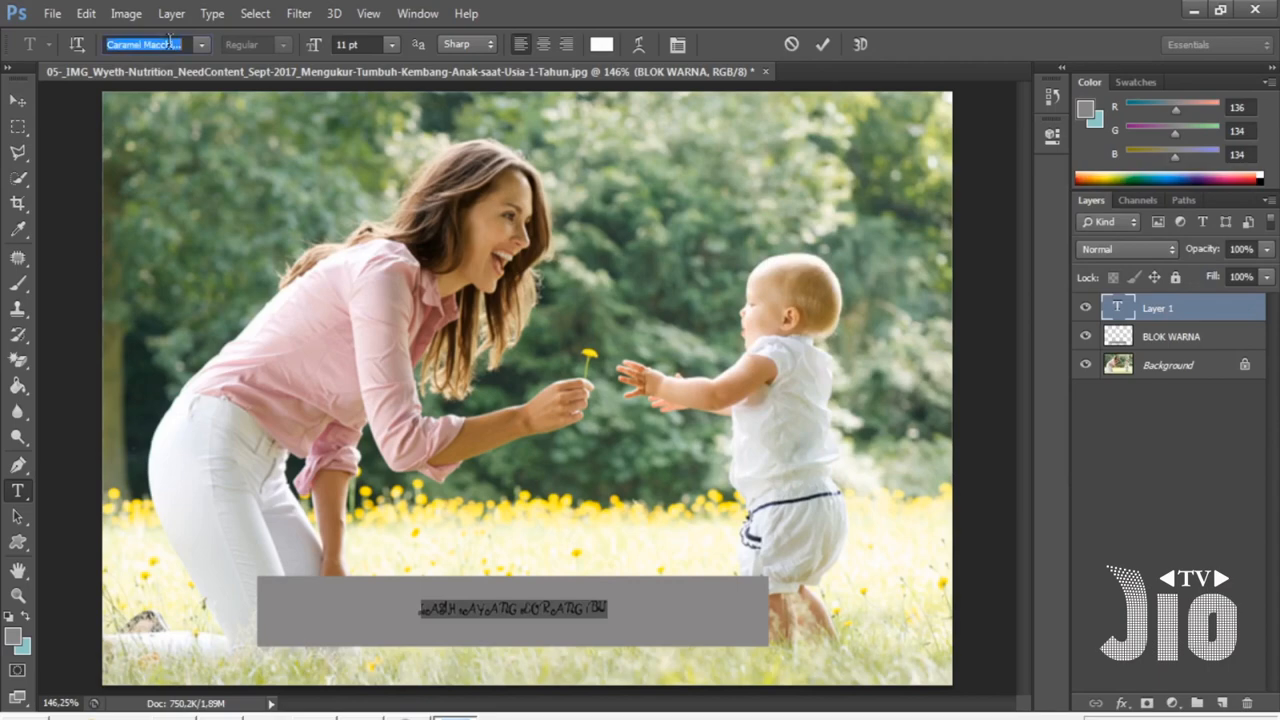
click(201, 44)
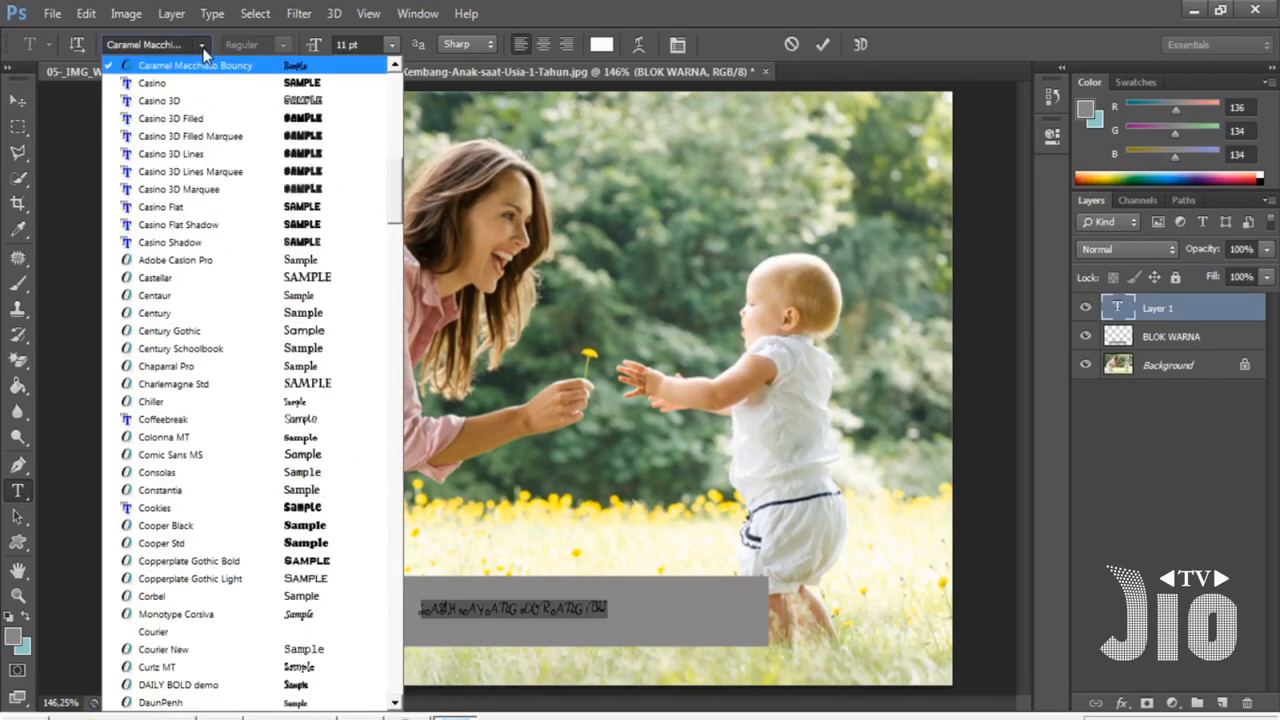
click(262, 246)
click(18, 100)
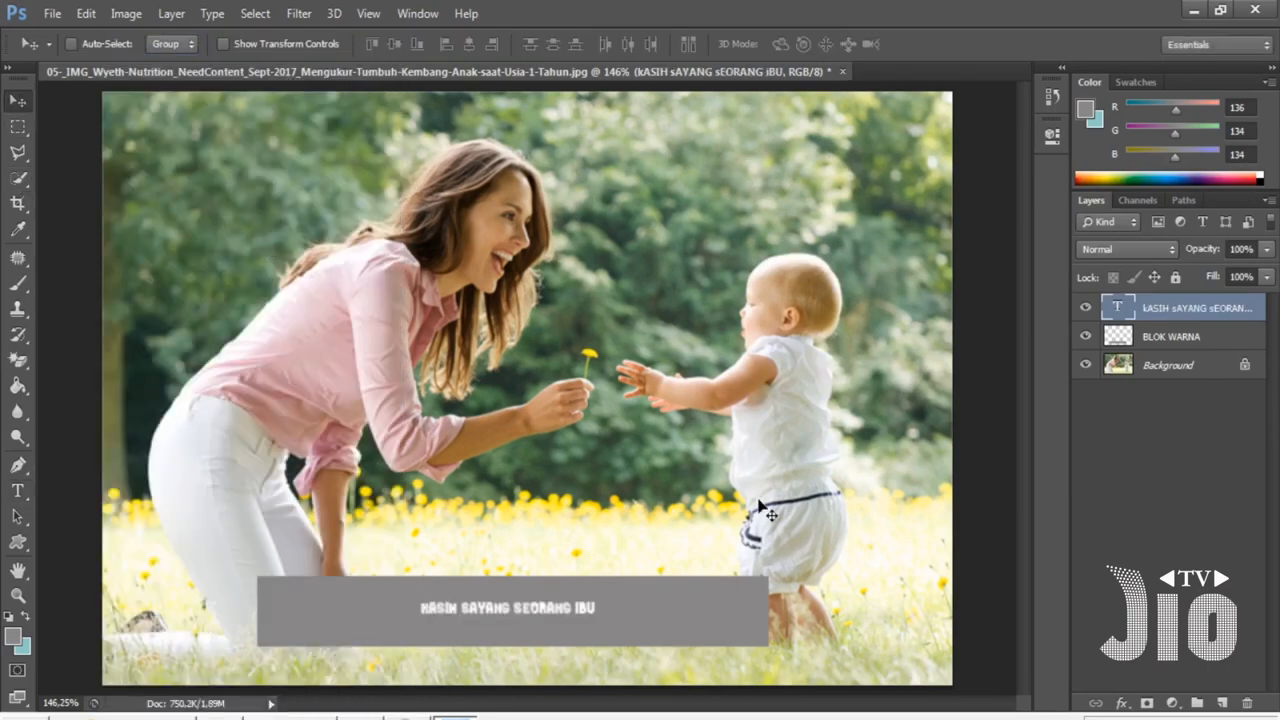
- Enlarge the caption to about 223% so it spans most of the grey block
key(ctrl+t)
drag(597, 595, 668, 614)
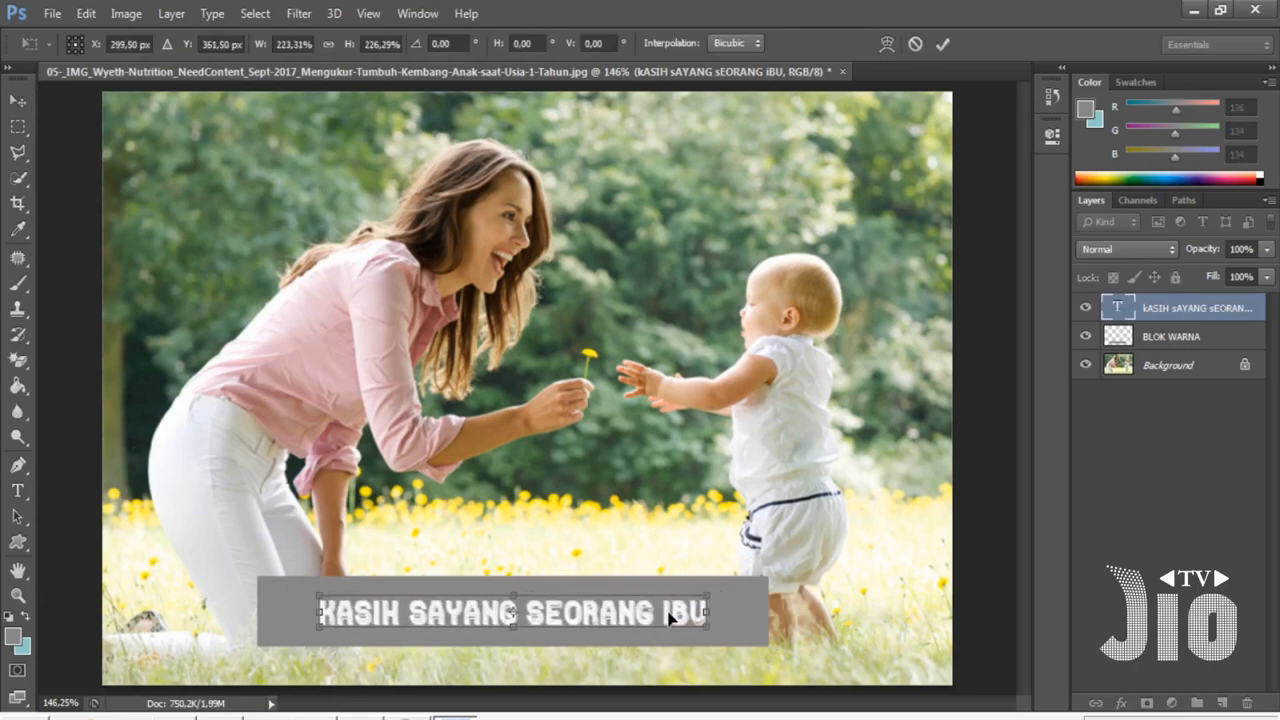
key(Return)
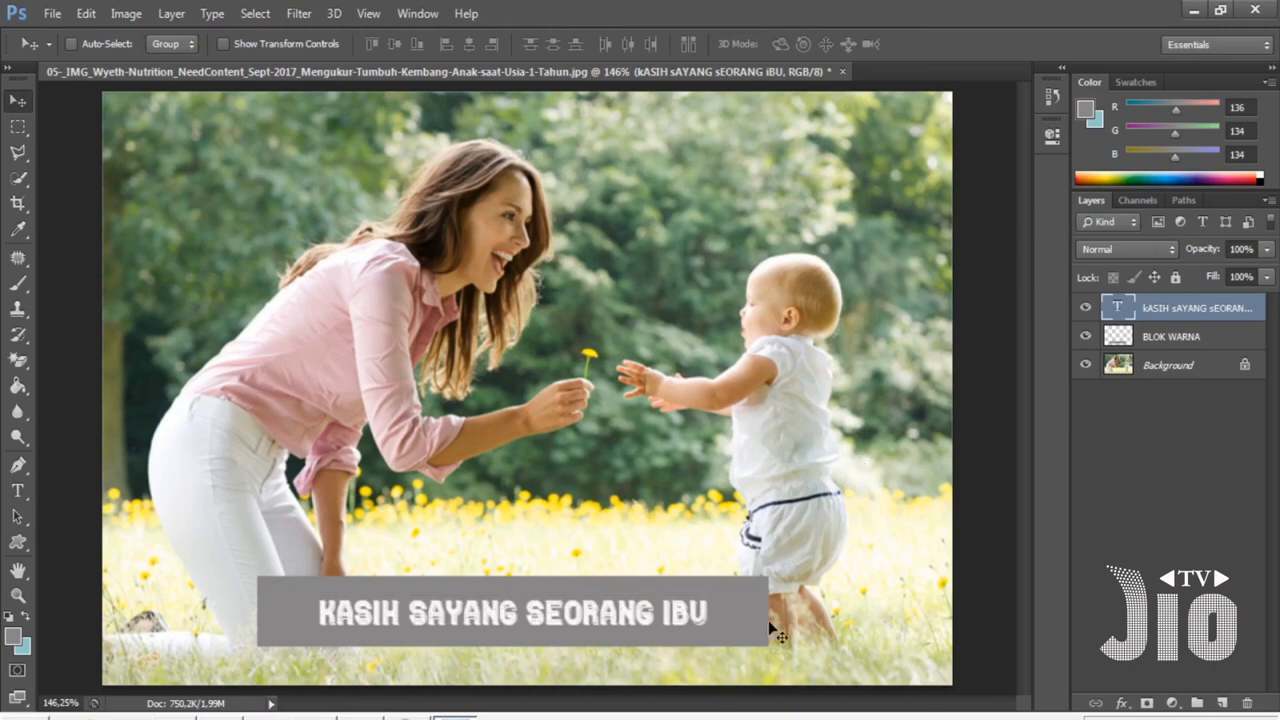
- Apply a Color Overlay of magenta b01190 to the BLOK WARNA layer
click(1211, 346)
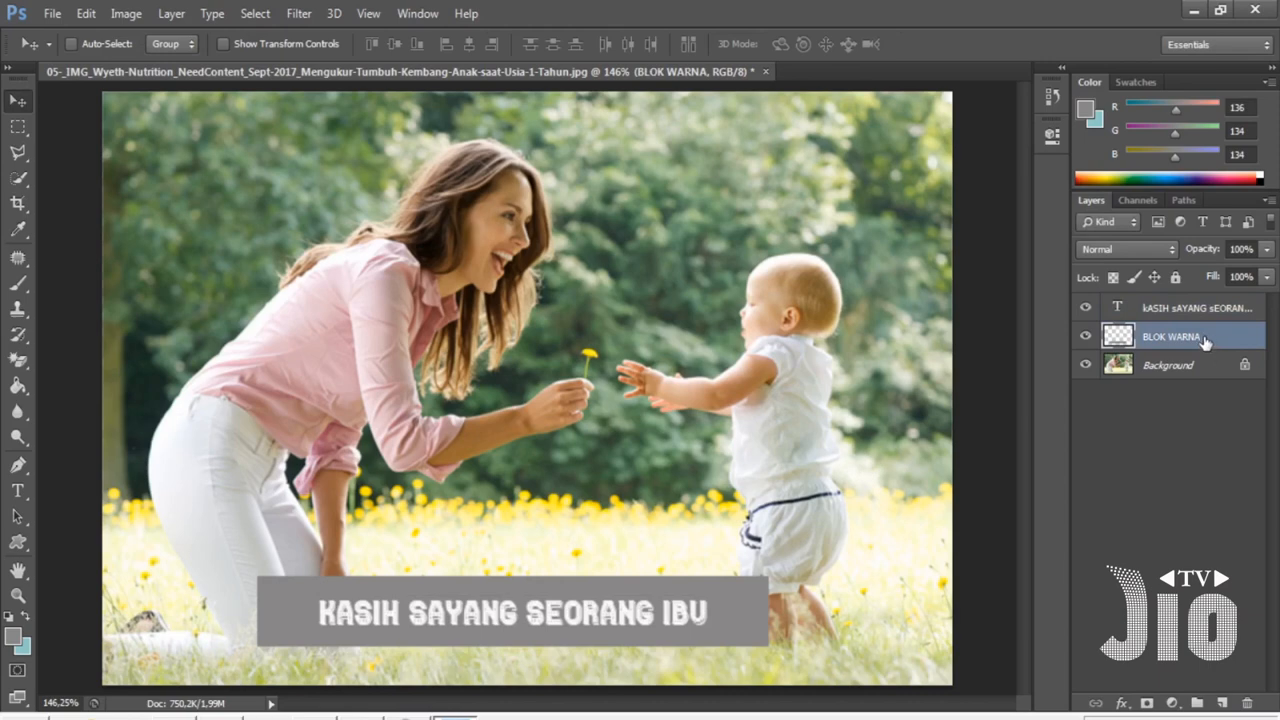
right_click(1221, 342)
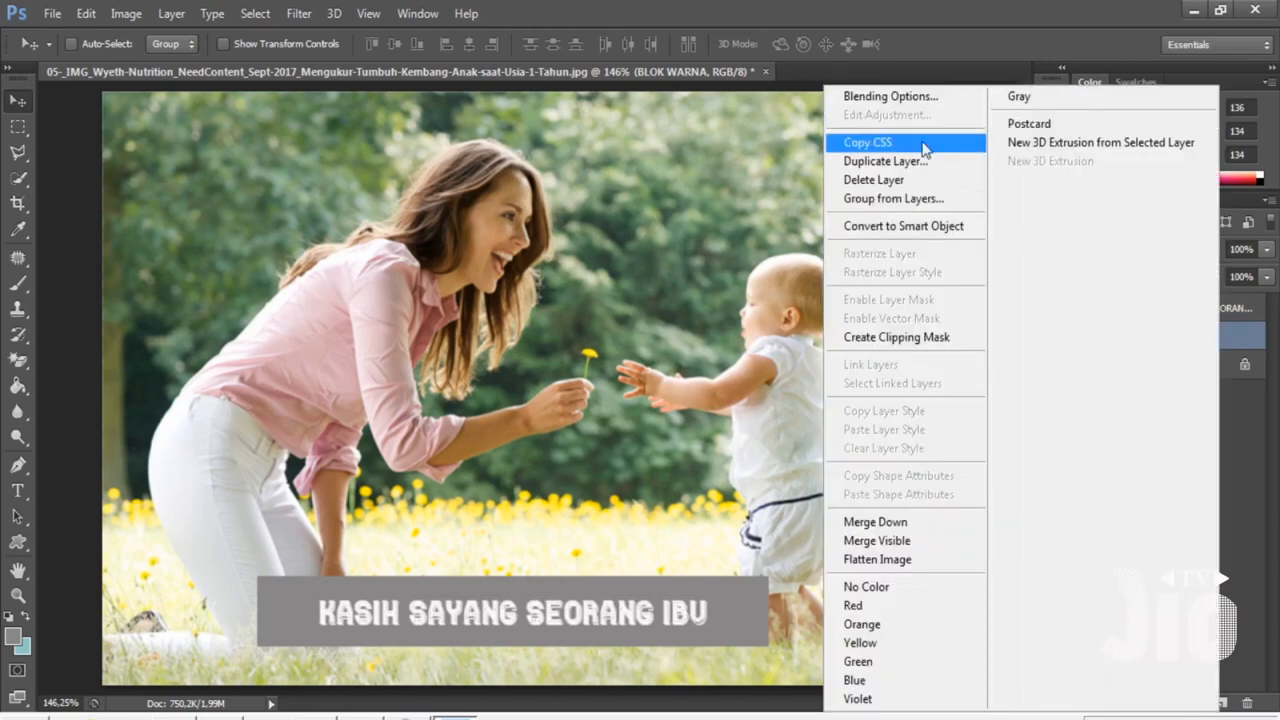
click(914, 103)
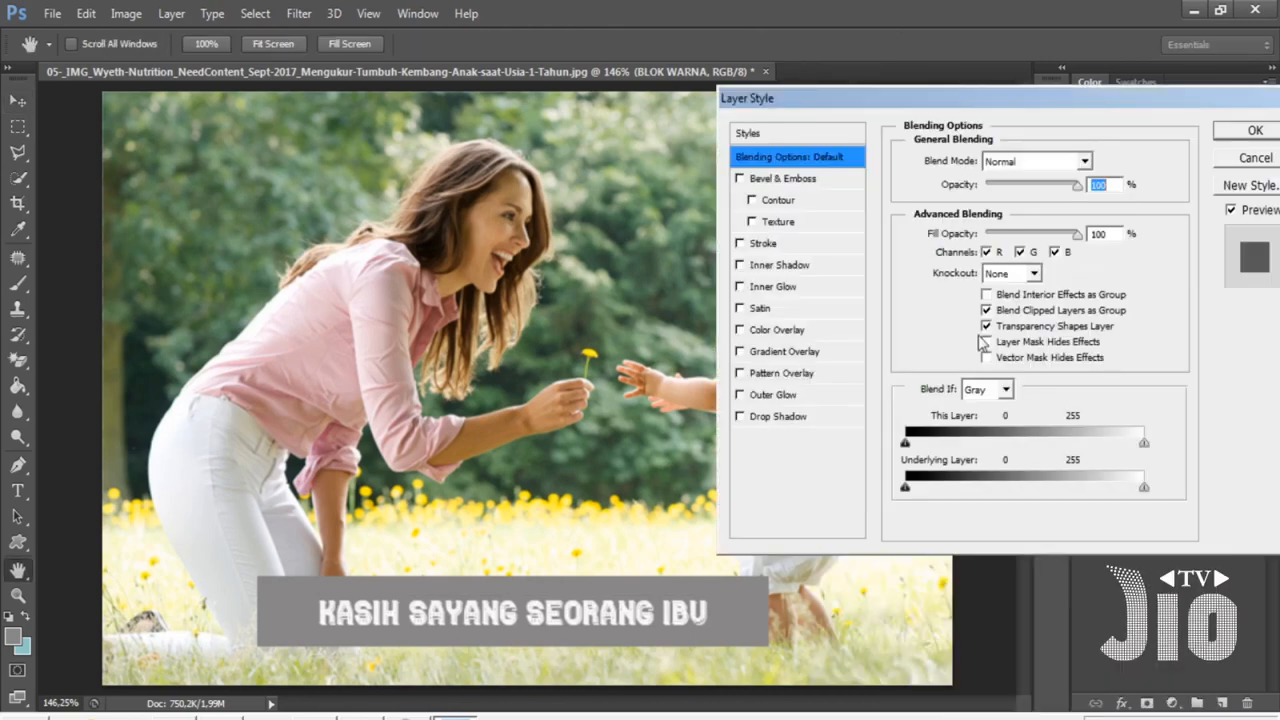
click(786, 333)
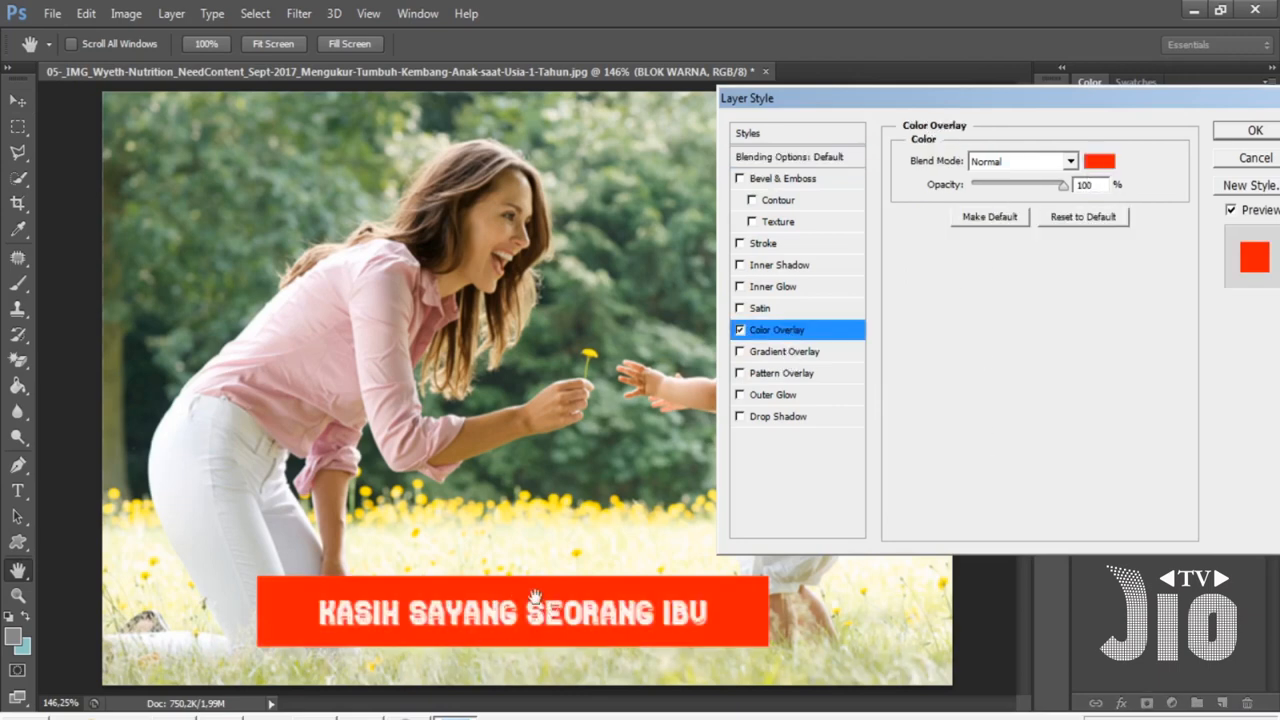
click(1100, 163)
drag(944, 434, 992, 436)
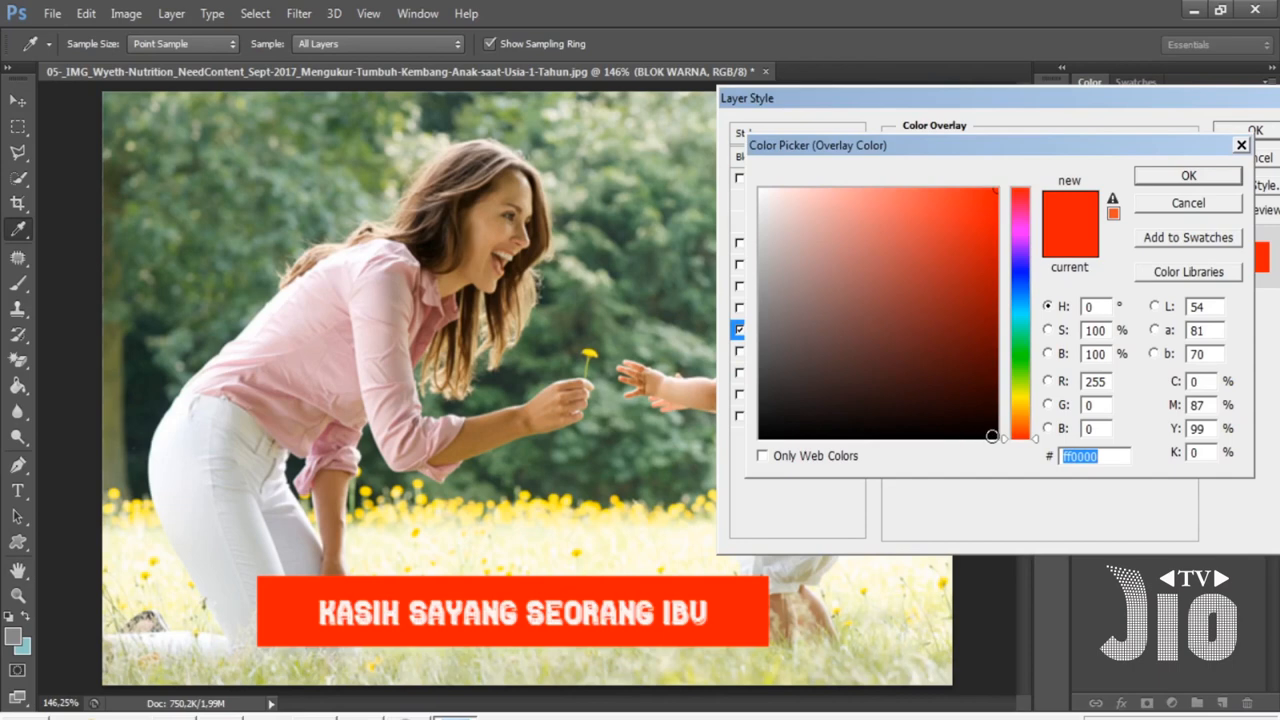
click(980, 235)
click(1019, 291)
click(974, 266)
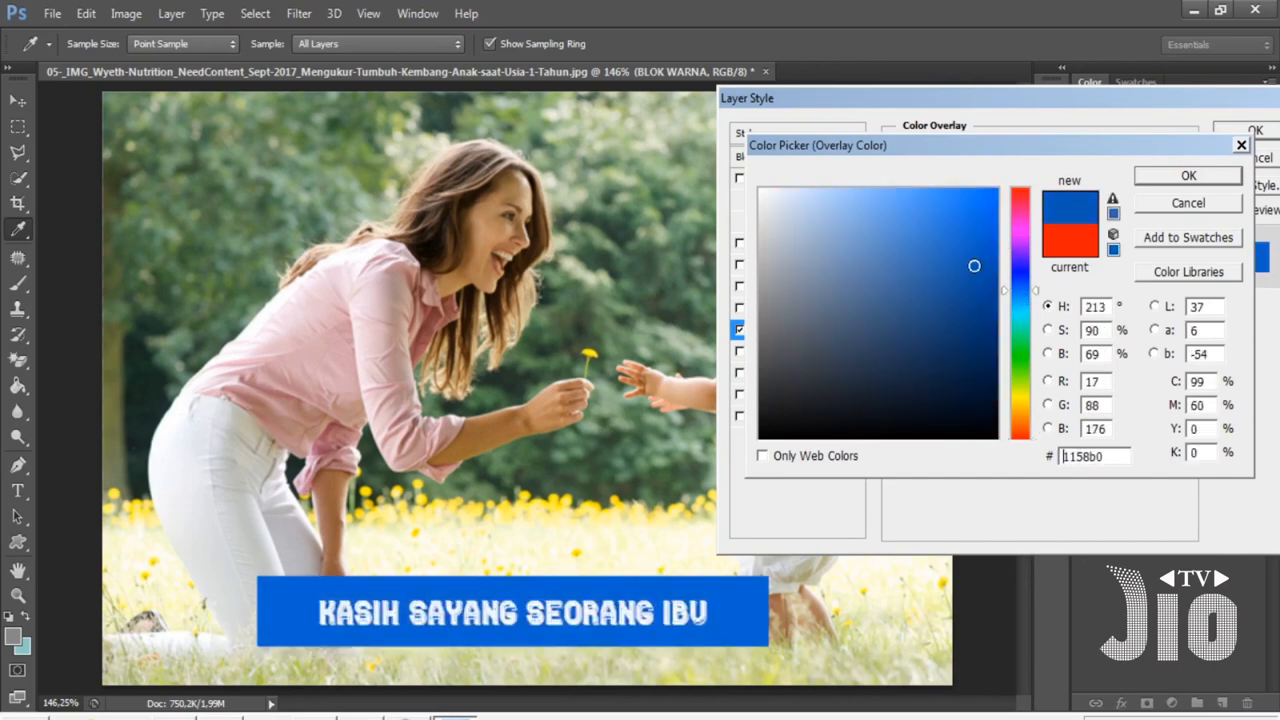
click(1027, 366)
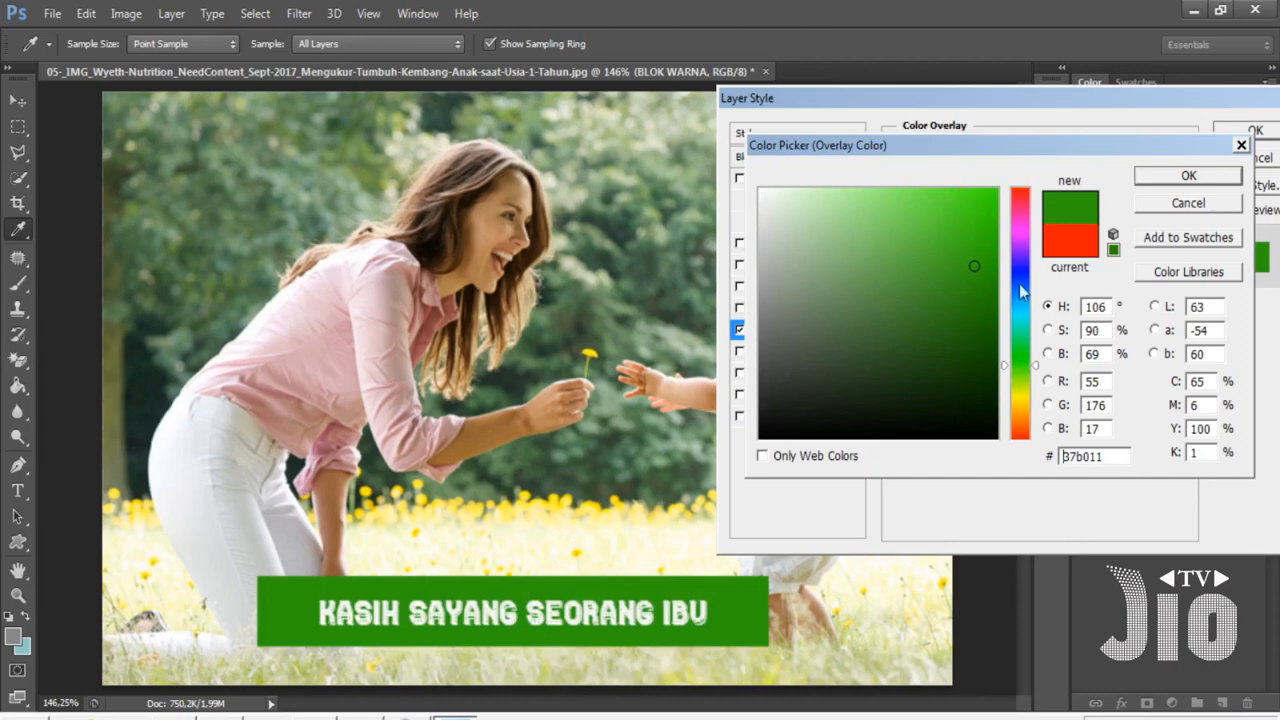
click(1020, 222)
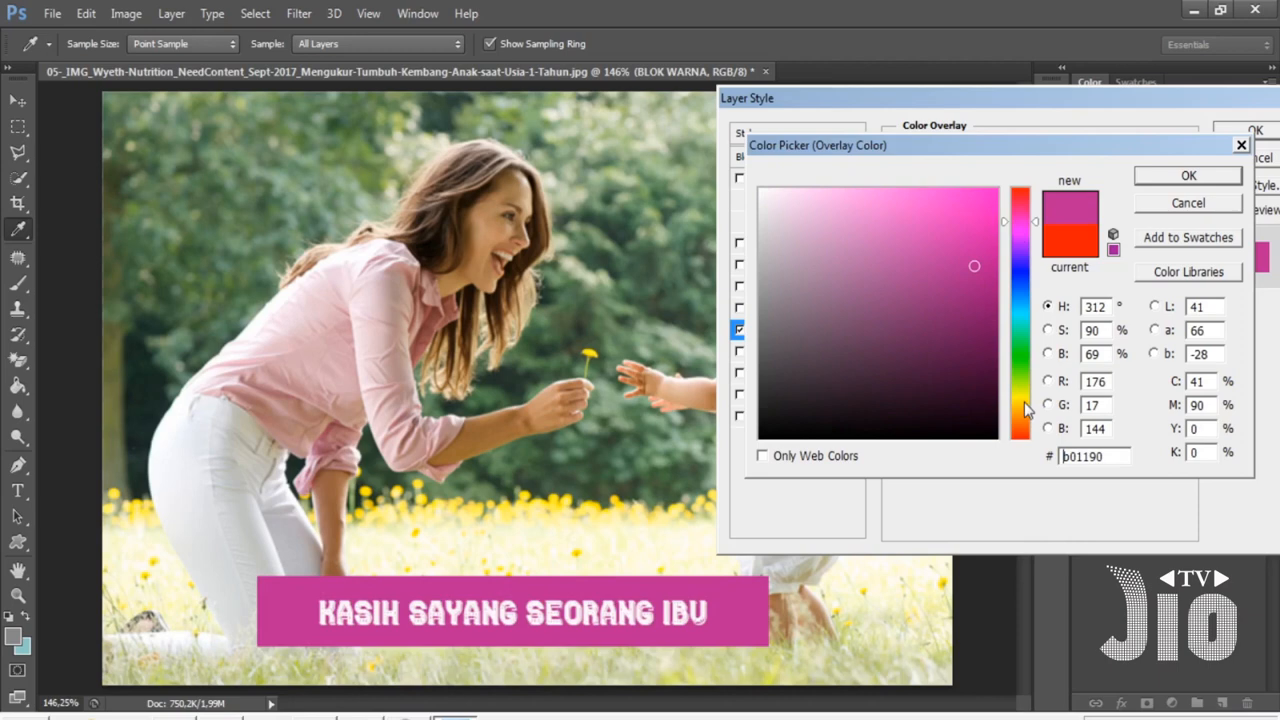
click(1168, 178)
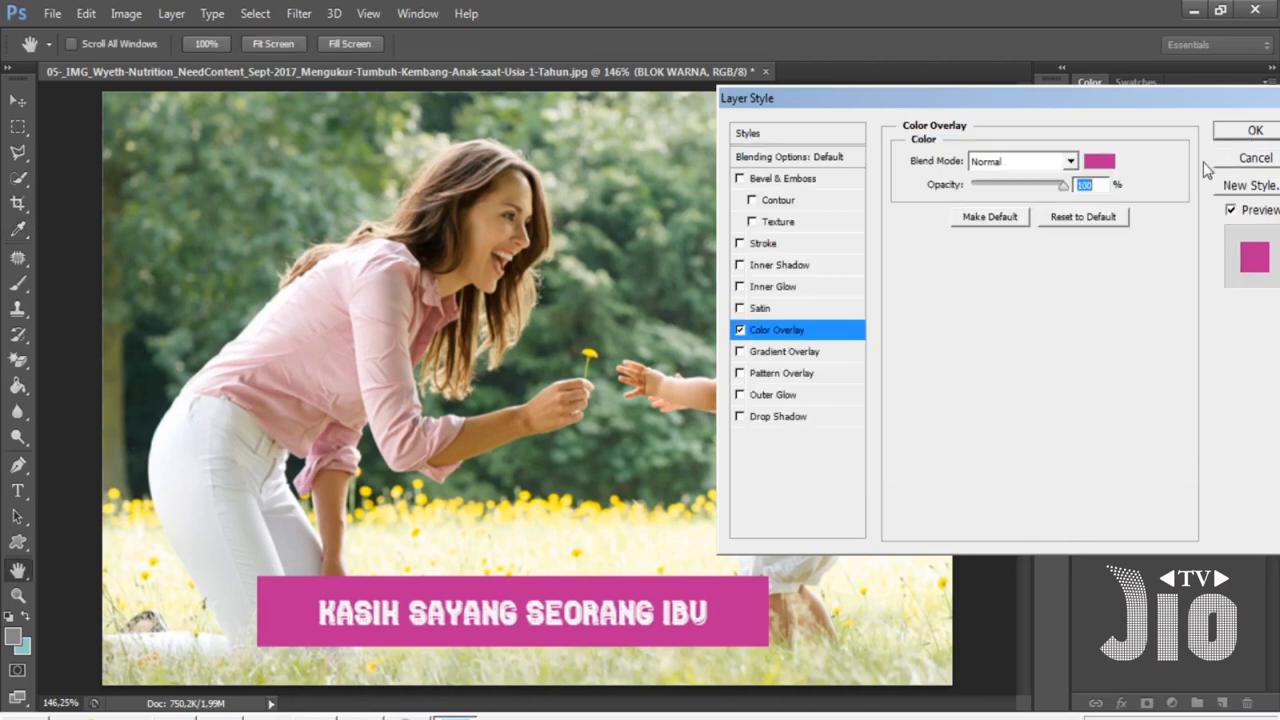
click(1250, 131)
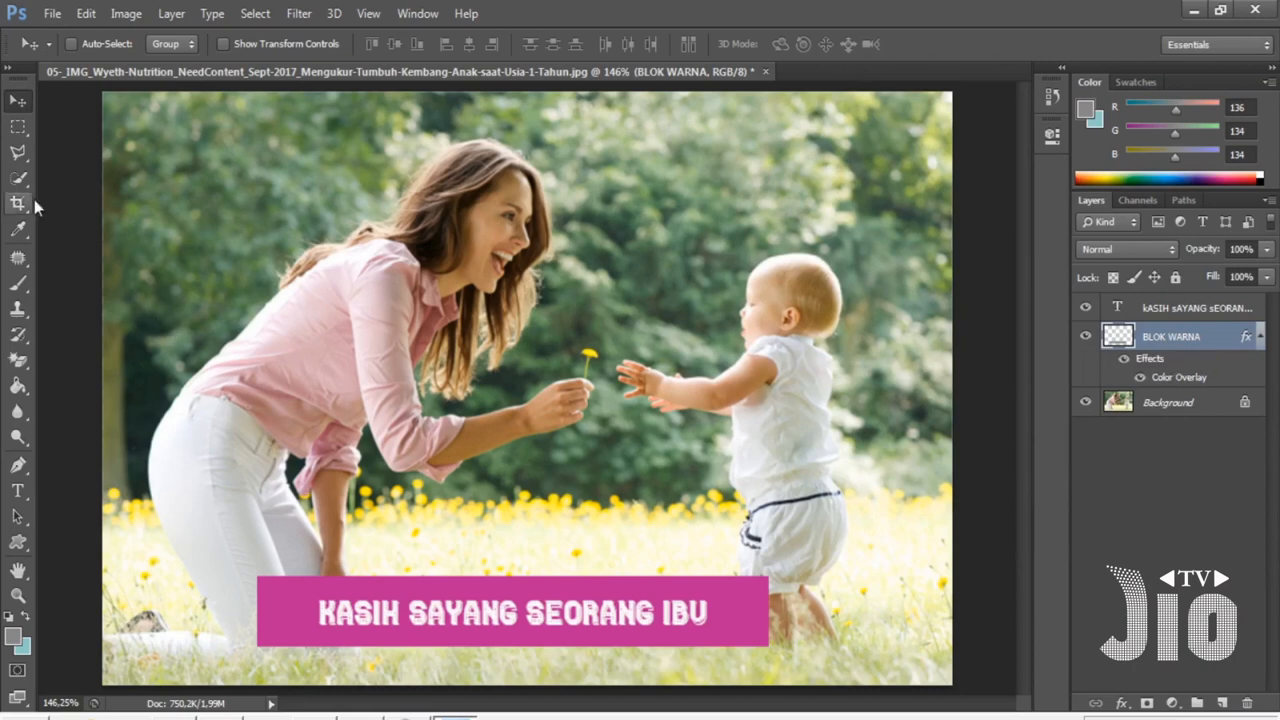
- Draw an elliptical selection between the mother and the baby and add a new empty layer
drag(18, 126, 85, 143)
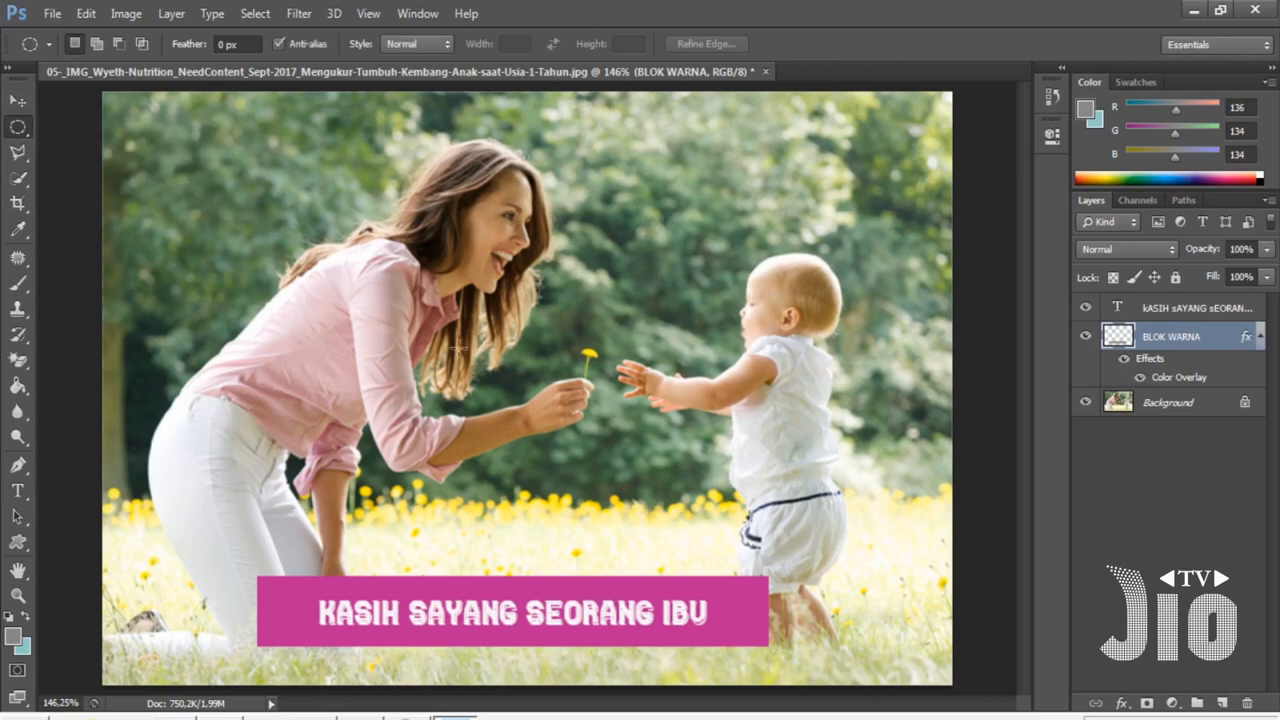
drag(716, 538, 548, 505)
drag(705, 539, 706, 554)
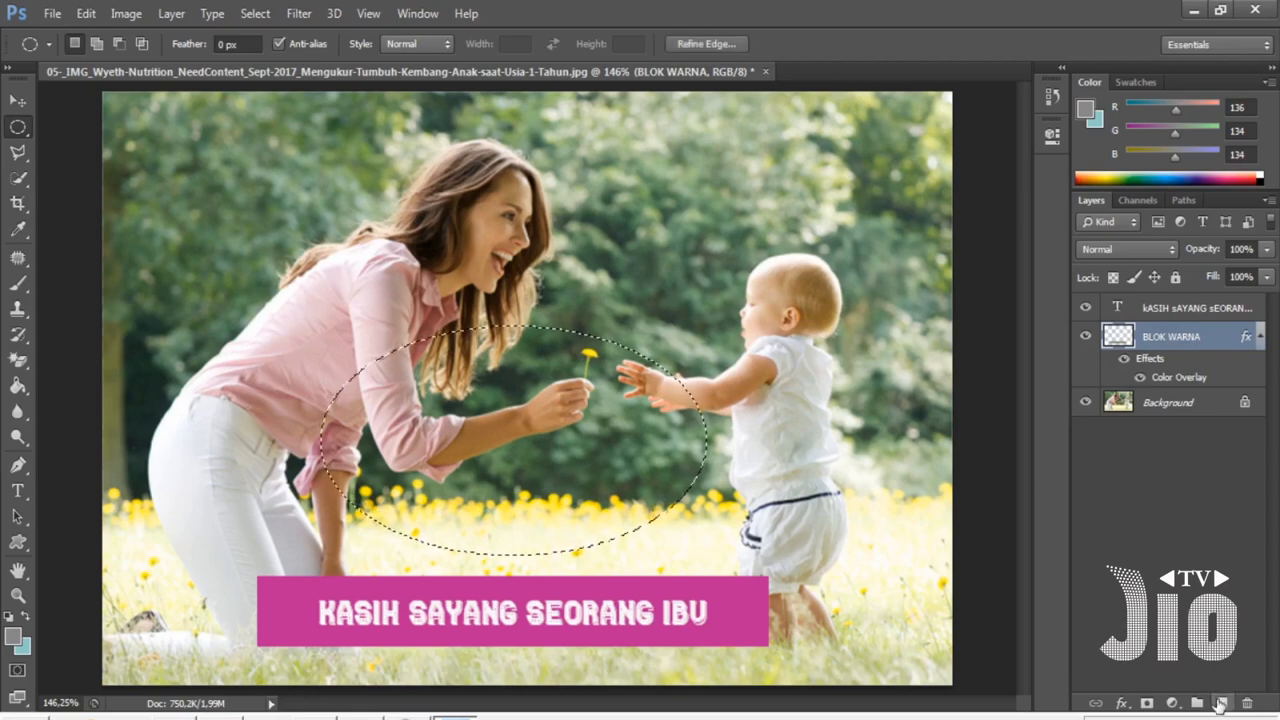
key(ctrl+shift+alt+n)
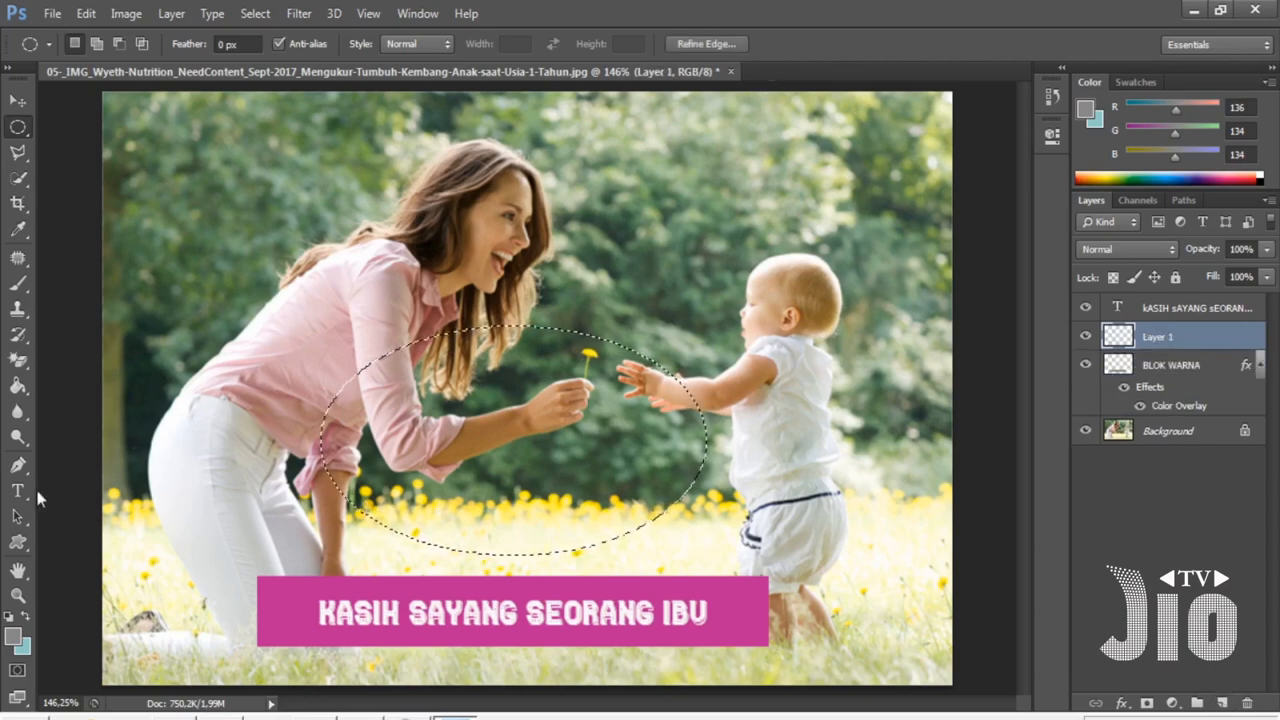
- Fill the elliptical selection on the new layer with red d70a0c and deselect it
click(13, 636)
text(d70a0c)
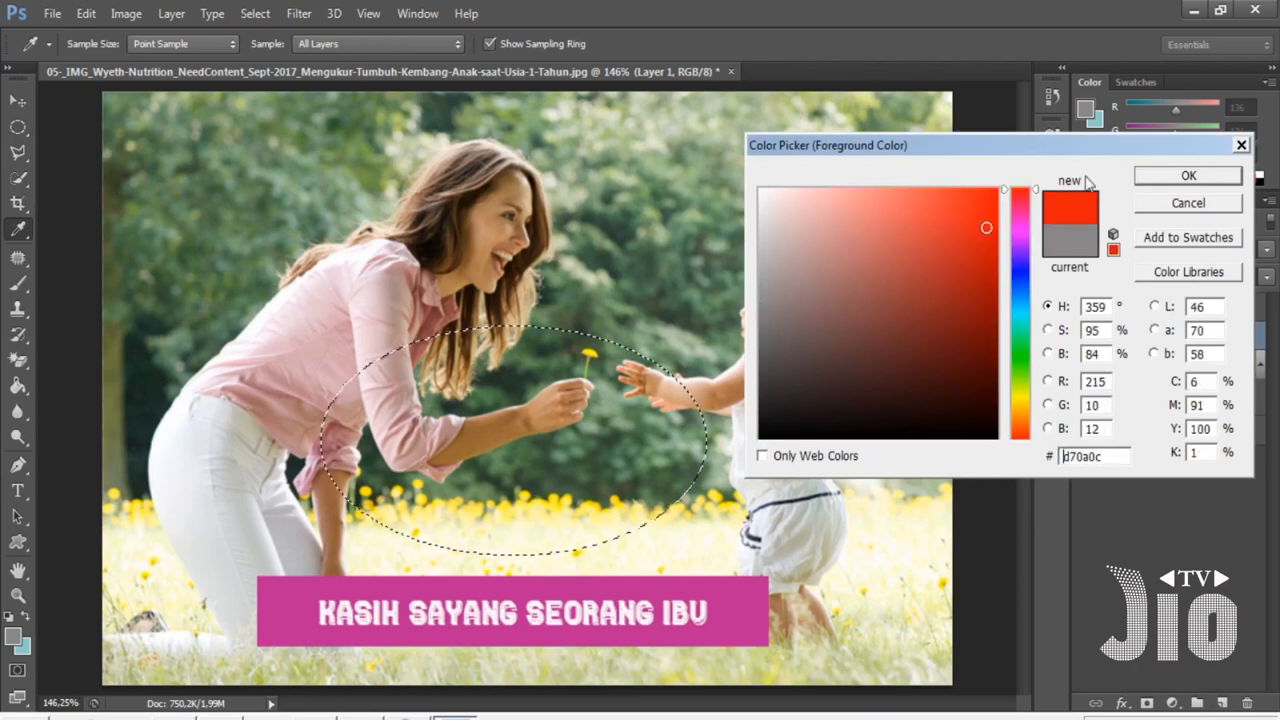
click(1145, 176)
drag(17, 383, 95, 400)
click(480, 458)
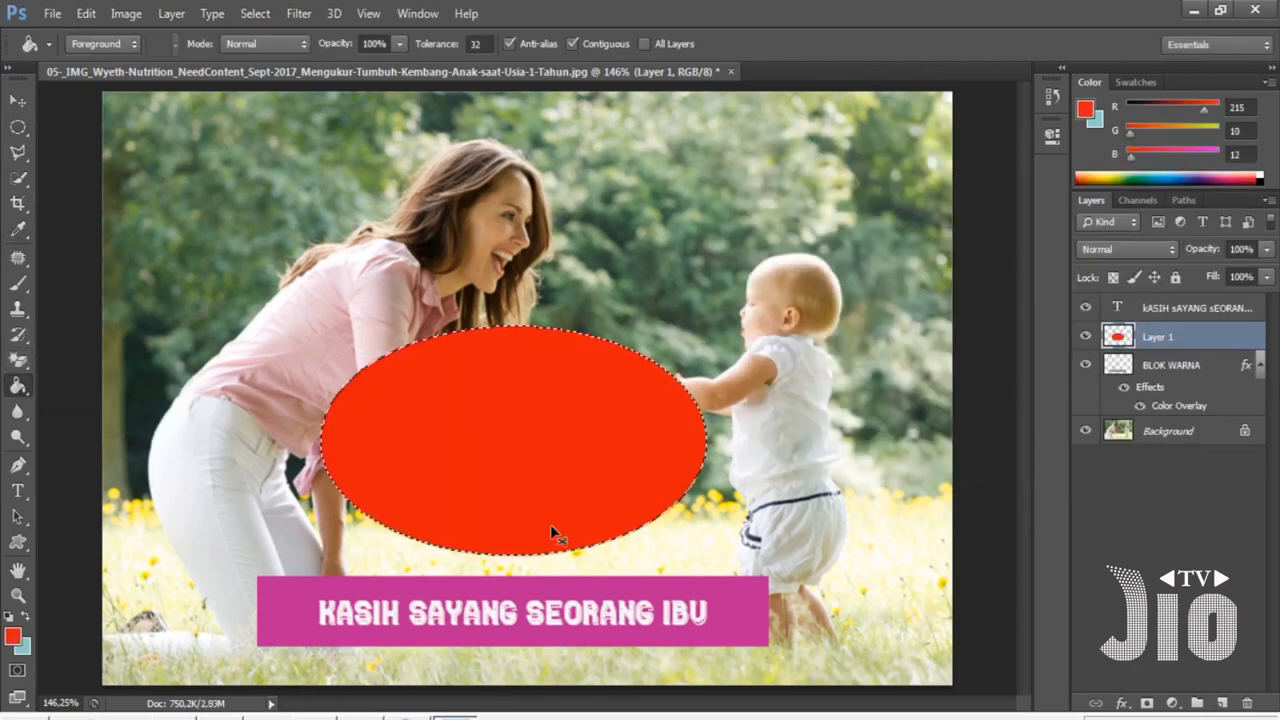
key(ctrl+d)
- Move the red ellipse slightly to the right
click(17, 101)
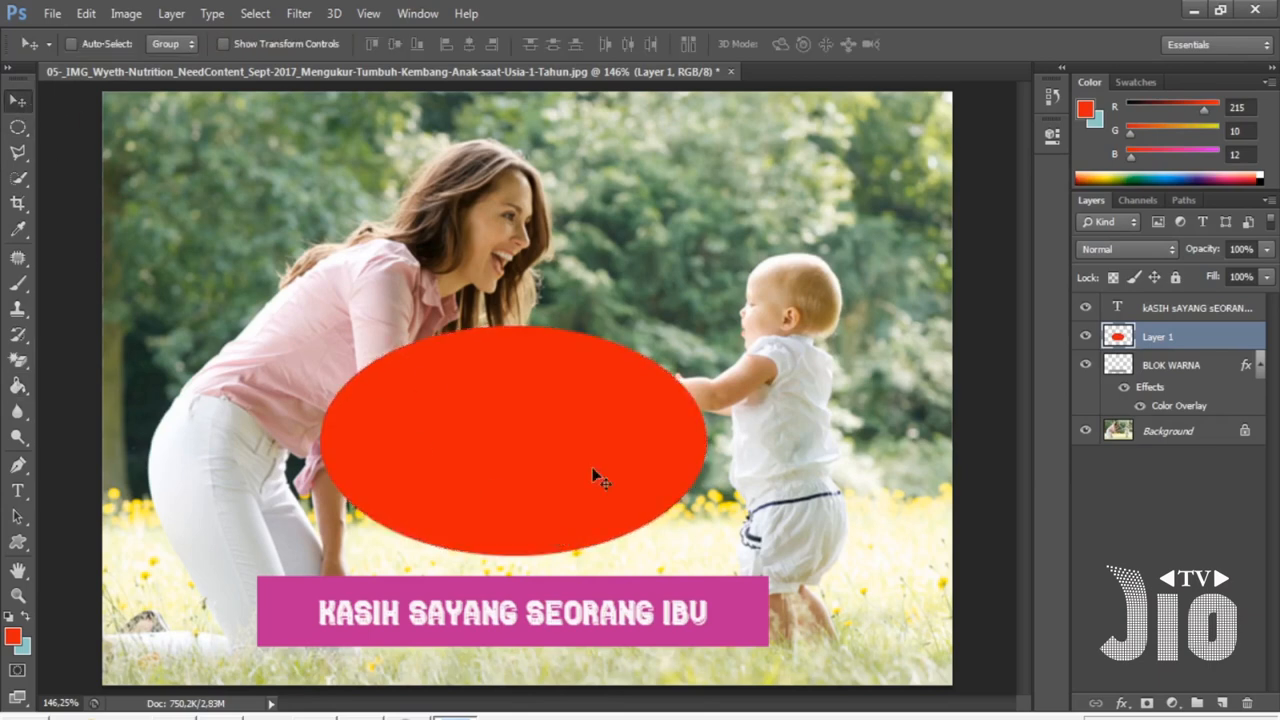
drag(592, 467, 664, 282)
drag(520, 432, 578, 476)
click(17, 130)
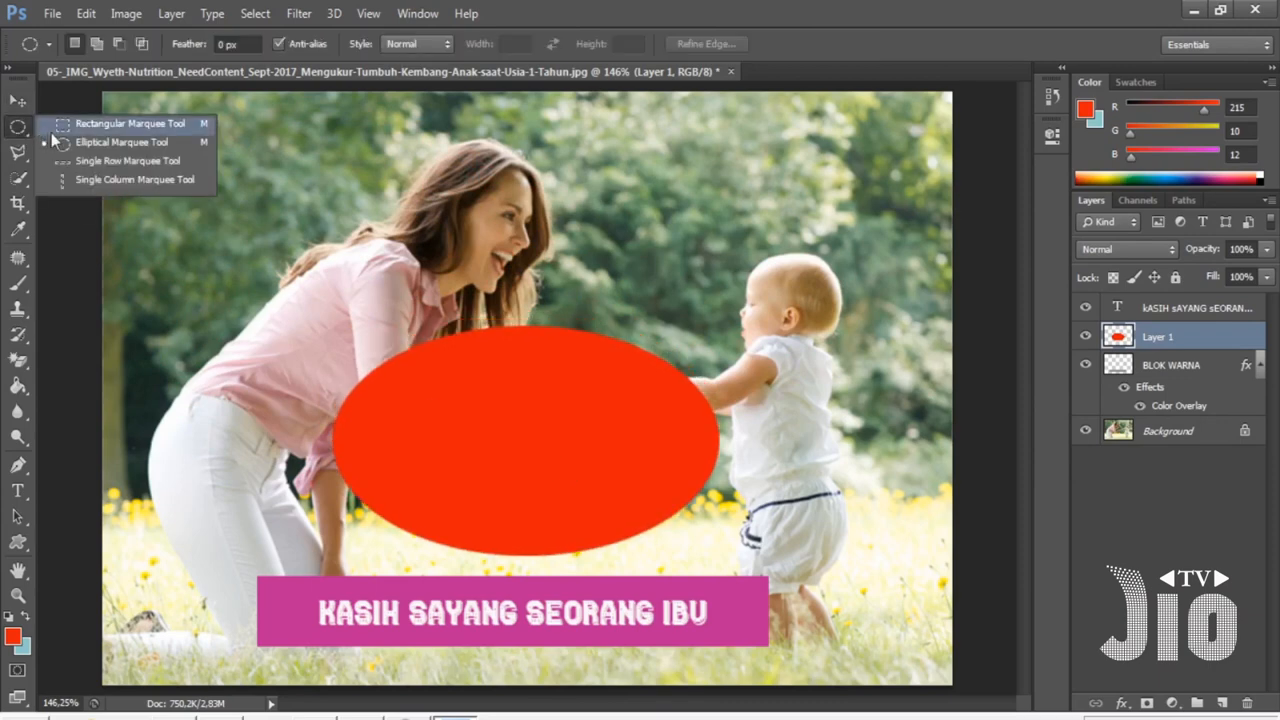
click(166, 145)
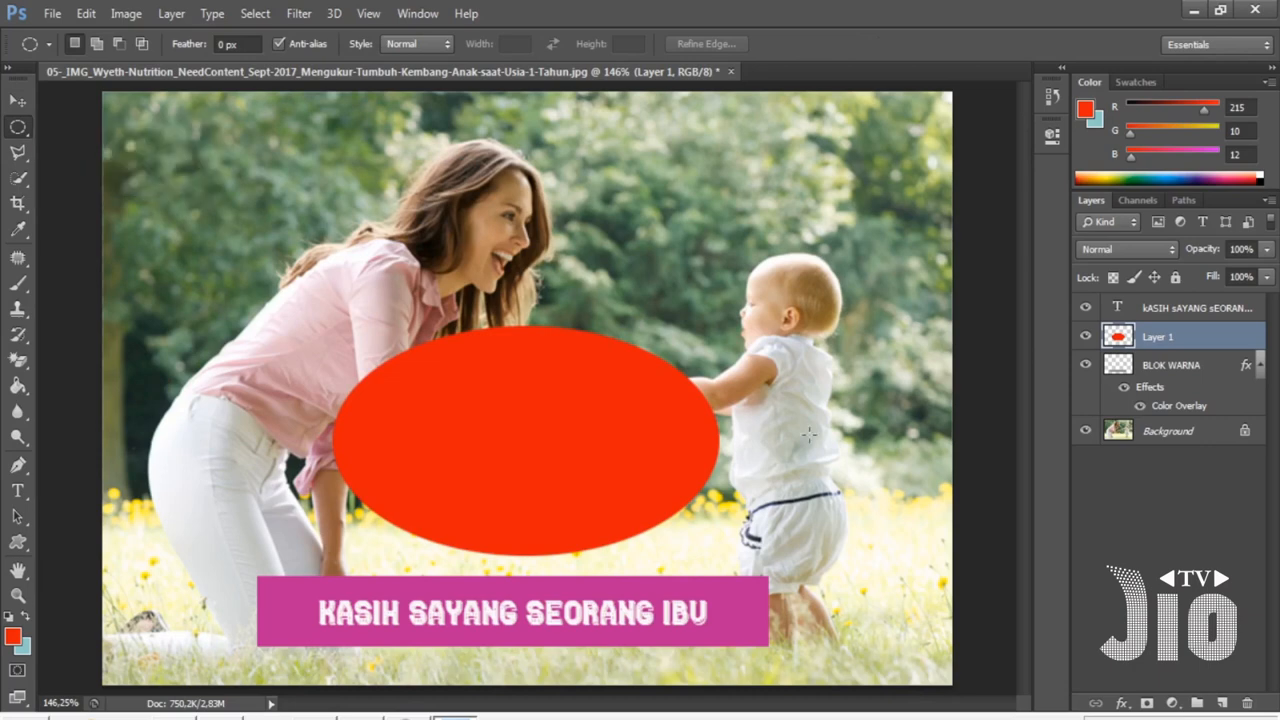
- Move the KASIH SAYANG SEORANG IBU caption into the red ellipse and scale it down to about 78%
click(1176, 312)
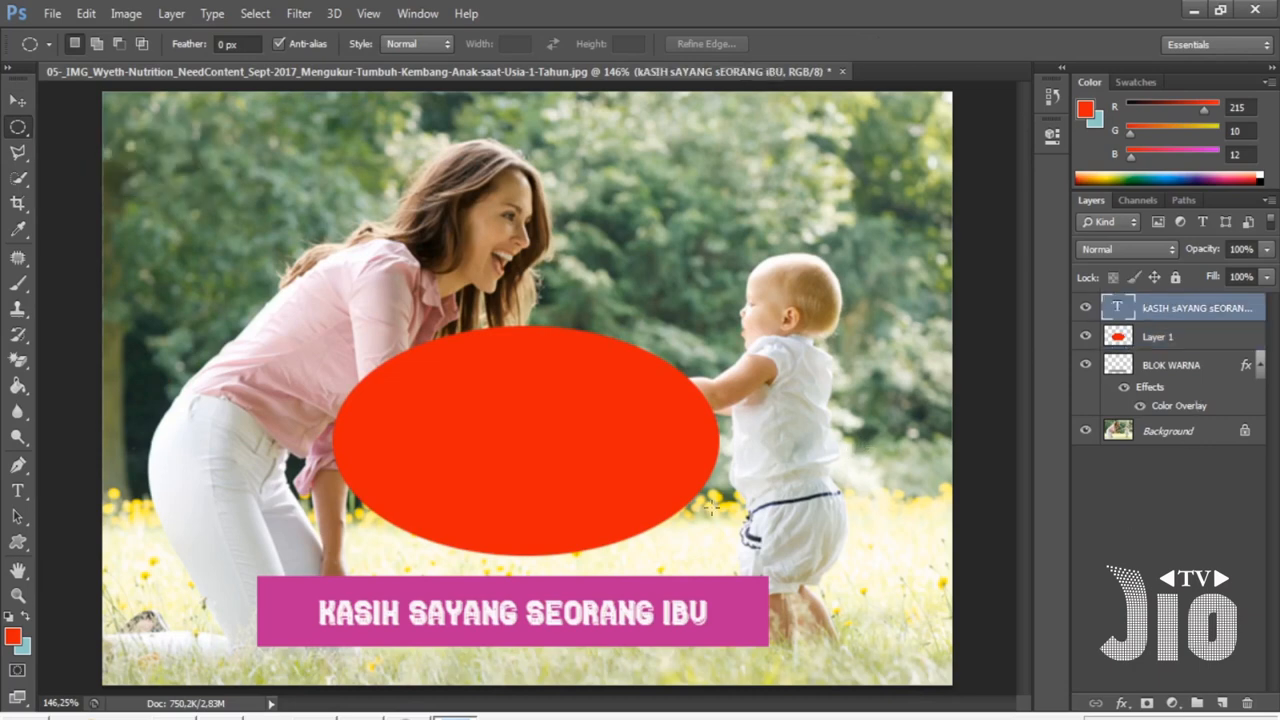
key(v)
drag(547, 619, 580, 437)
key(ctrl+t)
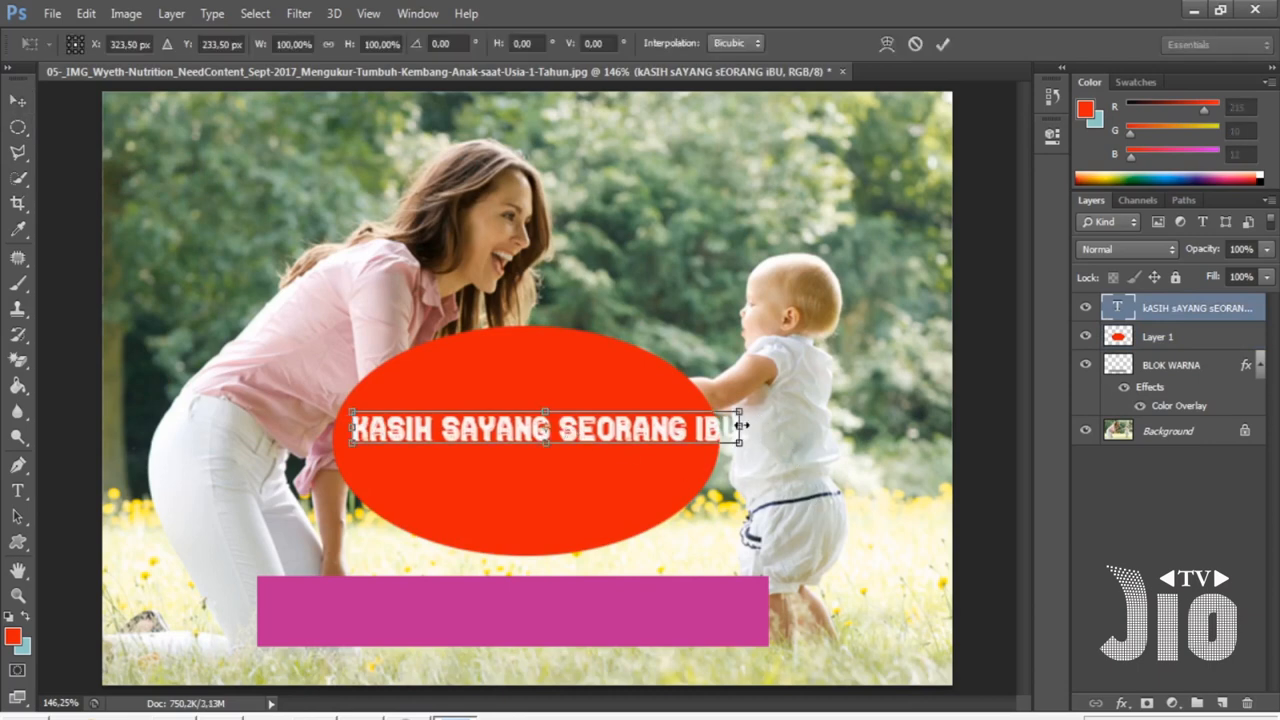
drag(740, 410, 622, 435)
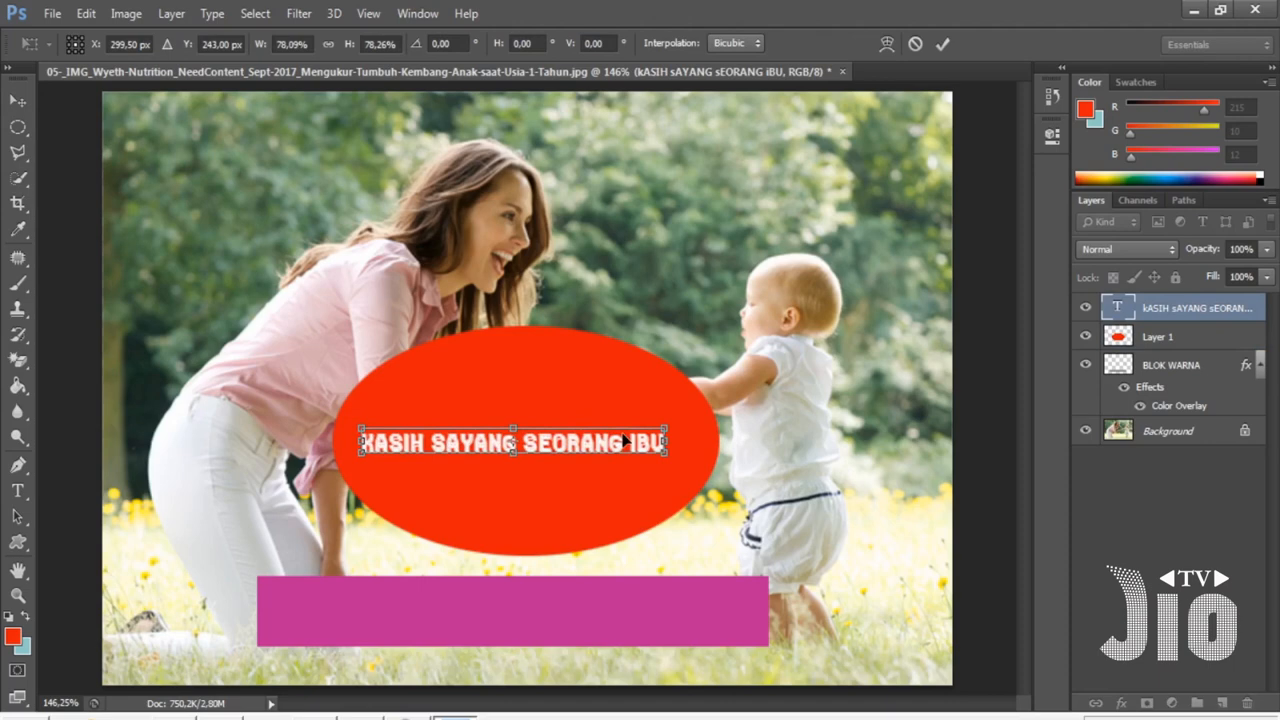
key(Return)
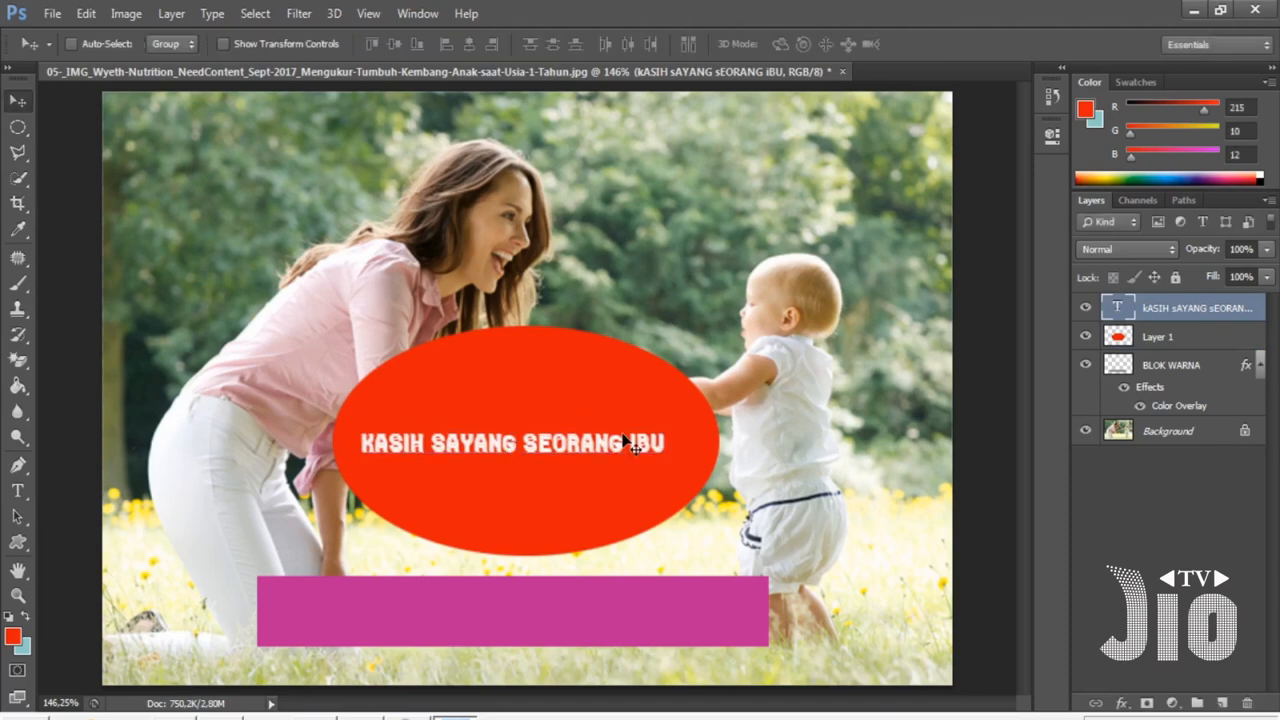
- Close the mother-and-baby document without saving changes
click(18, 127)
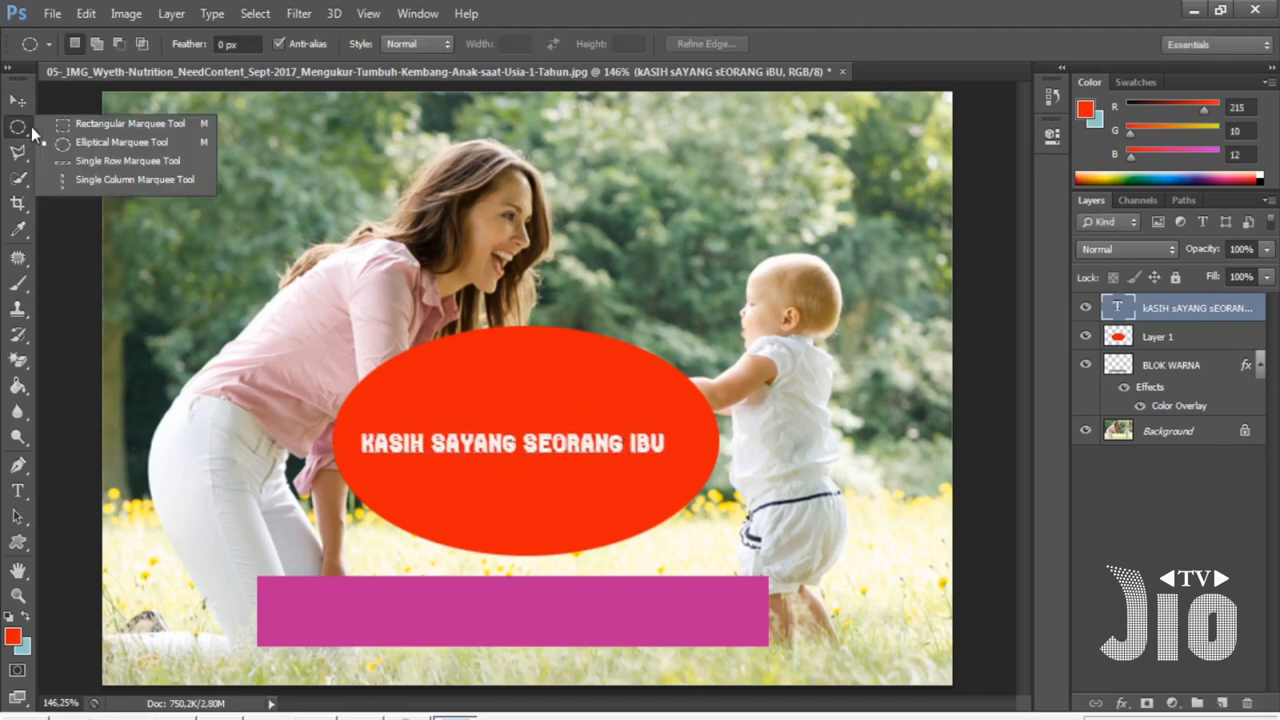
click(116, 125)
click(842, 72)
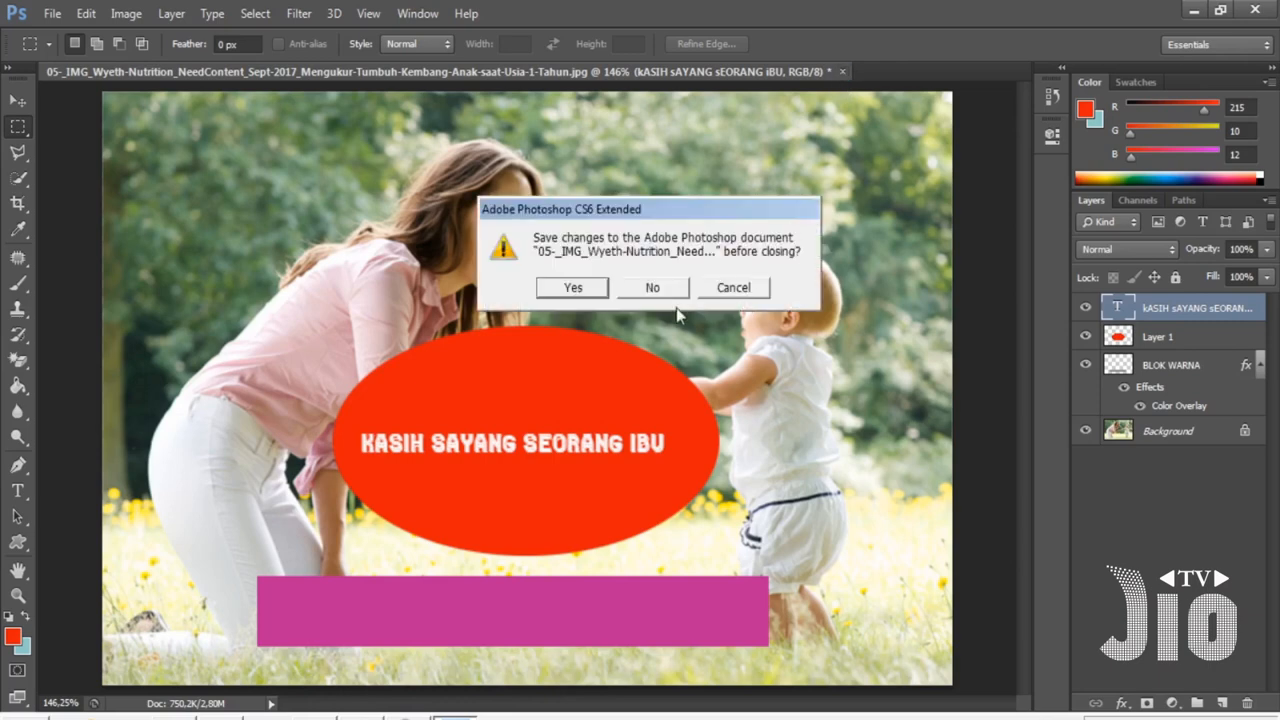
click(660, 288)
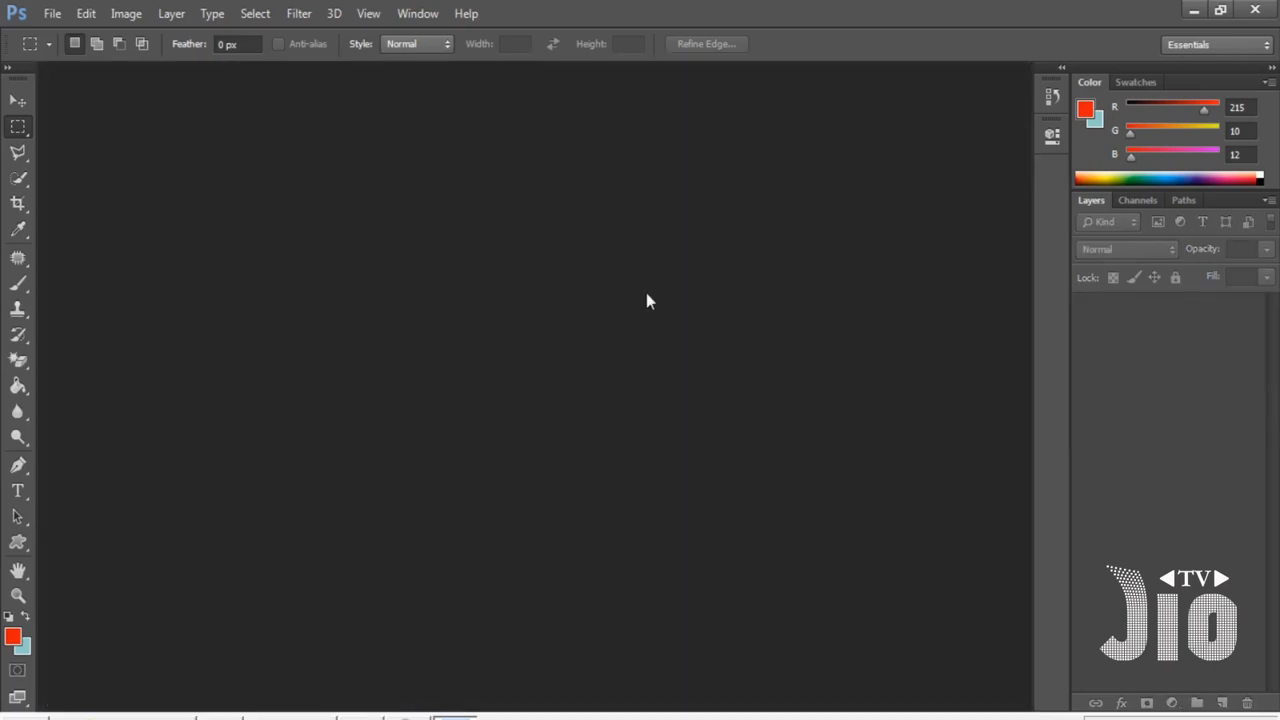
click(55, 20)
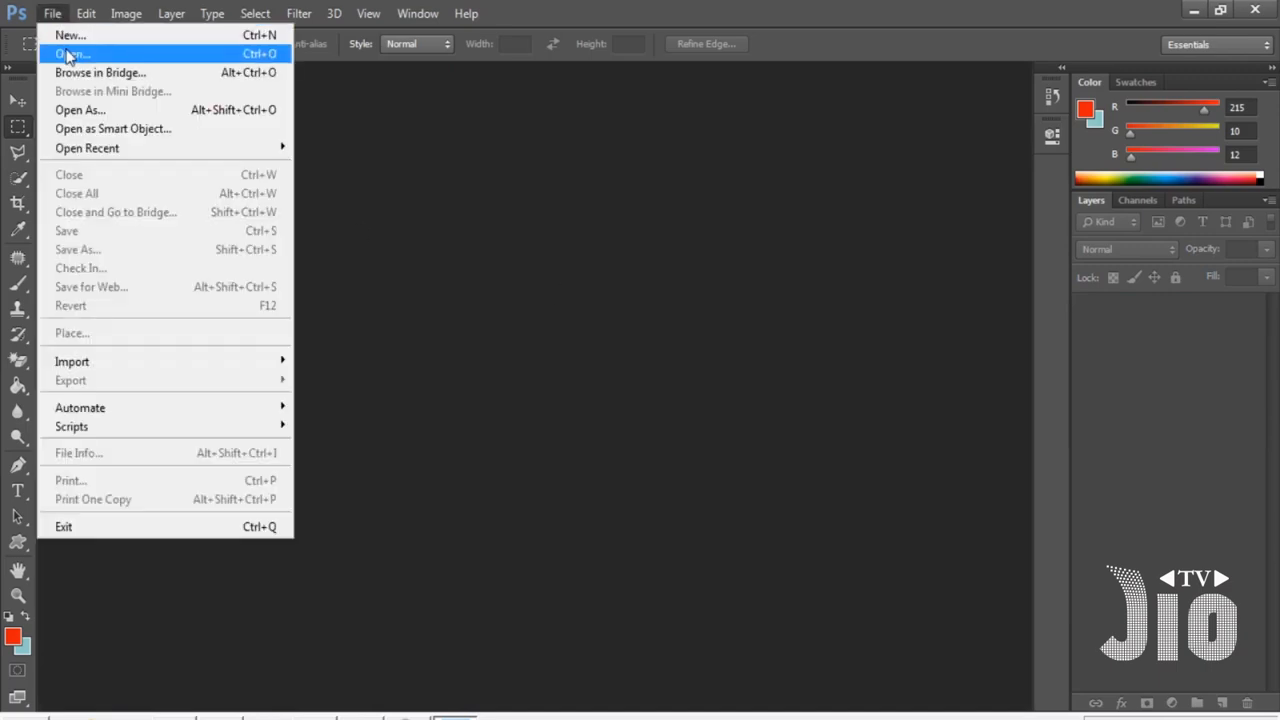
click(57, 48)
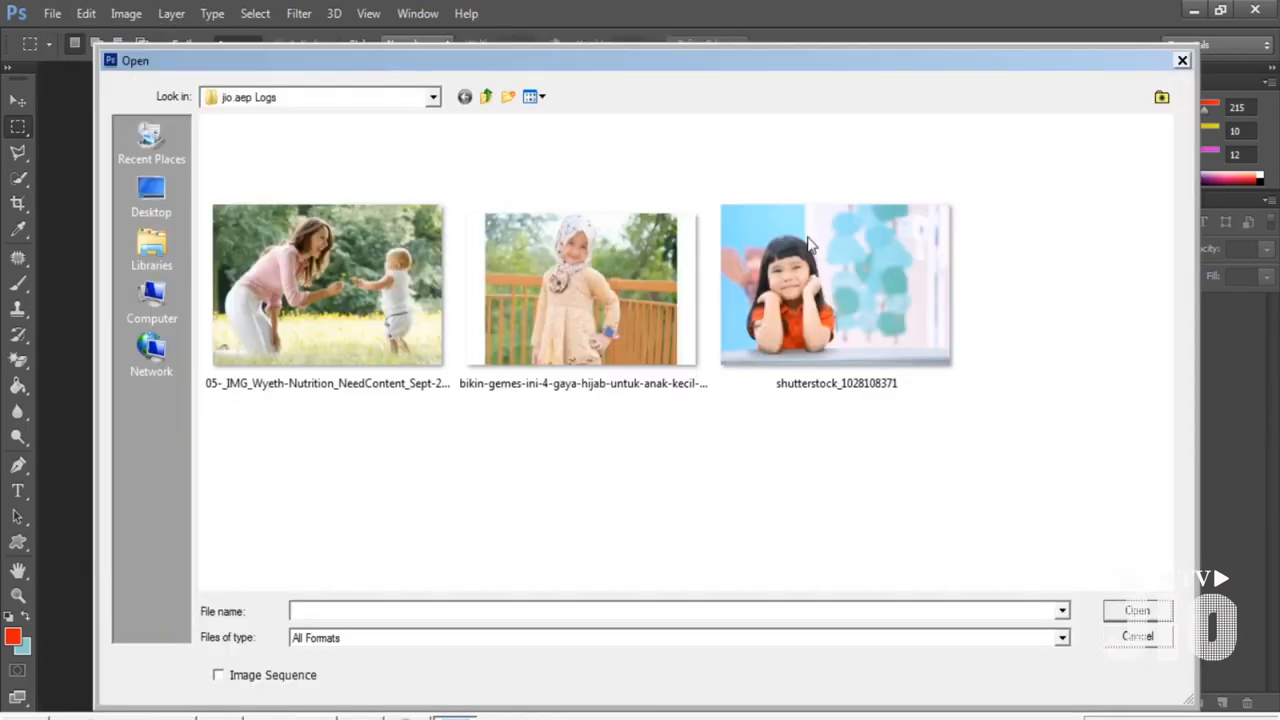
double_click(778, 305)
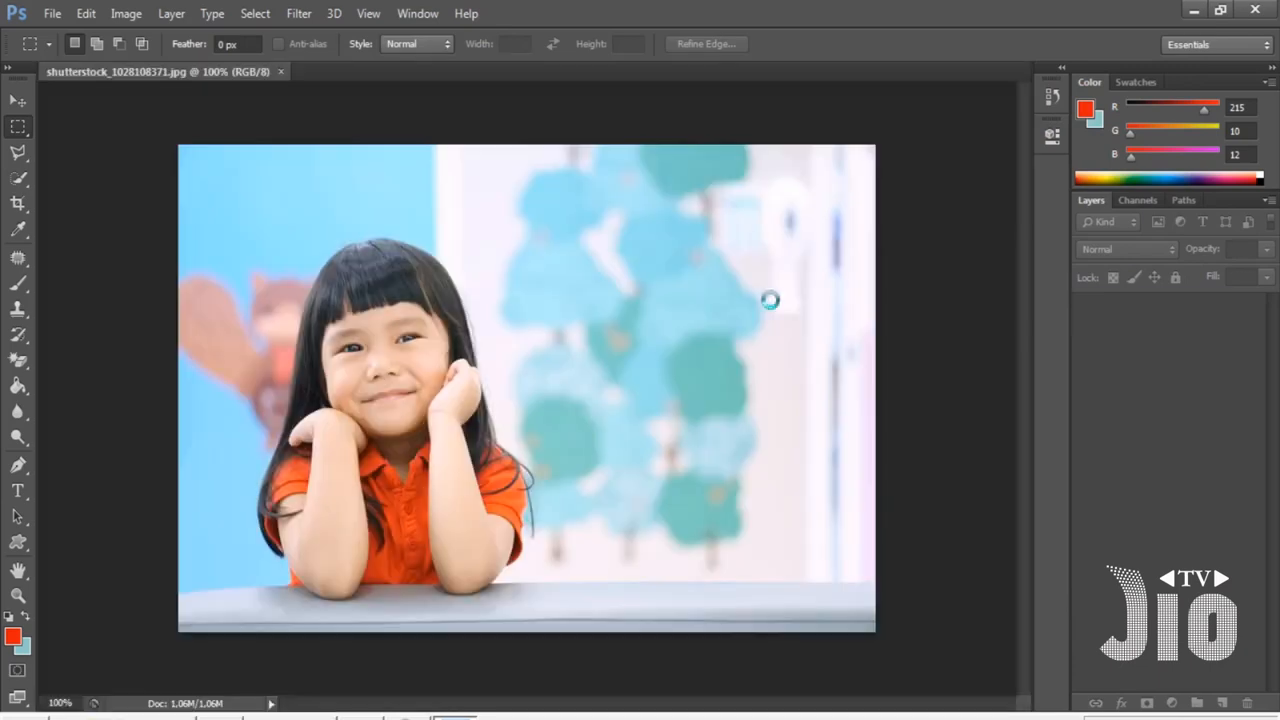
click(368, 13)
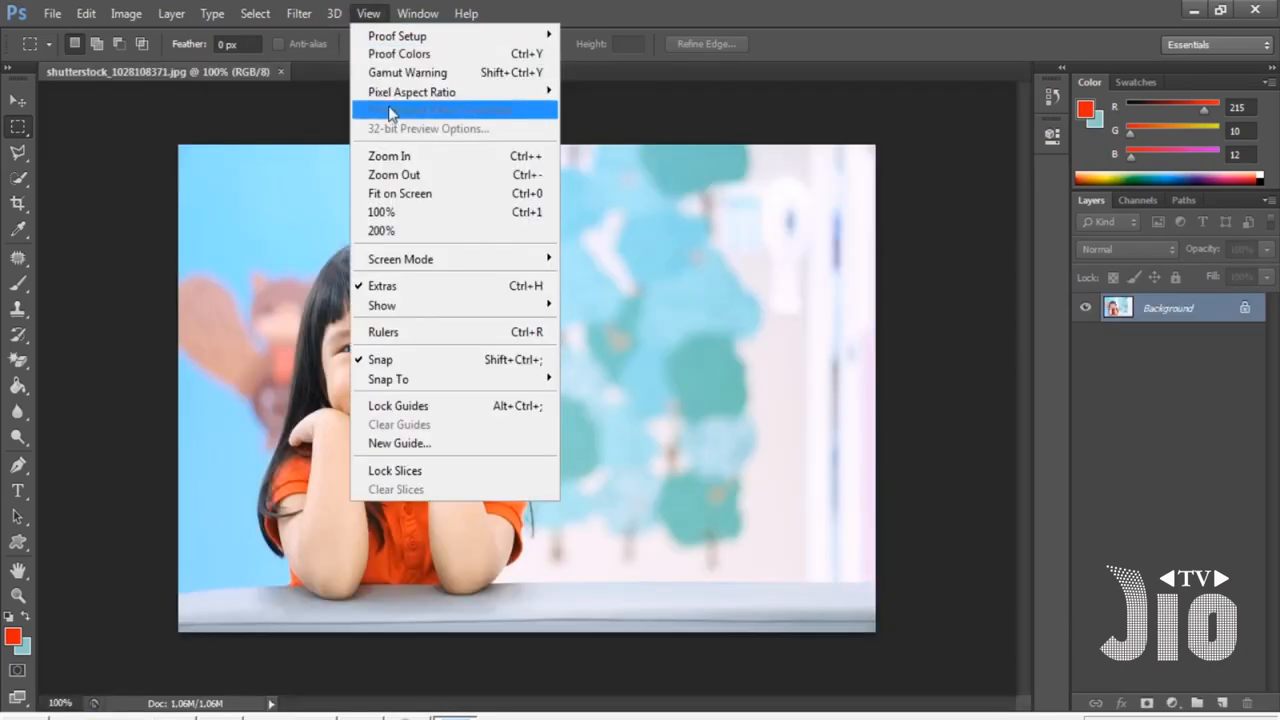
click(414, 196)
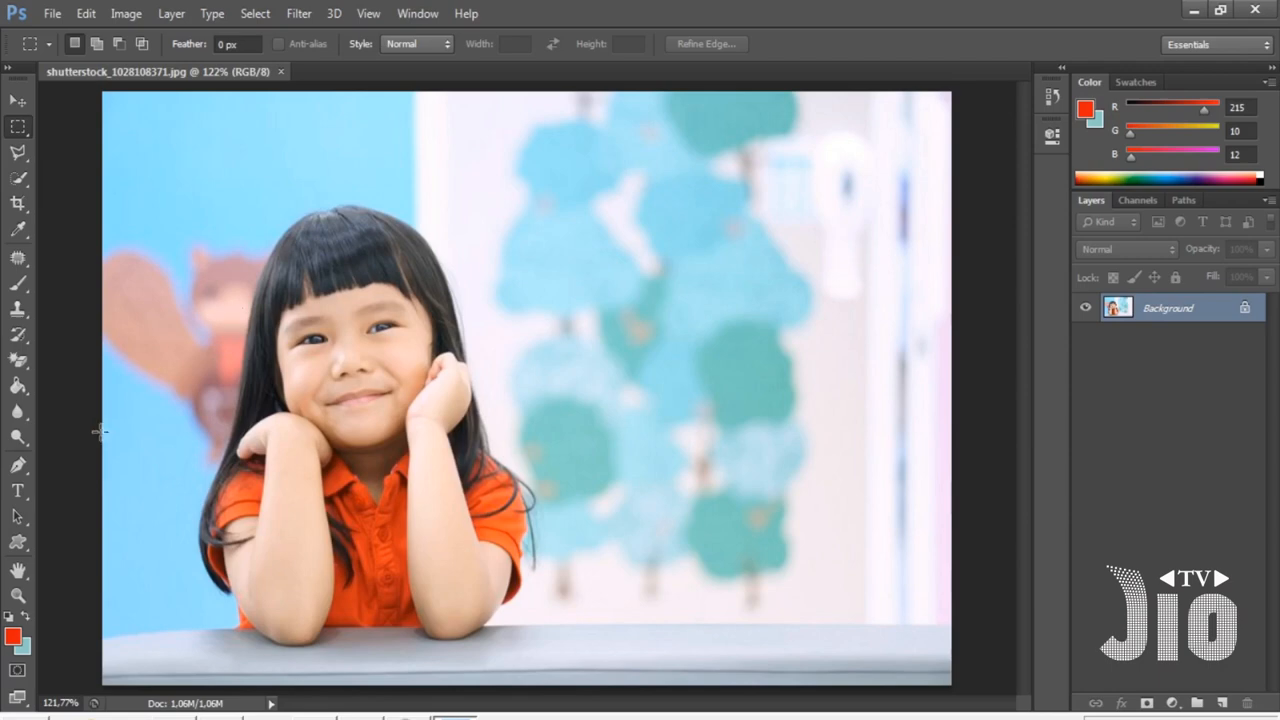
- Draw a red five-sided polygon about 234 x 224 px beside the girl's head
click(19, 550)
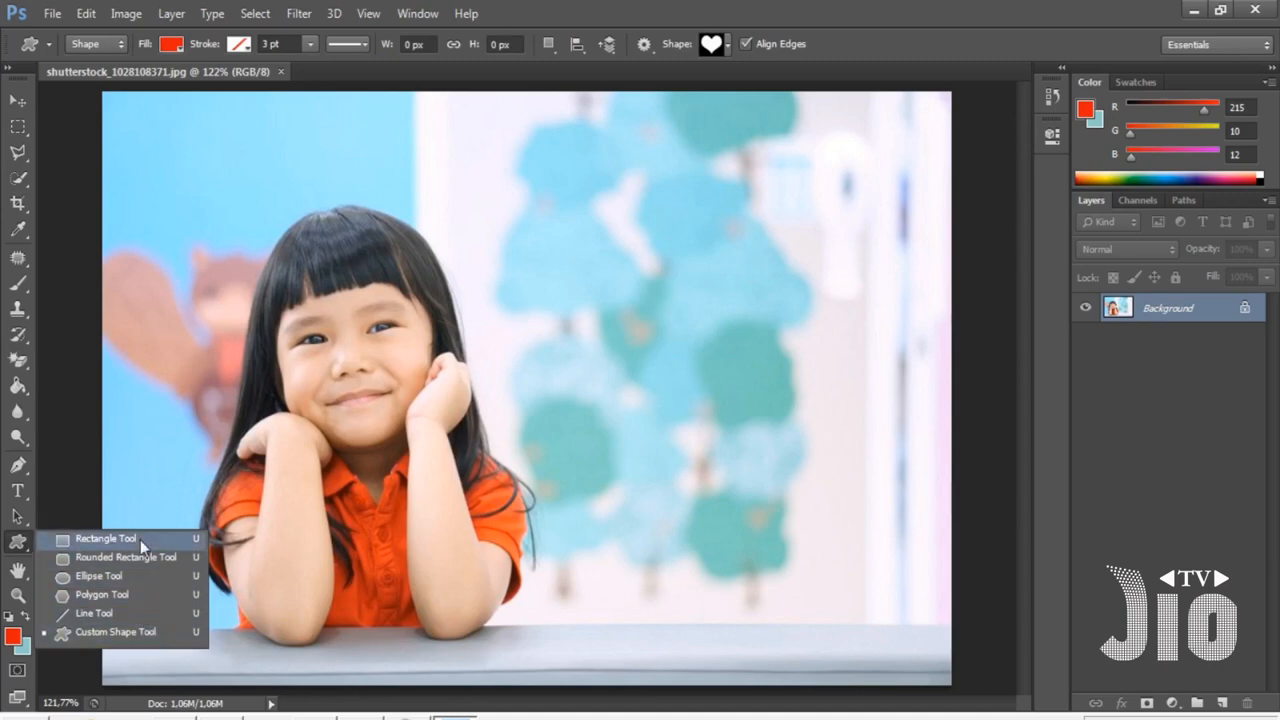
click(135, 600)
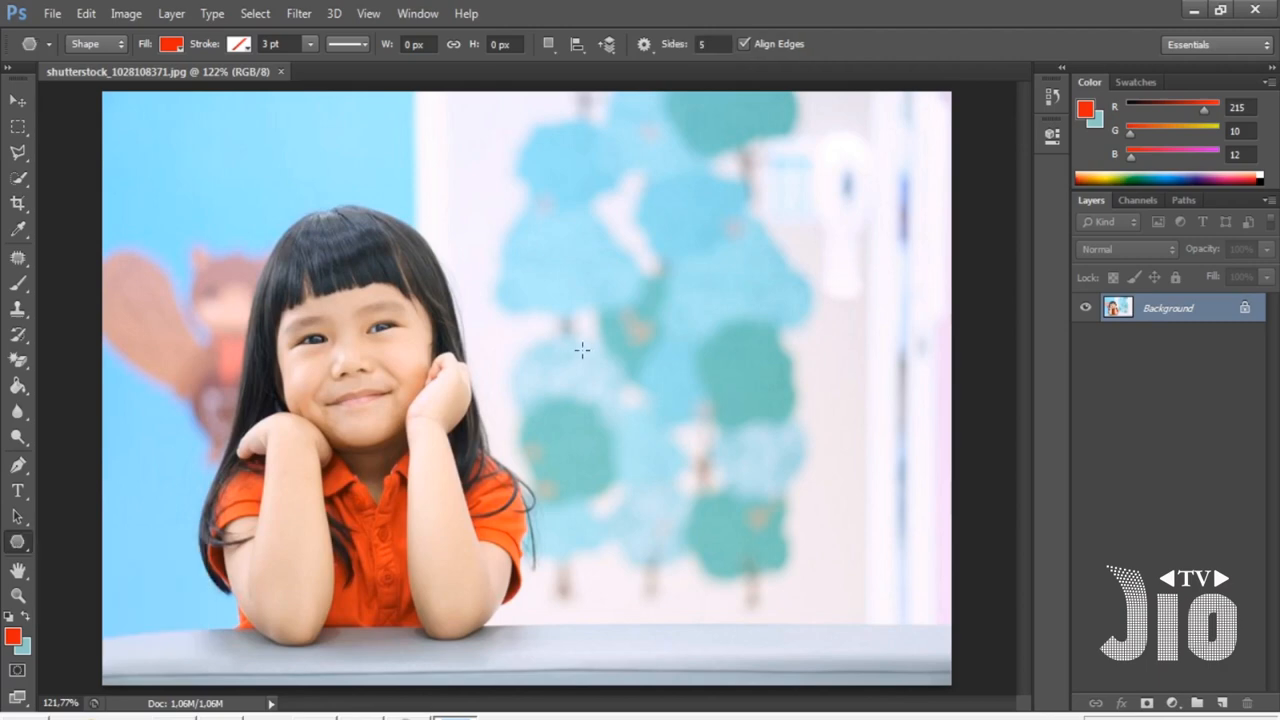
drag(558, 262, 643, 380)
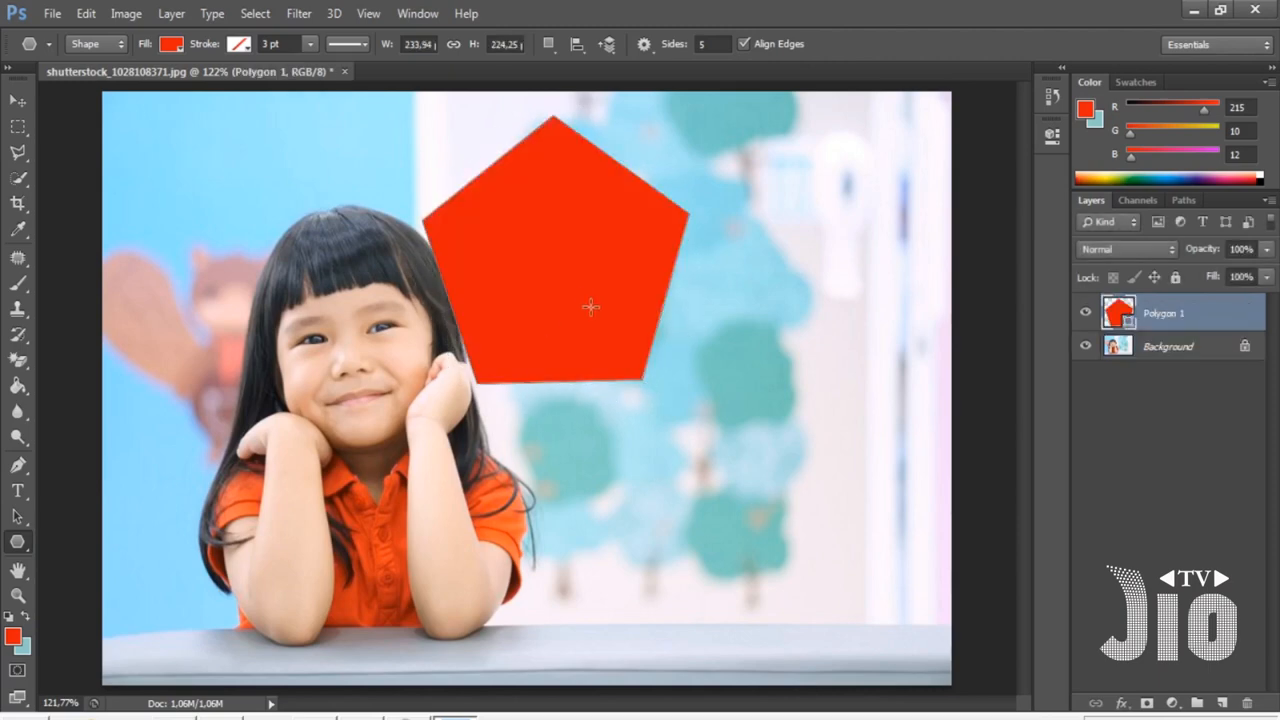
- Set the foreground colour to black 040000
click(13, 636)
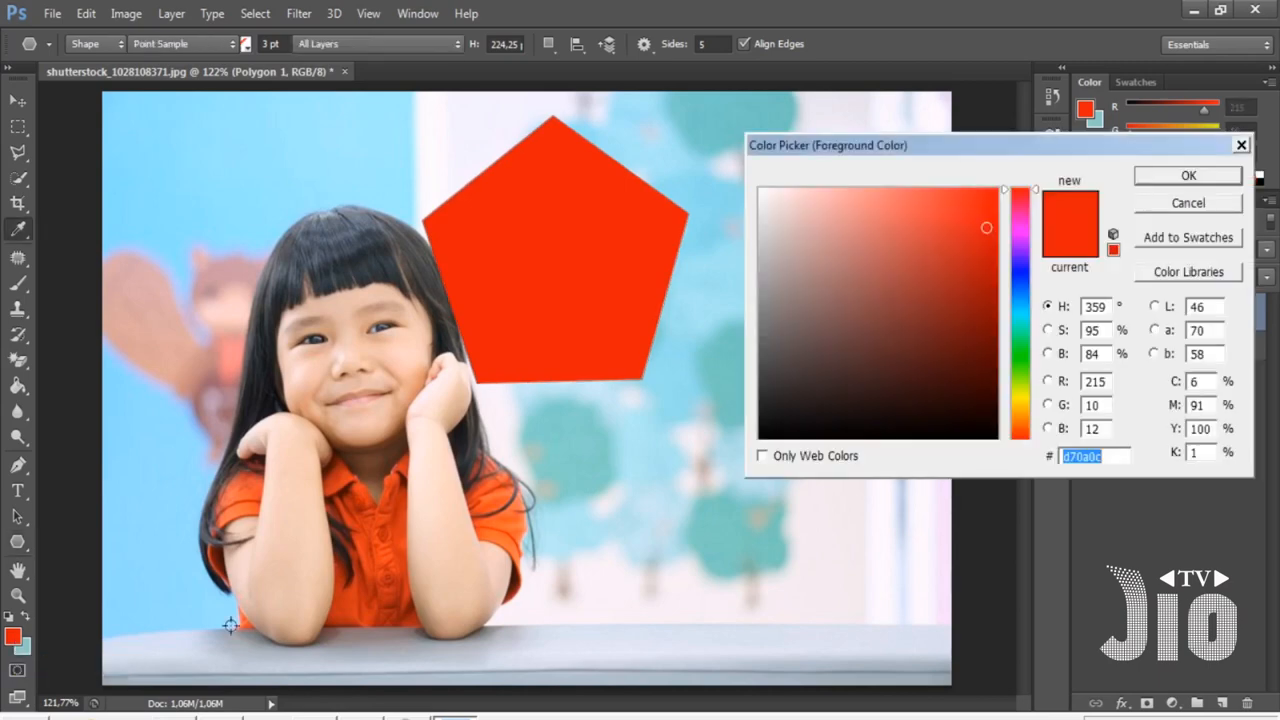
click(990, 435)
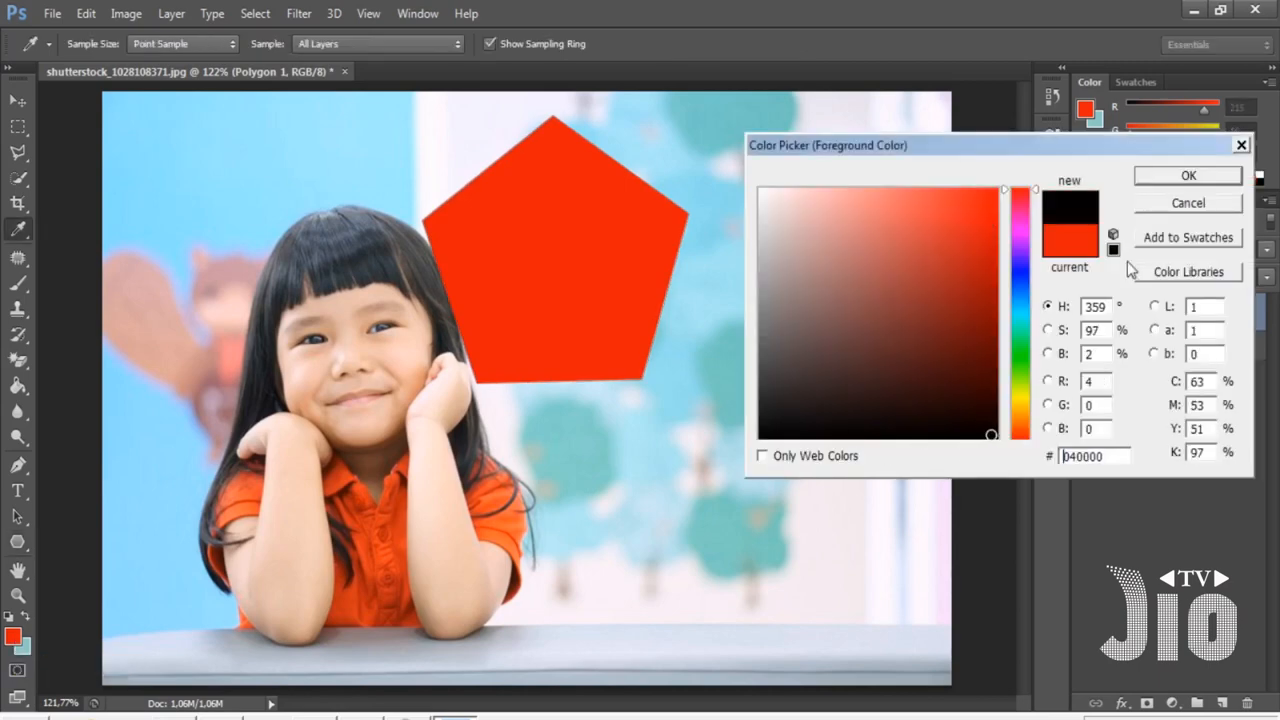
click(1165, 178)
- Draw a second pentagon below the first and undo it
drag(612, 451, 721, 540)
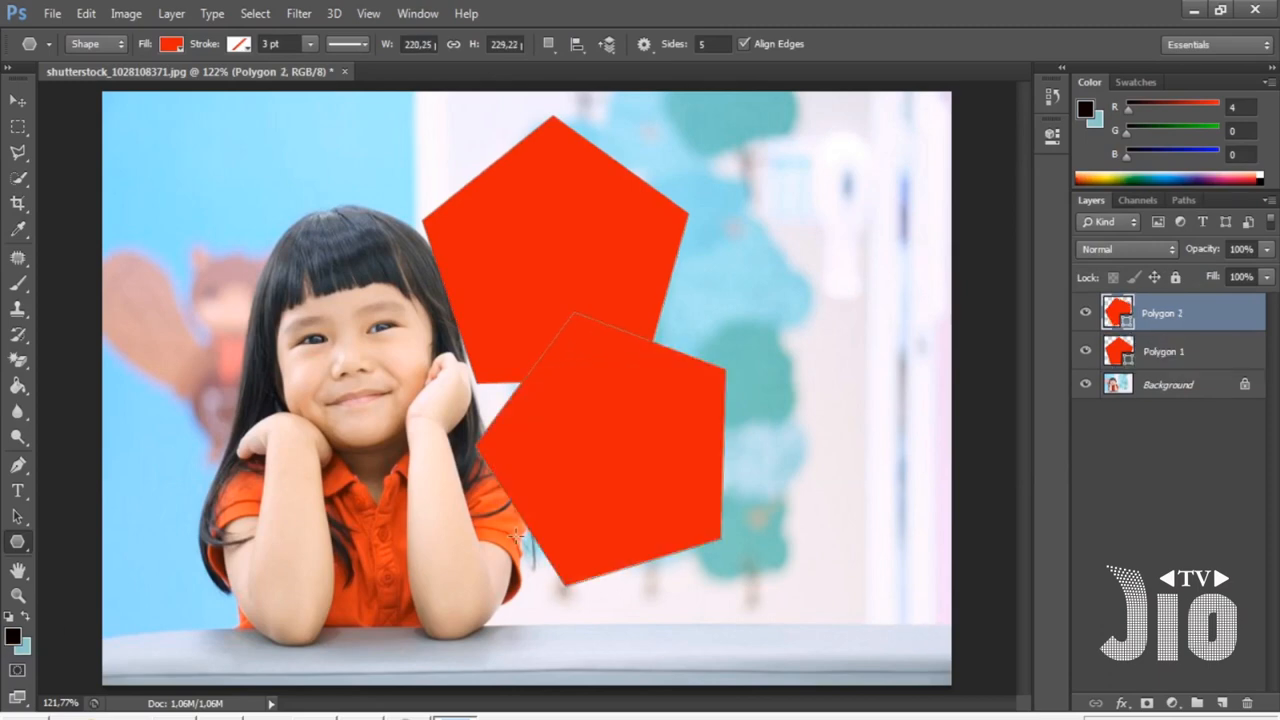
key(ctrl+z)
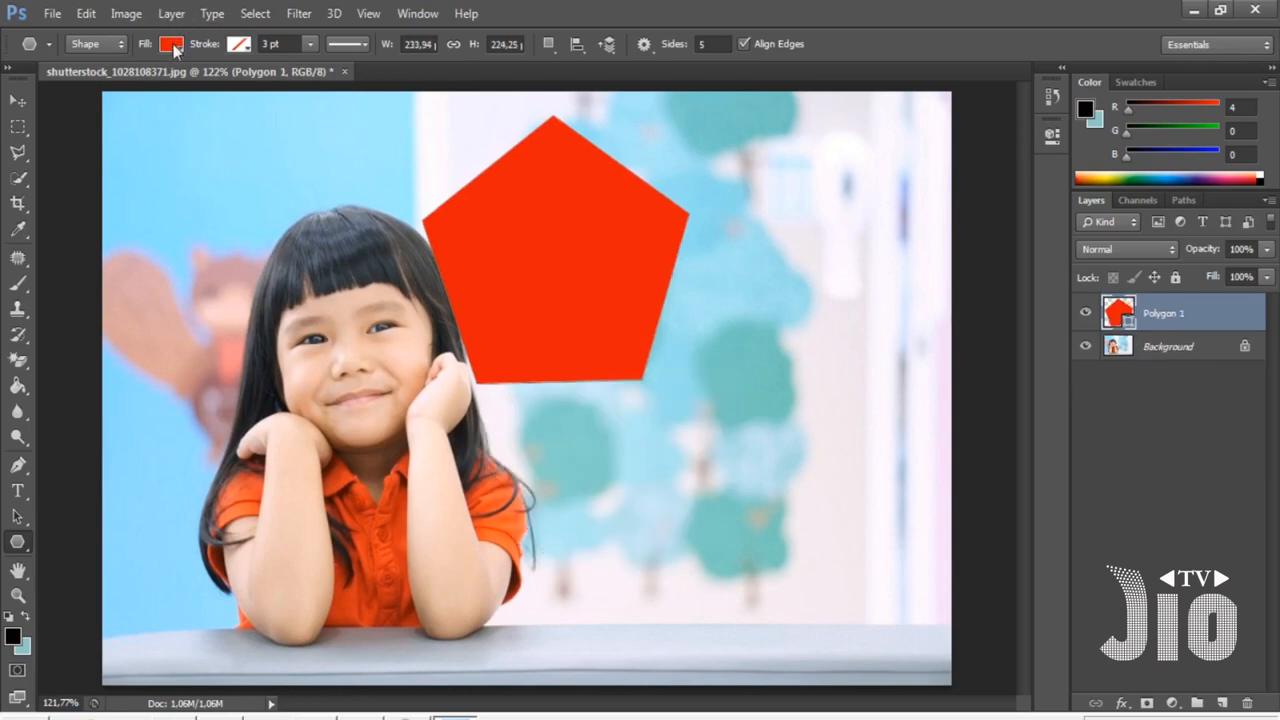
- Change the pentagon's fill colour to black
click(172, 44)
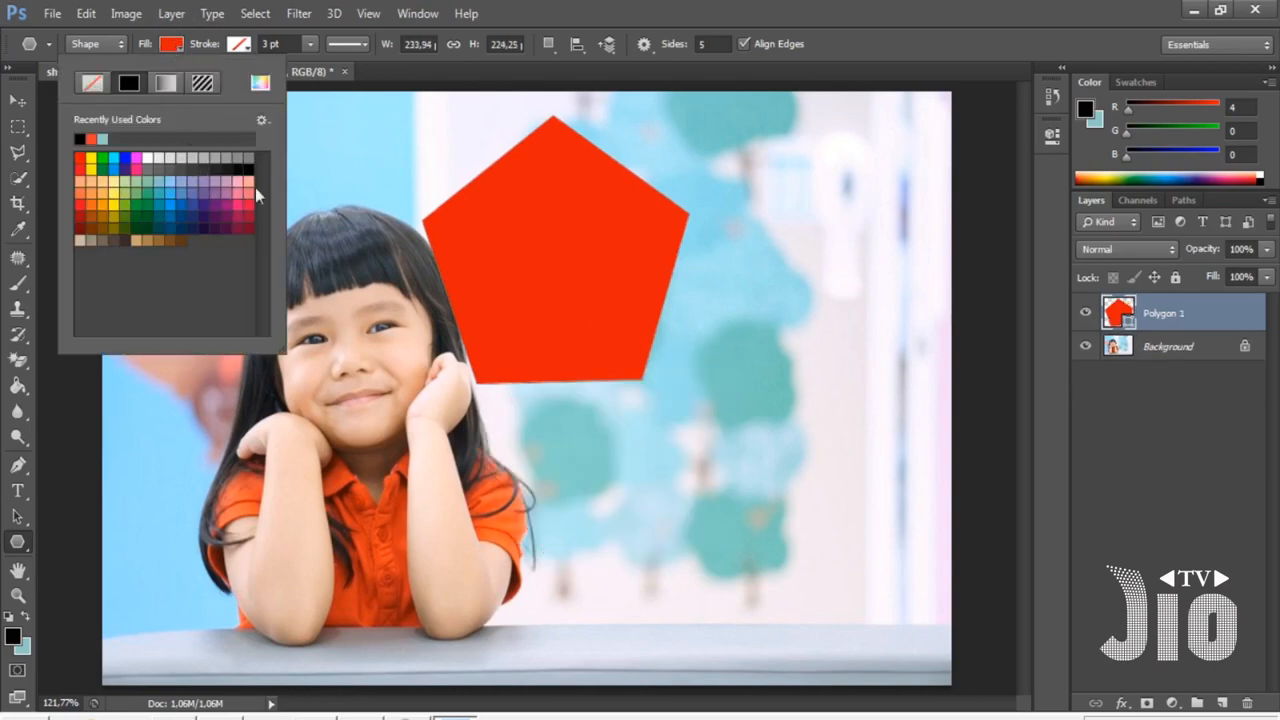
click(79, 137)
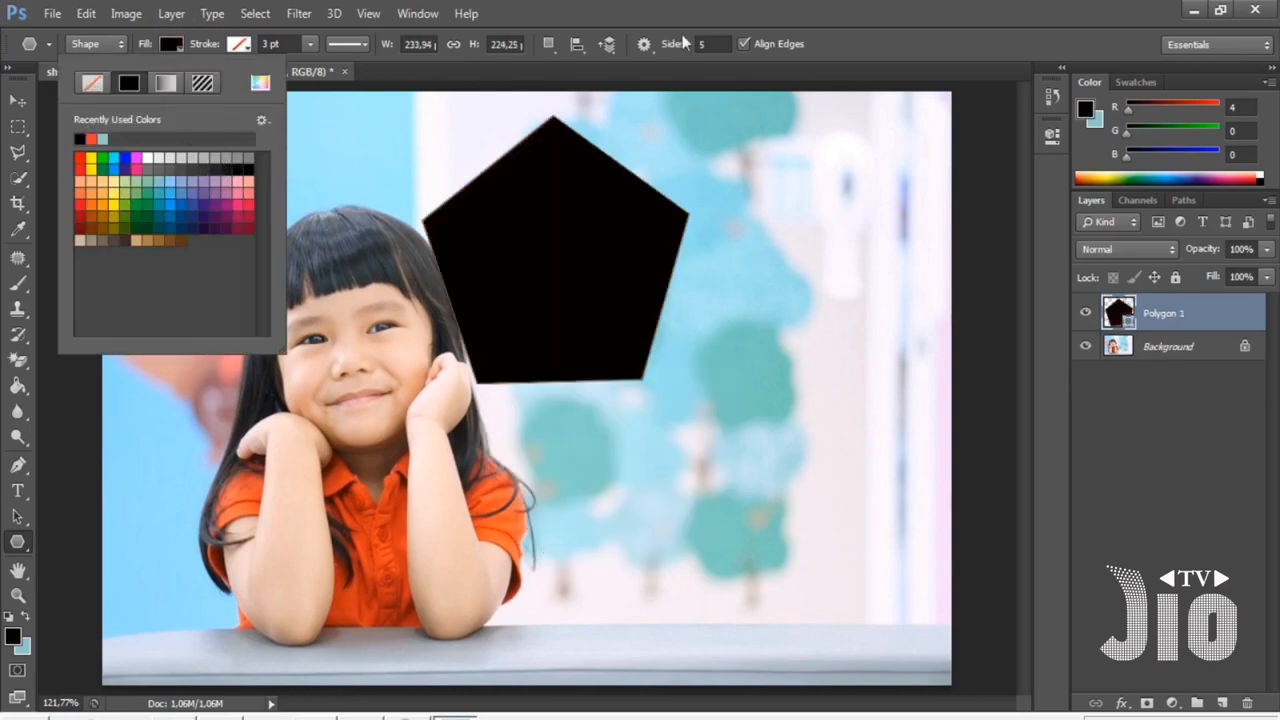
click(757, 14)
- Move the black pentagon to the right of the girl and rotate it slightly
click(18, 101)
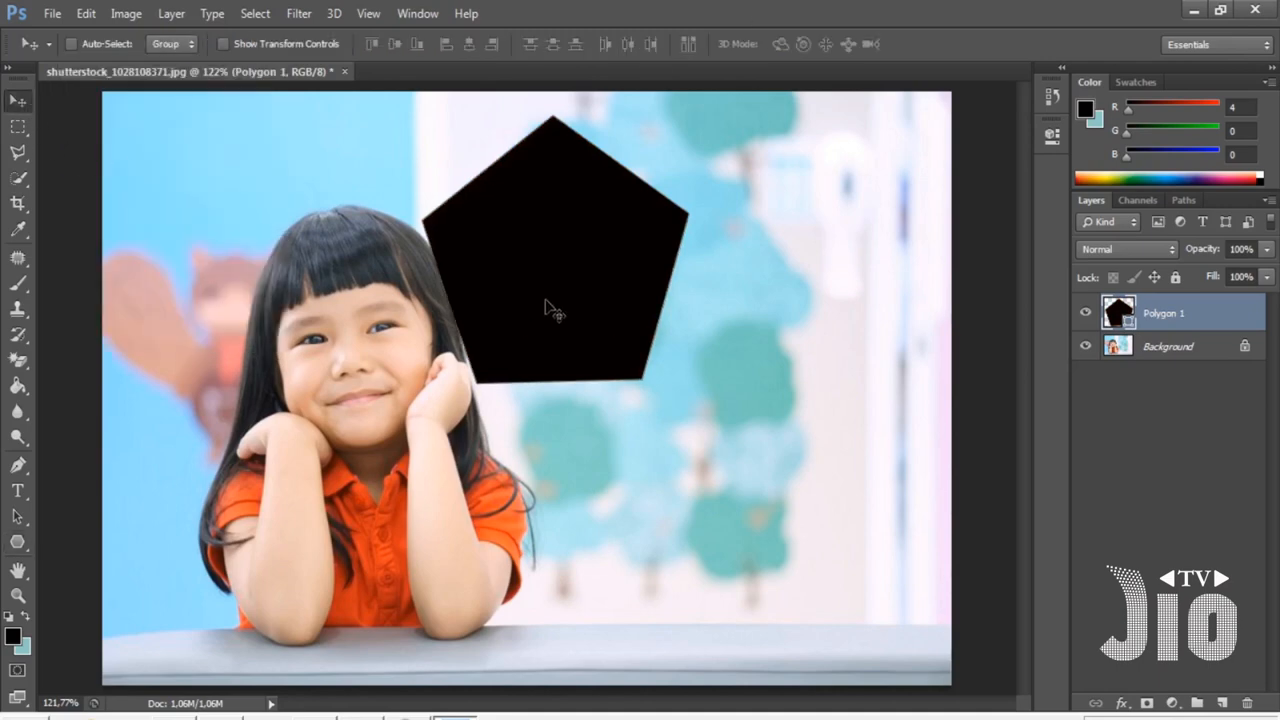
drag(545, 305, 704, 443)
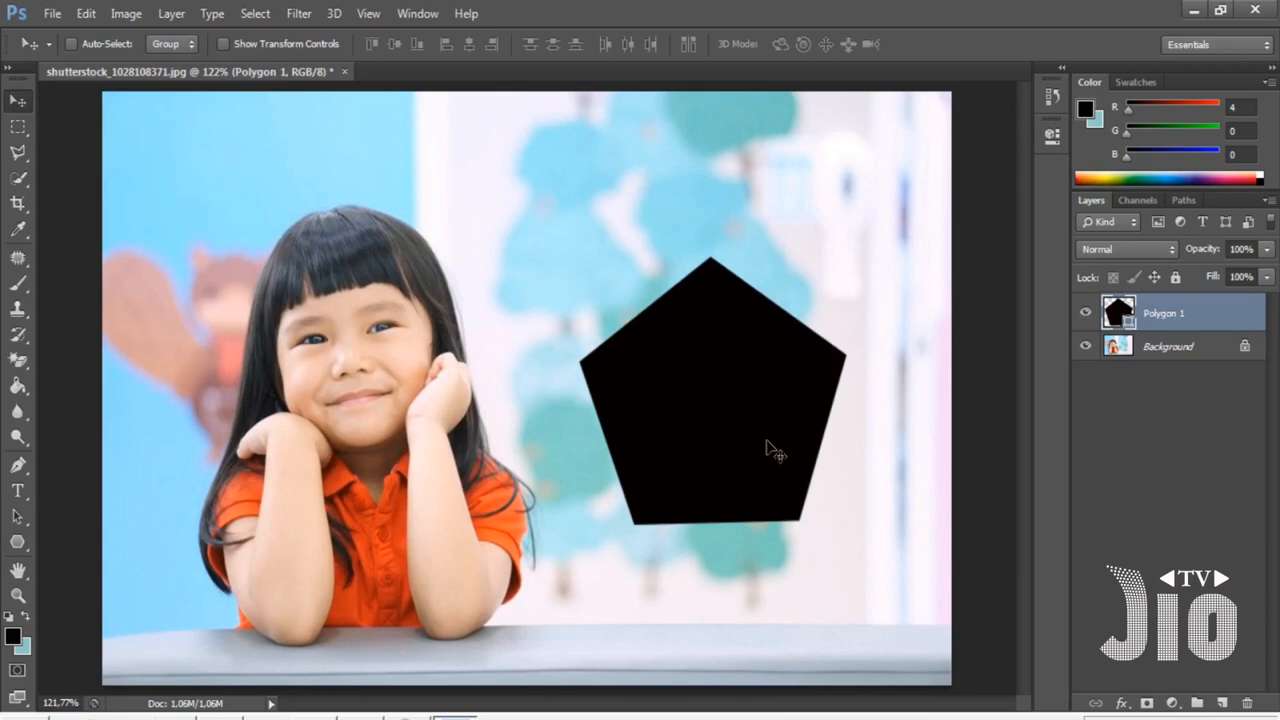
key(ctrl+t)
mouse_move(791, 217)
mouse_down()
mouse_move(640, 249)
mouse_move(804, 232)
mouse_up()
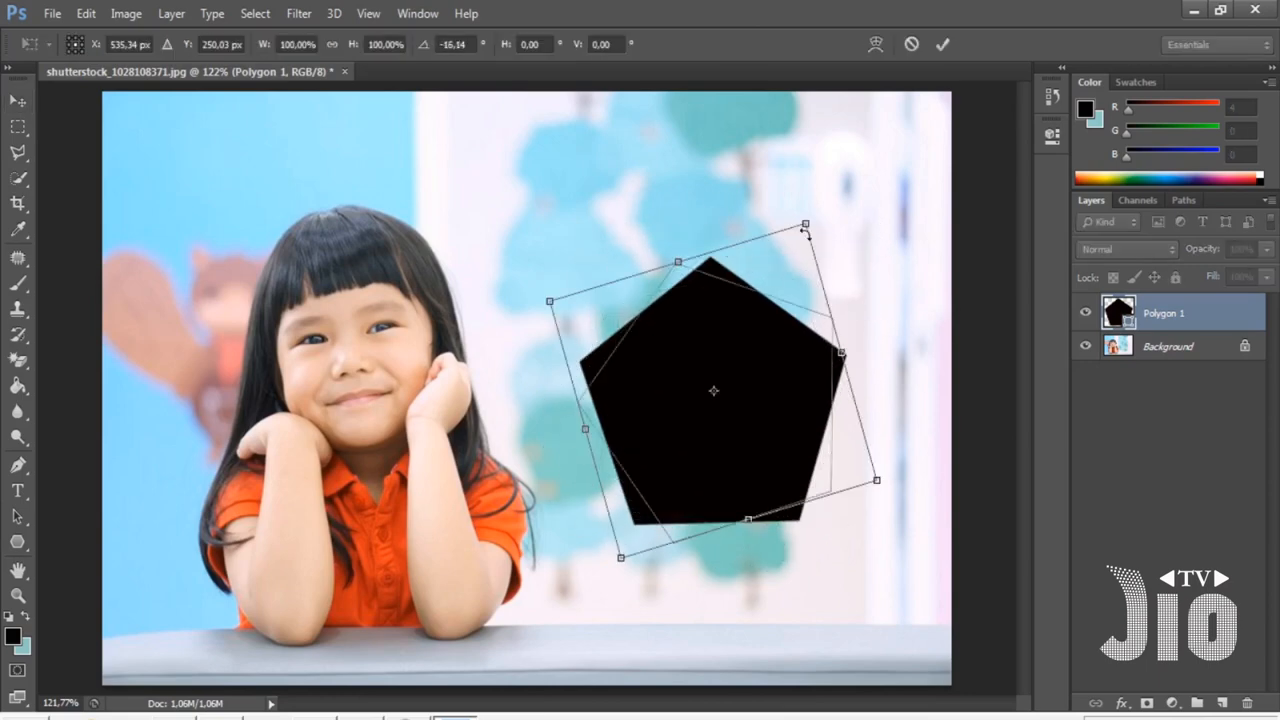
key(Return)
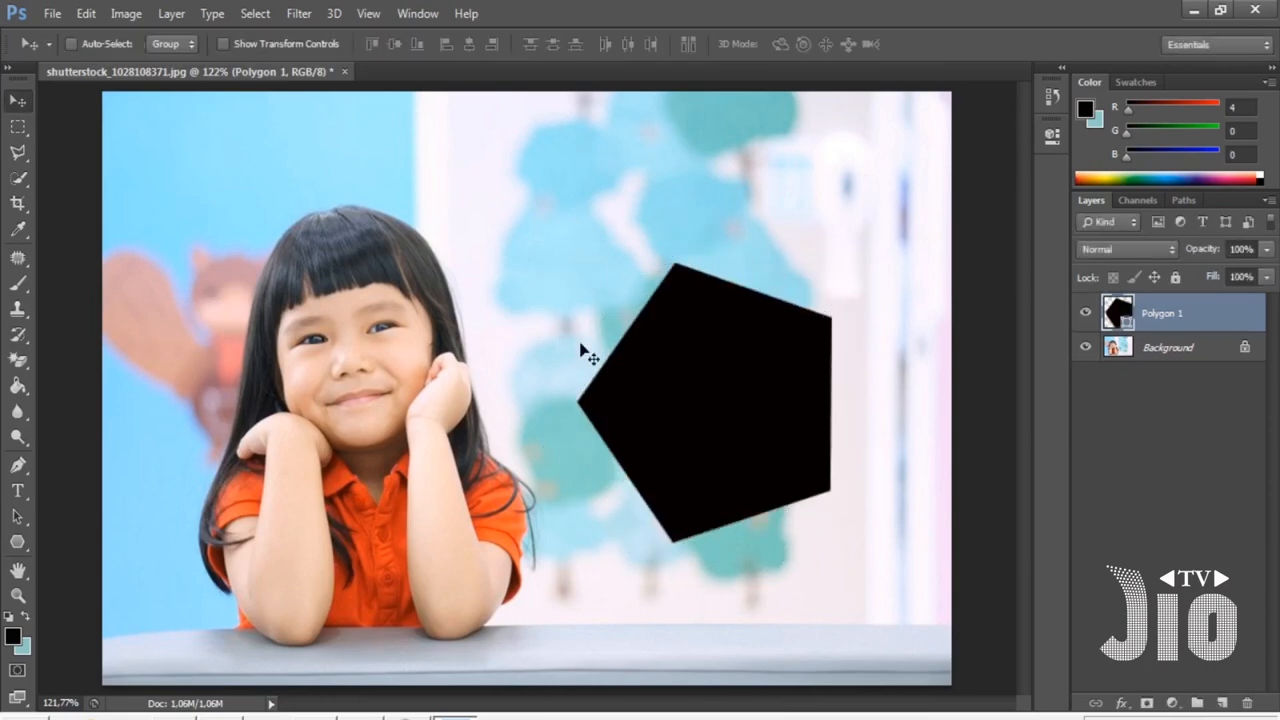
- Move the black pentagon up above the girl's head level and scale it down to about 60%
click(19, 547)
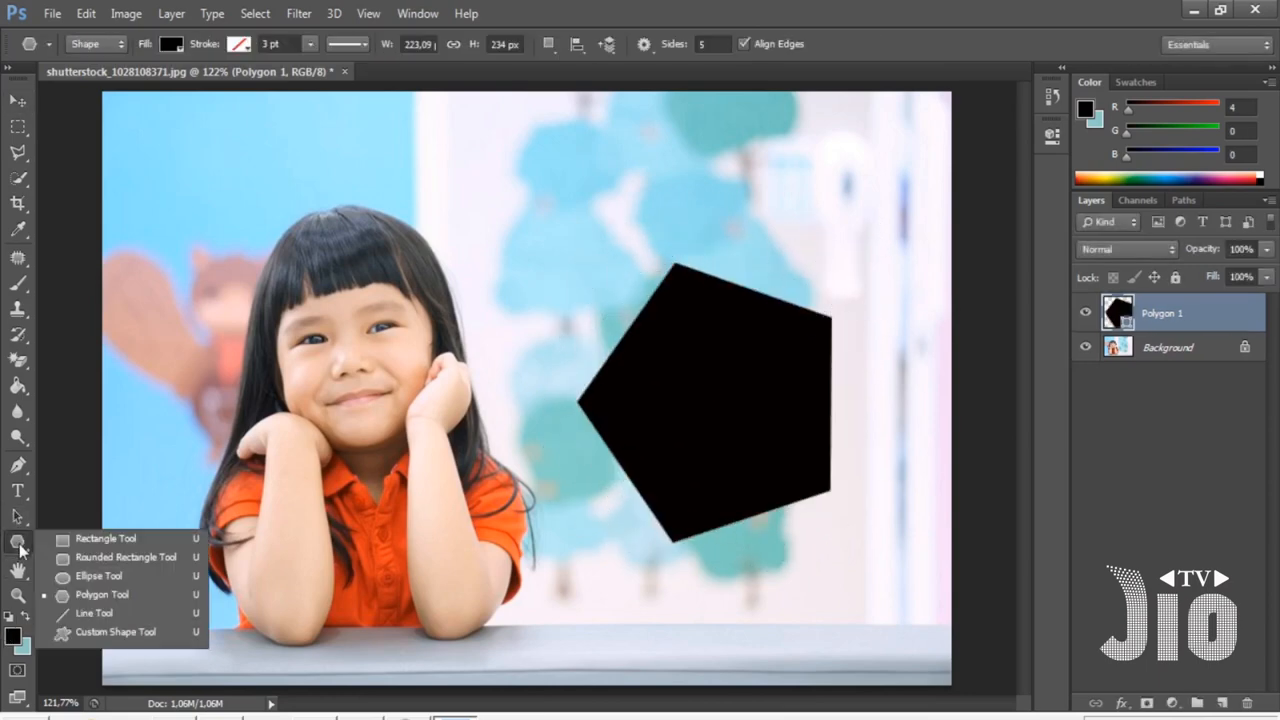
click(138, 594)
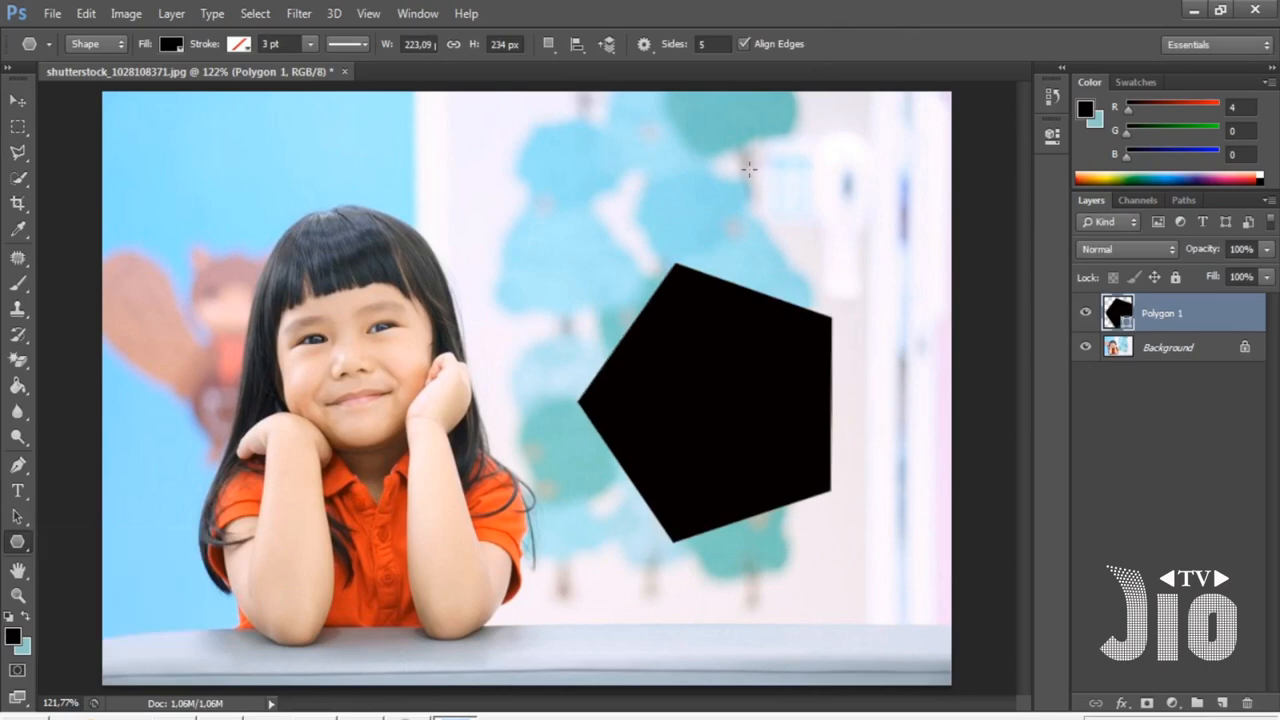
click(18, 101)
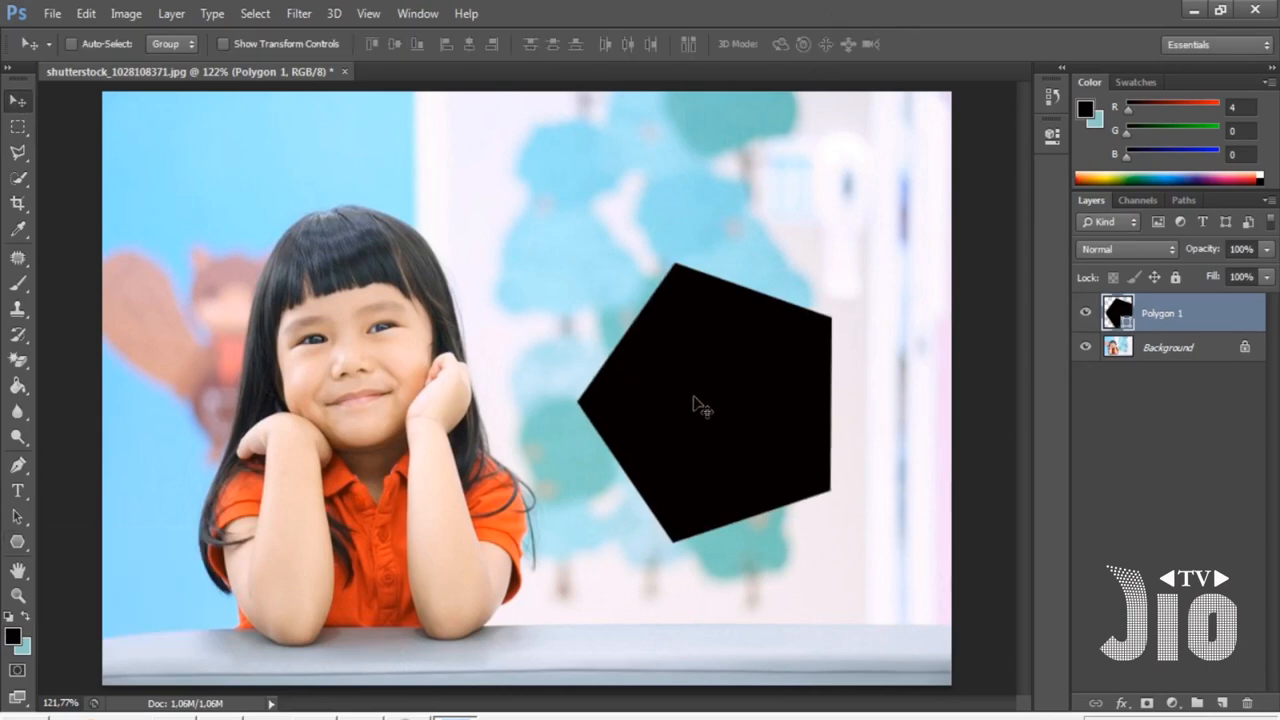
drag(702, 405, 656, 273)
key(ctrl+t)
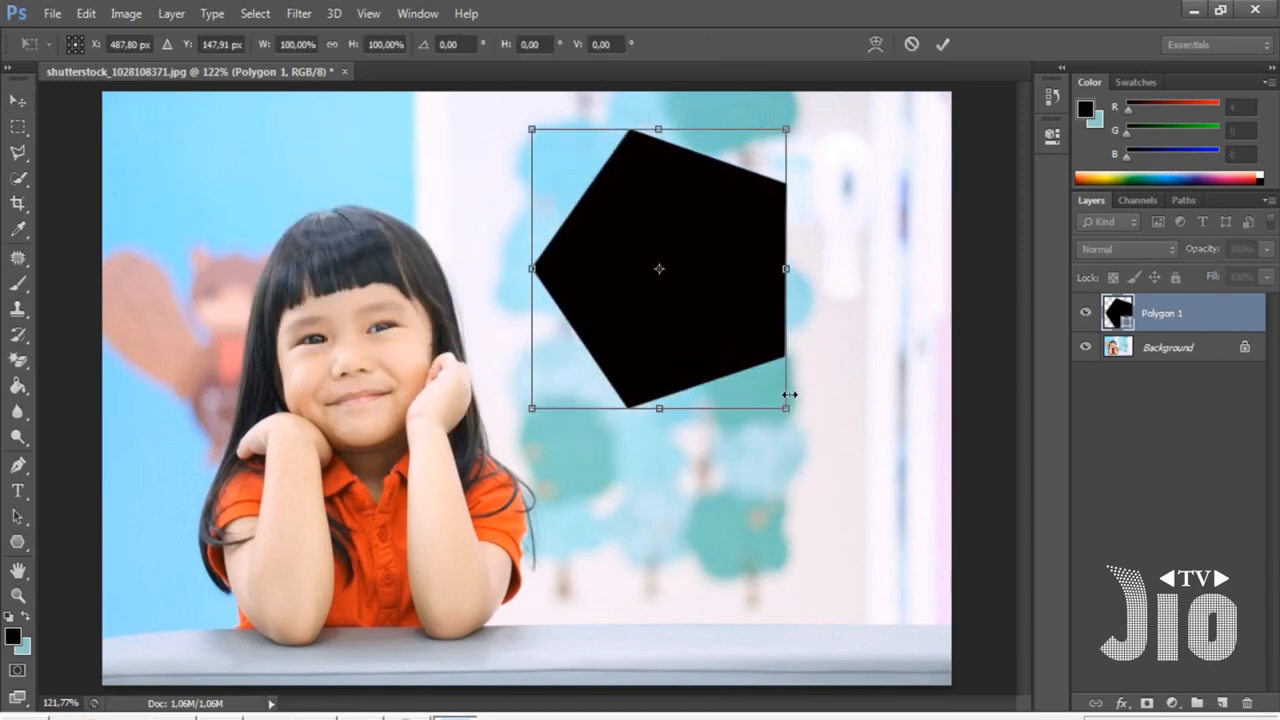
drag(789, 395, 685, 297)
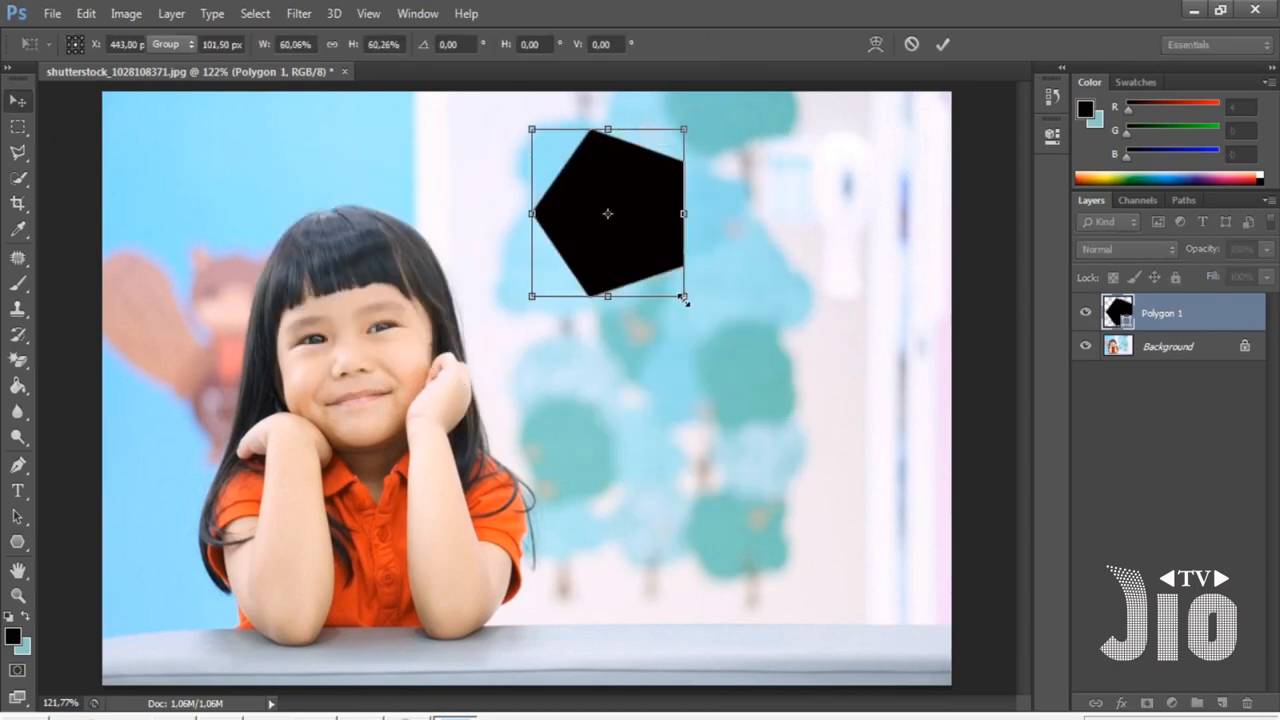
key(Return)
- Draw a black arrow custom shape, about 169 × 64 px, to the right of the girl
click(17, 541)
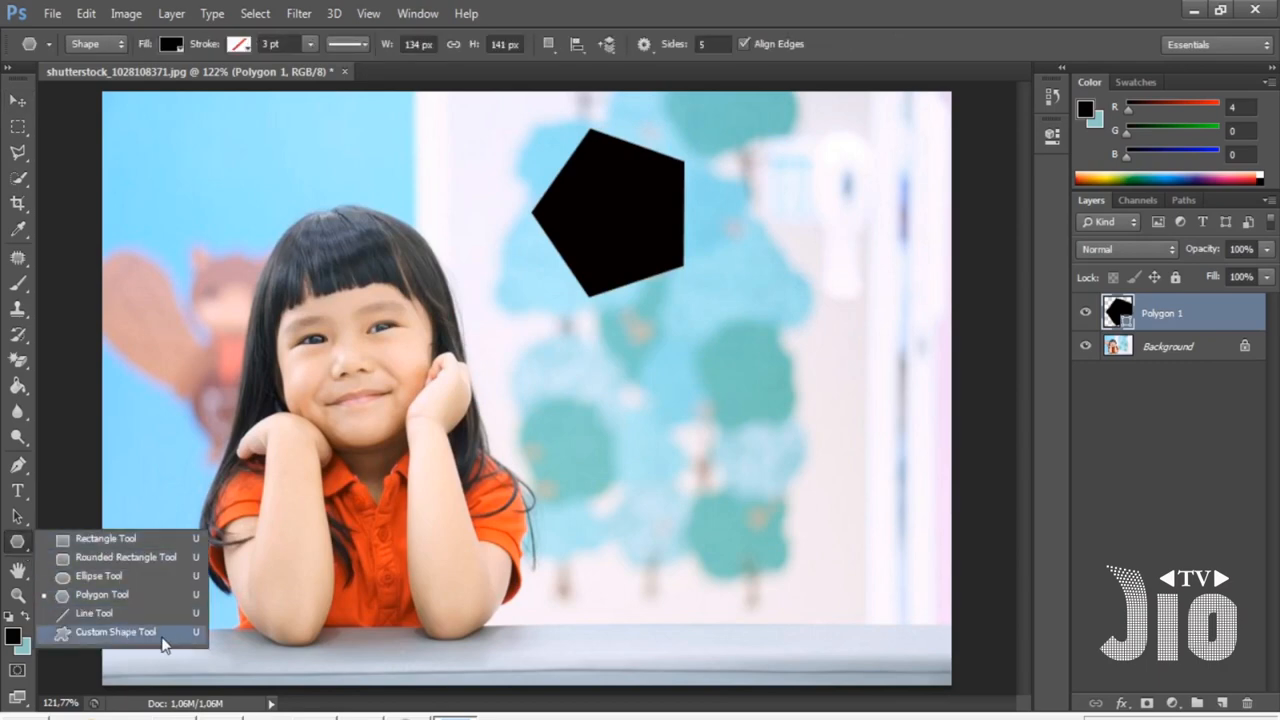
click(115, 632)
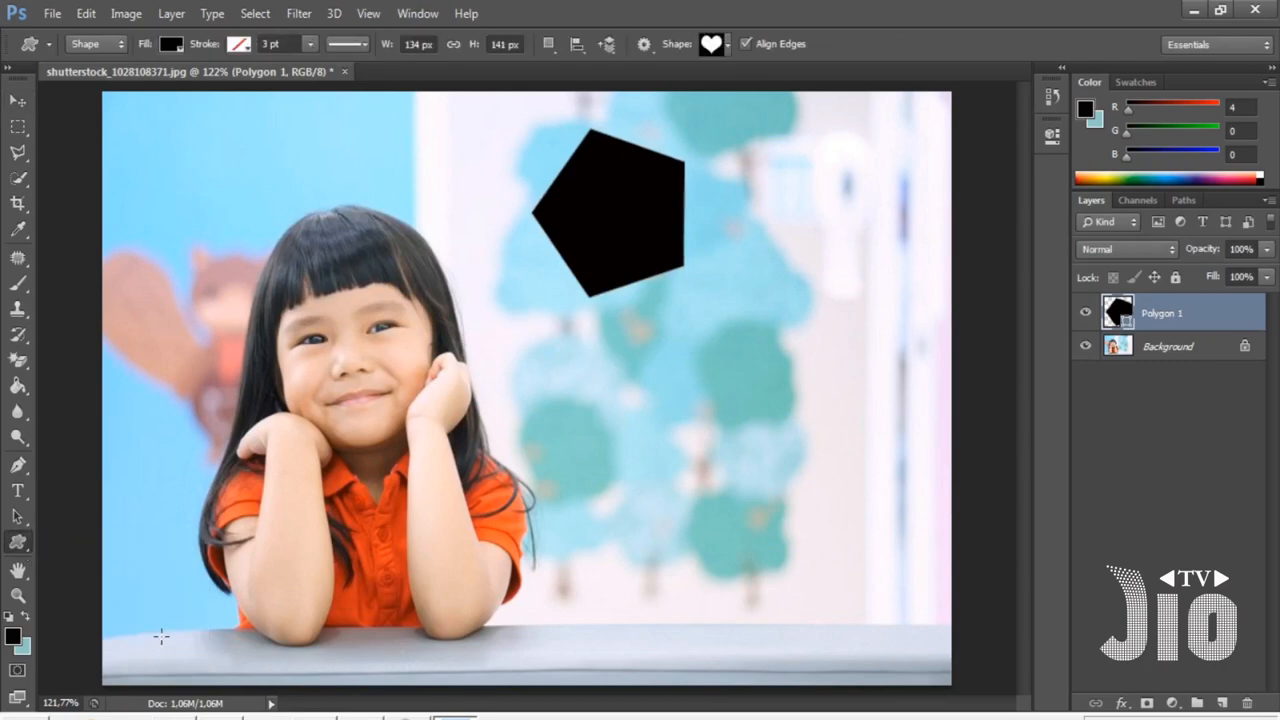
click(727, 50)
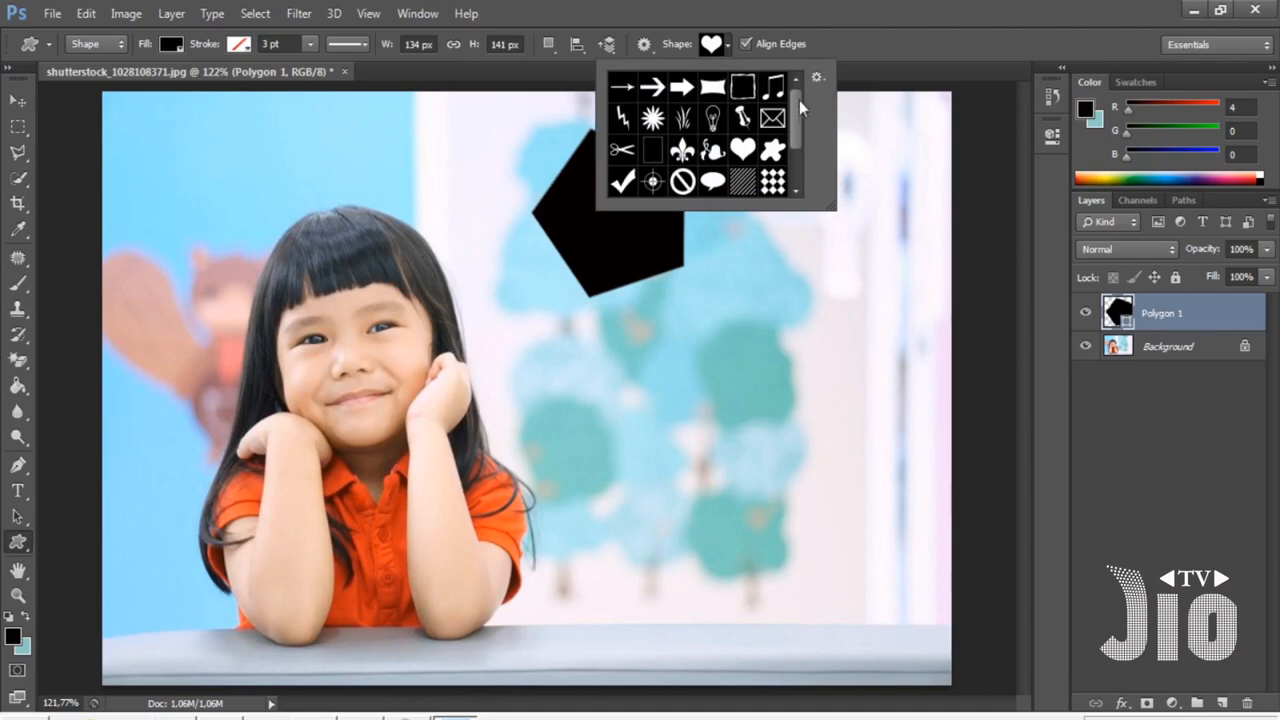
mouse_move(799, 100)
mouse_down()
mouse_move(795, 167)
mouse_move(794, 107)
mouse_up()
double_click(686, 93)
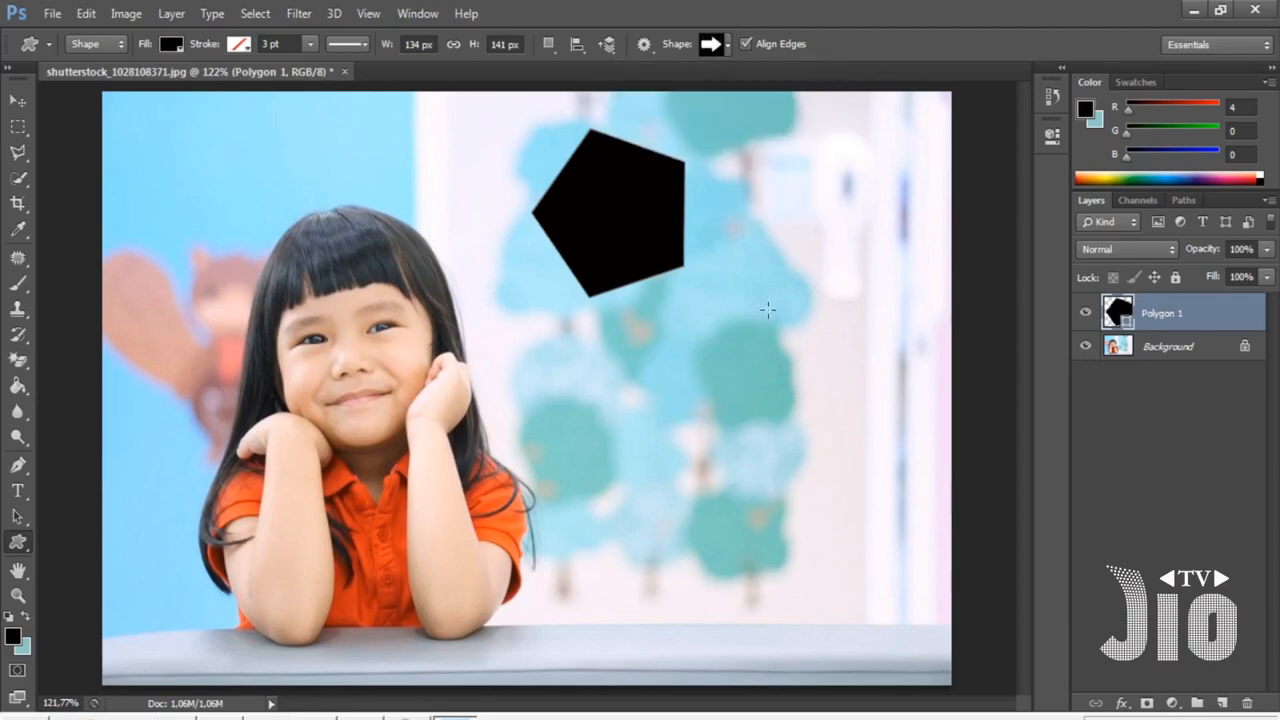
drag(637, 400, 806, 469)
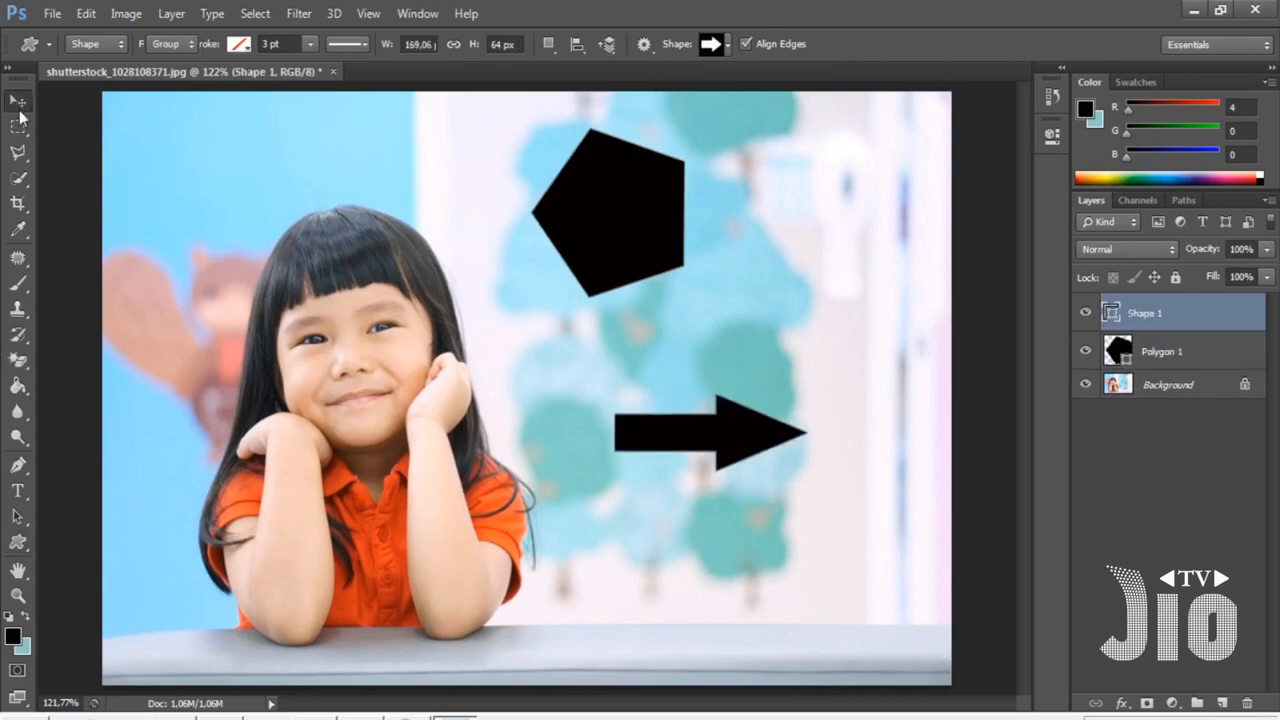
- Move the arrow up beside the pentagon
click(18, 101)
drag(694, 457, 788, 247)
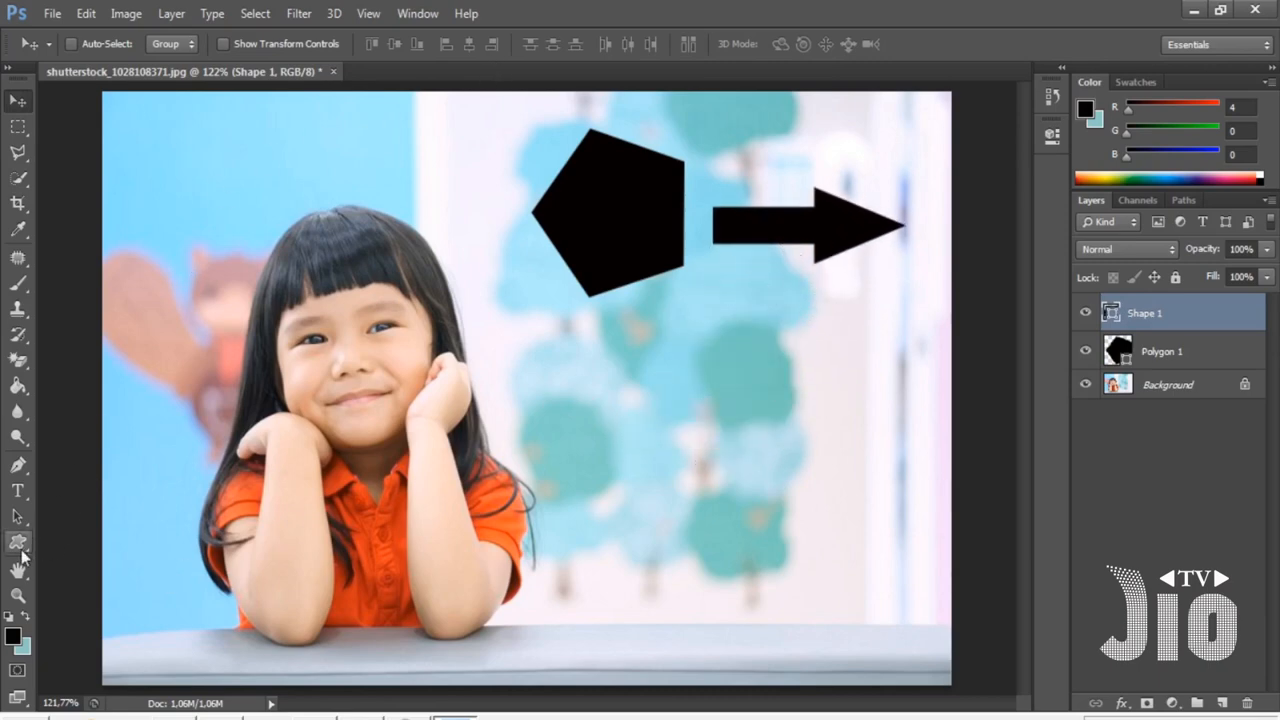
- Pick the heart custom shape and set the foreground colour to red (211, 11, 13)
drag(20, 545, 100, 632)
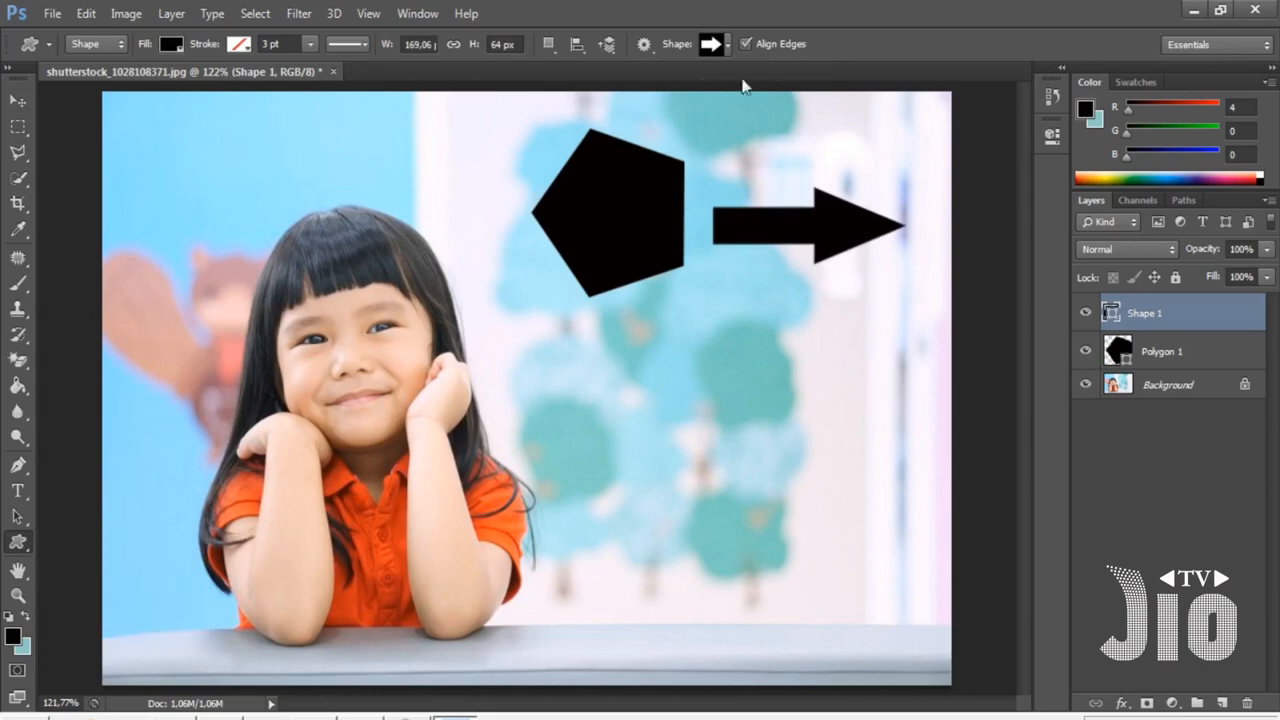
click(726, 45)
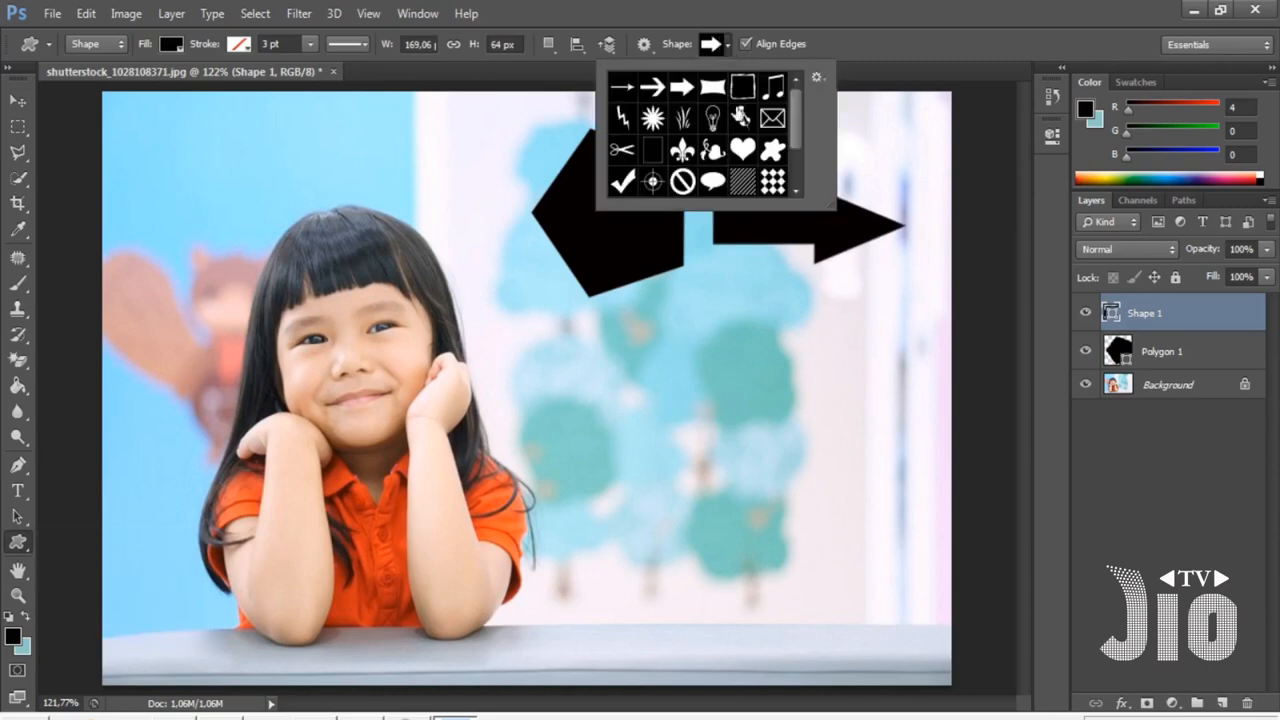
click(749, 154)
double_click(745, 159)
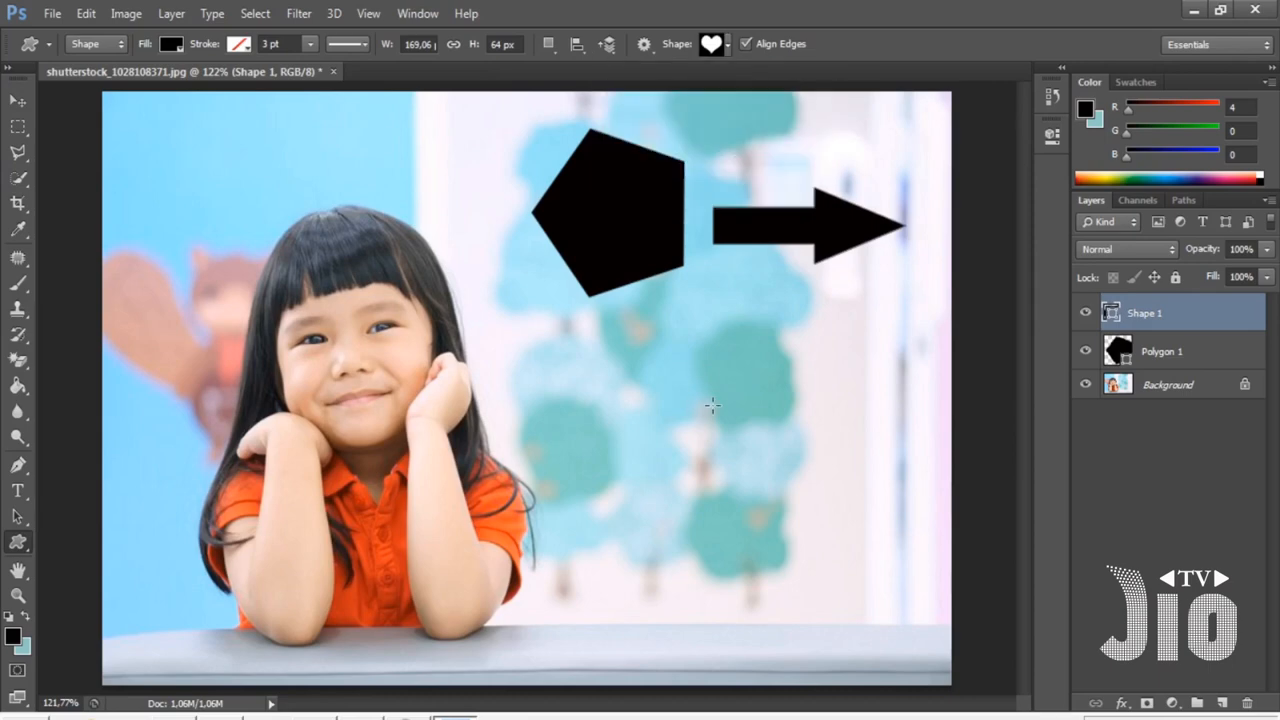
click(12, 636)
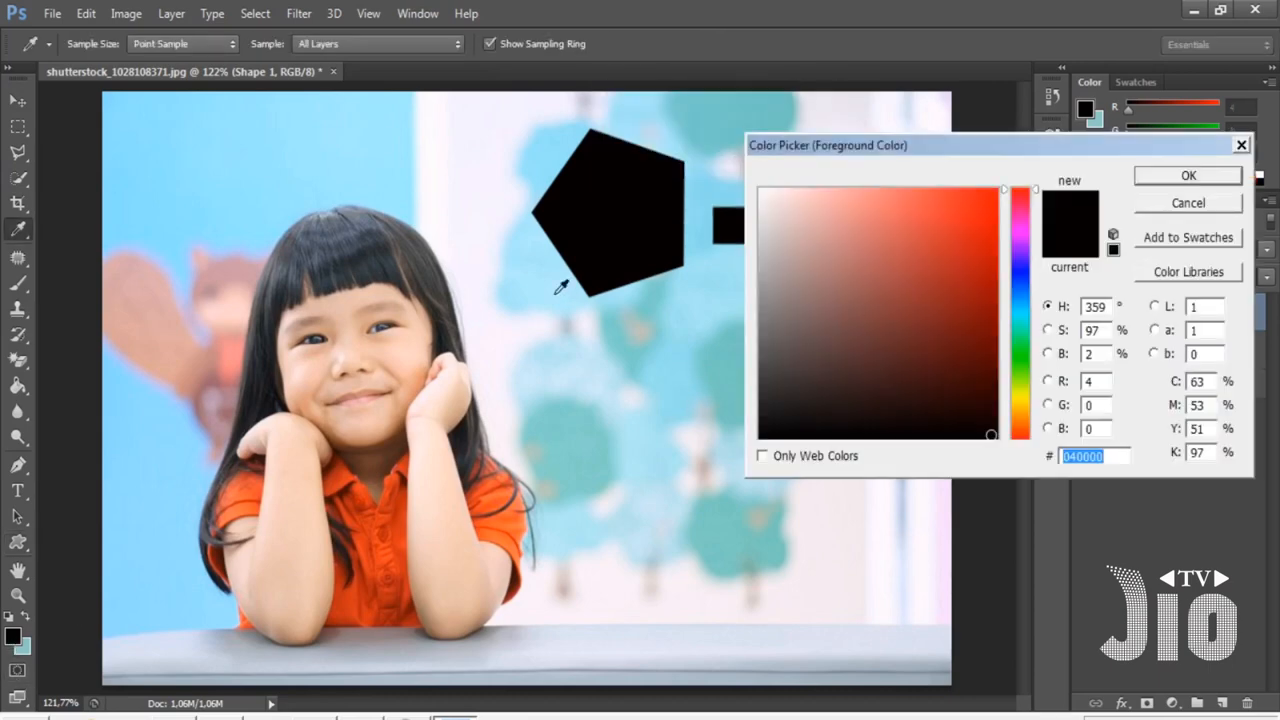
click(985, 232)
click(1190, 178)
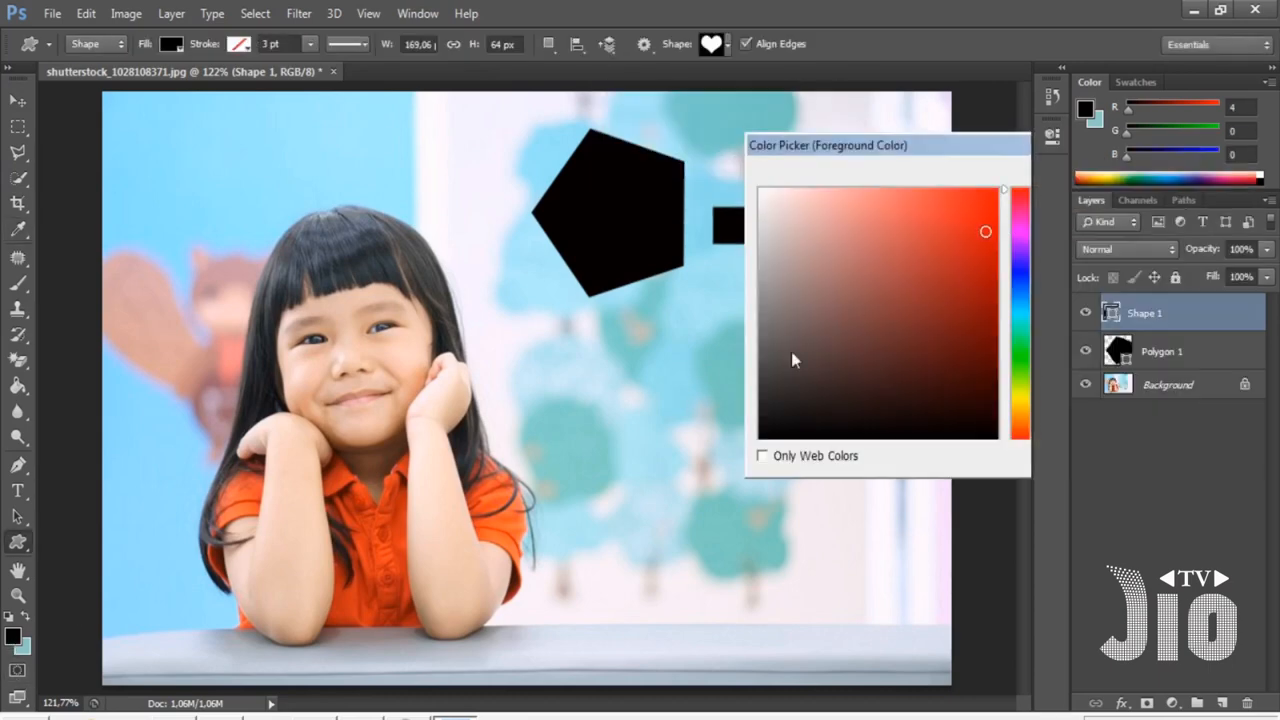
- Change the arrow's fill colour to red
click(171, 44)
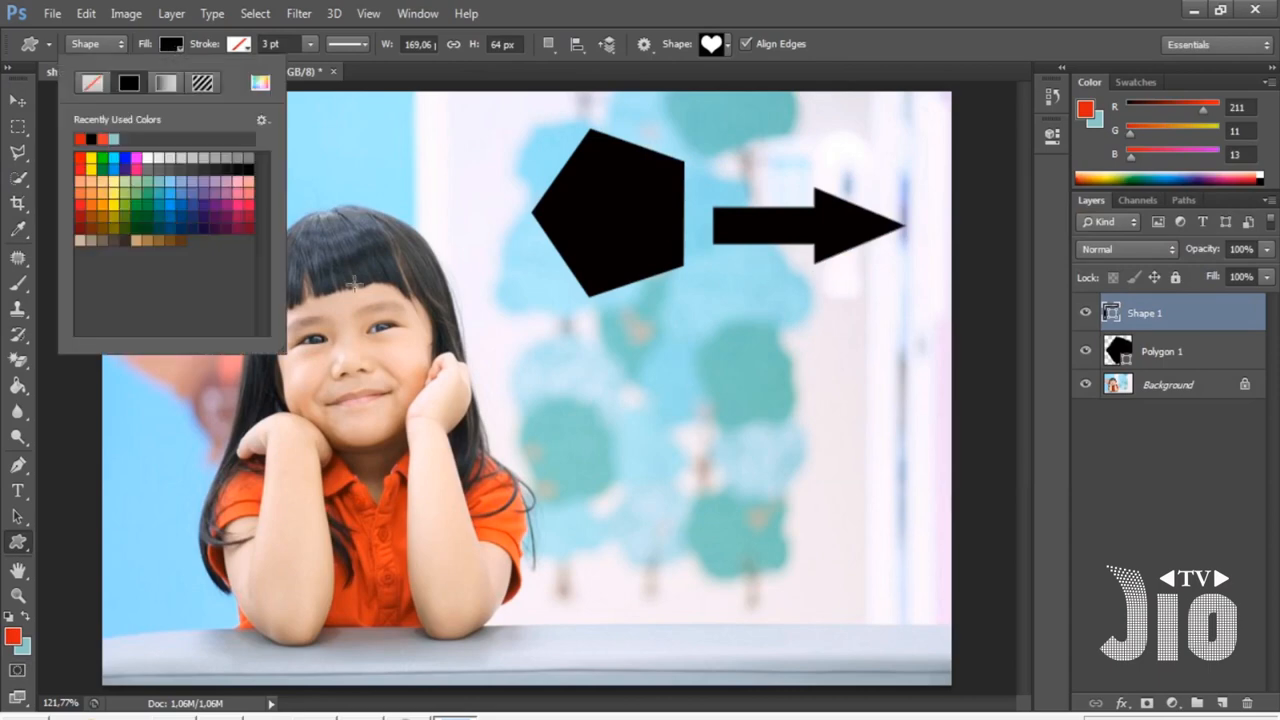
click(81, 158)
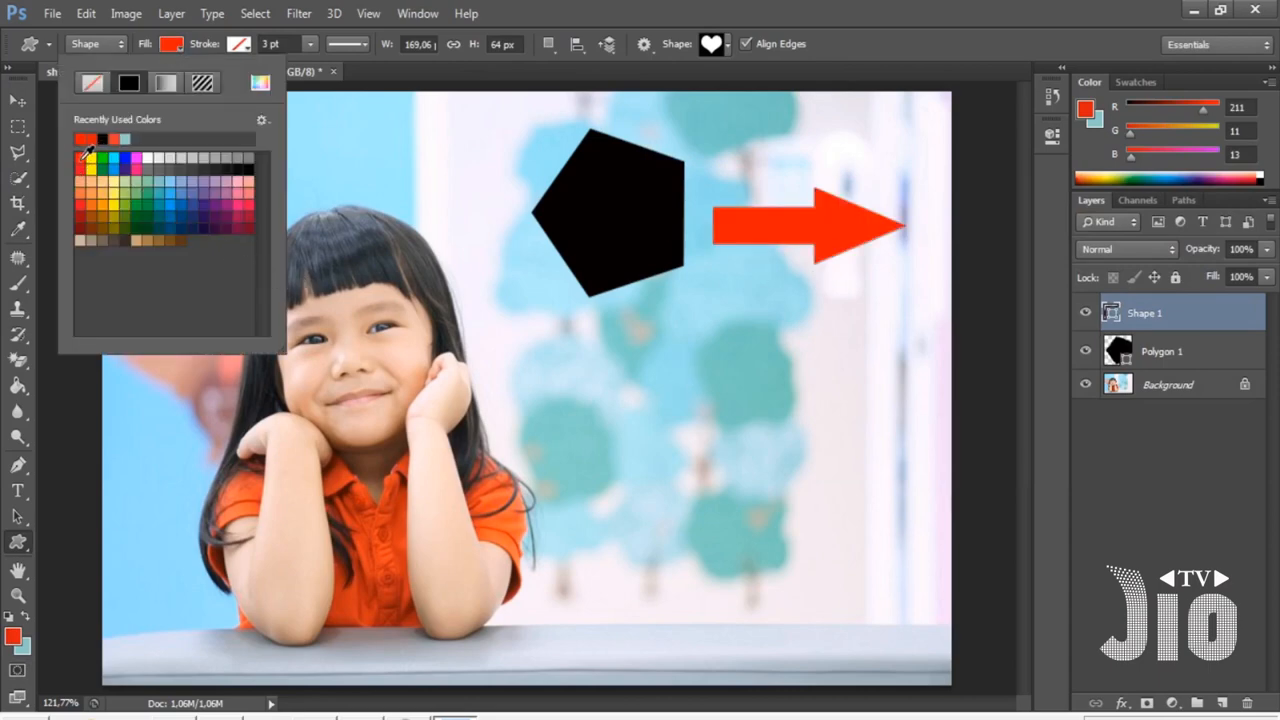
click(992, 17)
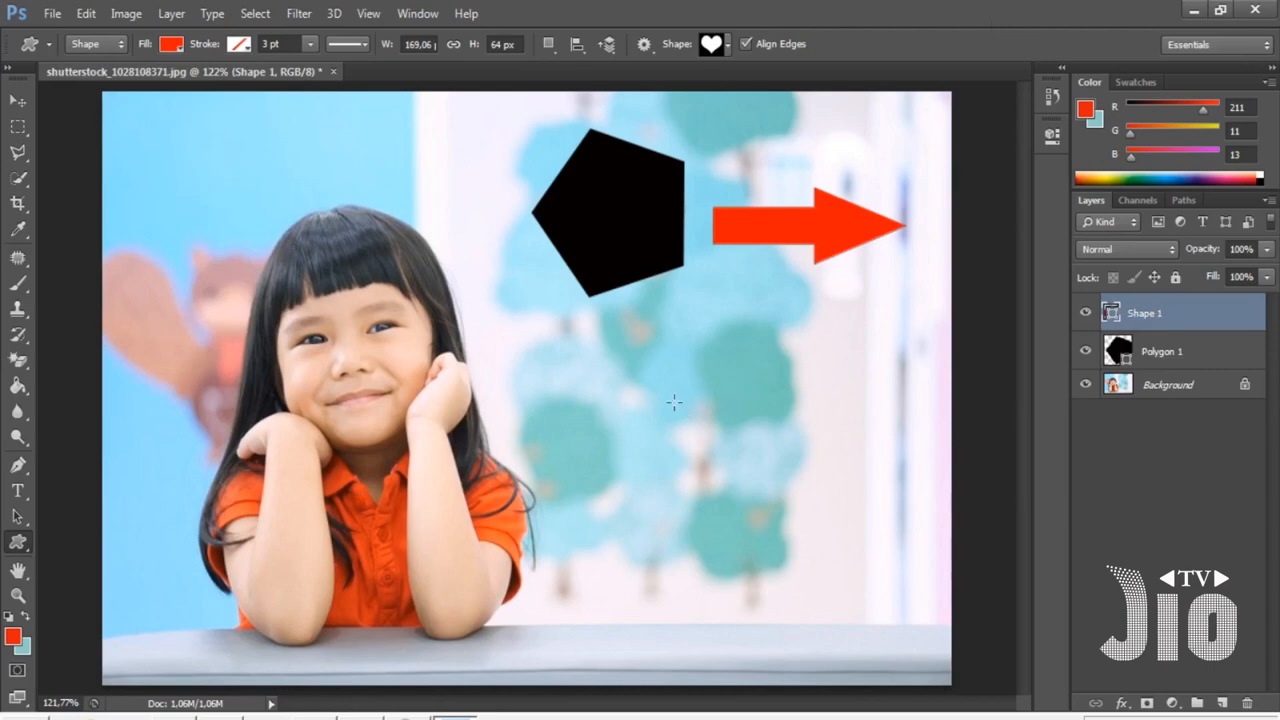
- Draw a red heart, about 228 × 203 px, below the arrow and shift it slightly left
drag(646, 391, 904, 632)
key(v)
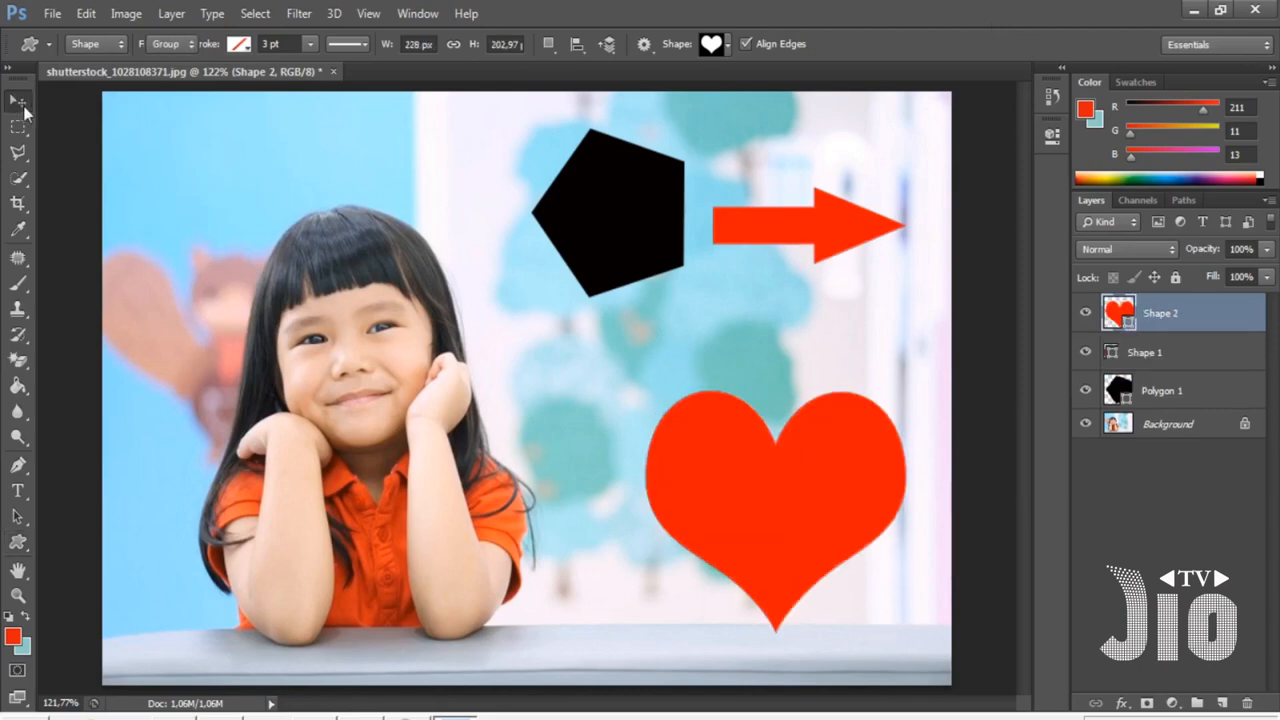
drag(805, 494, 719, 491)
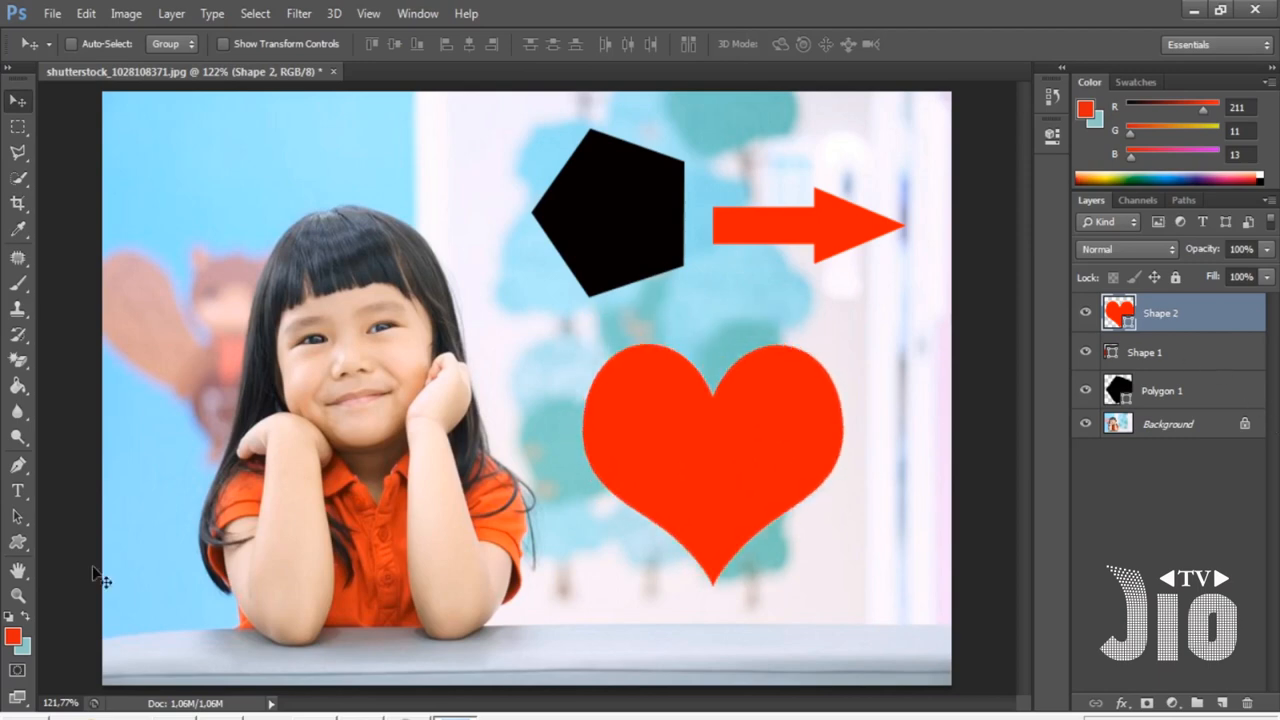
- Add the text I LOVE YOU on three lines inside the heart in Casino Shadow
drag(20, 498, 88, 492)
click(689, 474)
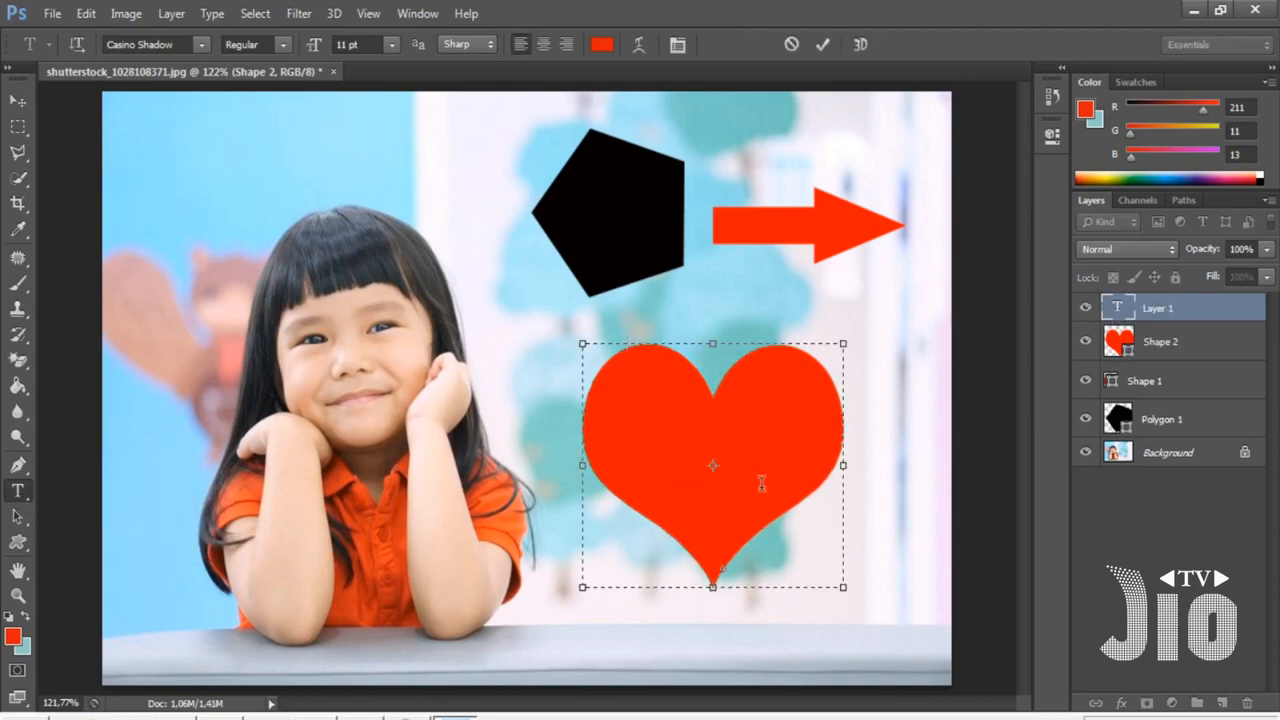
text(love)
key(Return)
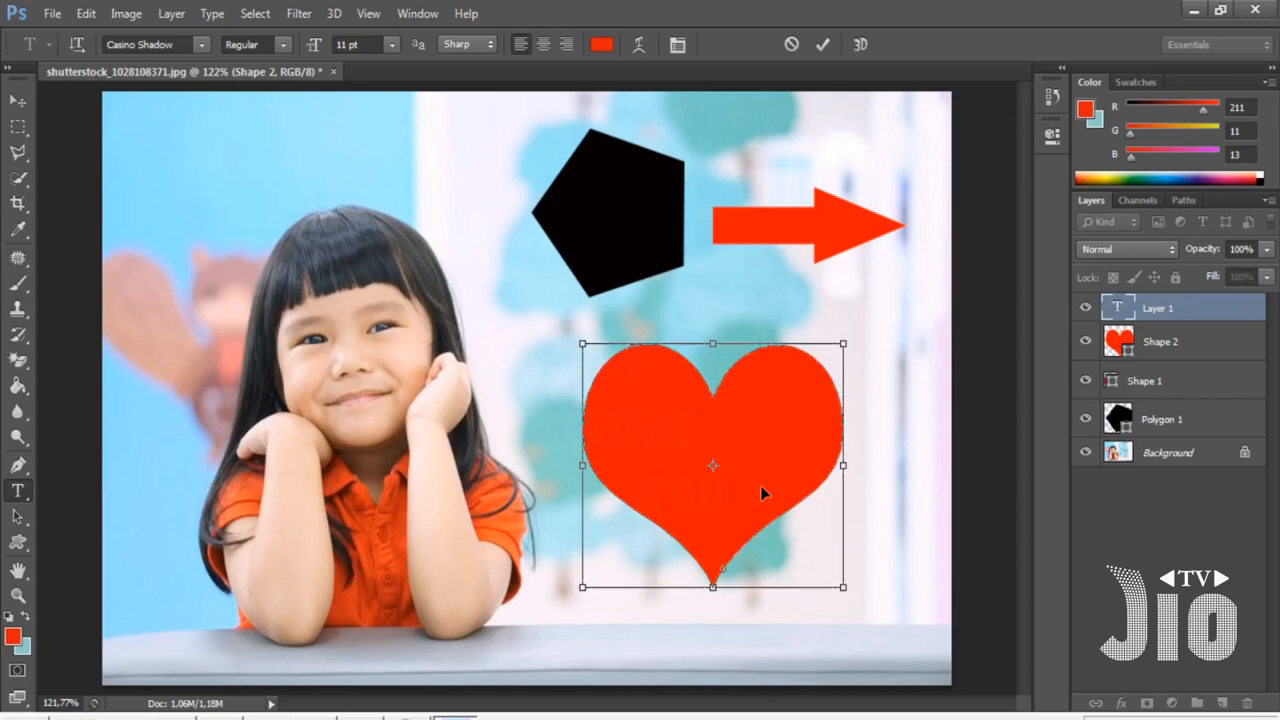
- Set the colour of the whole I LOVE YOU text to white
key(ctrl+a)
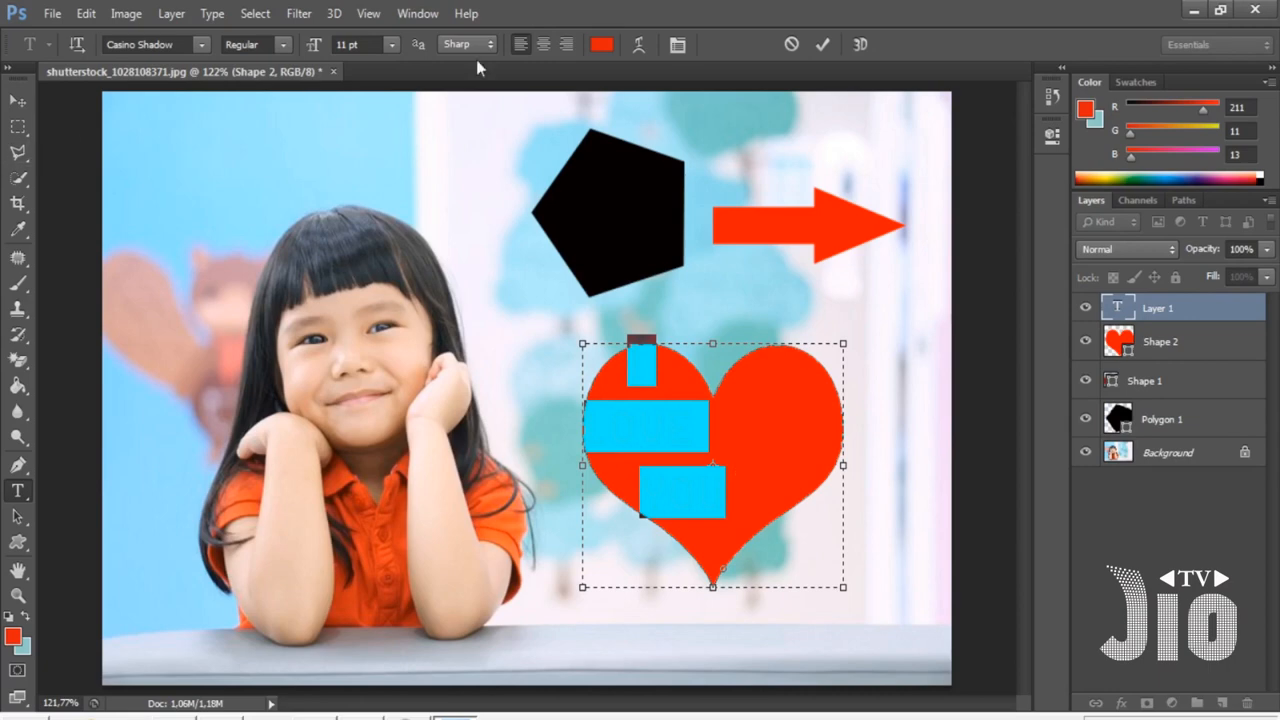
click(603, 45)
drag(782, 198, 763, 190)
click(1188, 175)
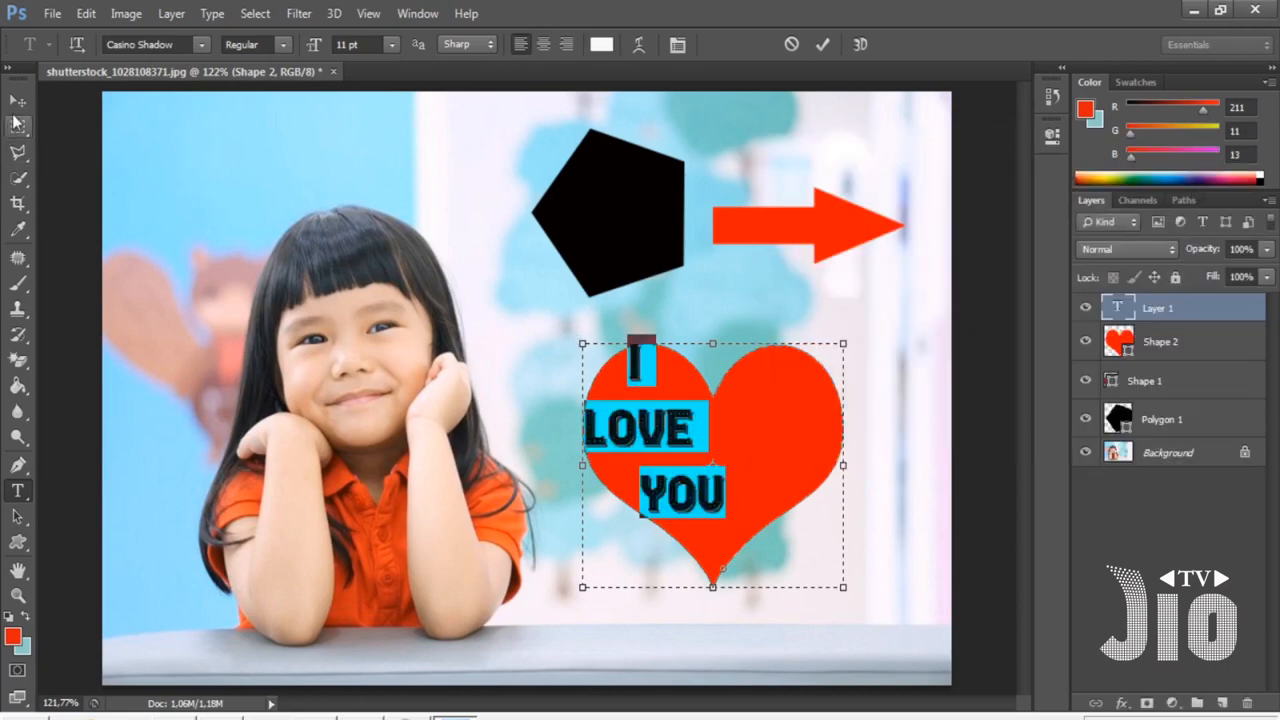
- Move the text lower inside the heart
click(18, 104)
drag(688, 492, 731, 520)
key(t)
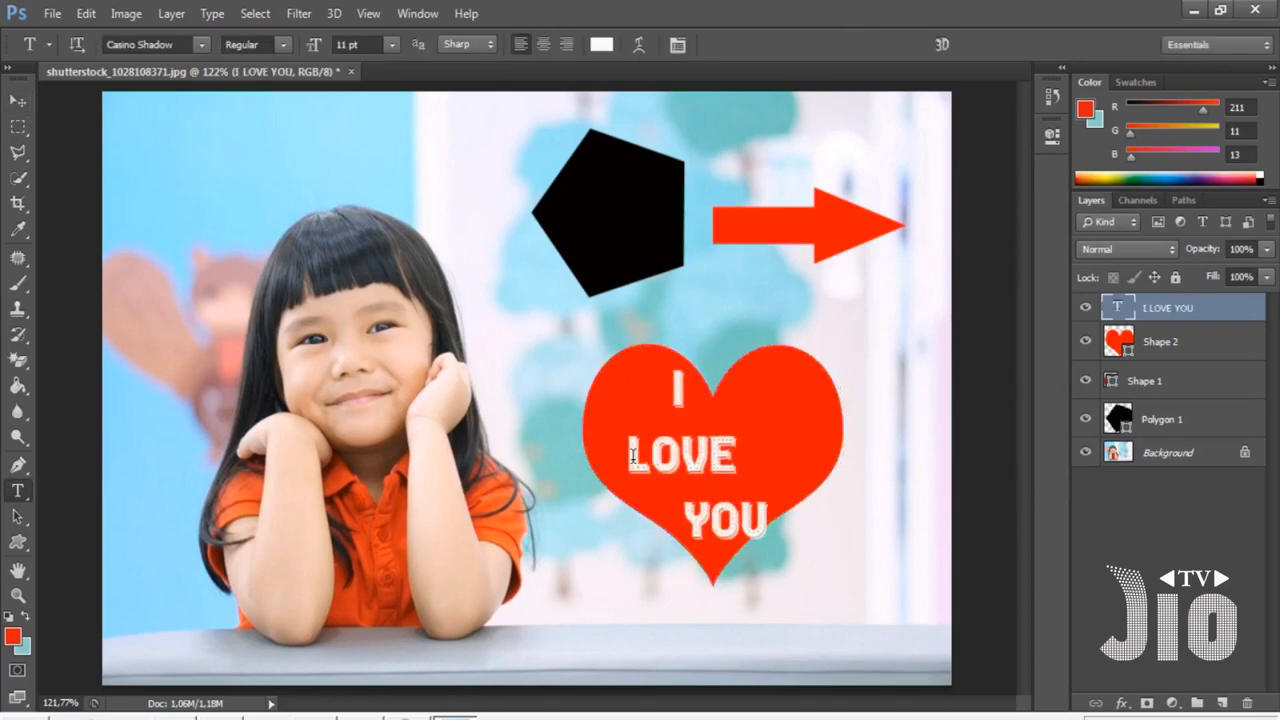
- Join LOVE and YOU onto one line below the I
click(632, 455)
key(BackSpace)
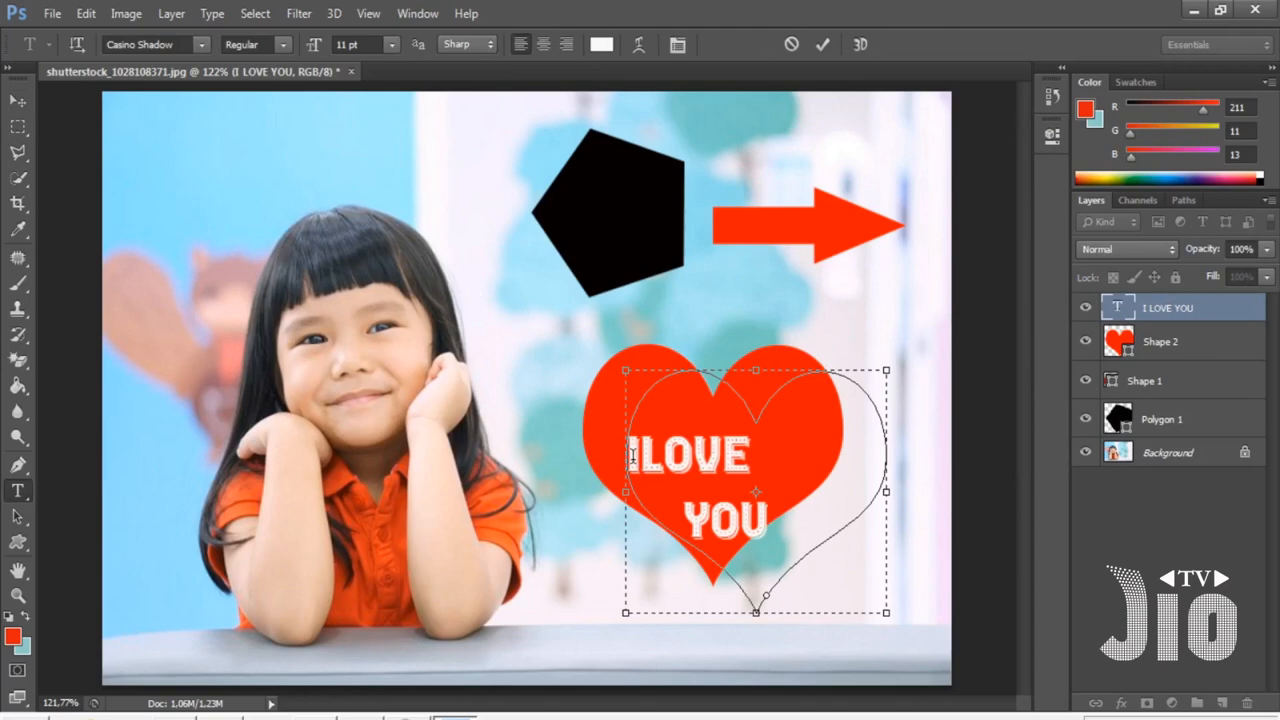
key(Return)
key(BackSpace)
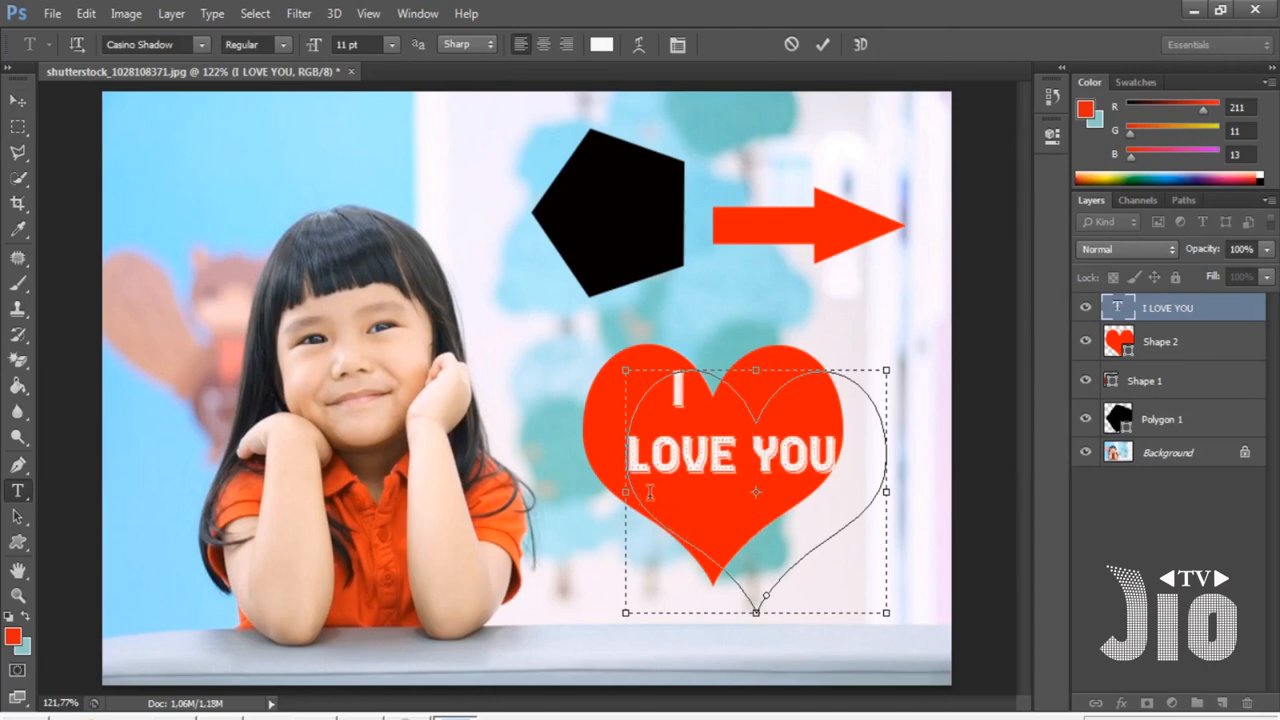
- Set the text size to 5 pt
key(ctrl+a)
click(323, 50)
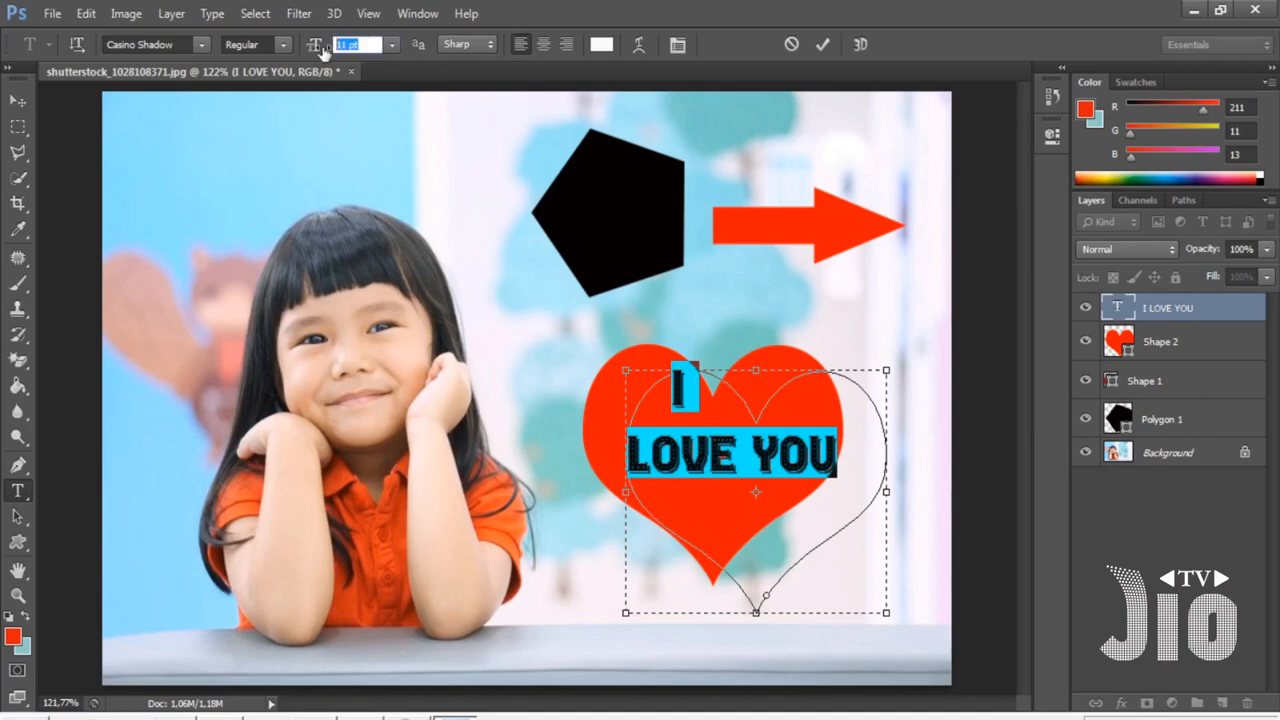
text(5)
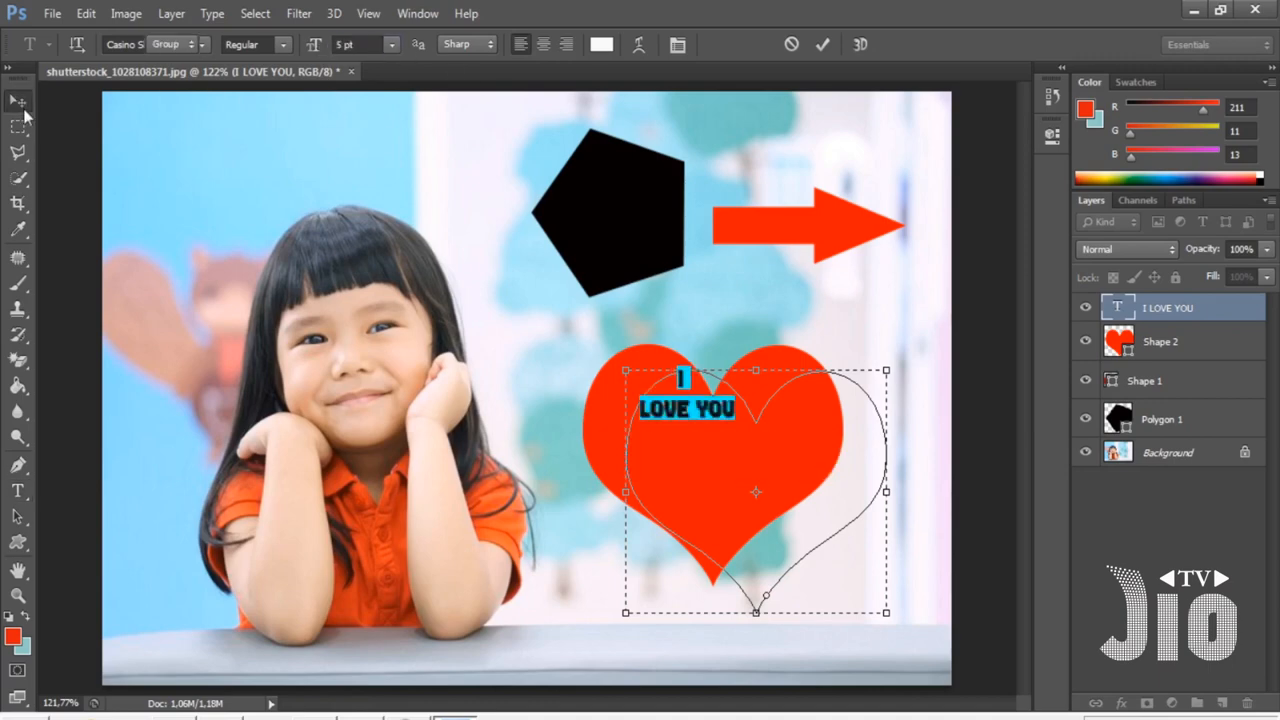
- Move the text to the centre of the heart
click(18, 100)
drag(705, 418, 741, 497)
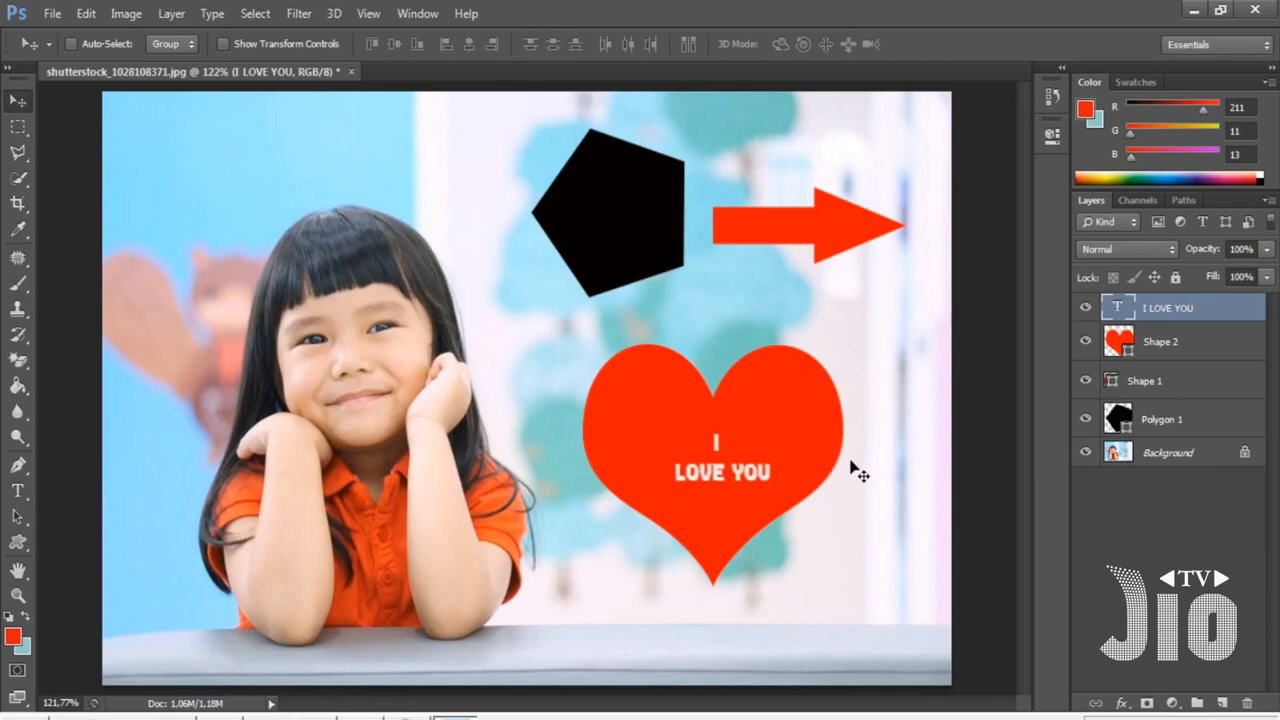
- Close the document without saving changes
click(351, 71)
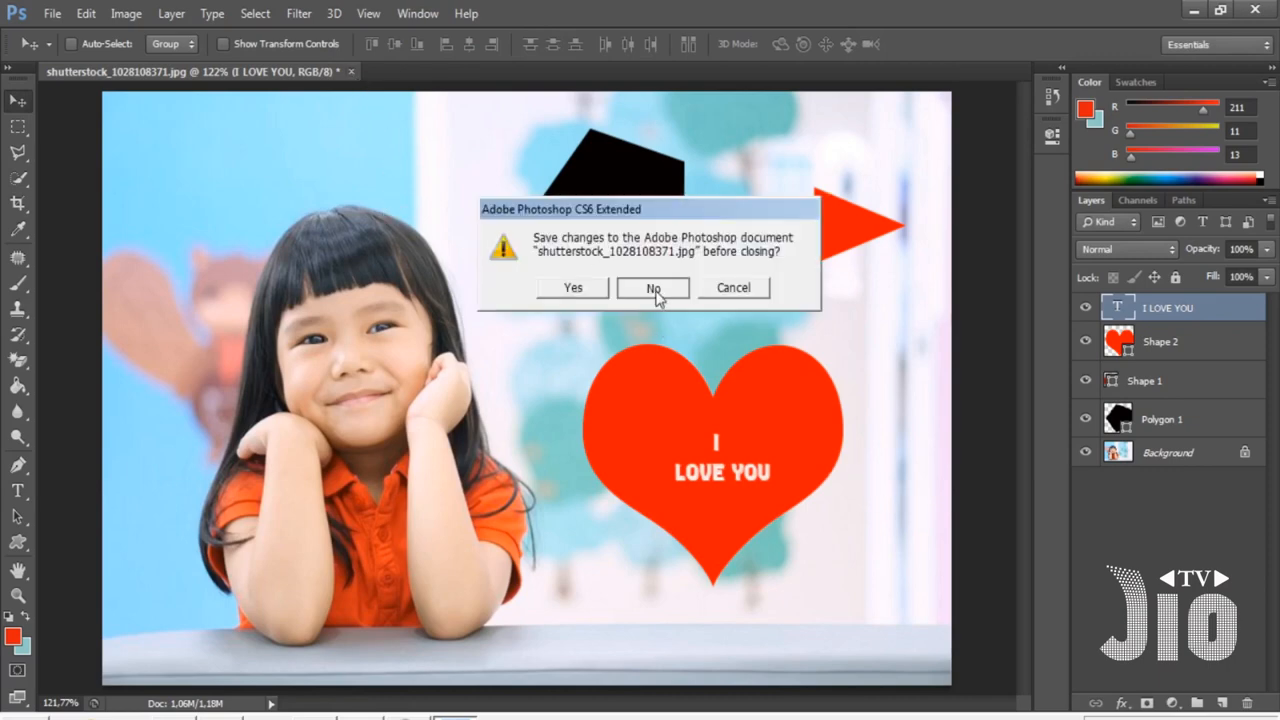
click(653, 290)
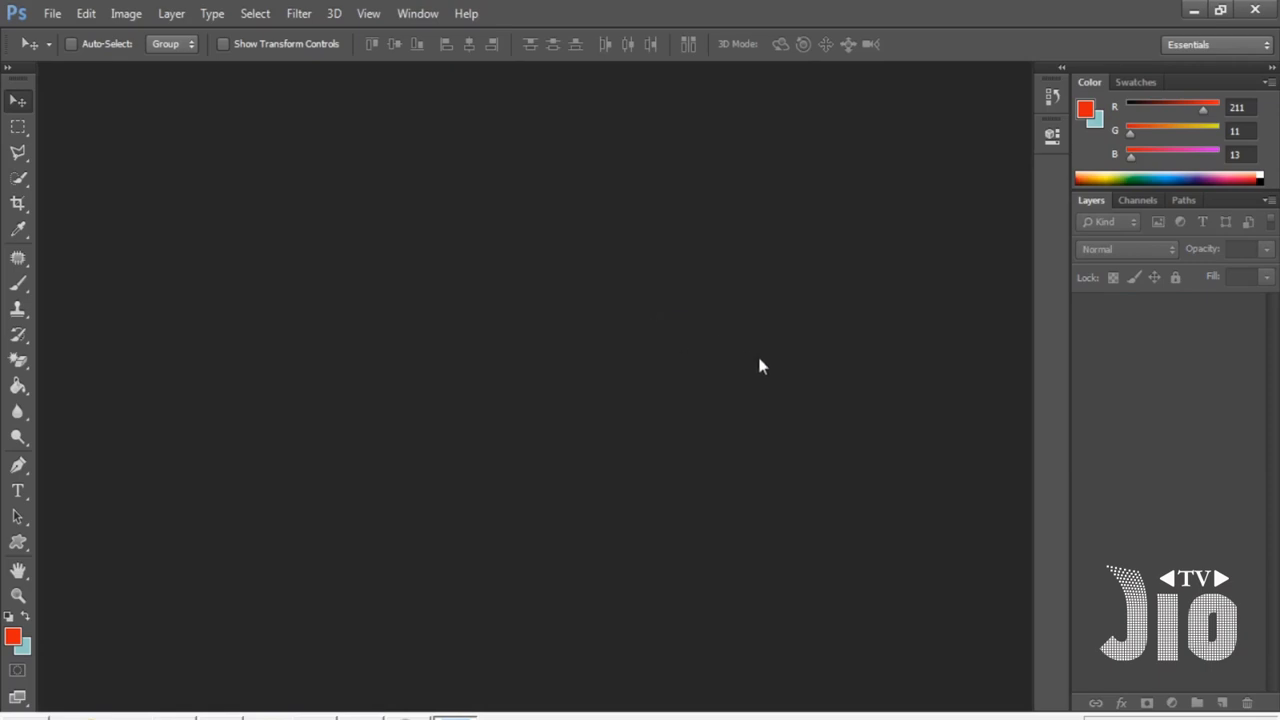
click(55, 14)
click(60, 48)
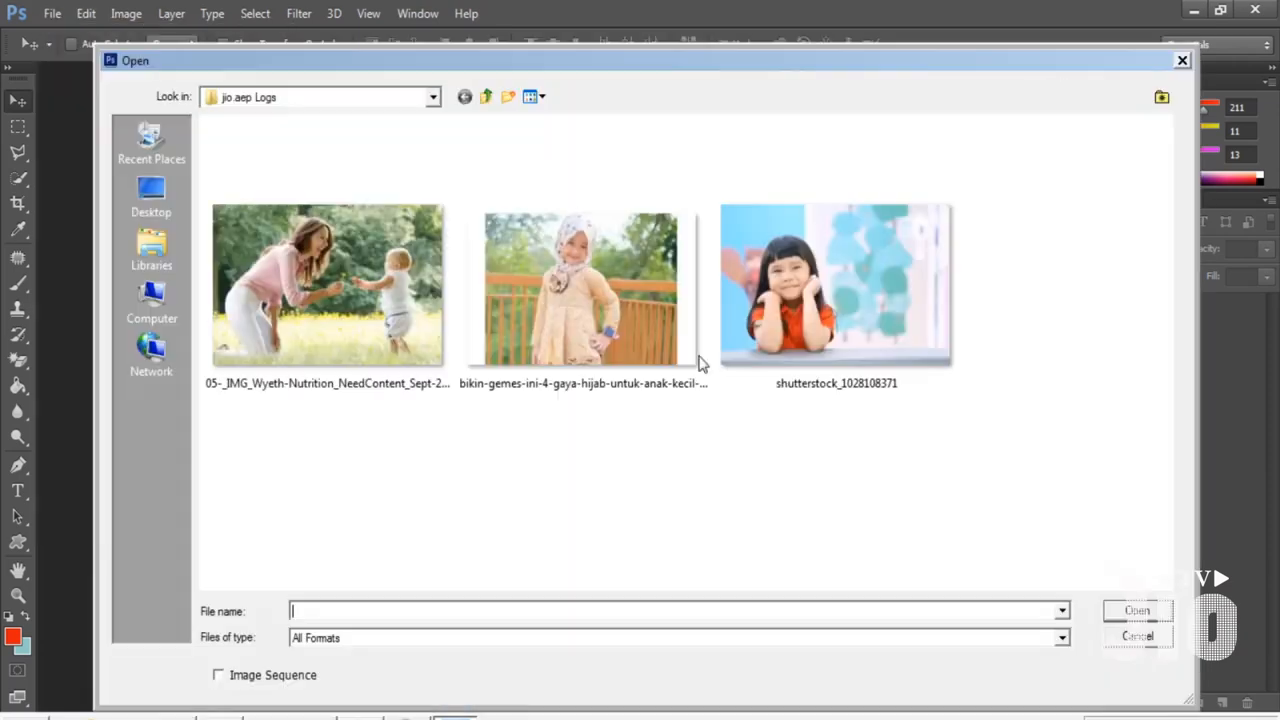
double_click(808, 316)
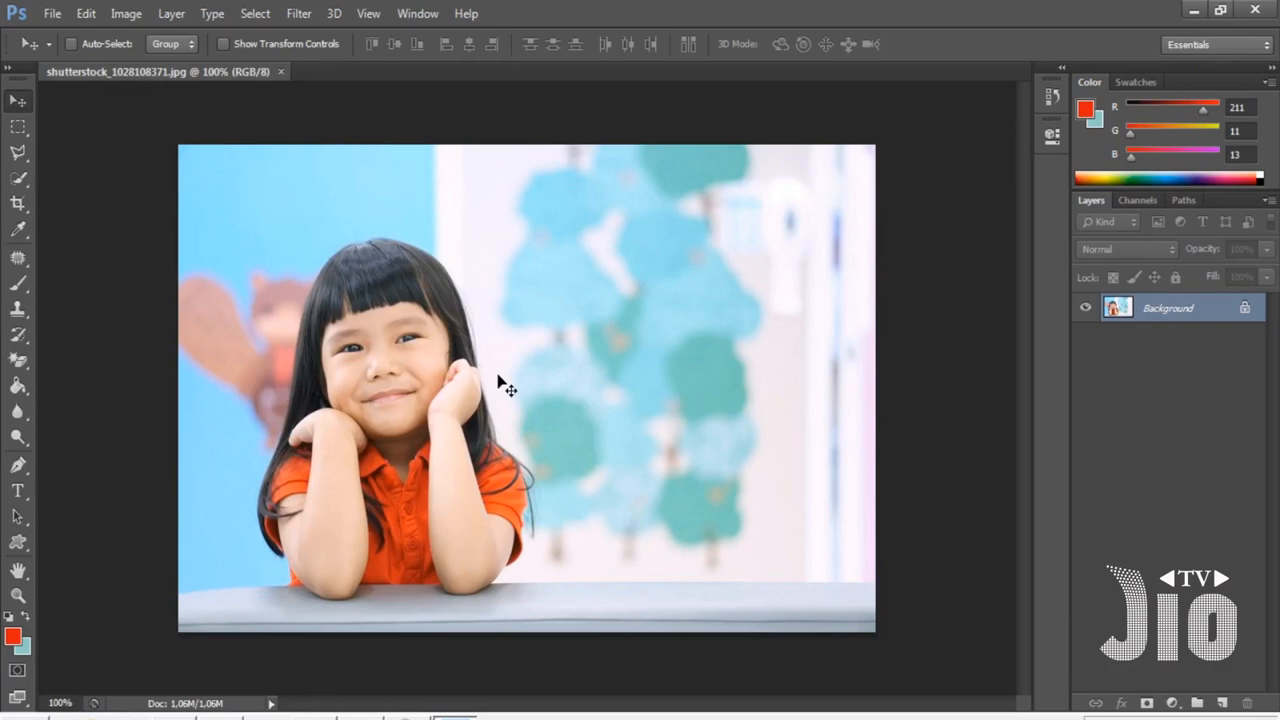
- Add the text "I Love You" in the middle of the girl photo
click(18, 491)
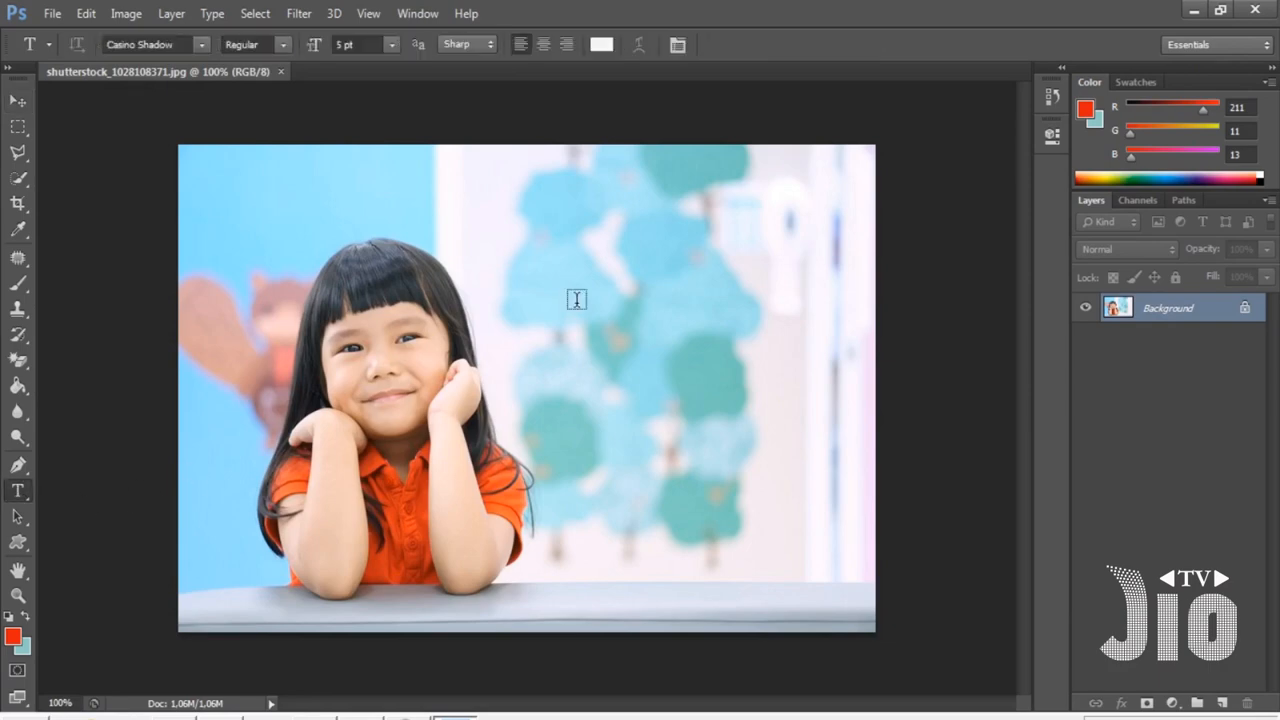
click(575, 300)
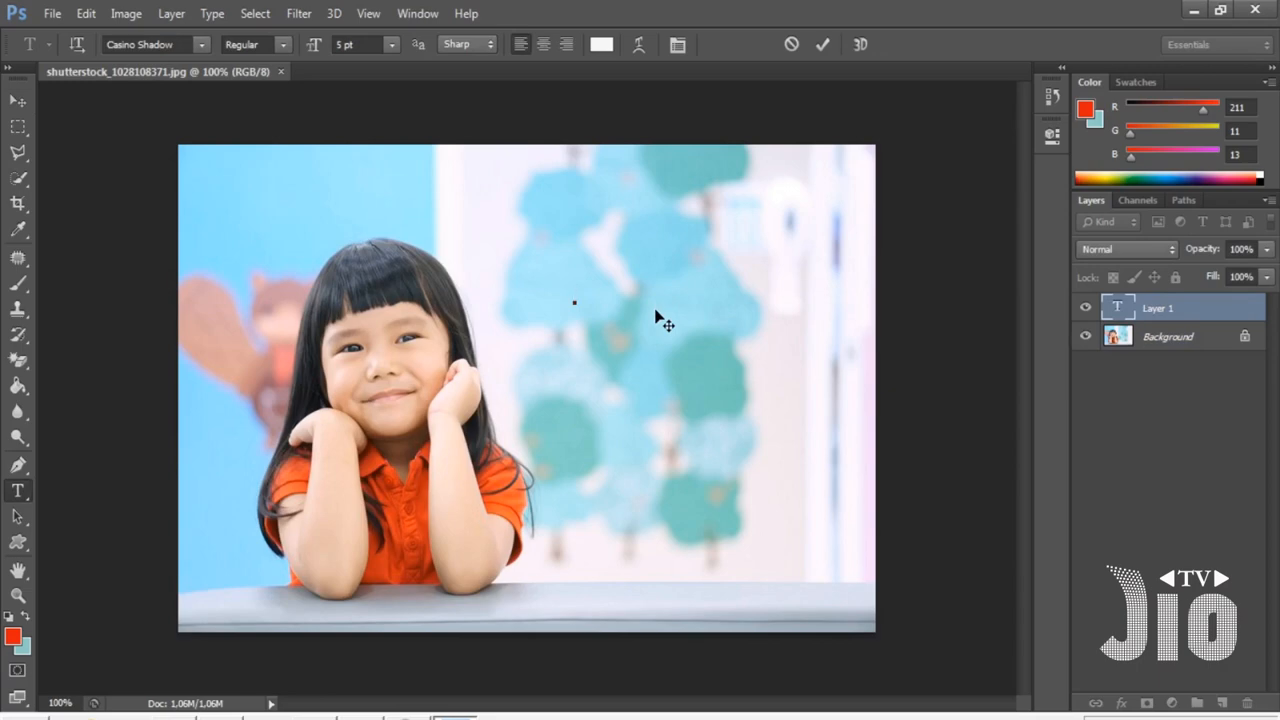
text(I Love You)
- Set the colour of the whole text to black and commit it
key(ctrl+a)
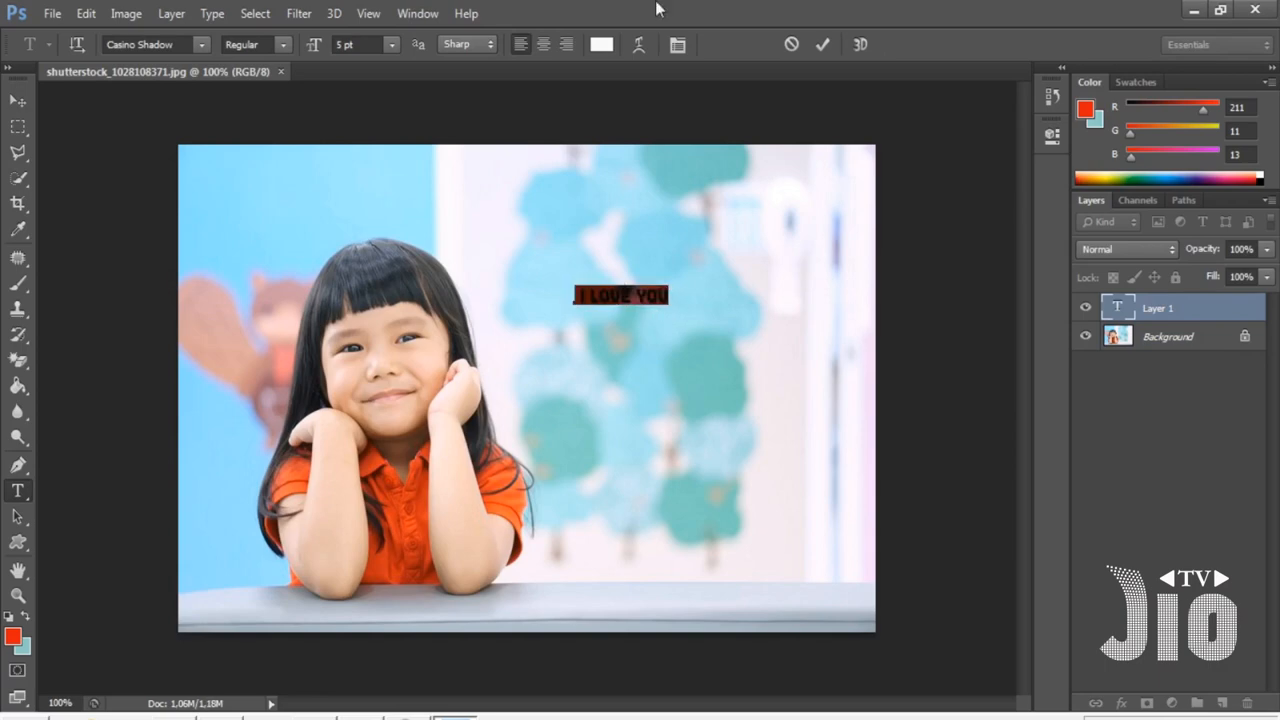
click(601, 45)
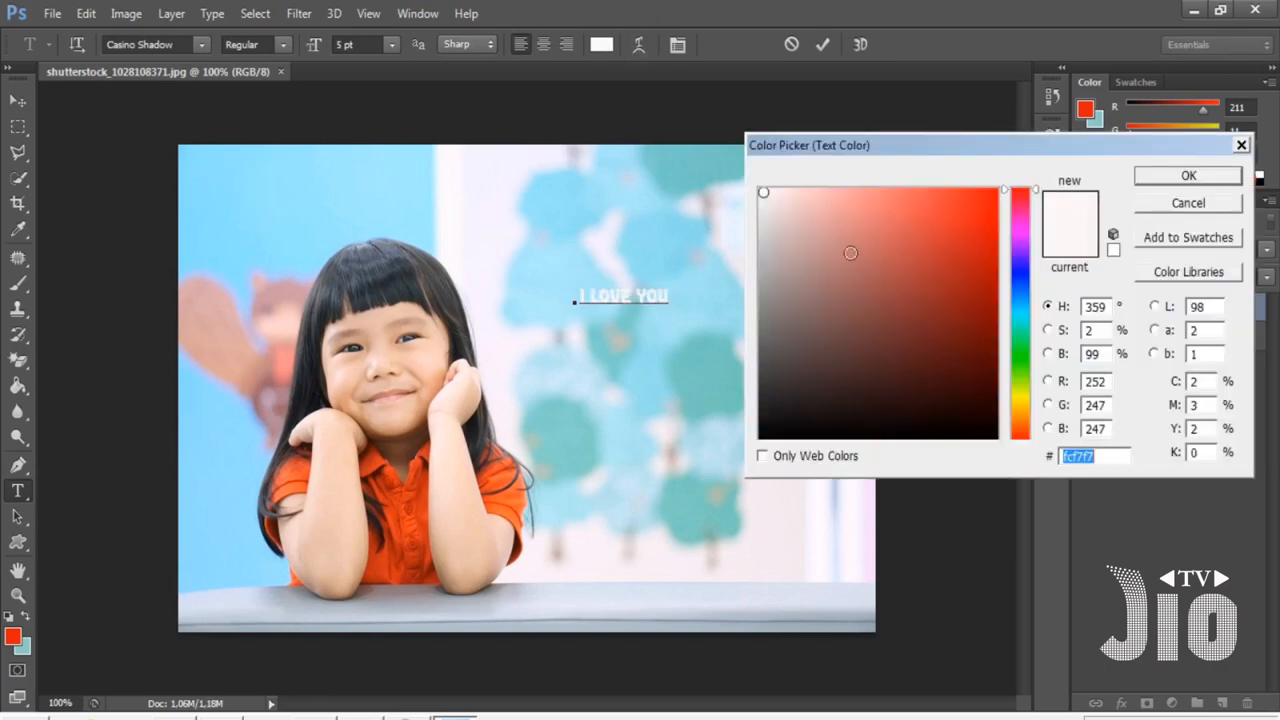
click(992, 437)
click(1188, 175)
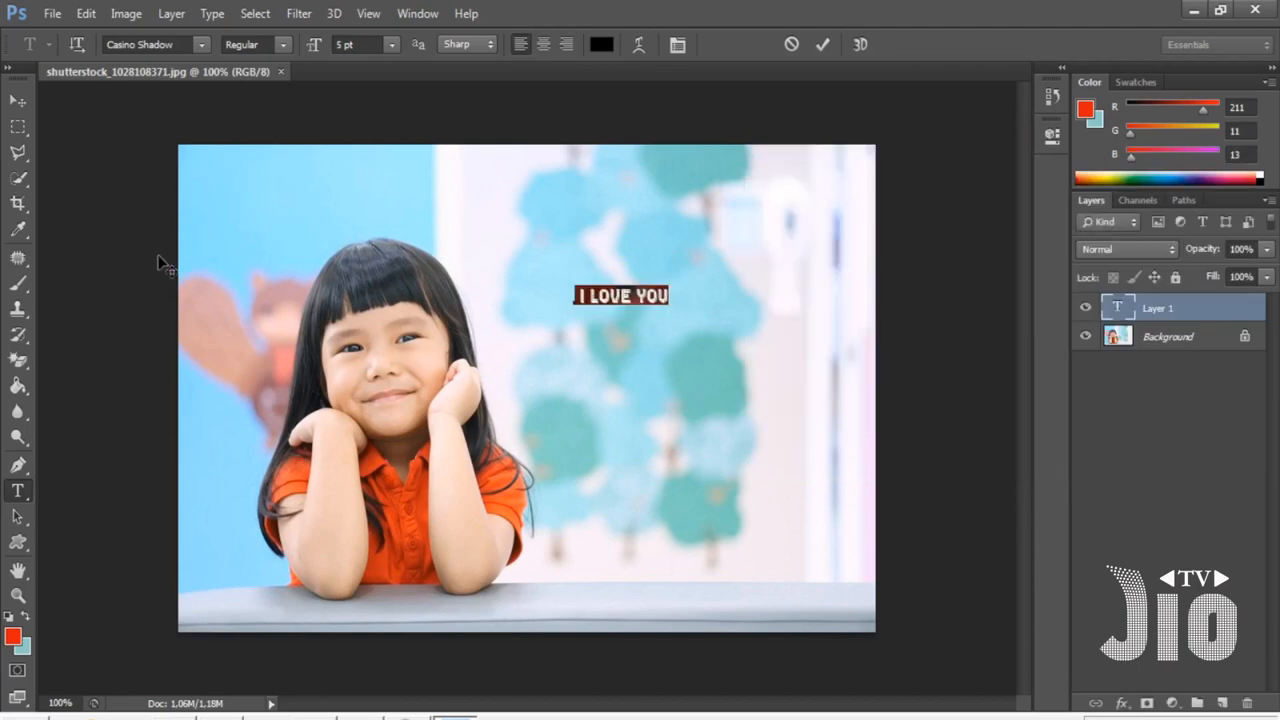
click(18, 100)
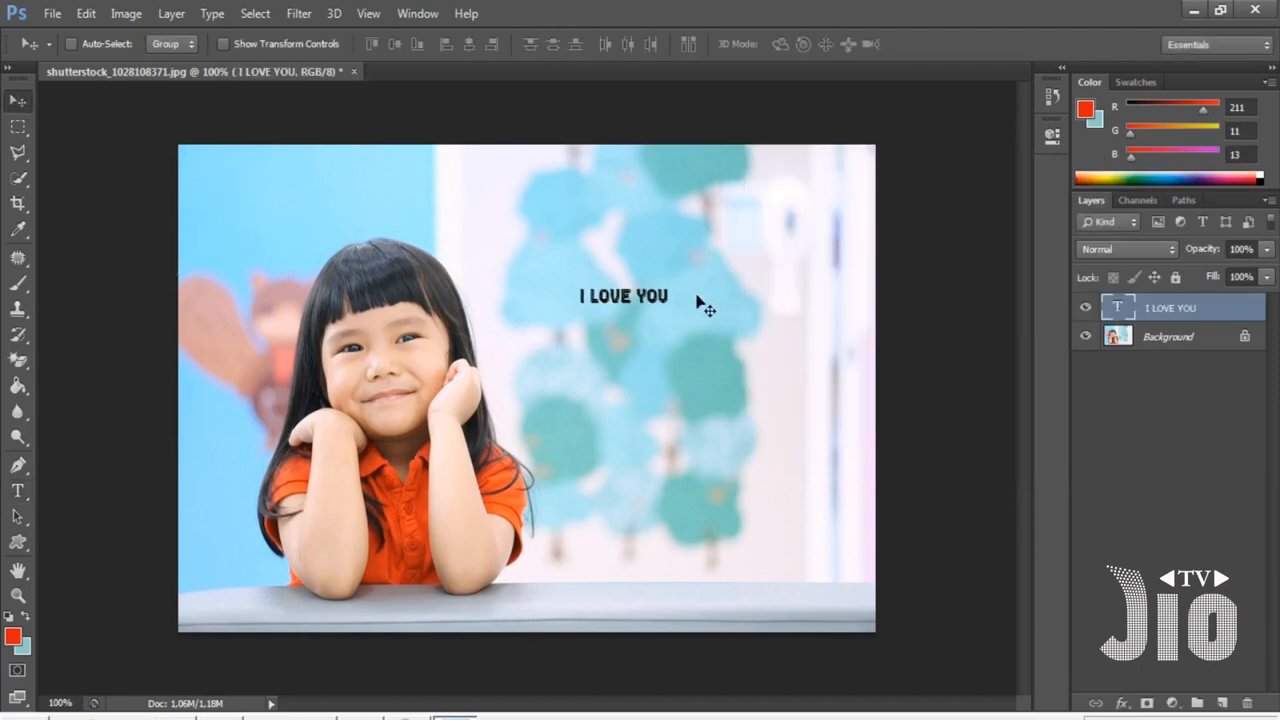
- Enlarge the text to about 316% and place it to the right of the girl's head
key(ctrl+t)
drag(676, 283, 866, 230)
drag(821, 281, 758, 312)
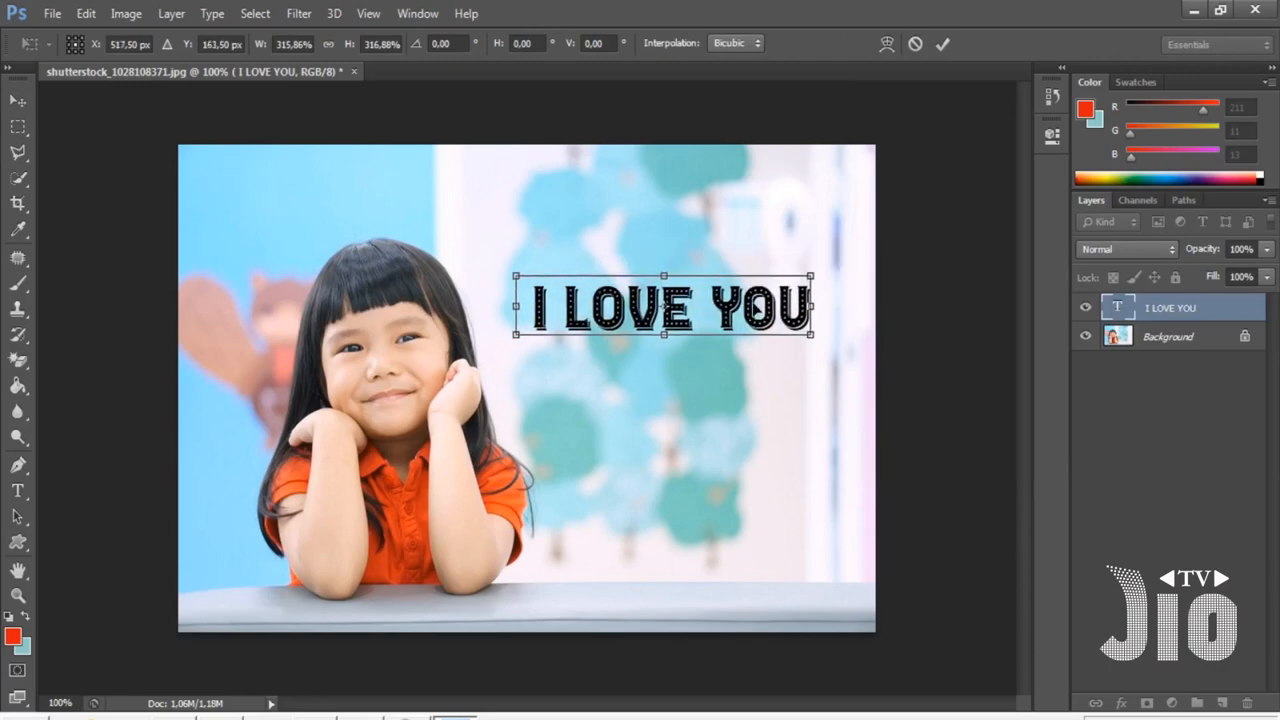
key(Return)
mouse_move(690, 322)
mouse_down()
mouse_move(694, 345)
mouse_move(687, 288)
mouse_move(695, 332)
mouse_up()
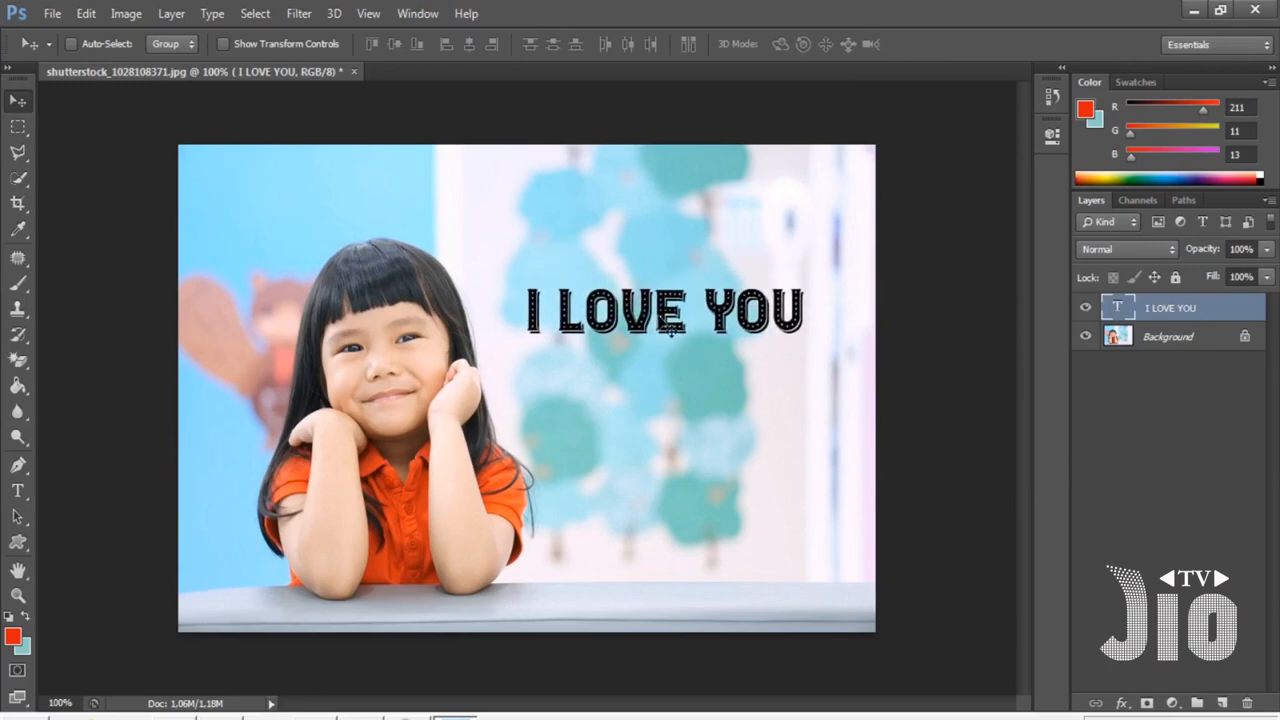
- Warp the text with the Arc style at a bend of +71%
click(18, 492)
right_click(18, 497)
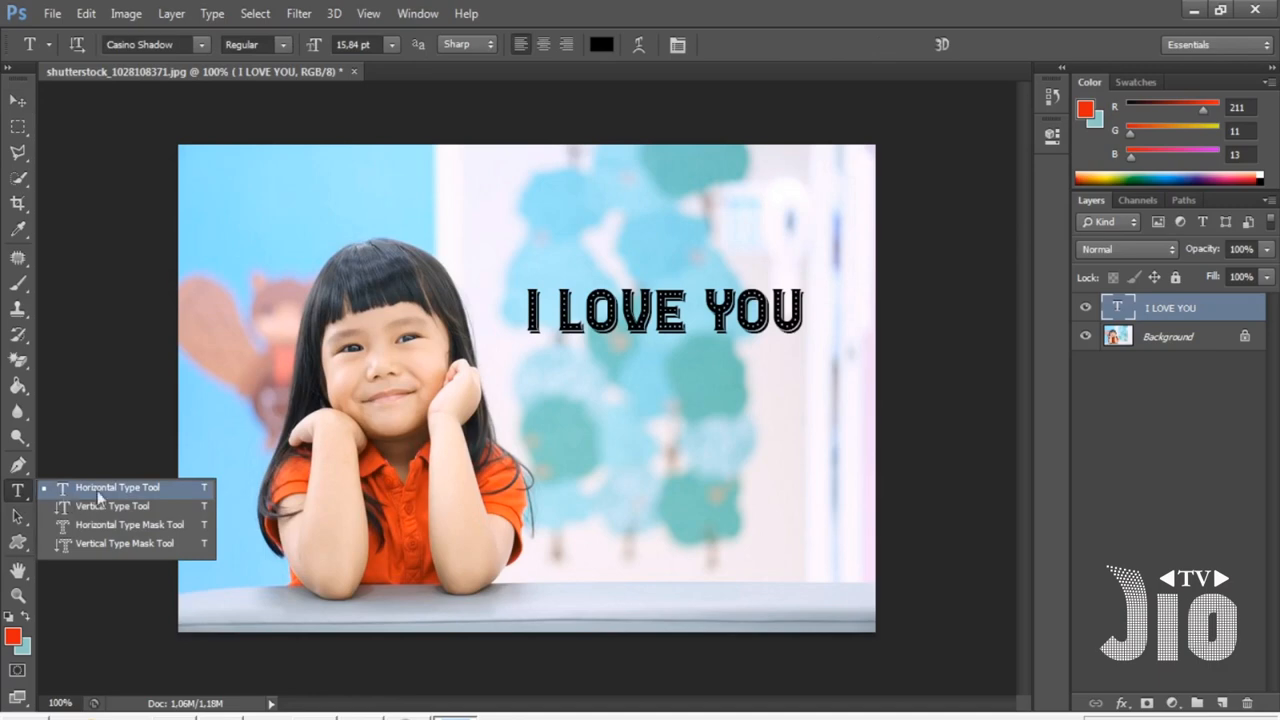
click(97, 490)
click(662, 314)
key(ctrl+a)
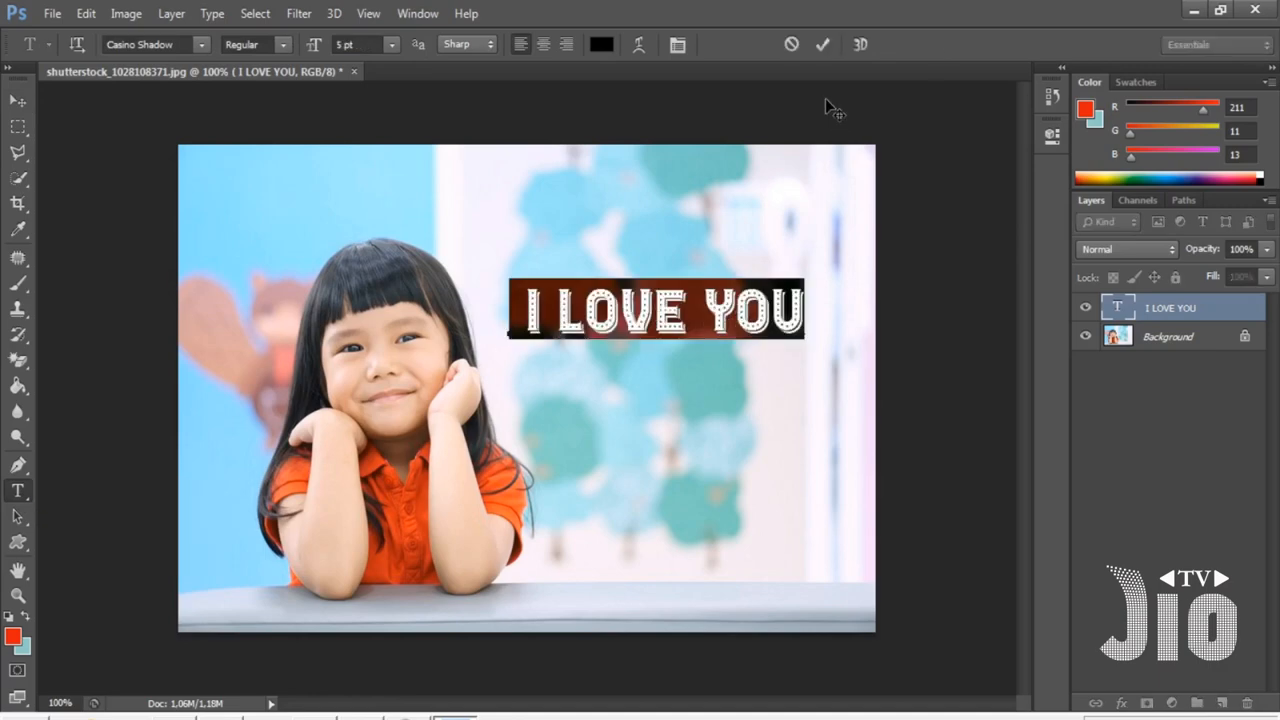
click(639, 46)
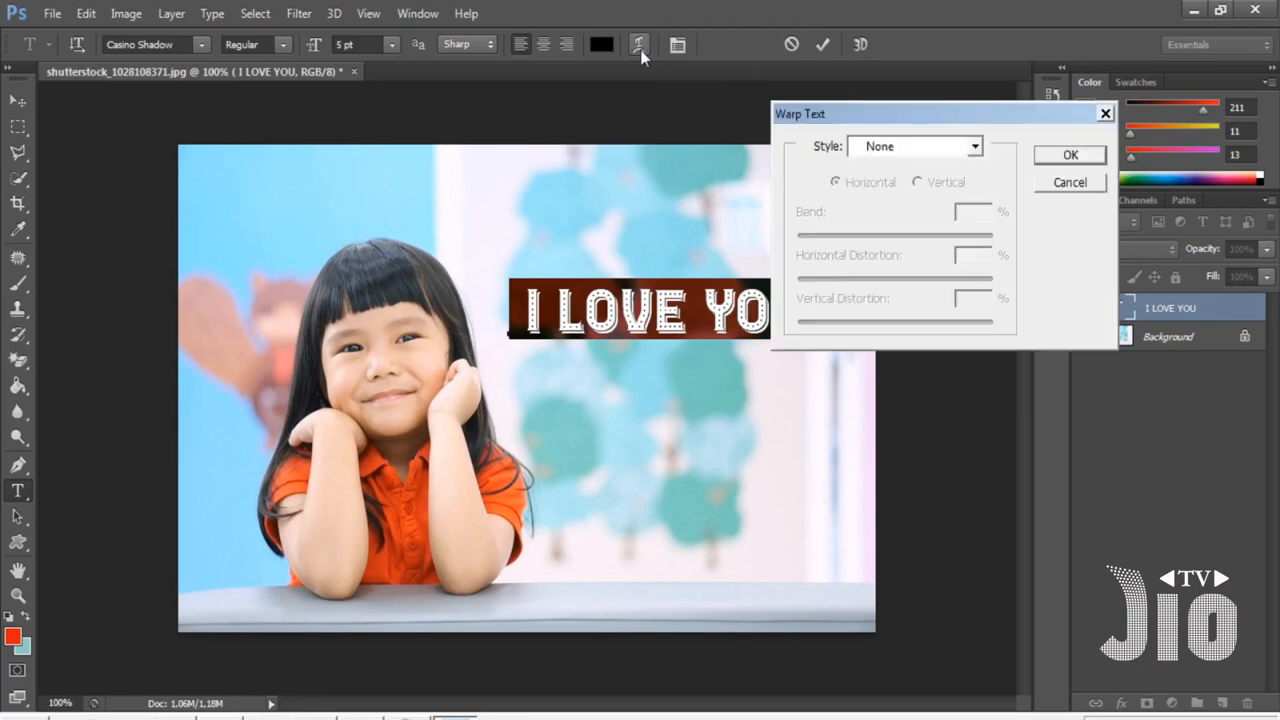
drag(878, 112, 1015, 161)
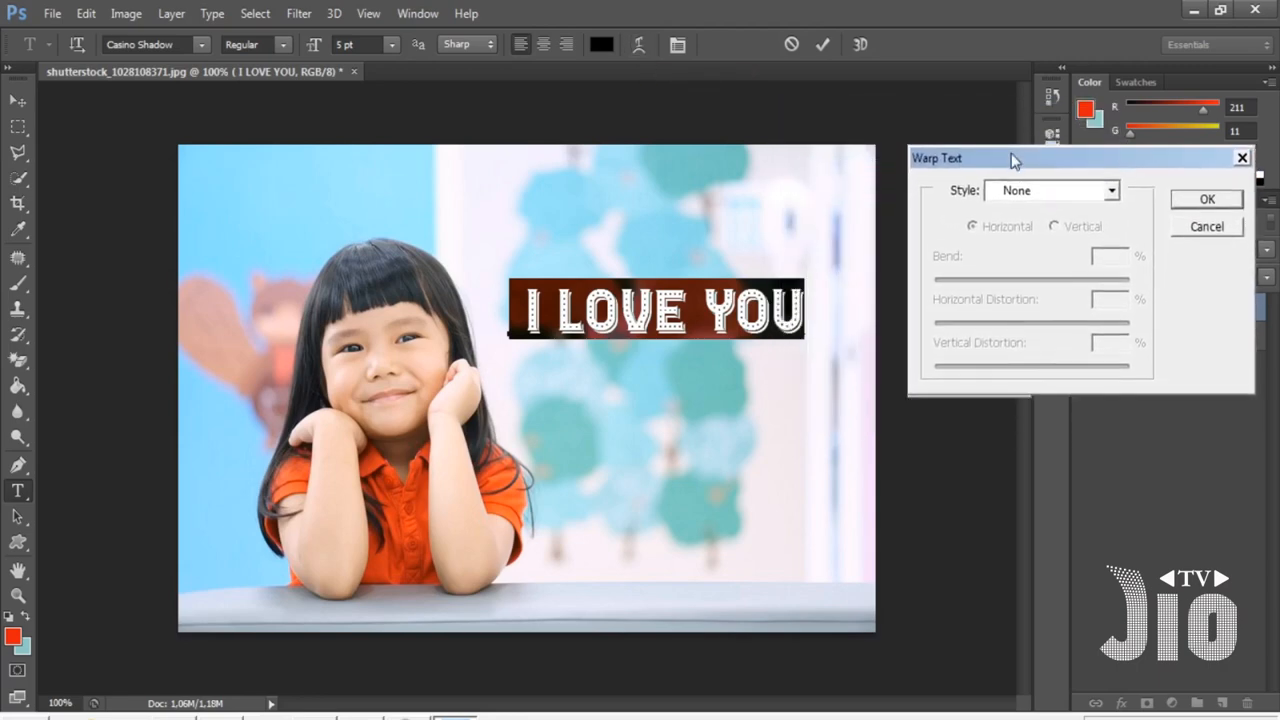
click(1111, 192)
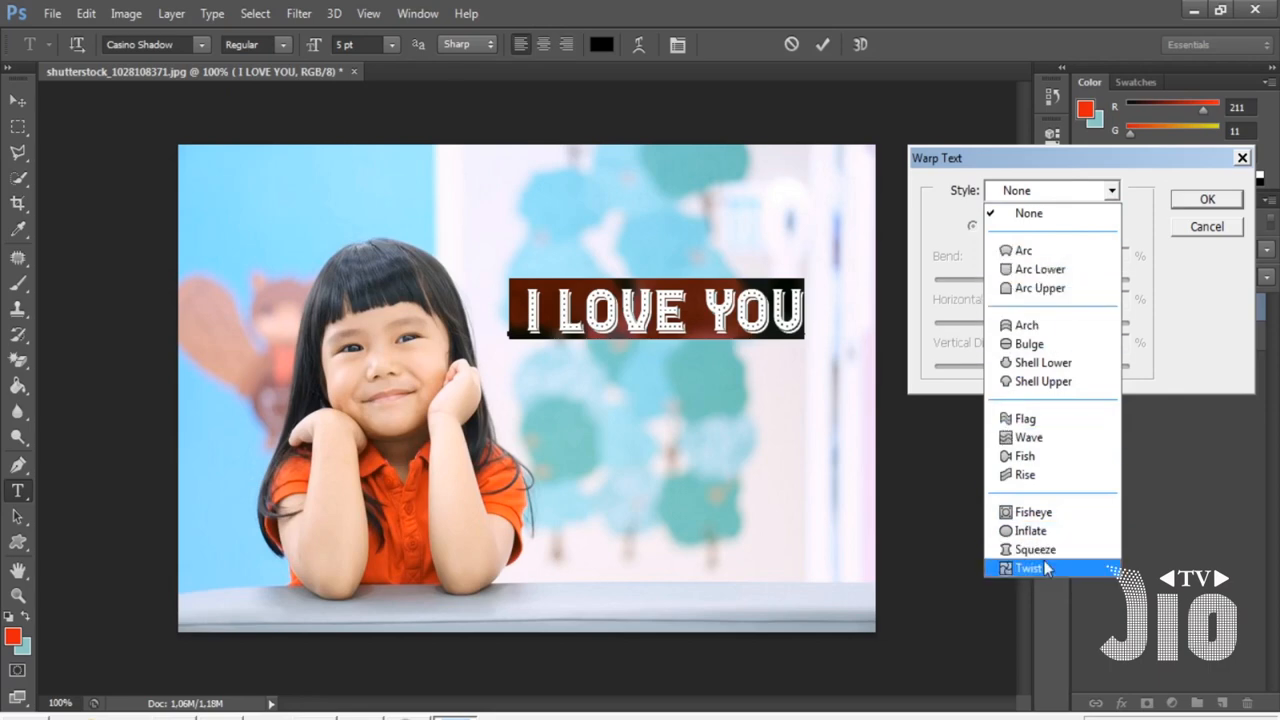
click(1040, 256)
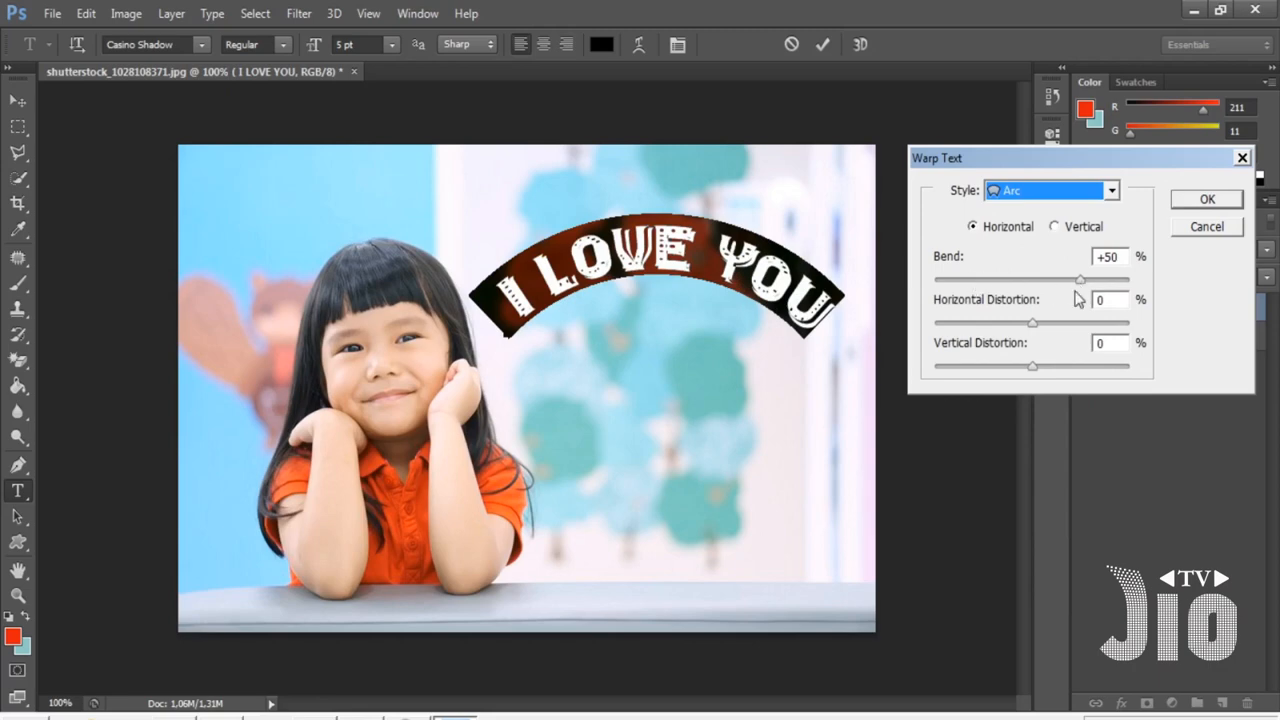
drag(1080, 281, 1104, 290)
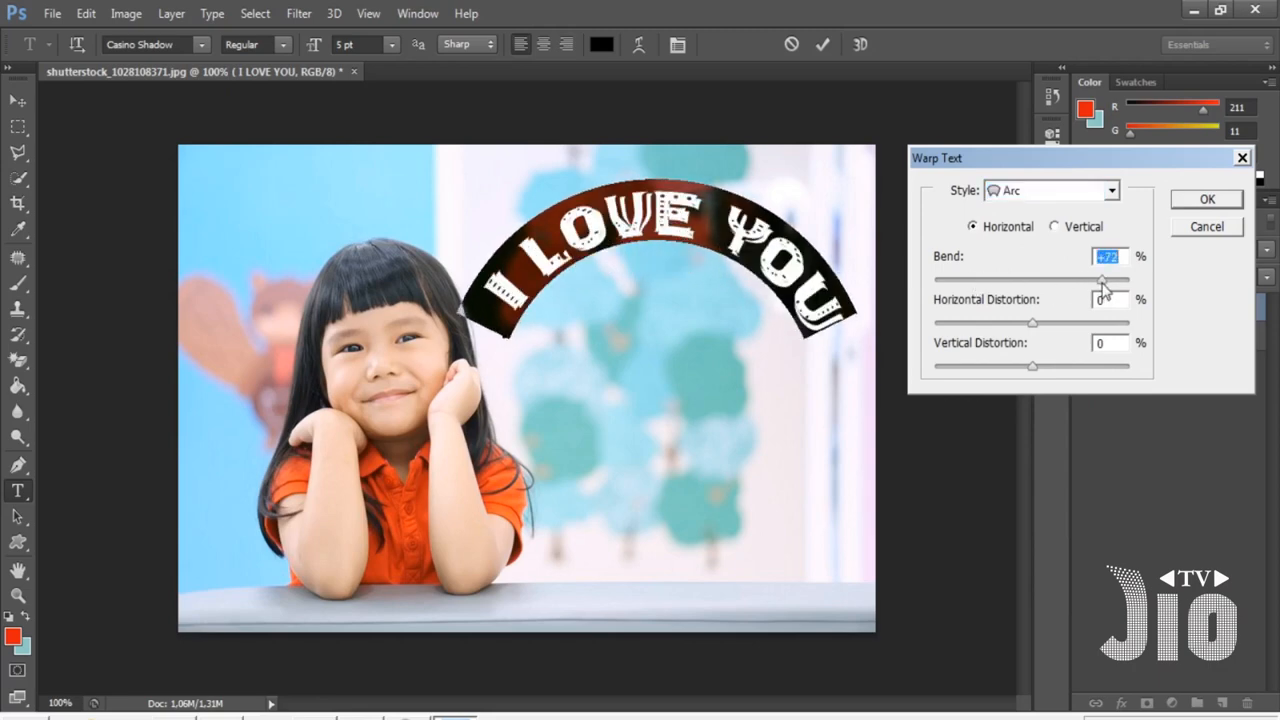
mouse_move(1104, 289)
mouse_down()
mouse_move(959, 281)
mouse_move(1104, 292)
mouse_up()
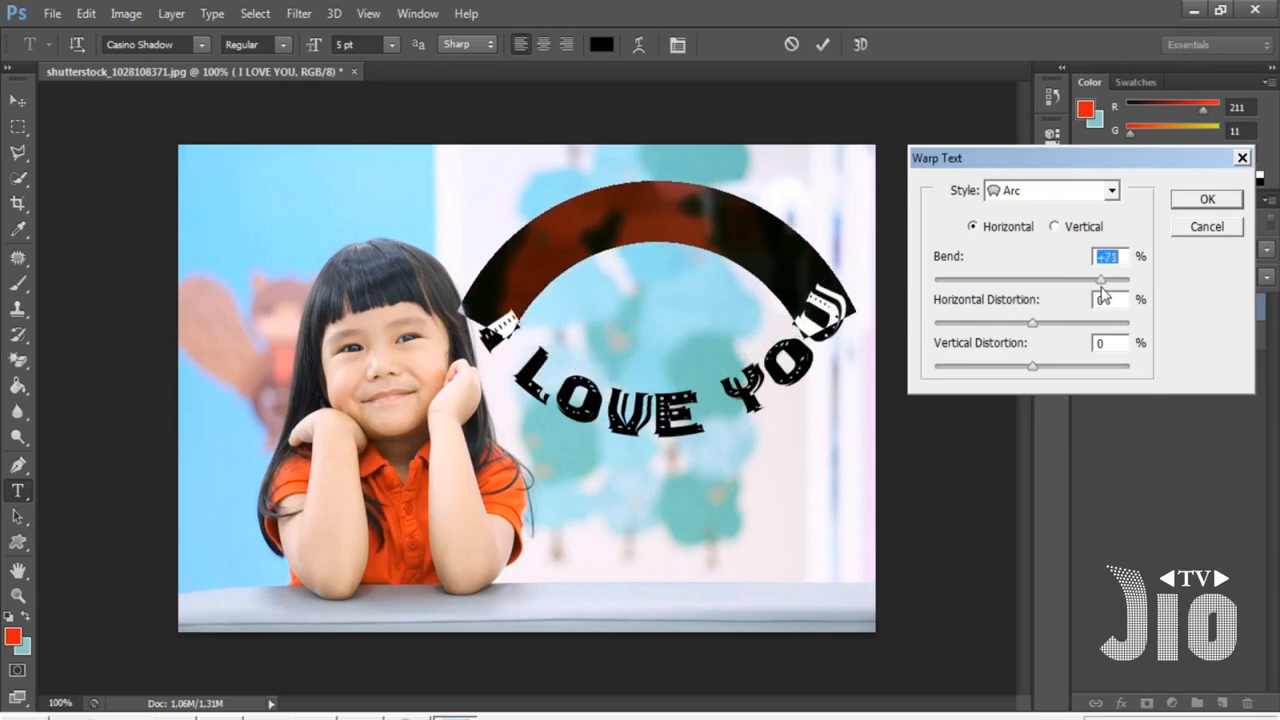
click(1207, 199)
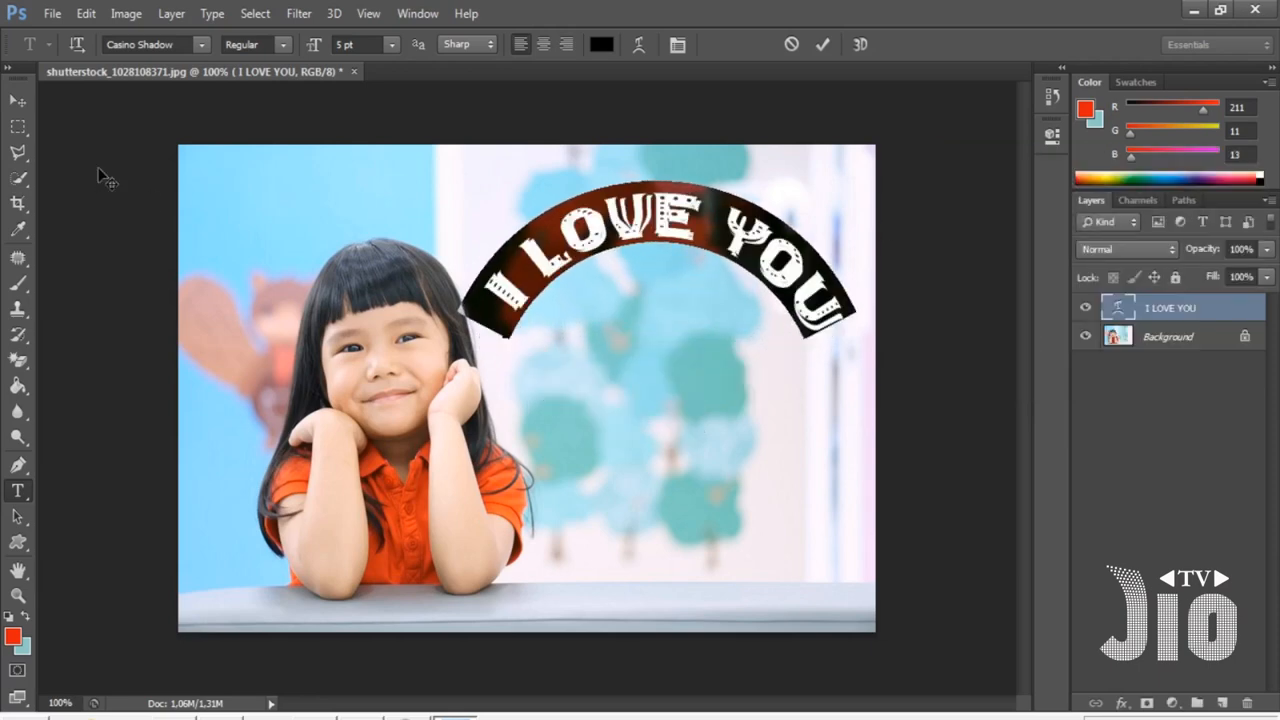
- Reposition the arched text to the right of the girl's face
click(18, 101)
drag(640, 297, 392, 264)
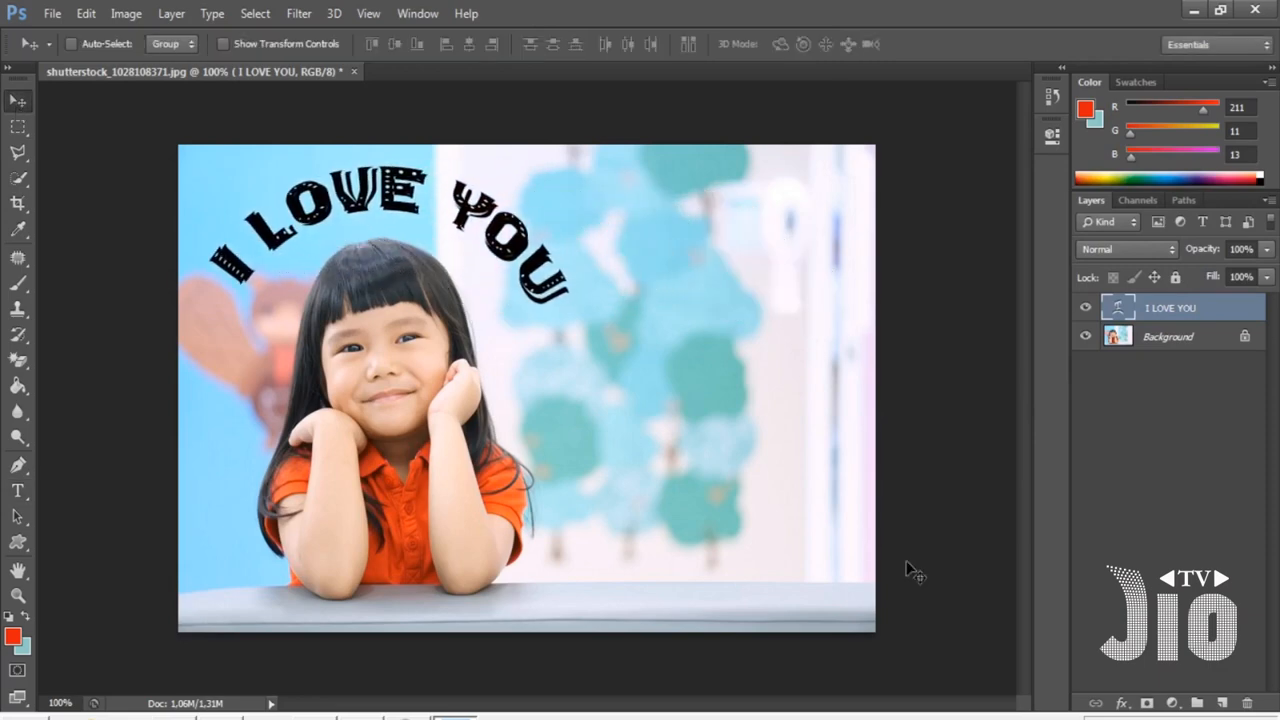
drag(438, 281, 703, 358)
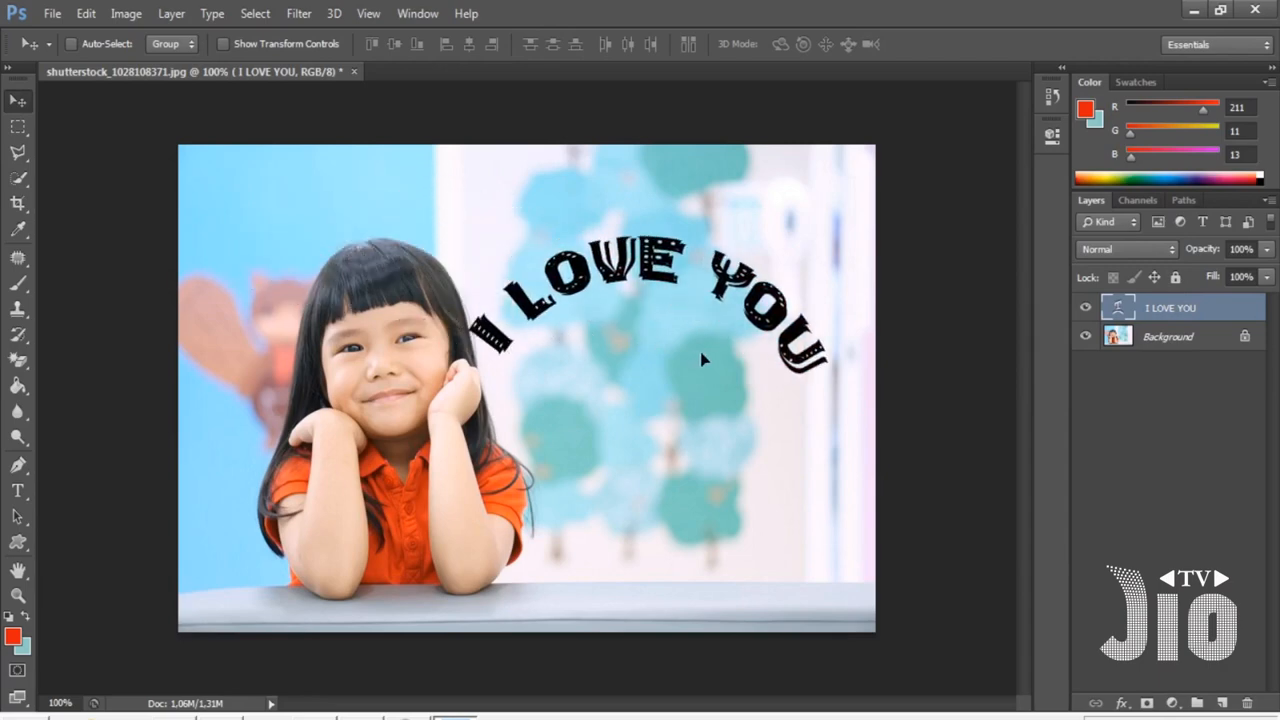
- Preview the Arc Lower, Arc Upper and Bulge warp styles on the text, adjusting the bend
key(t)
click(668, 272)
key(ctrl+a)
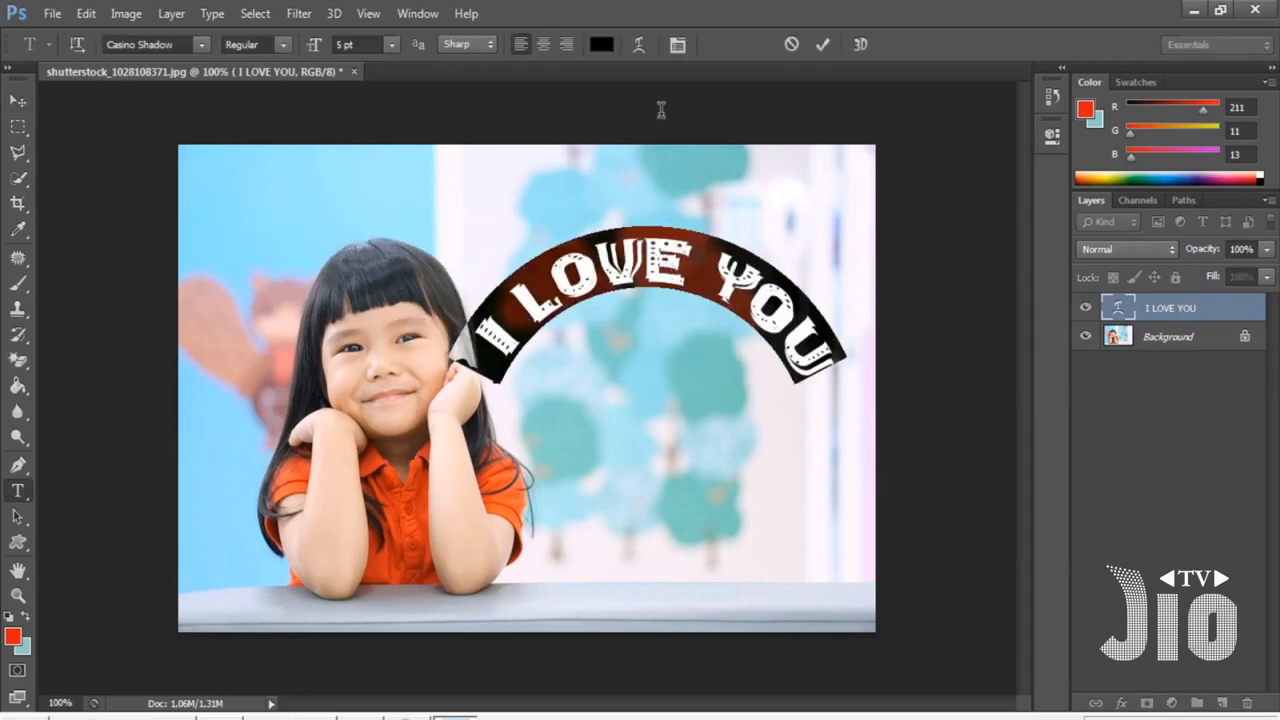
click(638, 44)
click(1043, 200)
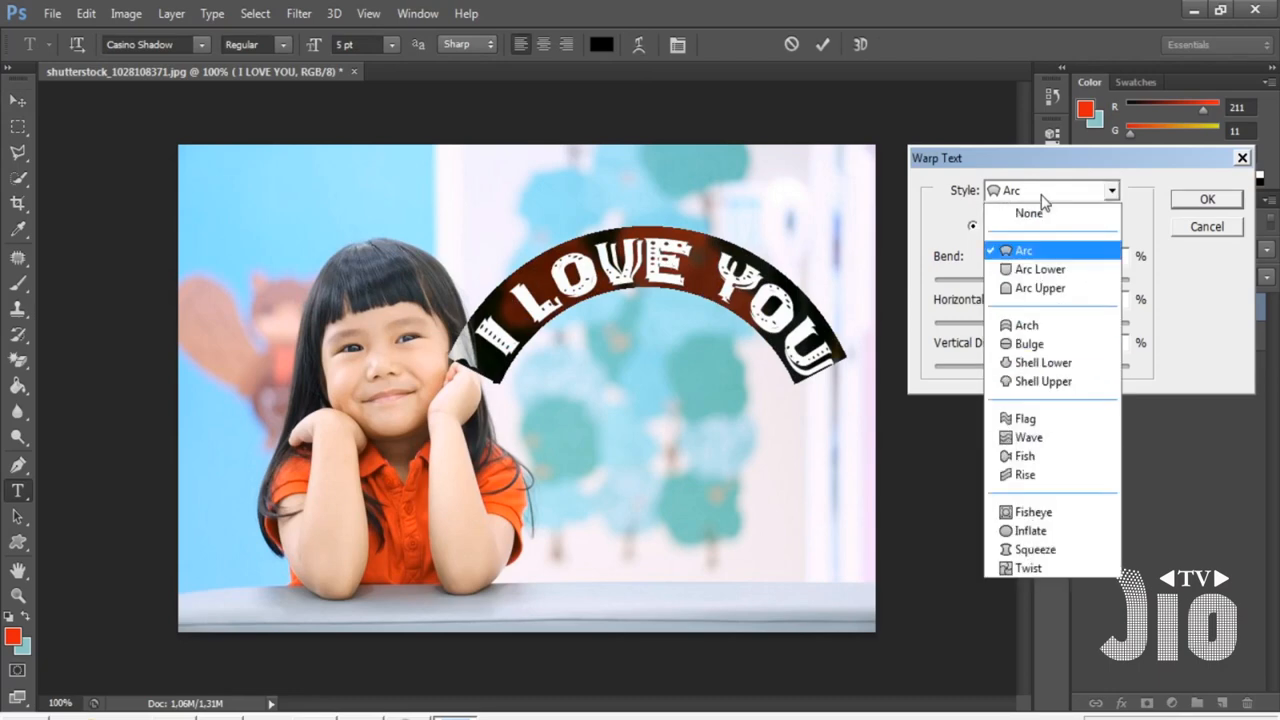
click(1049, 271)
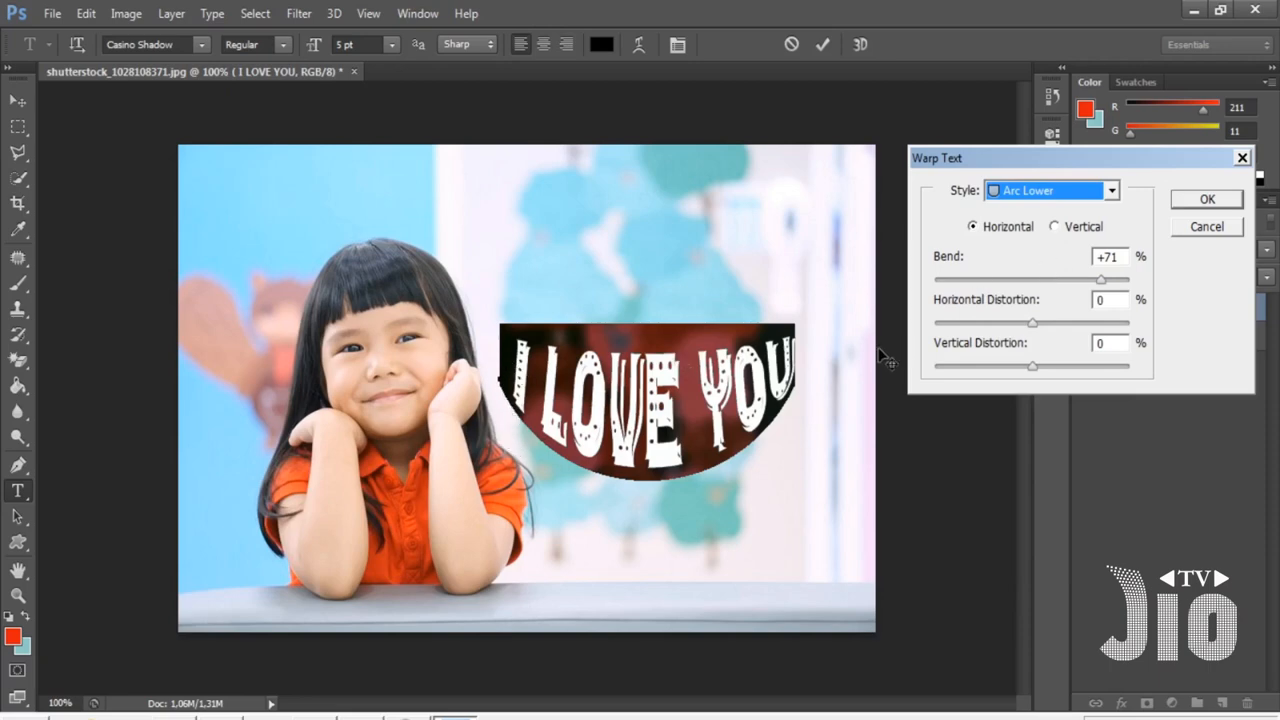
drag(1101, 280, 1071, 282)
click(1045, 189)
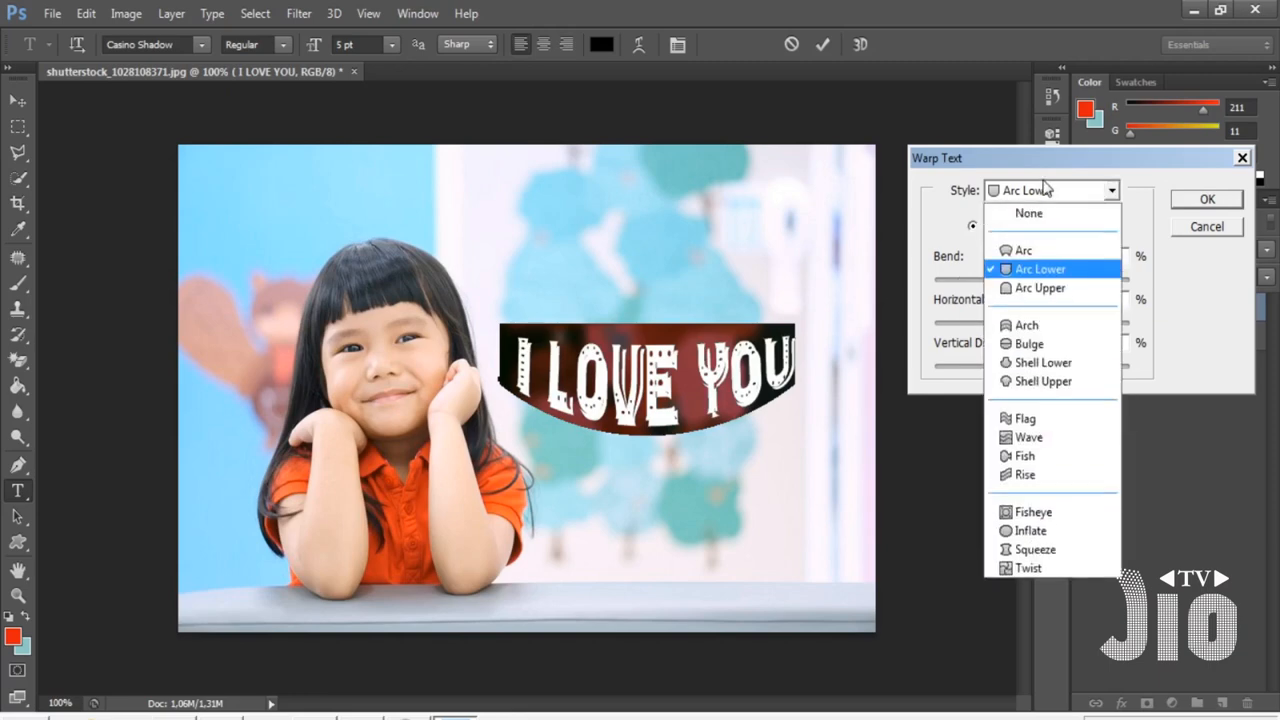
click(1030, 288)
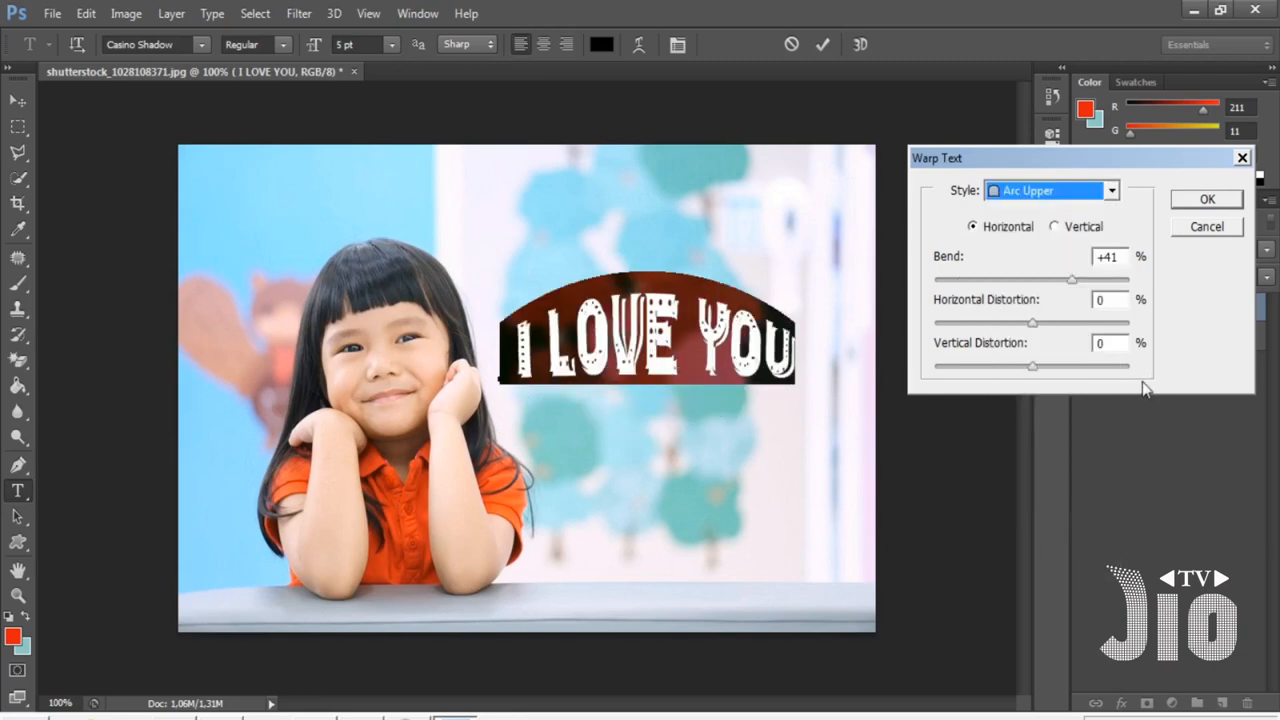
click(1111, 190)
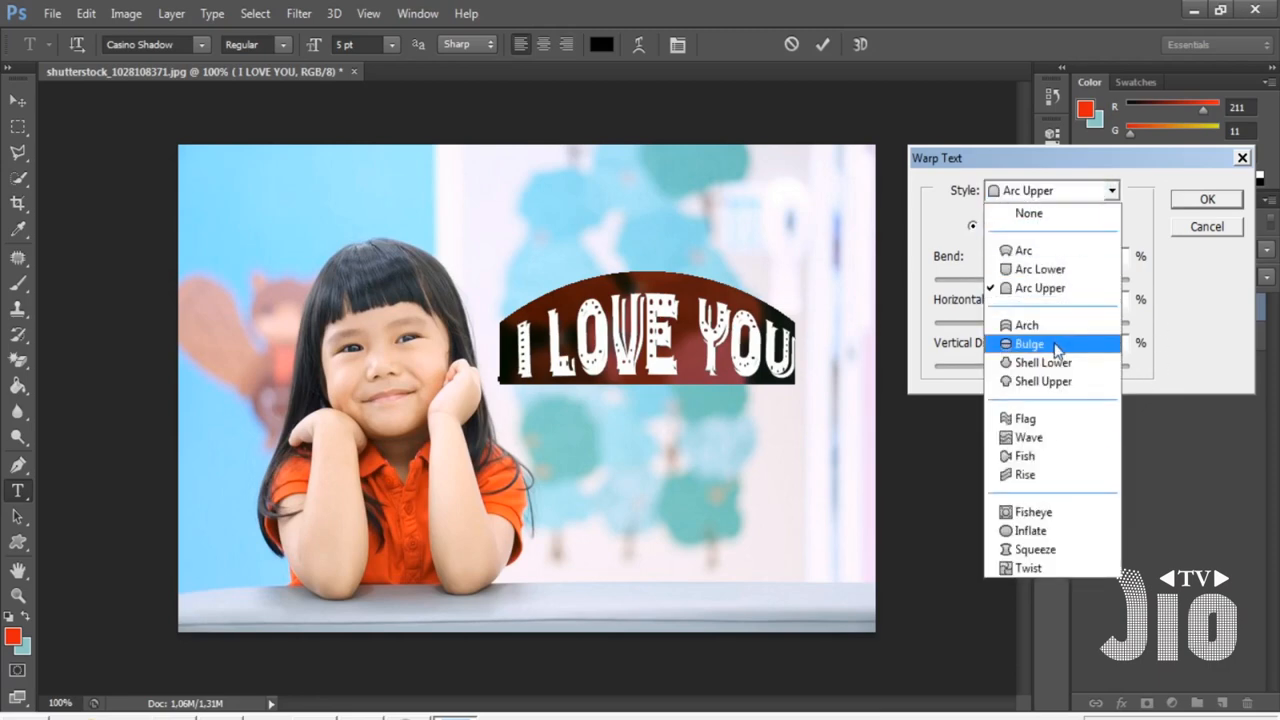
click(1029, 344)
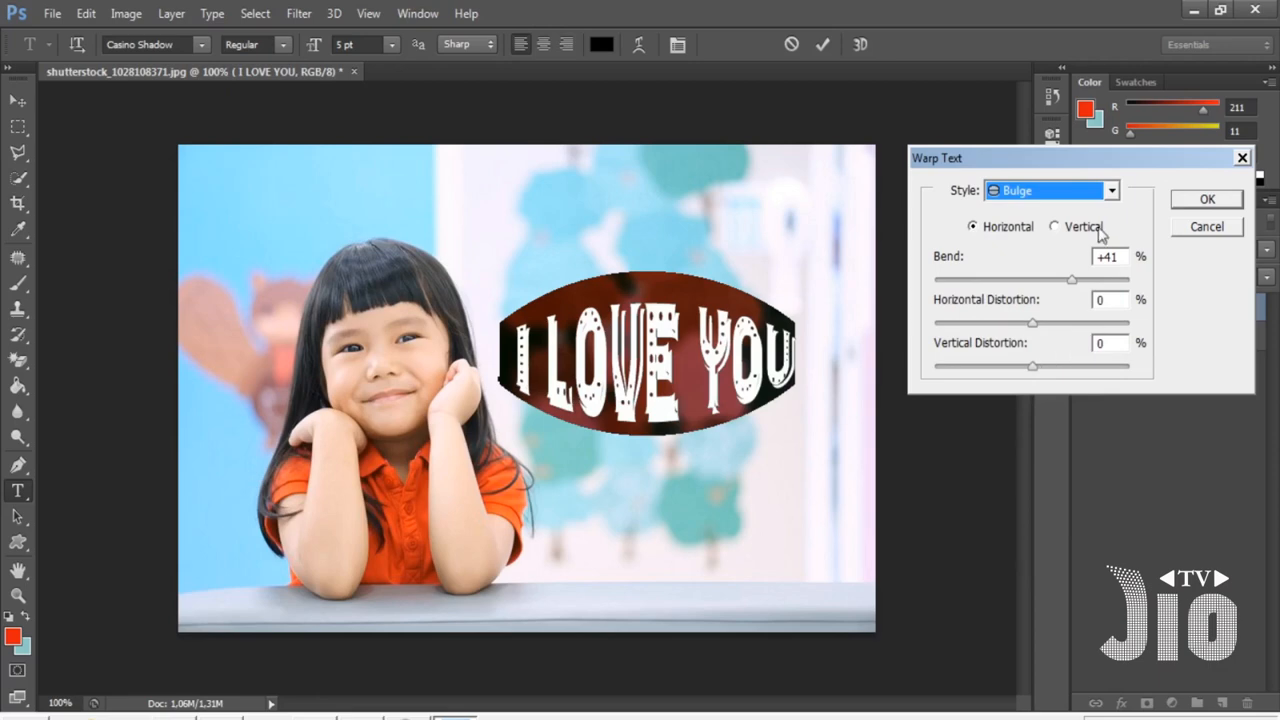
- Preview the Flag warp style and raise the bend to +85%
mouse_move(1072, 280)
mouse_down()
mouse_move(966, 282)
mouse_move(1066, 290)
mouse_up()
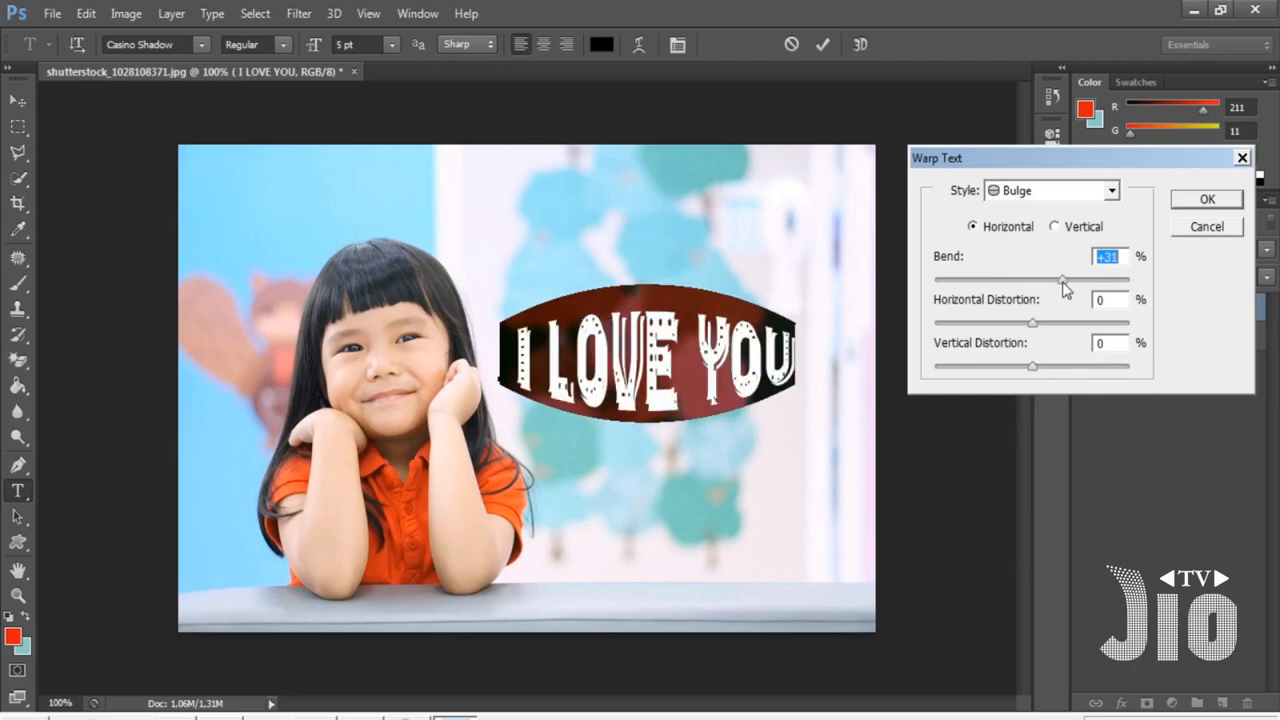
click(1058, 192)
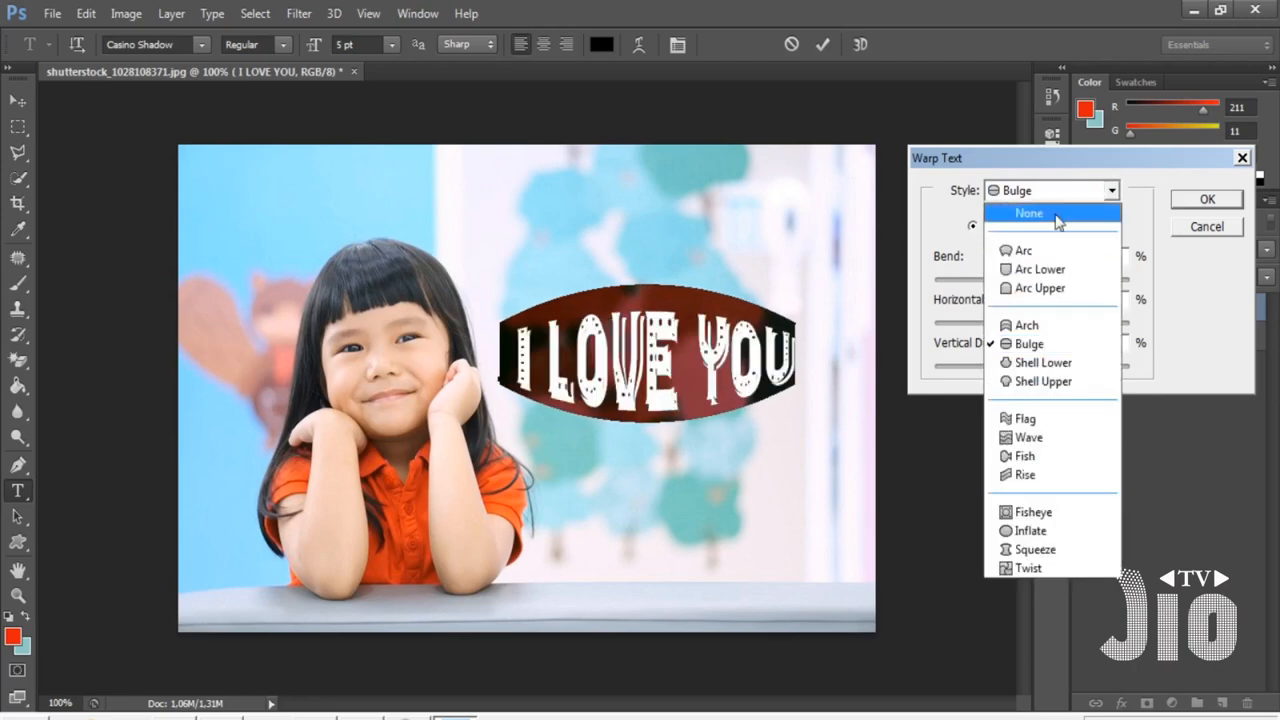
click(1048, 424)
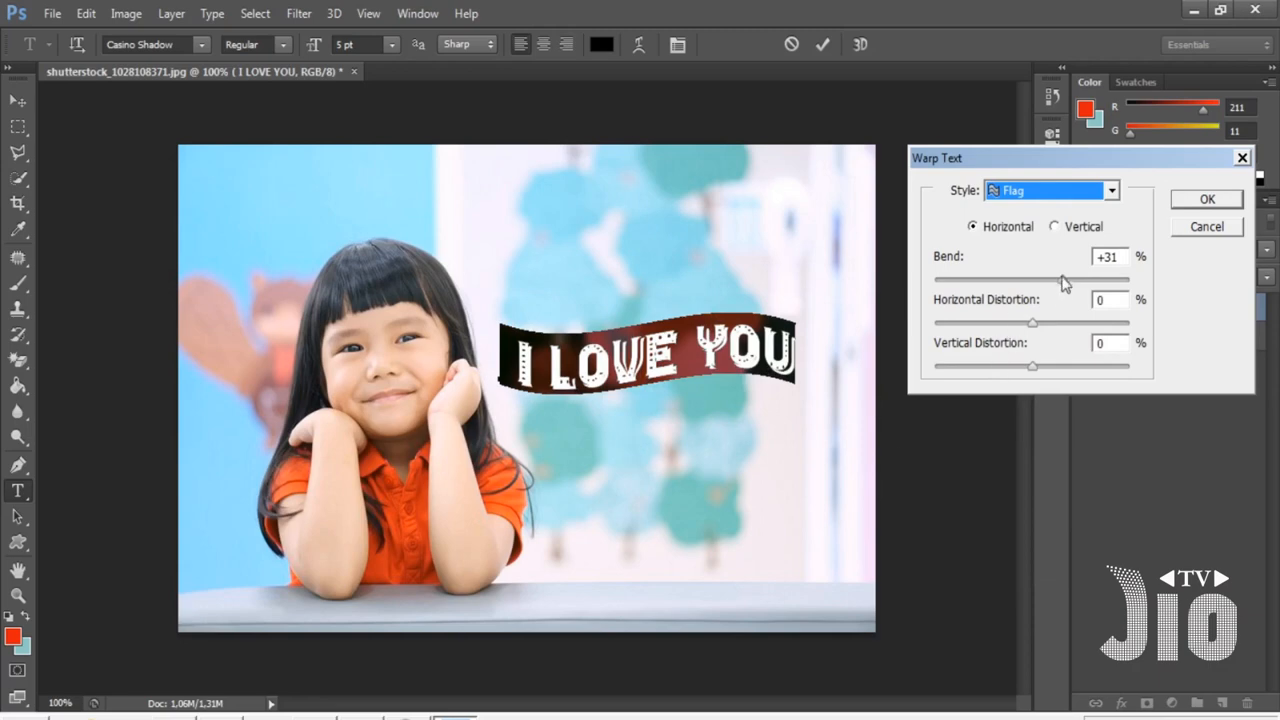
drag(1064, 284, 1114, 290)
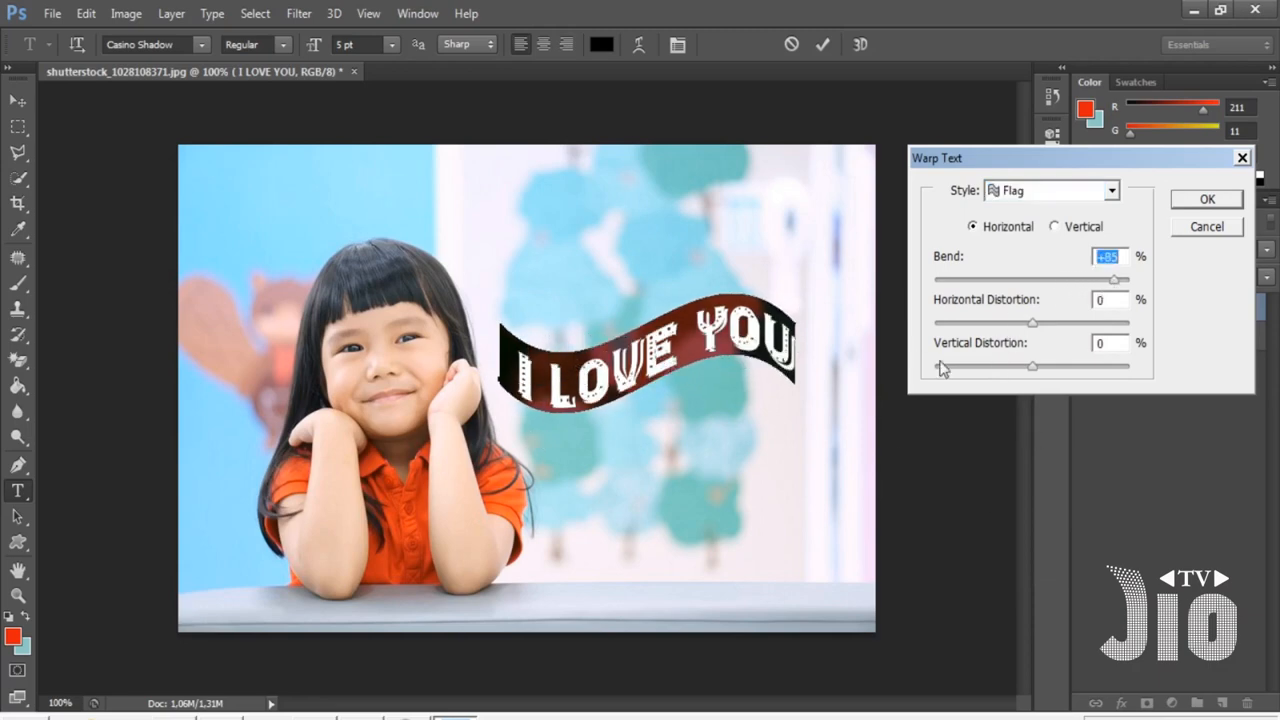
- Apply the Arc warp style to the text after previewing the Squeeze and Twist styles
click(1058, 192)
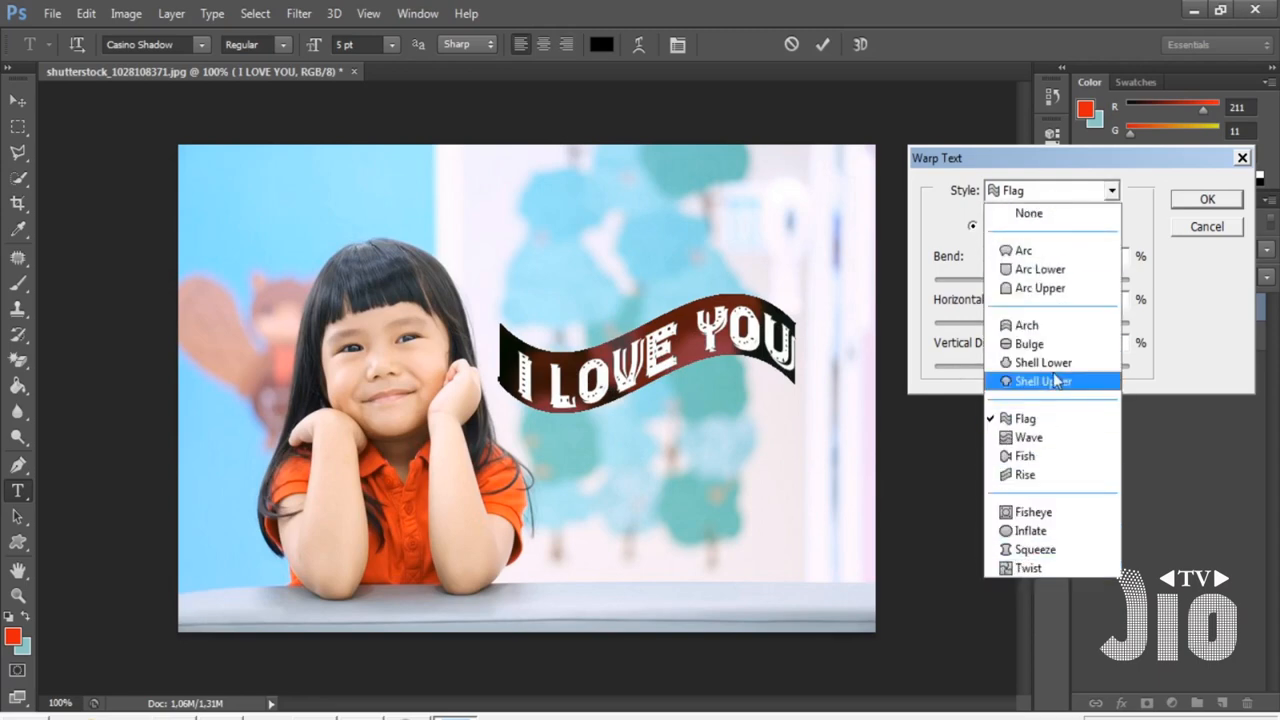
click(1062, 554)
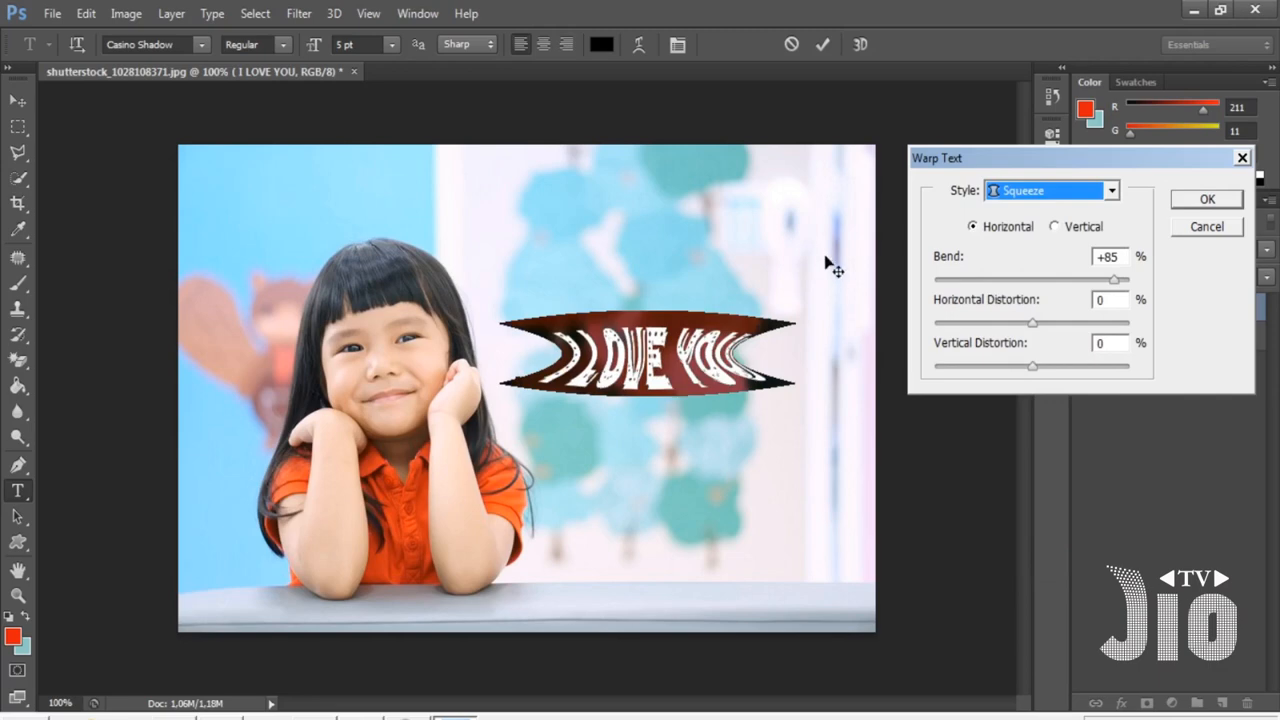
click(1044, 196)
click(1062, 568)
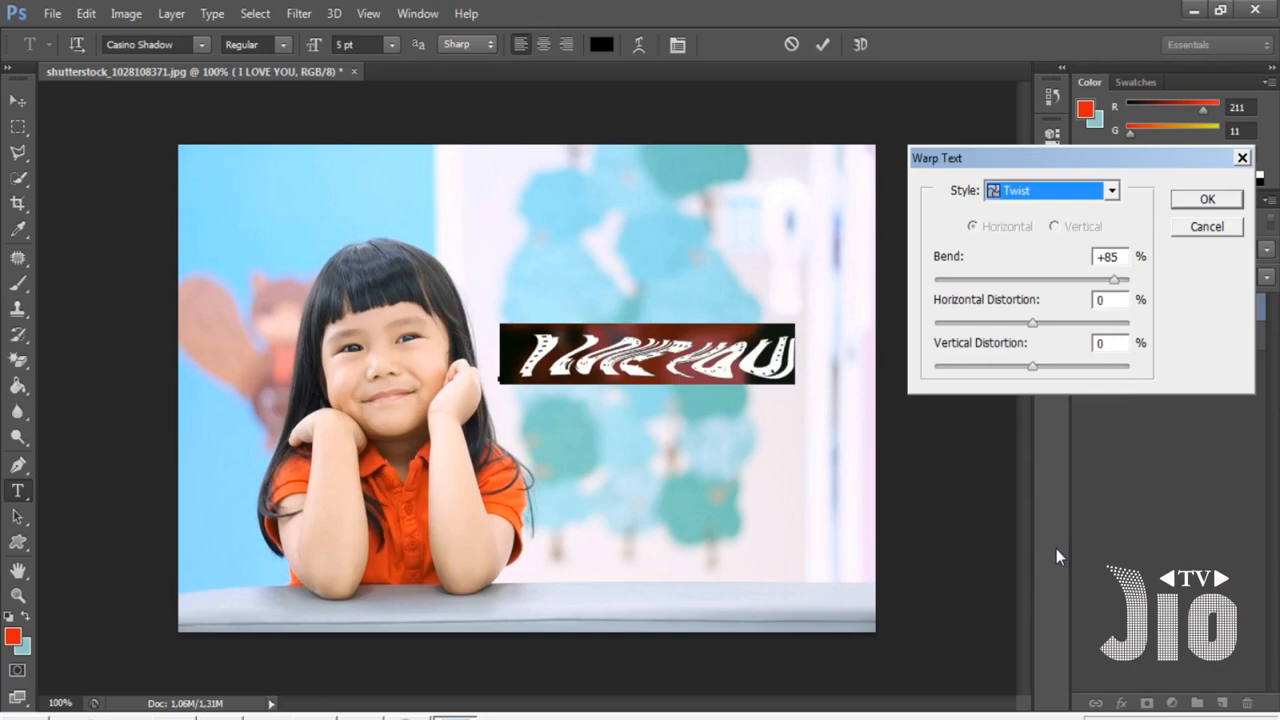
click(1052, 196)
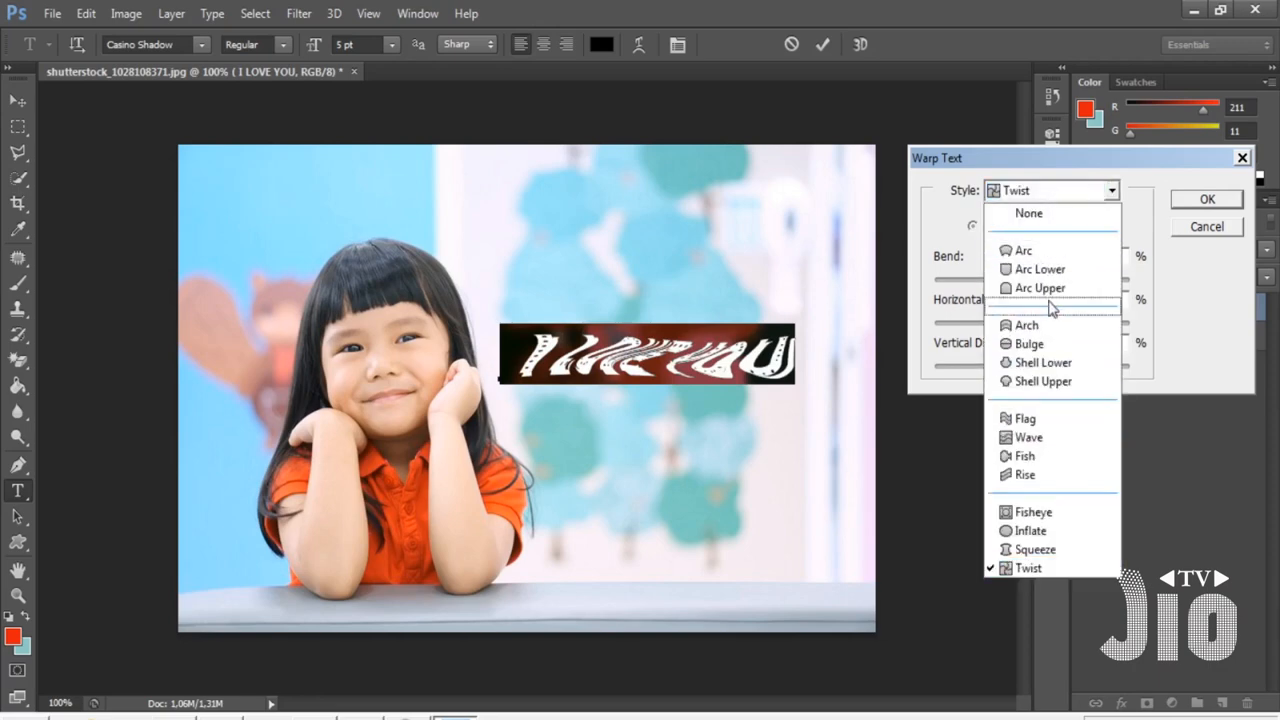
click(1030, 250)
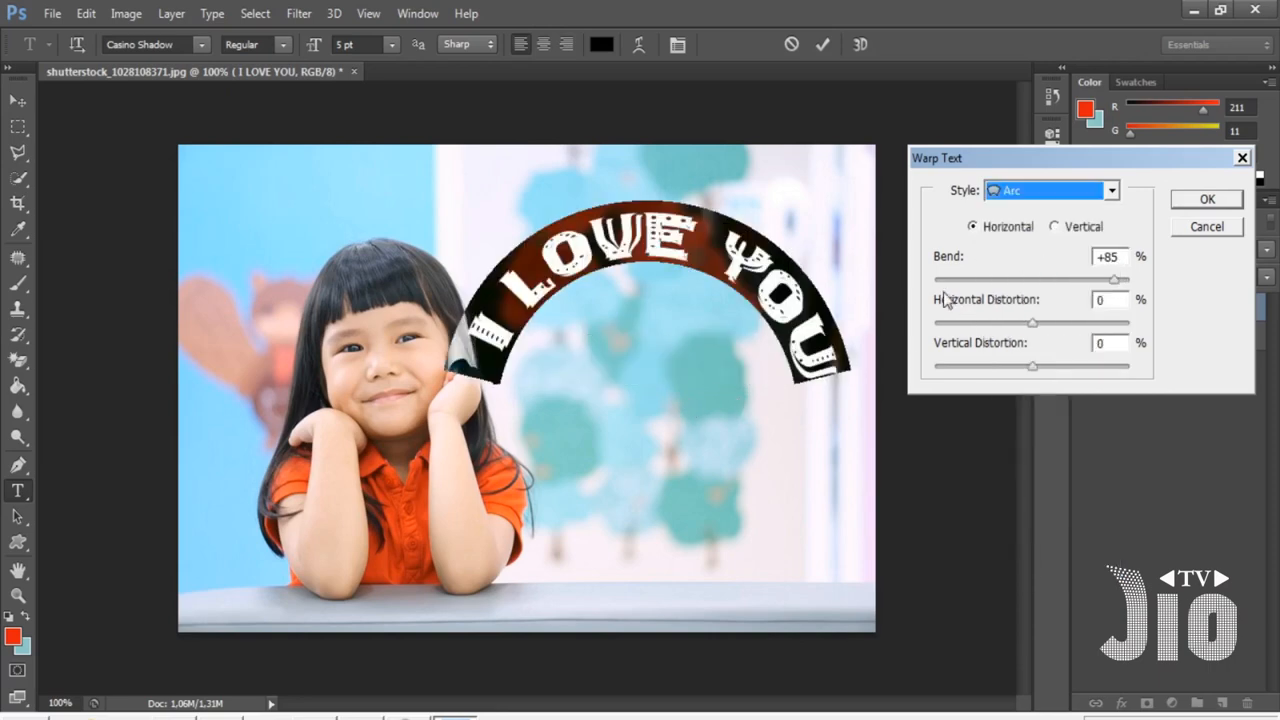
click(1207, 199)
- Move the arched text up and left so it curves over the girl's head
click(18, 101)
drag(757, 343, 502, 297)
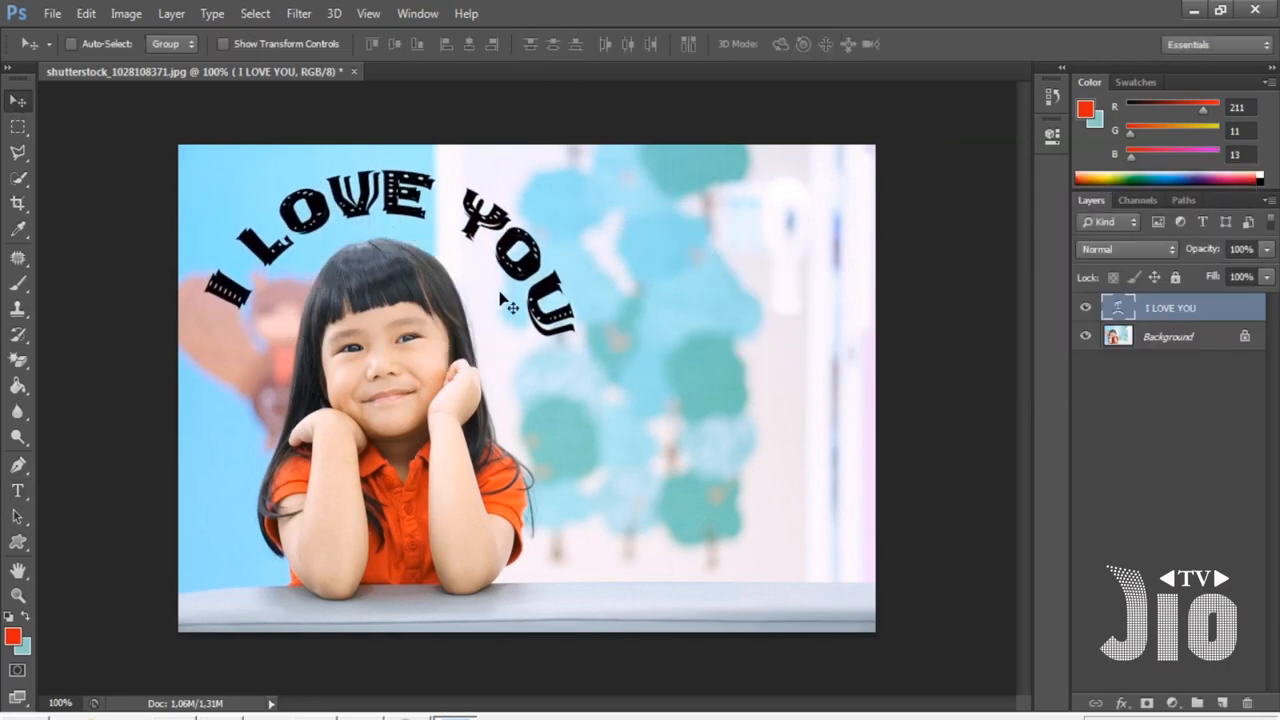